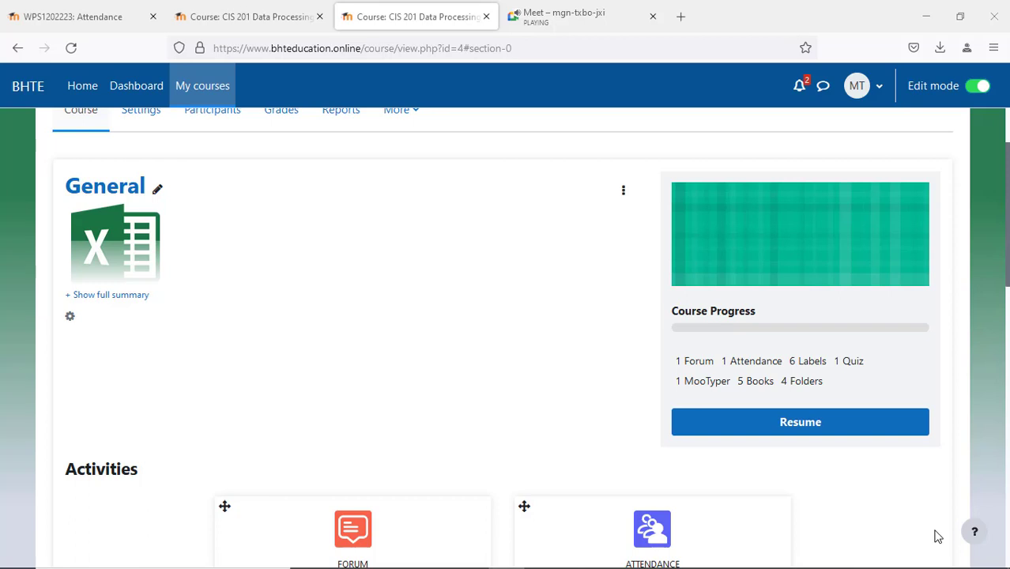
Open the MT avatar menu showing Profile, Grades, Calendar and Log out.
mouse_move(505, 568)
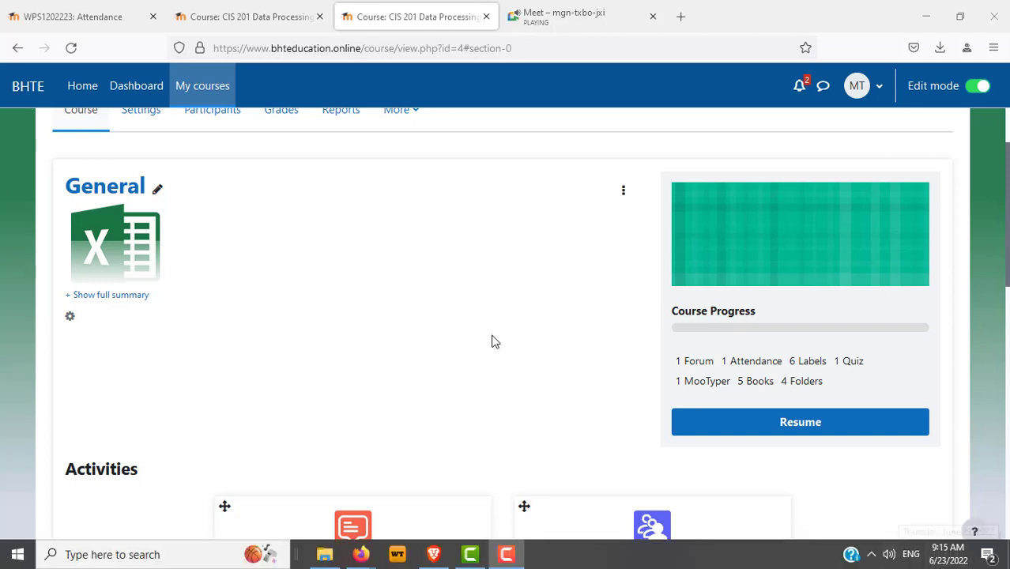
scroll(491, 341, "up", 3)
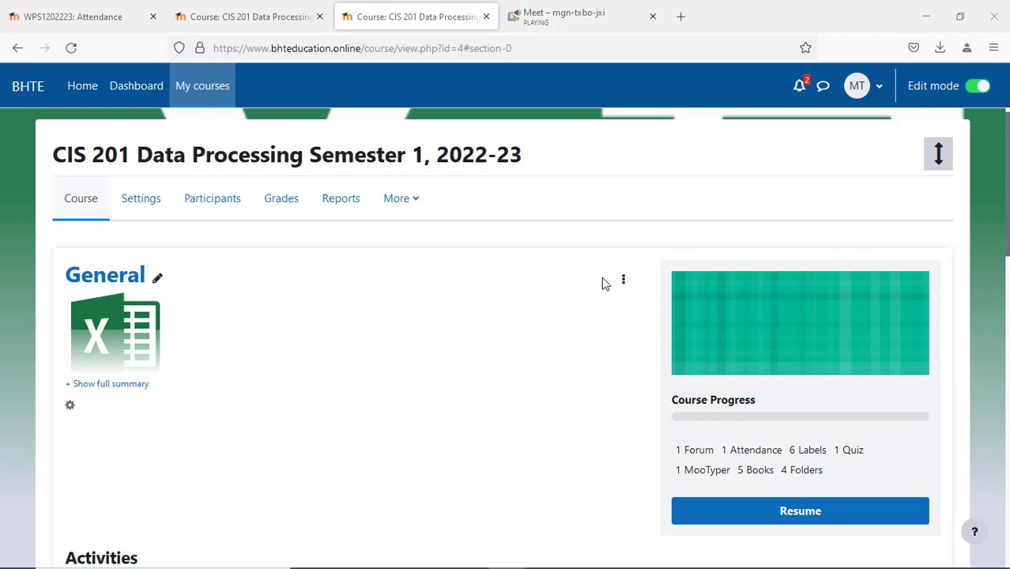
left_click(879, 93)
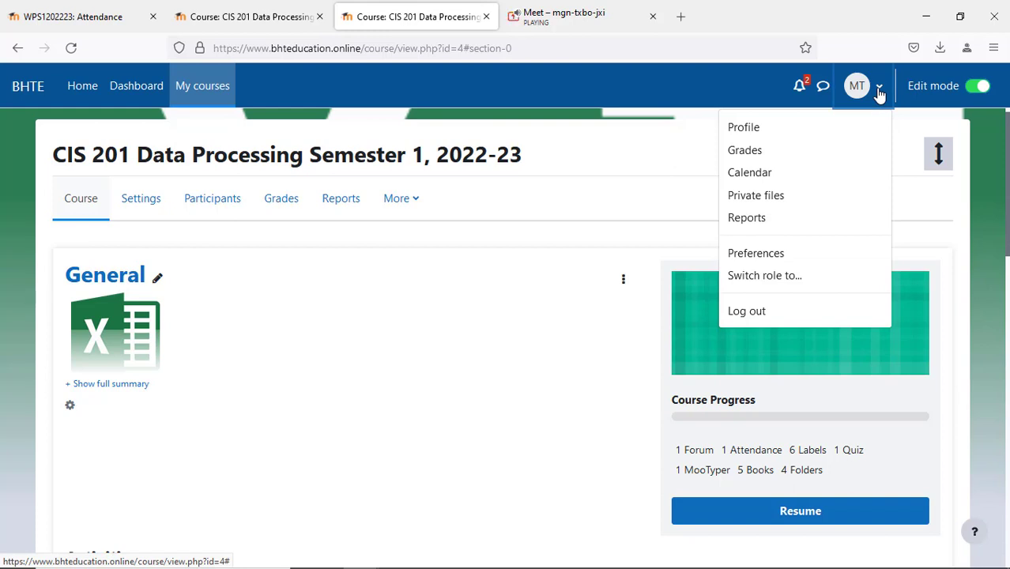
left_click(879, 93)
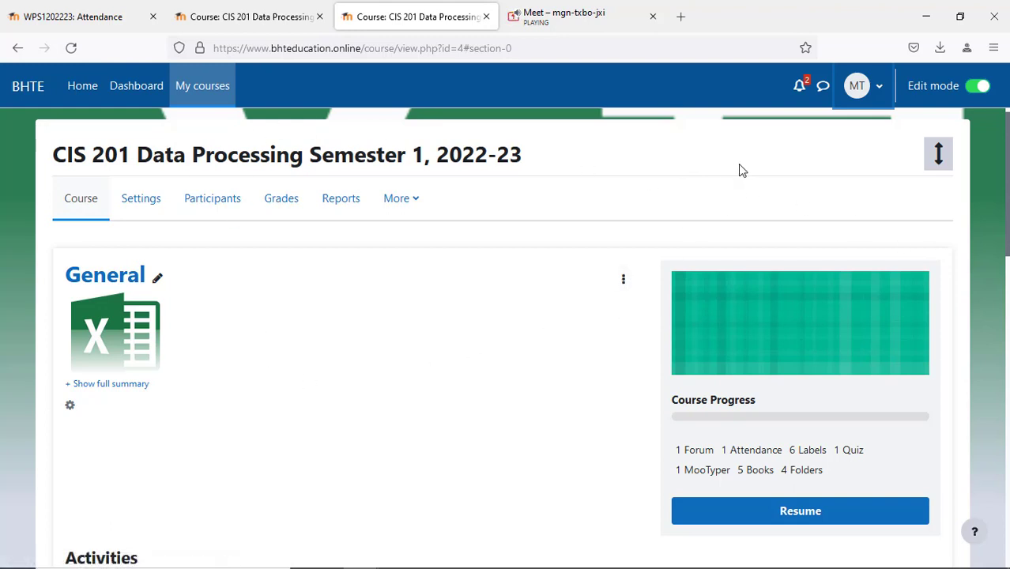
left_click(880, 90)
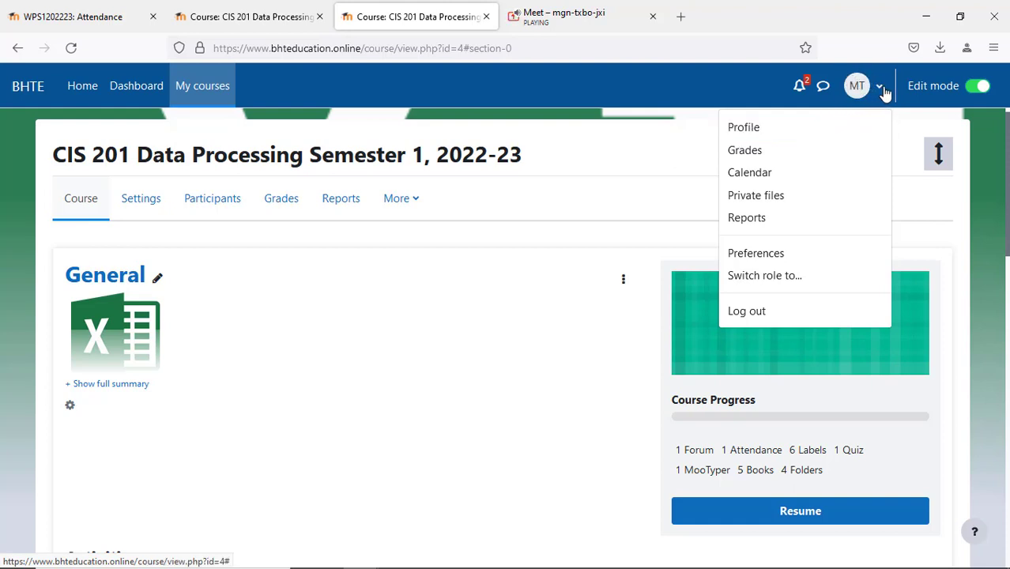
Go to Profile and open the Edit profile form, leaving the first name unchanged.
left_click(762, 137)
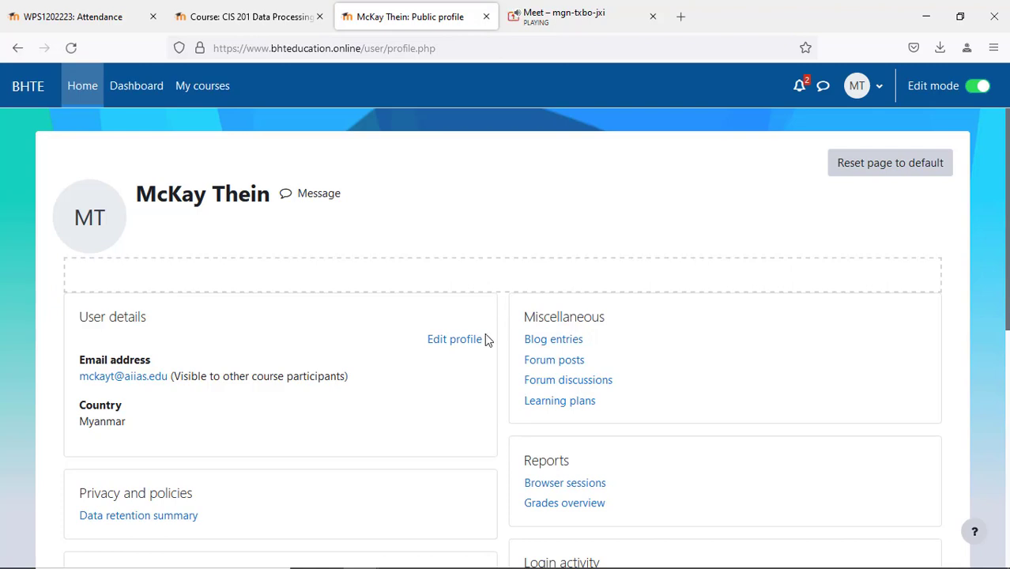
scroll(487, 340, "down", 3)
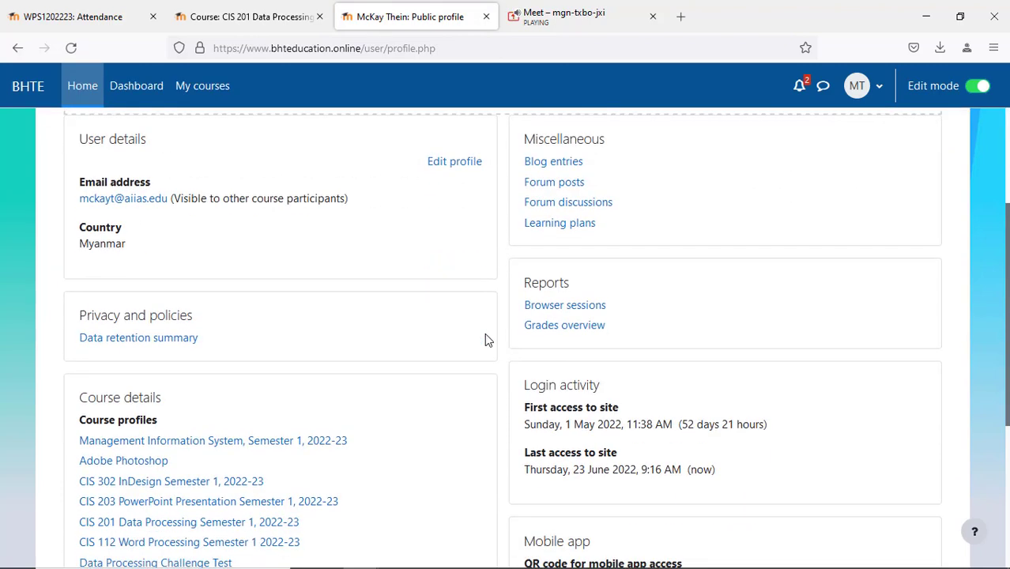
left_click(456, 163)
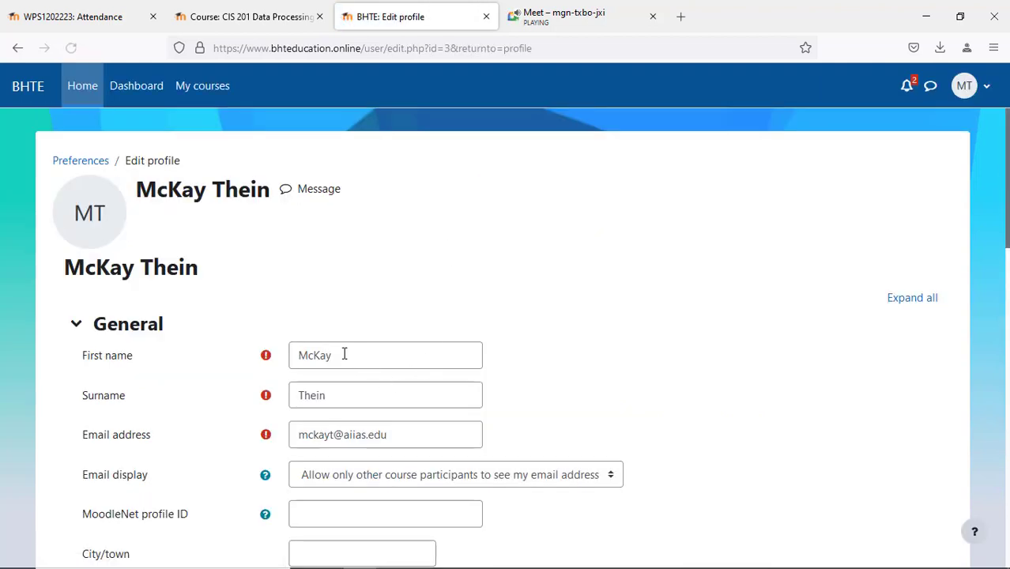
left_click_drag(345, 354, 285, 339)
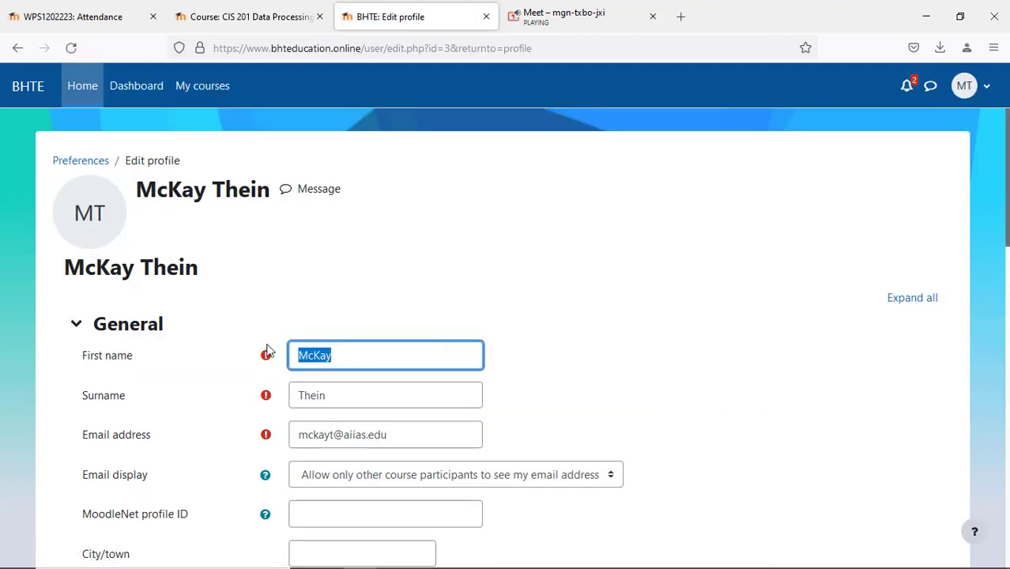
left_click(355, 359)
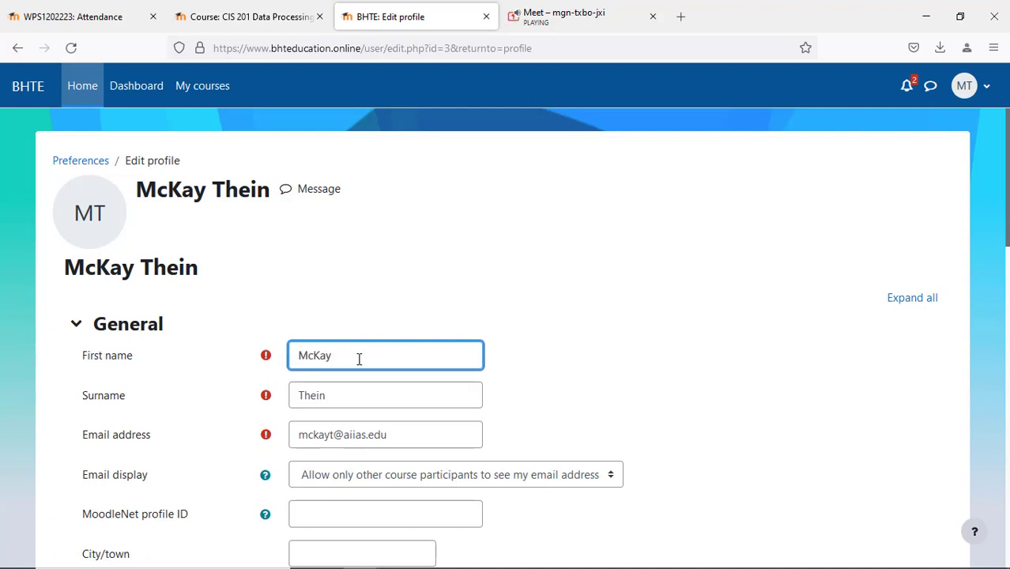
Scroll down to the User picture section and bring up File Explorer.
scroll(595, 343, "down", 15)
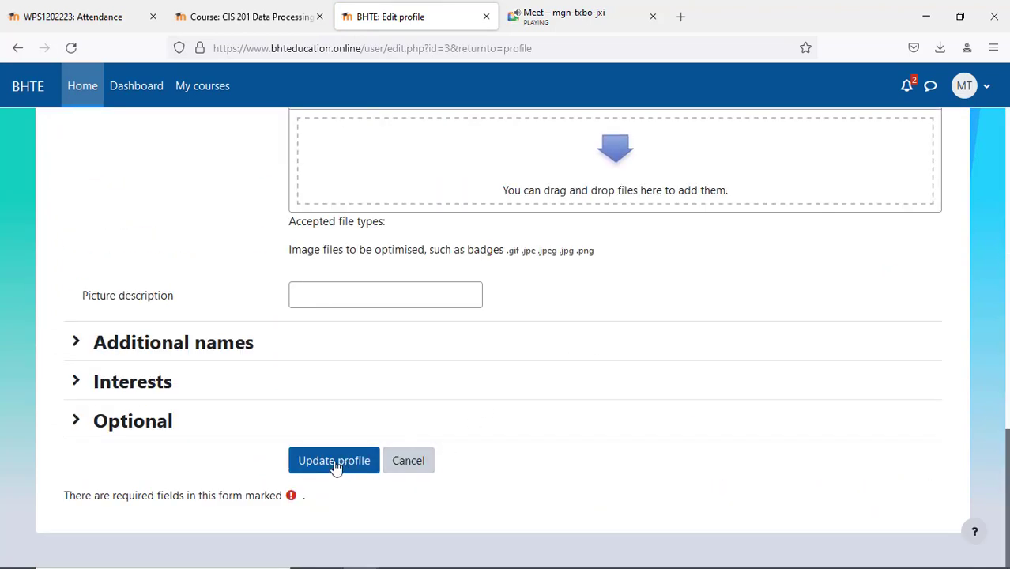
left_click(329, 468)
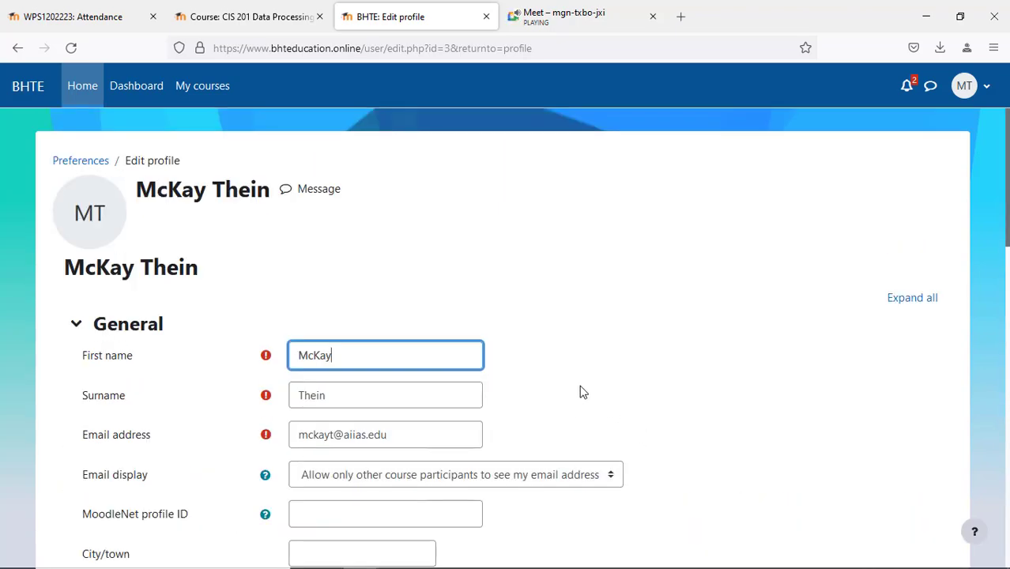
scroll(581, 393, "down", 5)
scroll(581, 393, "up", 4)
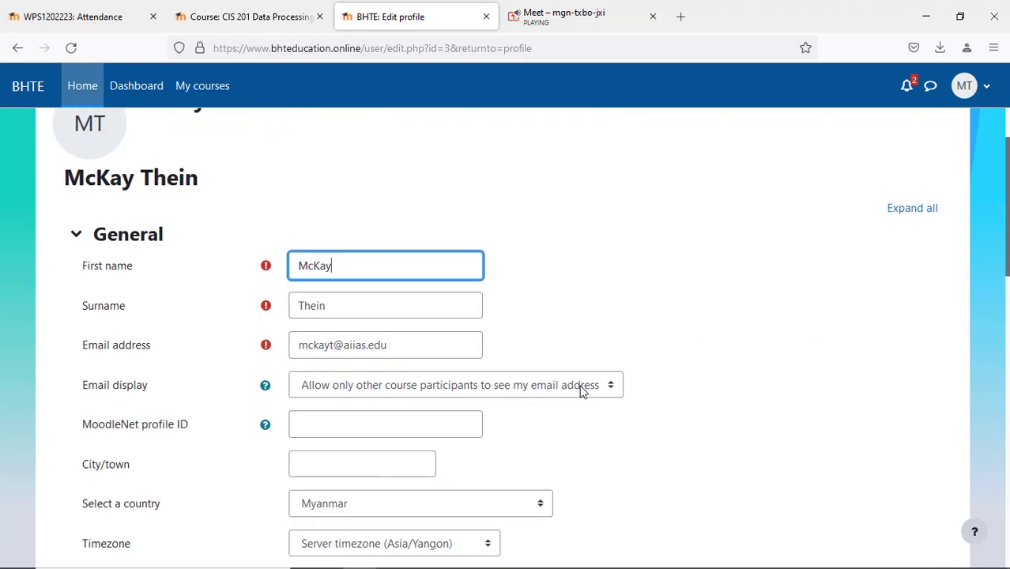
scroll(582, 391, "down", 10)
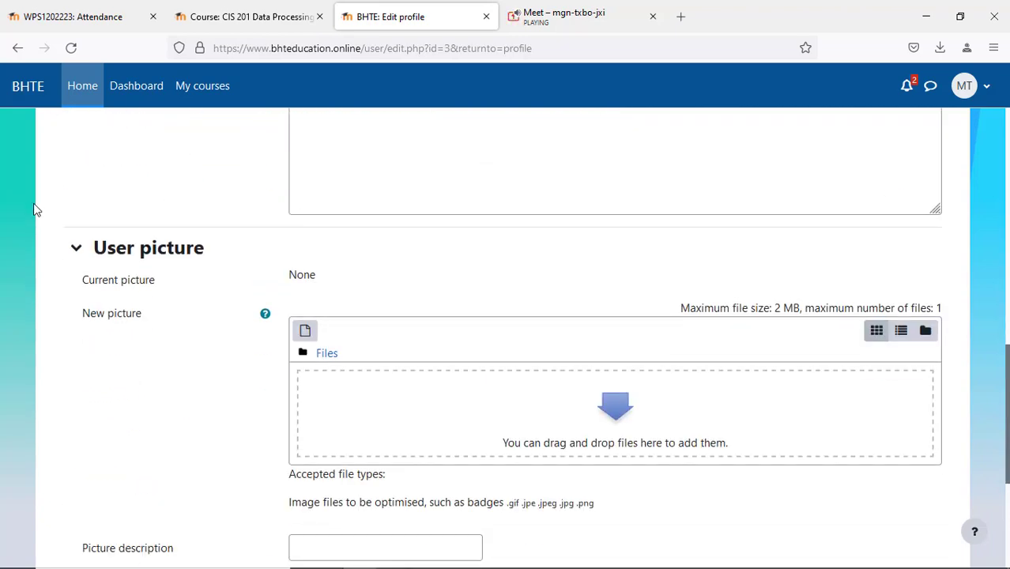
scroll(242, 333, "down", 2)
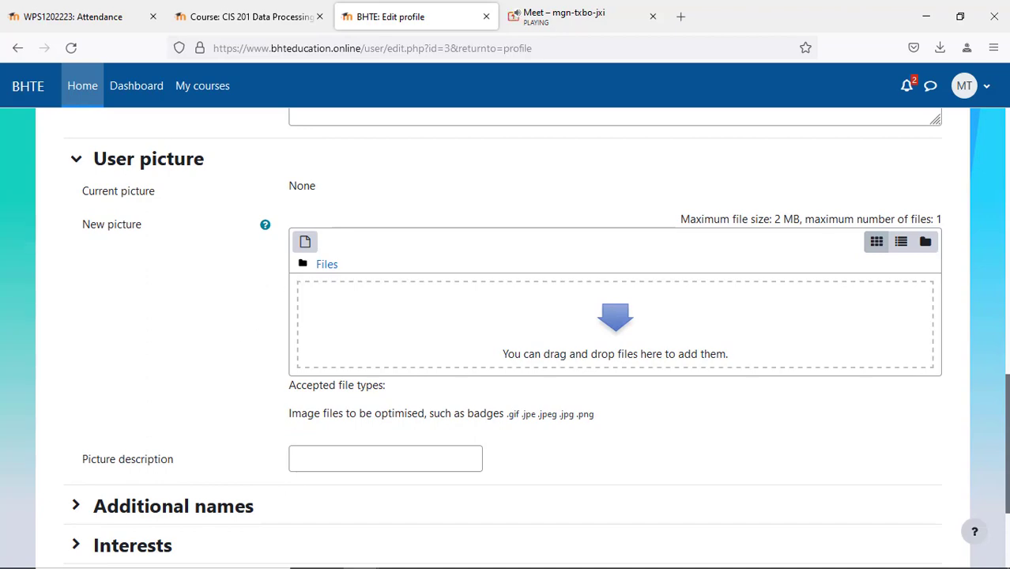
left_click(318, 555)
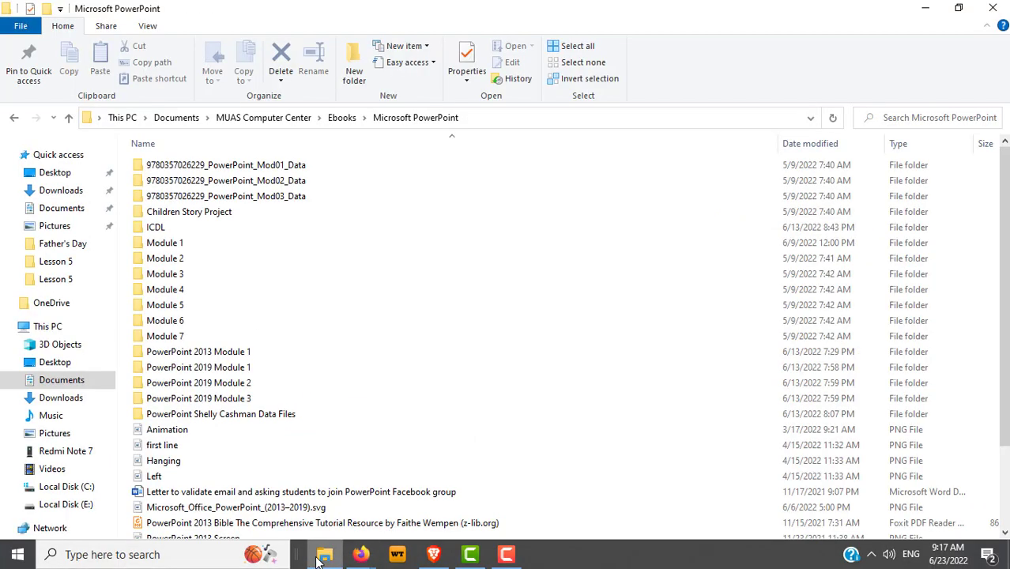
Resize the File Explorer window over the browser.
left_click(959, 9)
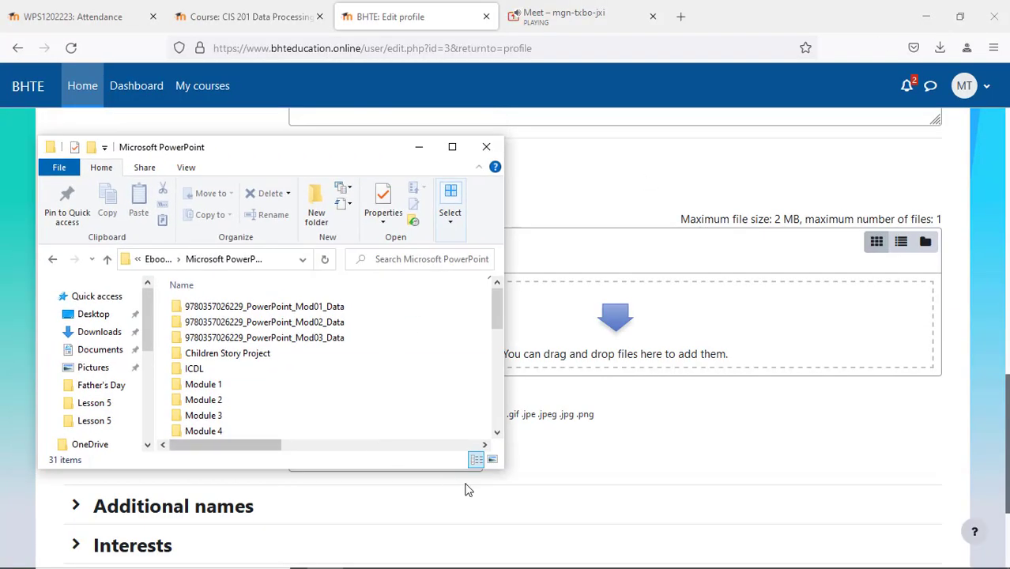
left_click_drag(506, 469, 645, 542)
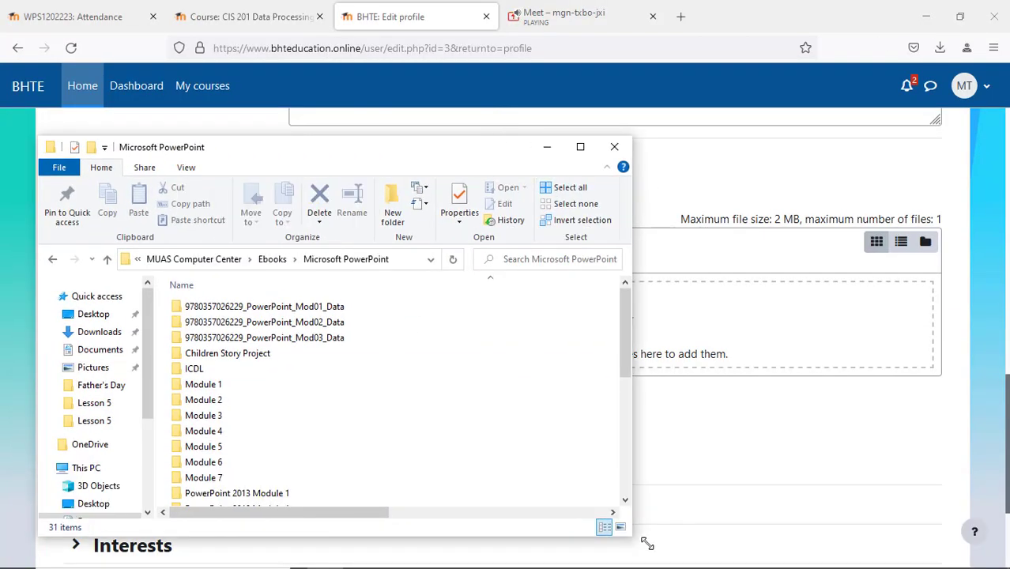
left_click(595, 148)
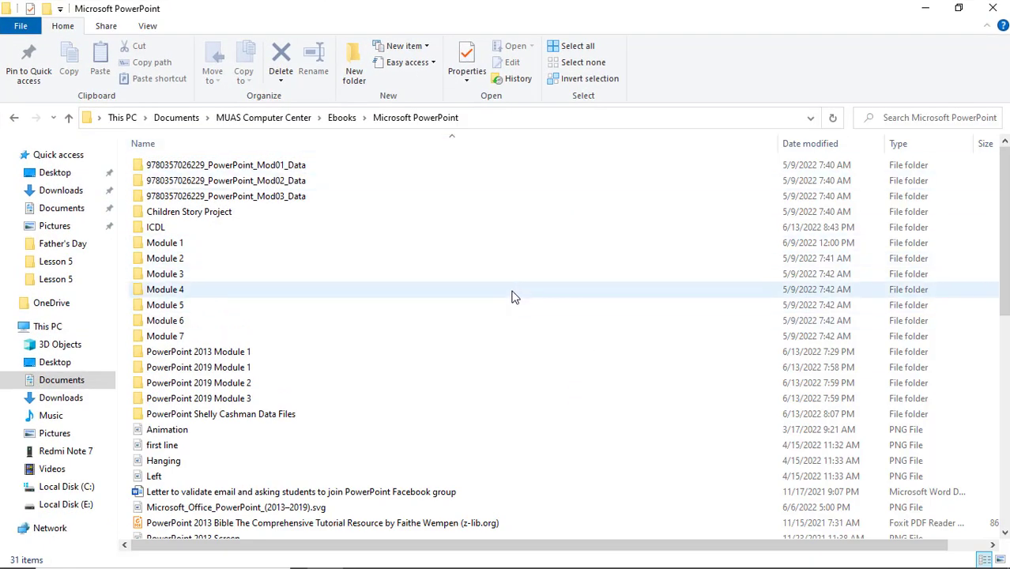
scroll(512, 297, "down", 2)
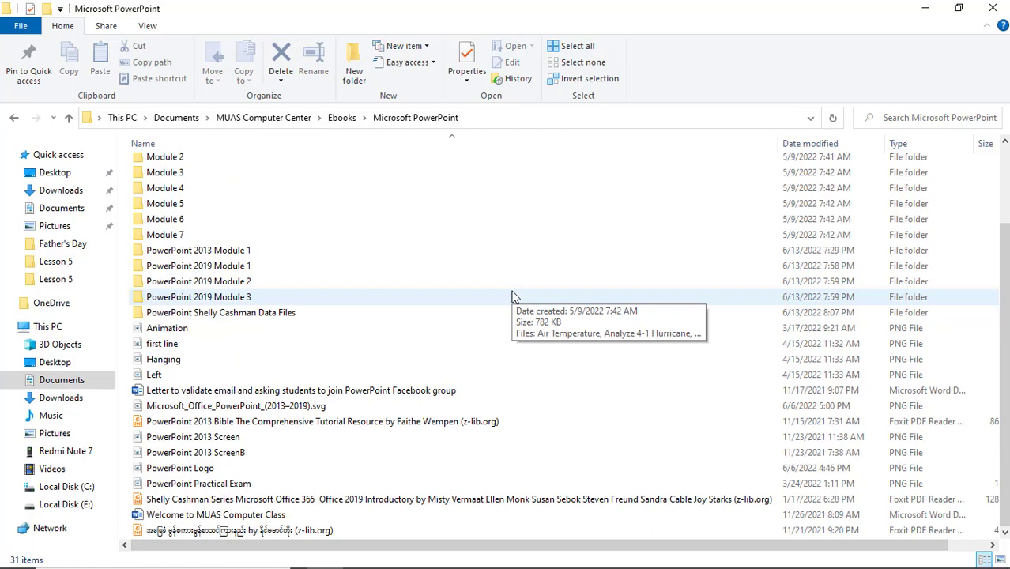
scroll(512, 296, "up", 2)
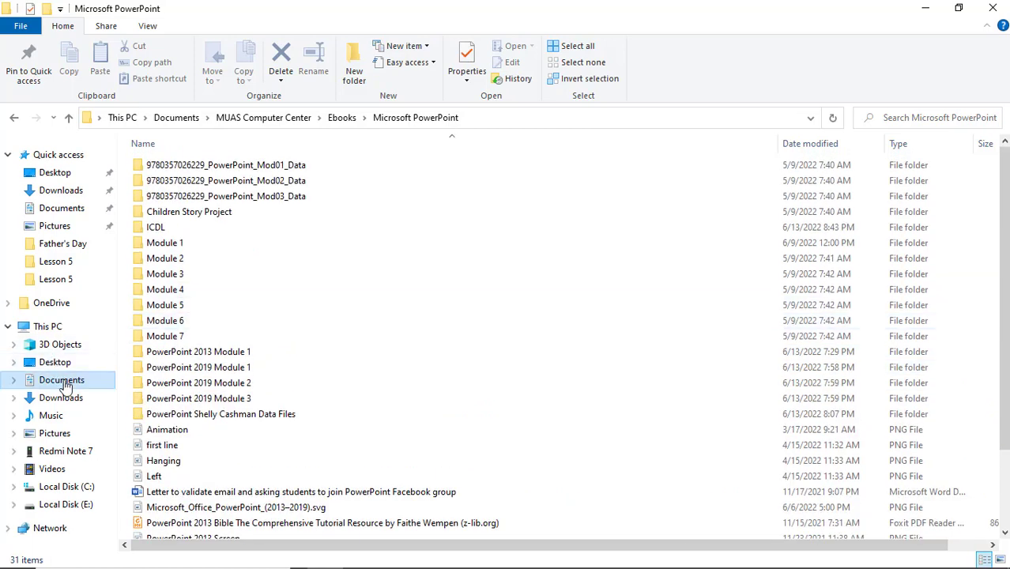
Browse Pictures, Saved Pictures and Camera Roll, then open the Father's Day folder in a smaller window.
left_click(70, 435)
left_click(233, 179)
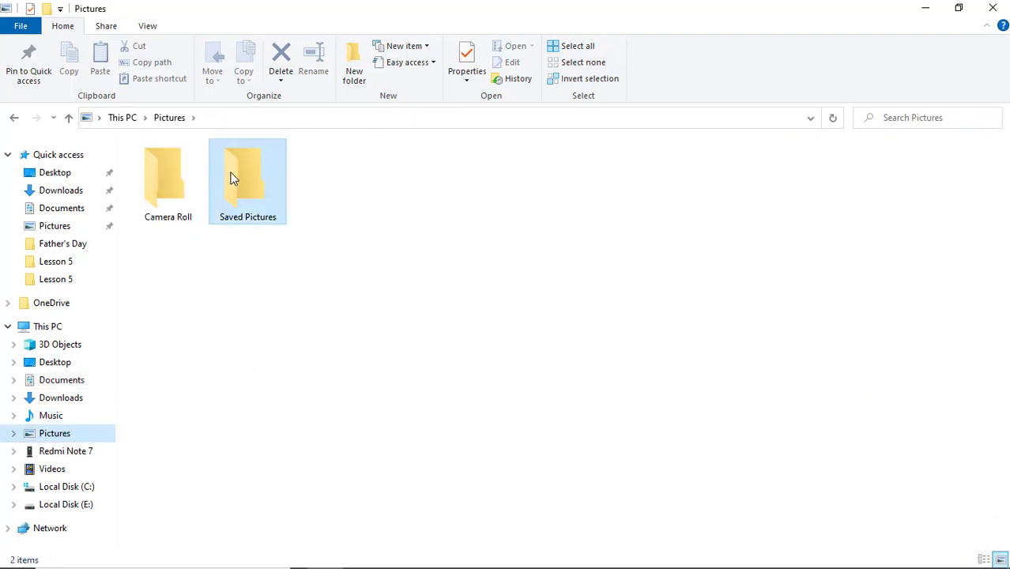
double_click(233, 179)
left_click(170, 117)
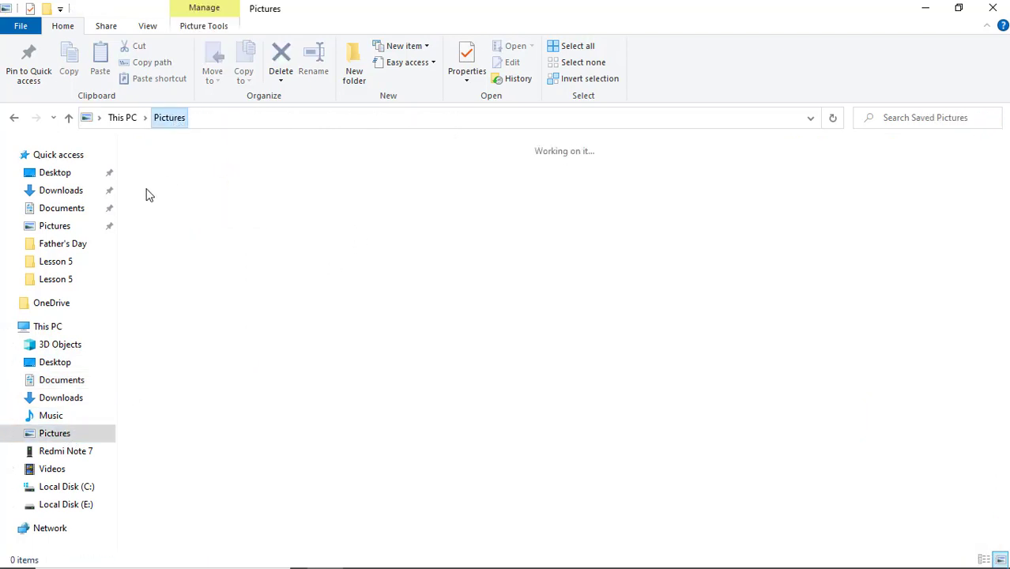
double_click(157, 198)
left_click(181, 119)
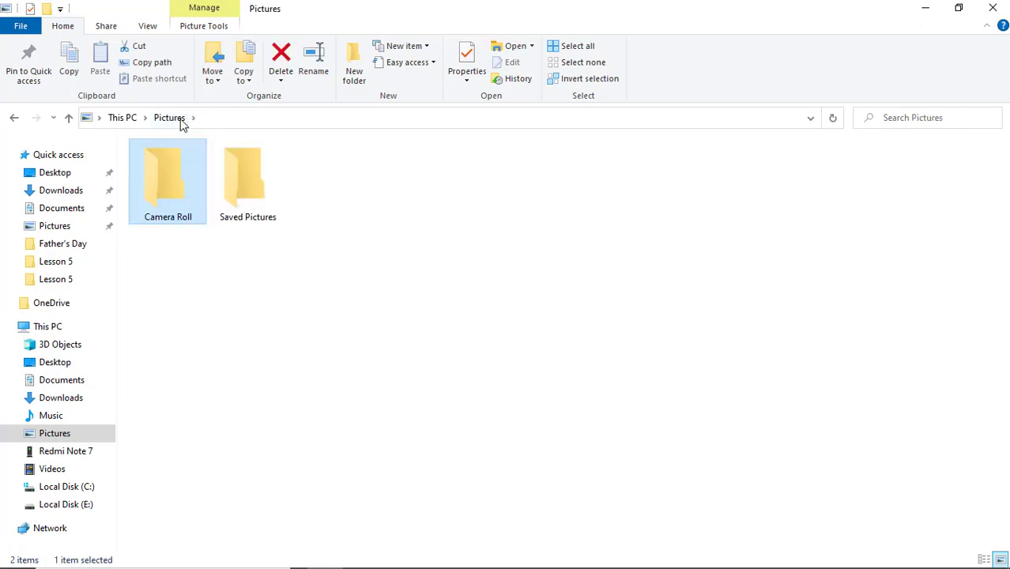
left_click(88, 245)
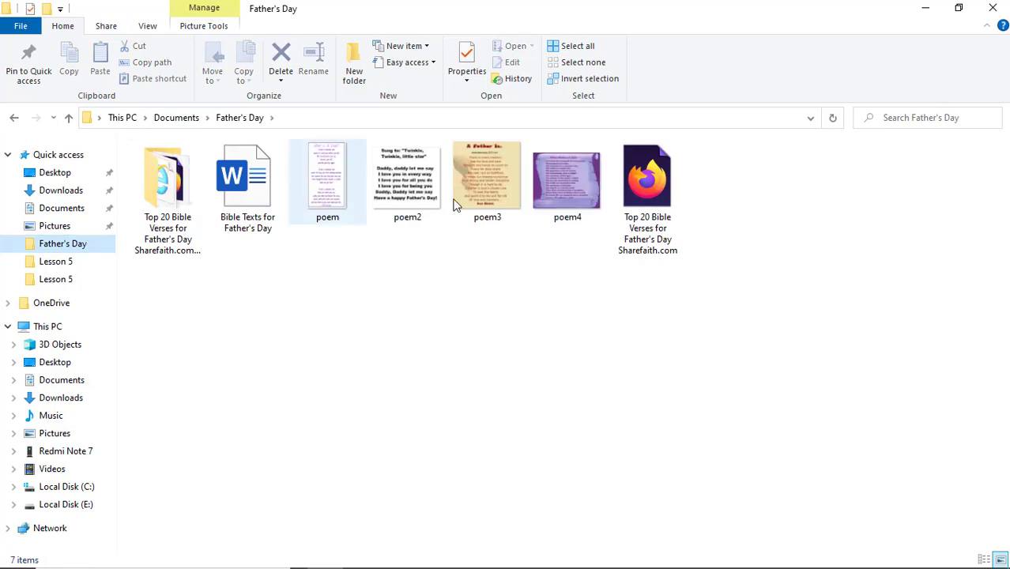
left_click(956, 7)
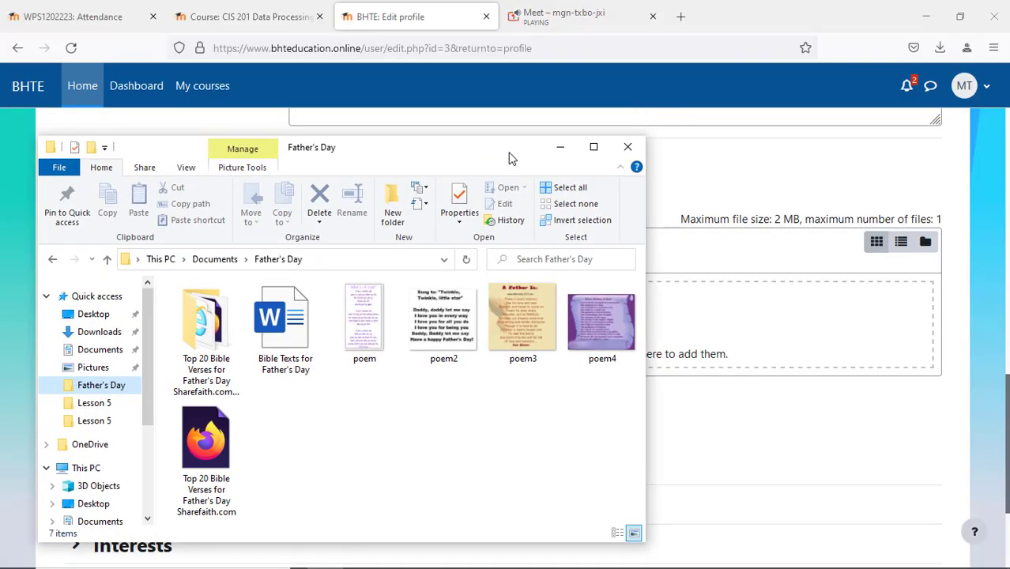
Drag poem4.jpg into the New picture drop area and save with Update profile.
mouse_move(510, 160)
left_mouse_down()
mouse_move(91, 113)
mouse_move(90, 124)
left_mouse_up()
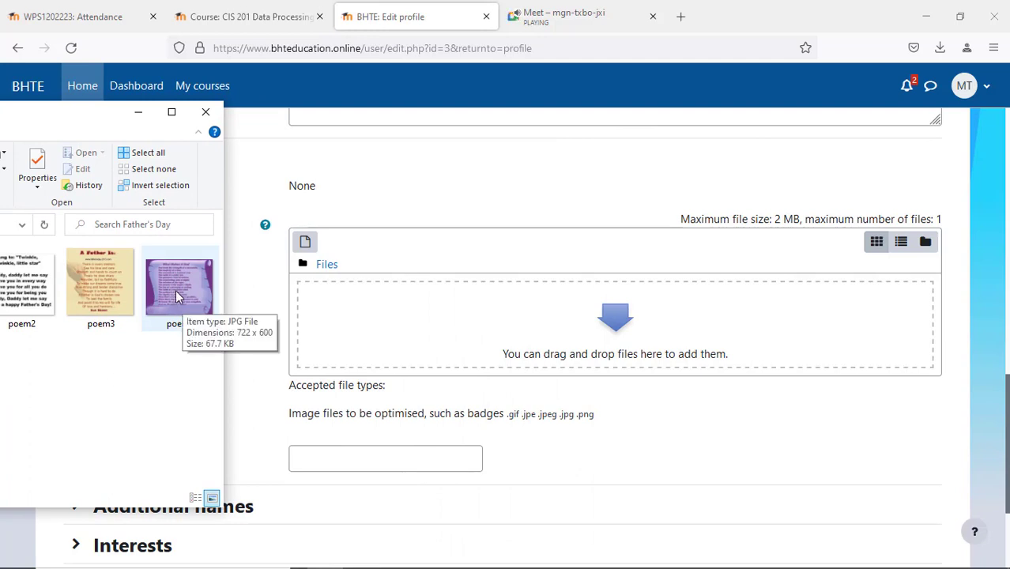
left_click_drag(177, 294, 377, 341)
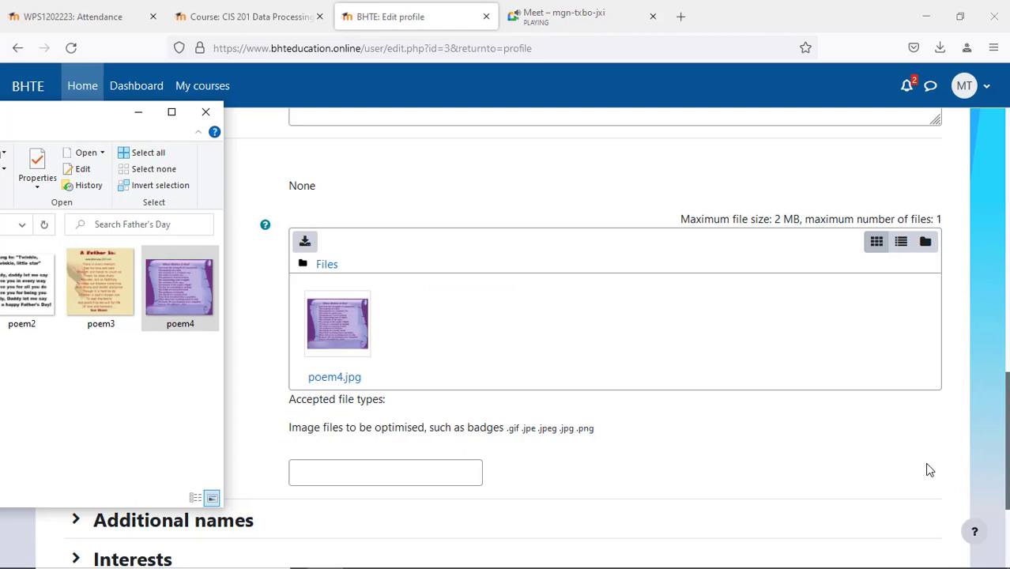
left_click(877, 460)
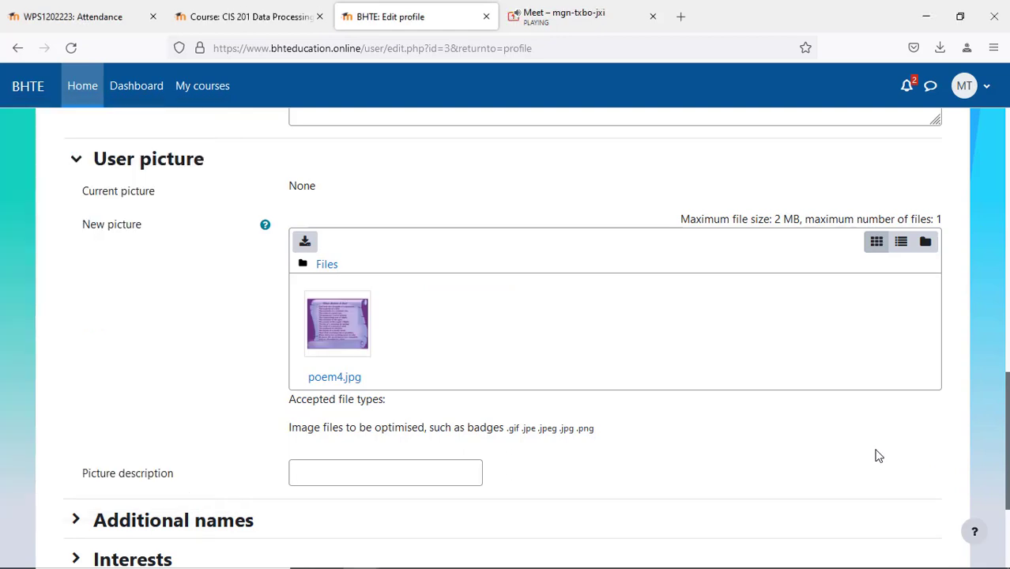
scroll(873, 456, "down", 3)
left_click(327, 465)
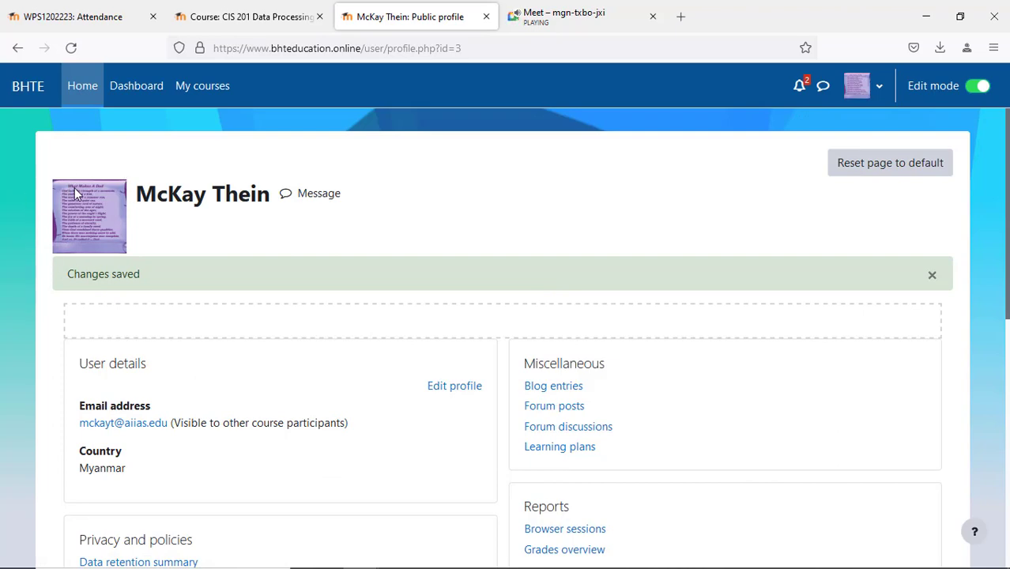
In Edit profile, tick Delete picture and save, leaving initials as the avatar.
scroll(365, 397, "down", 7)
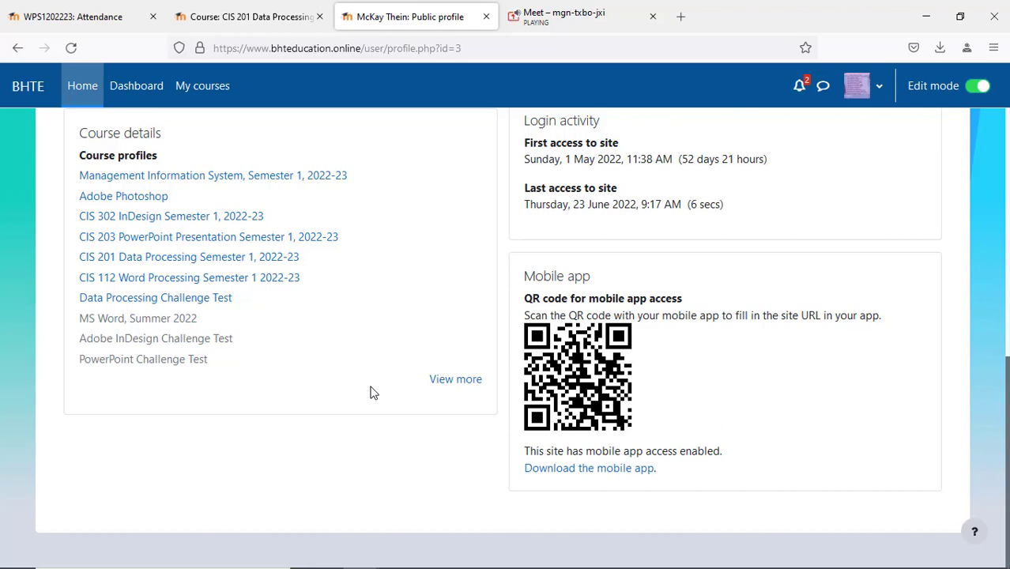
scroll(373, 392, "up", 7)
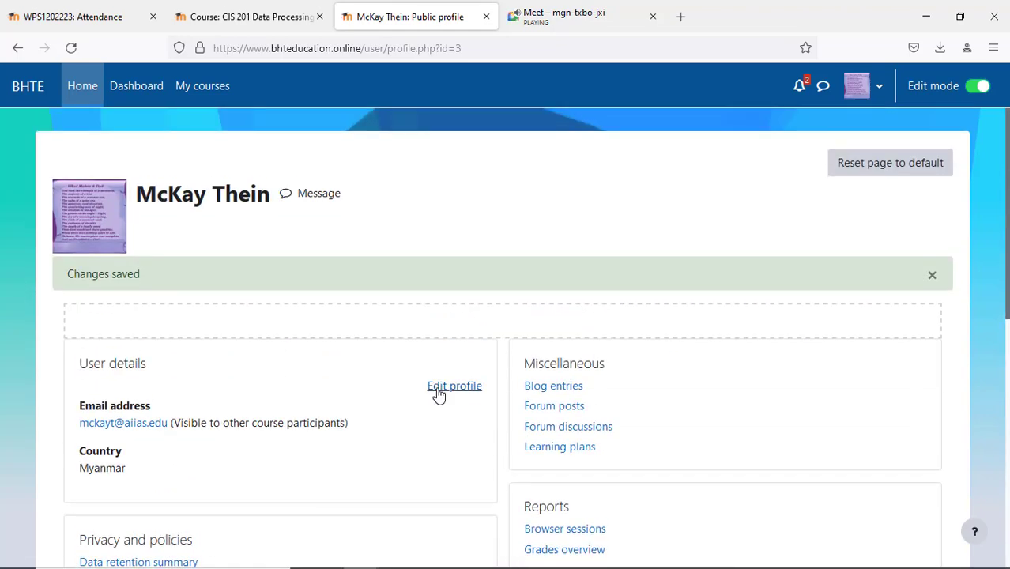
left_click(440, 393)
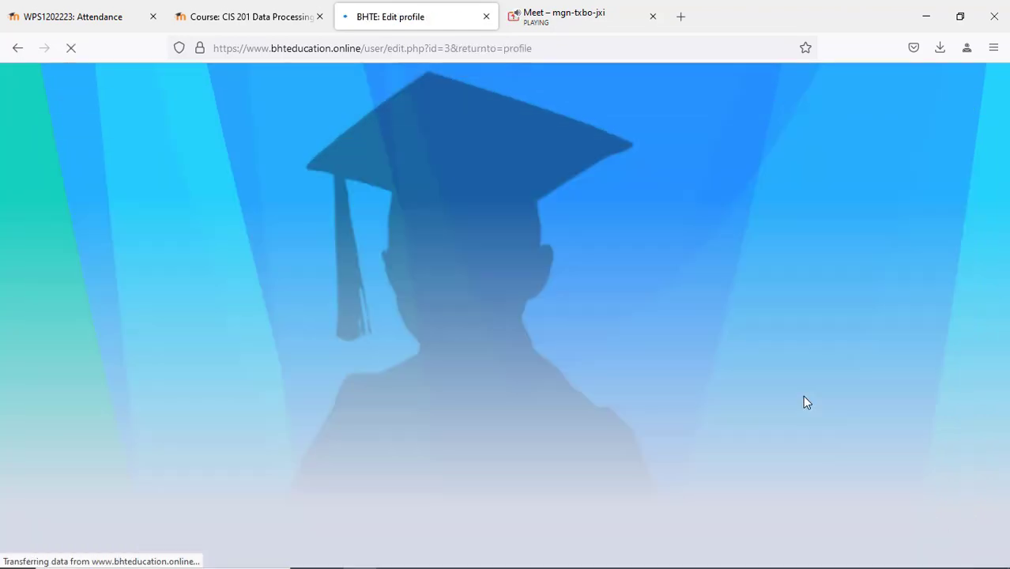
scroll(804, 396, "down", 5)
scroll(805, 396, "down", 5)
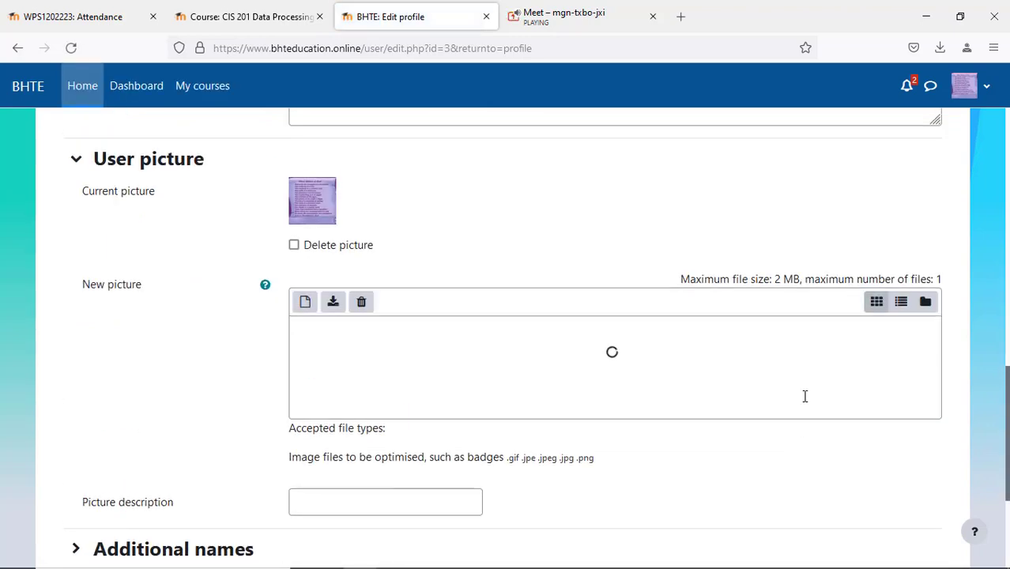
left_click(294, 245)
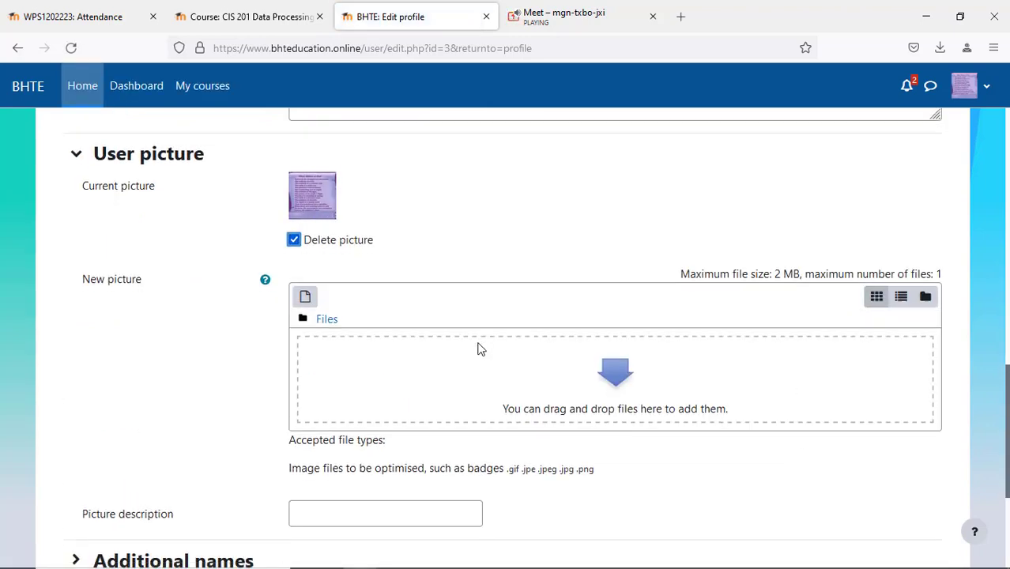
scroll(437, 388, "down", 3)
left_click(324, 466)
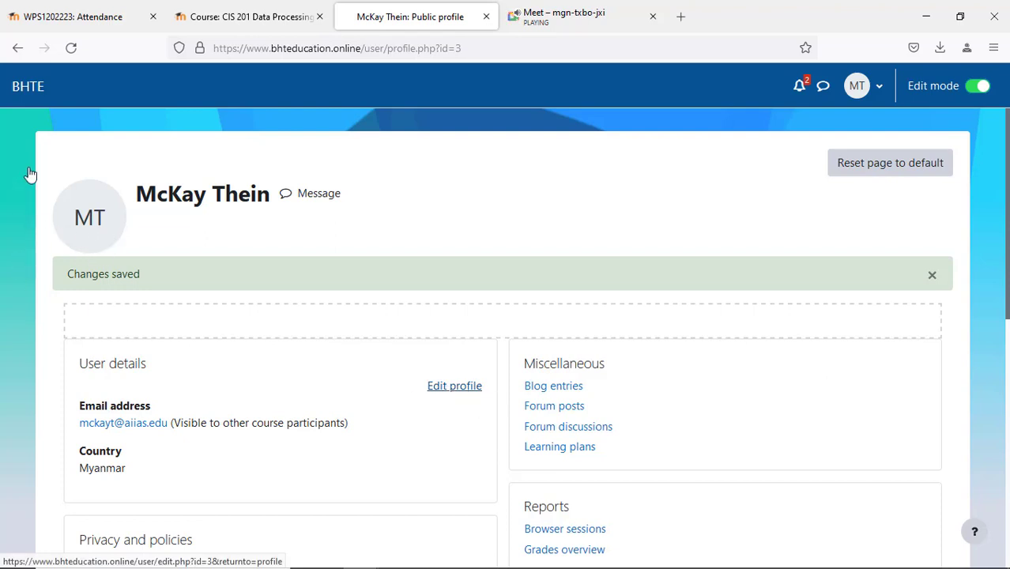
key("Tab")
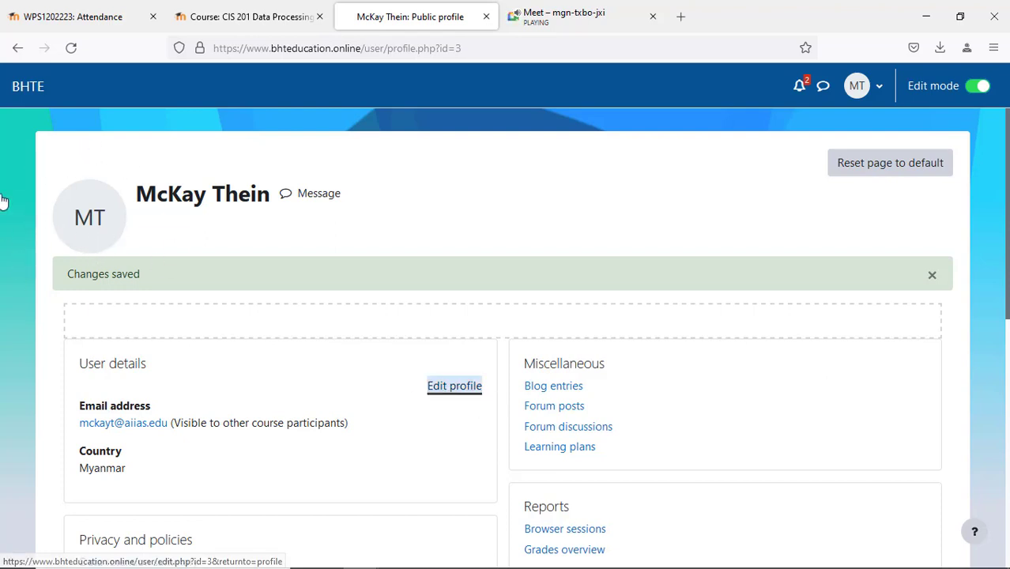
Reopen Edit profile, scroll to User picture (currently None) and open the File picker.
left_click(450, 396)
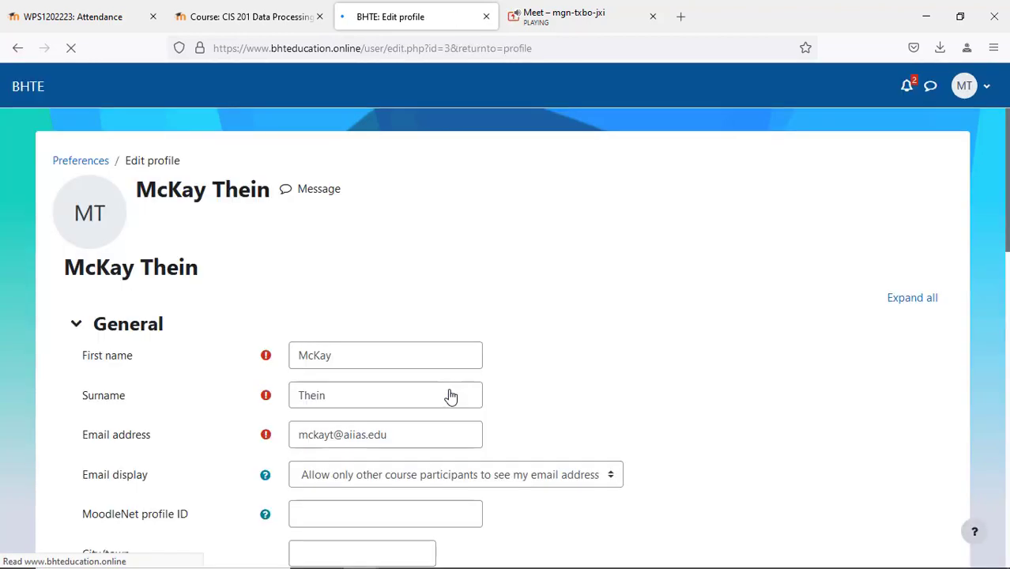
scroll(629, 311, "down", 10)
scroll(630, 315, "down", 5)
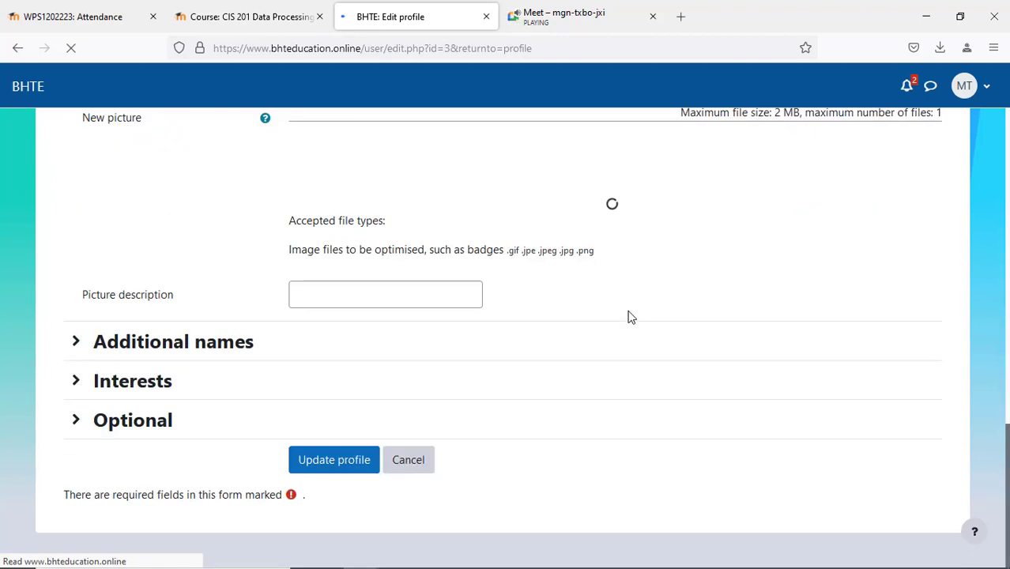
scroll(630, 316, "up", 5)
scroll(631, 316, "down", 5)
scroll(631, 316, "up", 8)
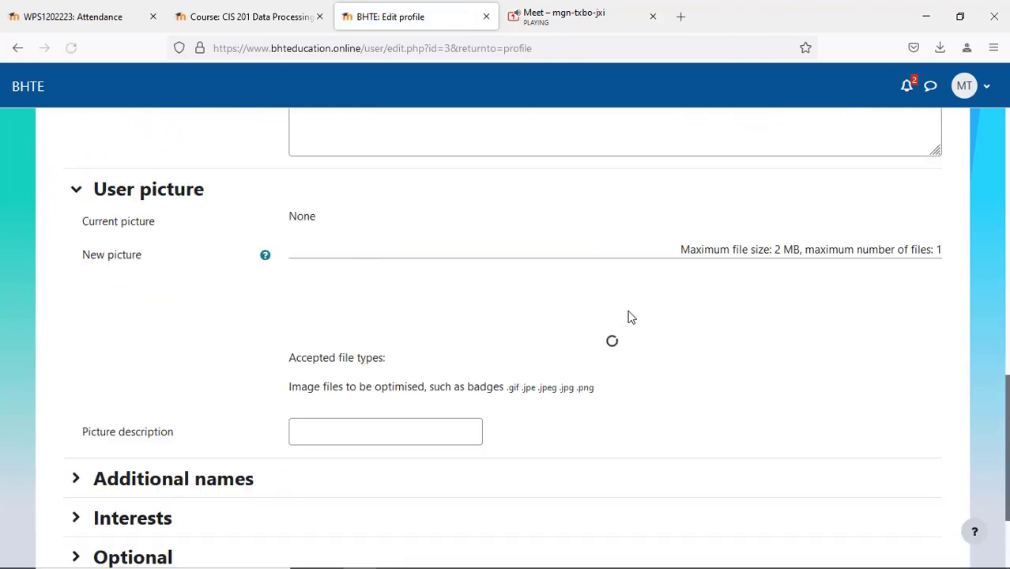
scroll(631, 316, "down", 5)
scroll(631, 316, "down", 2)
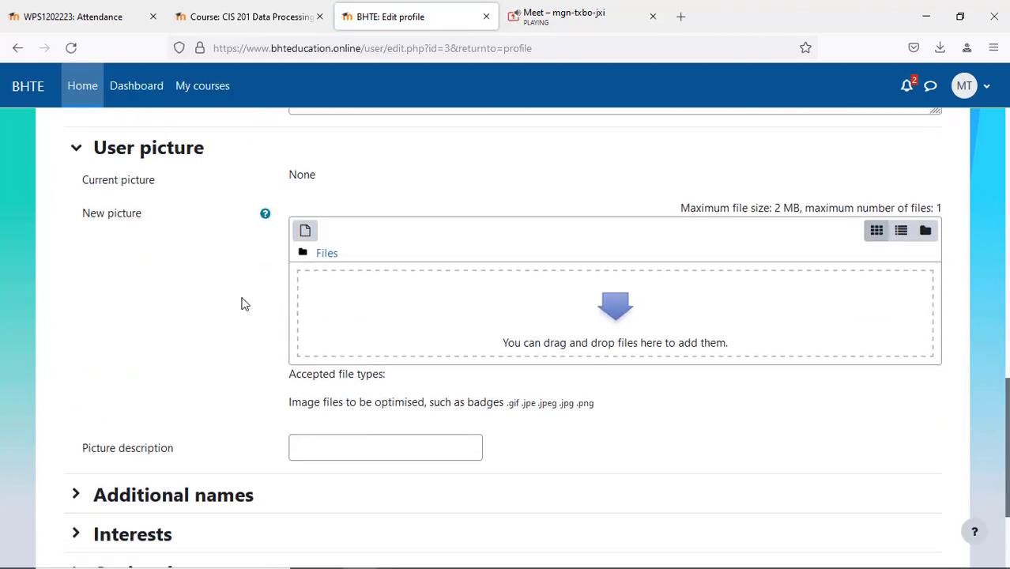
left_click(305, 231)
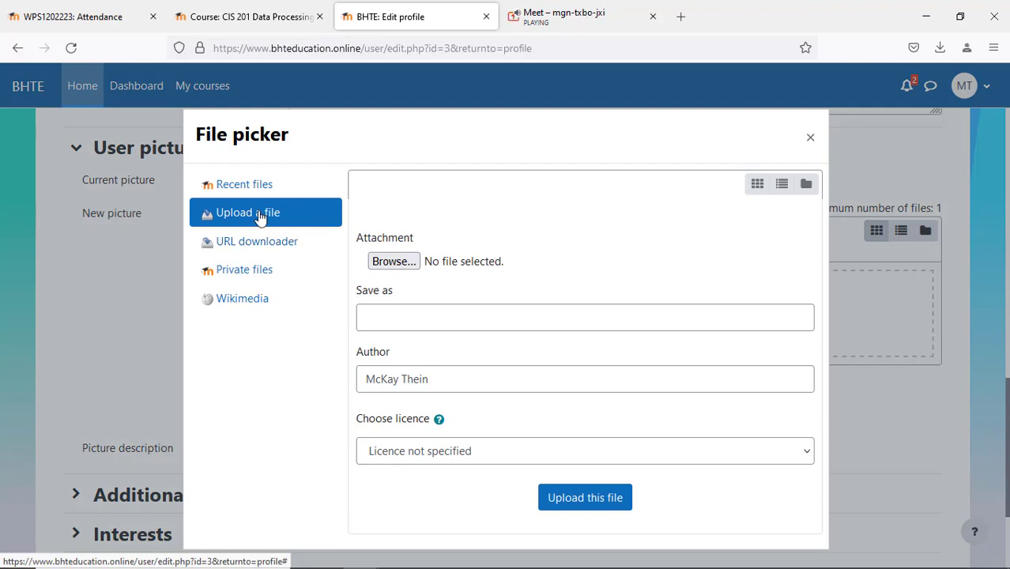
Browse to Documents > Father's Day and choose poem3 as the file to upload.
left_click(393, 262)
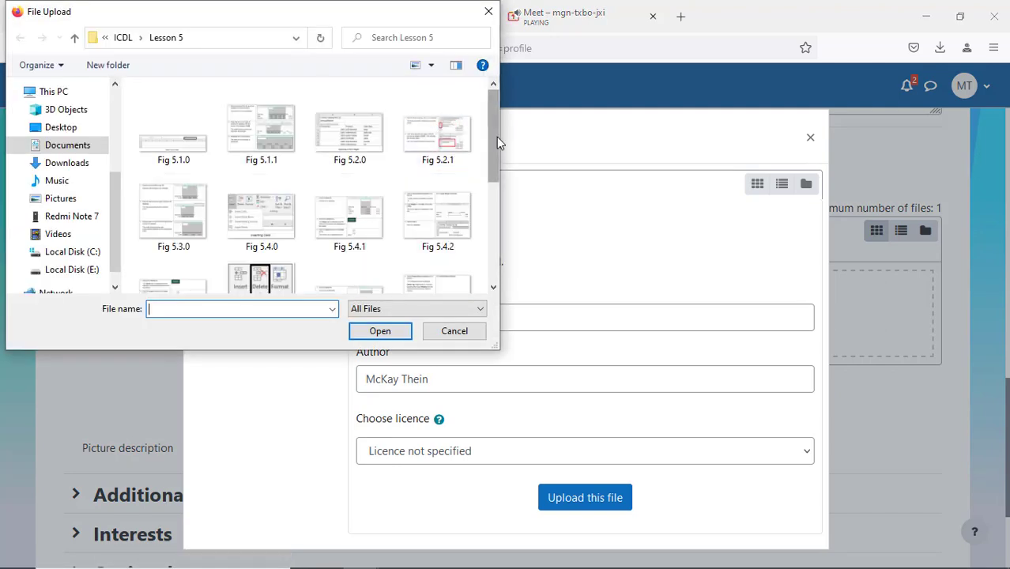
left_click_drag(496, 137, 510, 251)
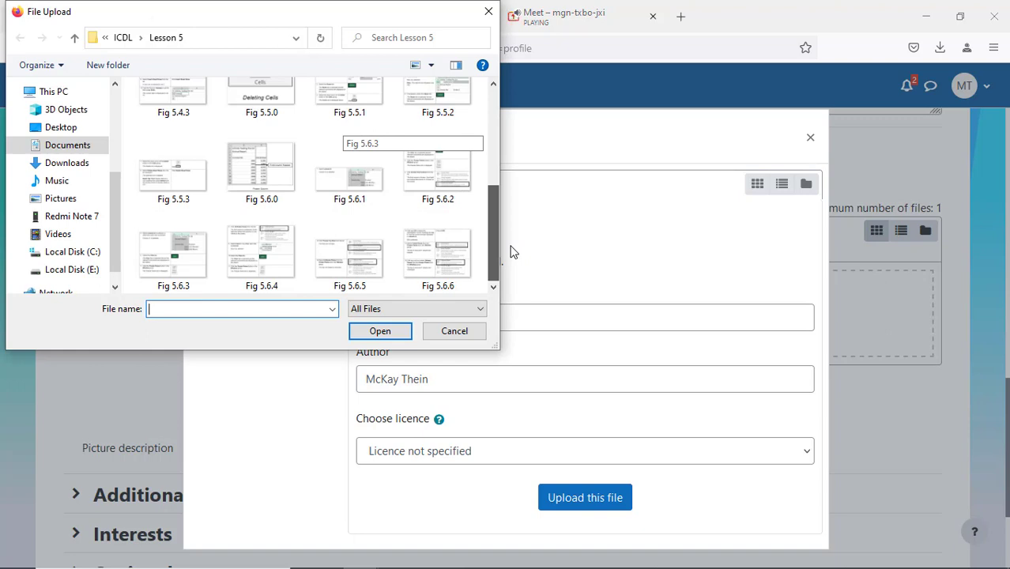
left_click_drag(510, 251, 487, 135)
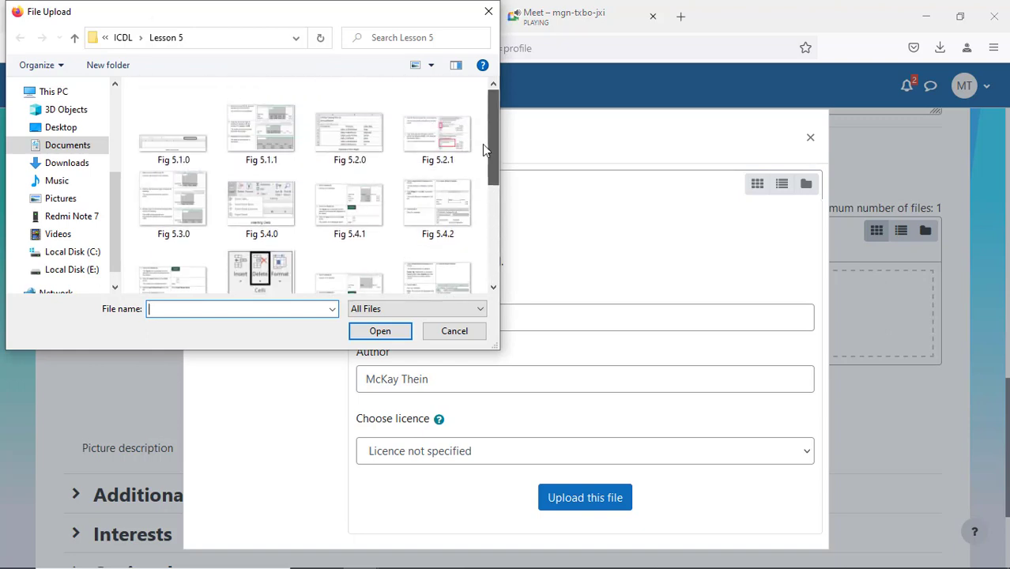
left_click(70, 110)
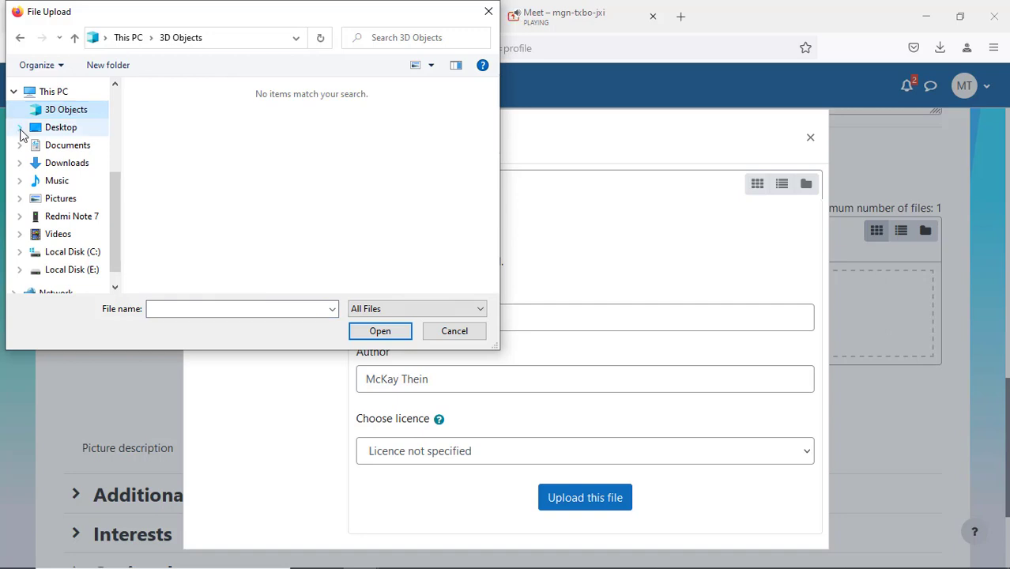
left_click(20, 129)
left_click(102, 148)
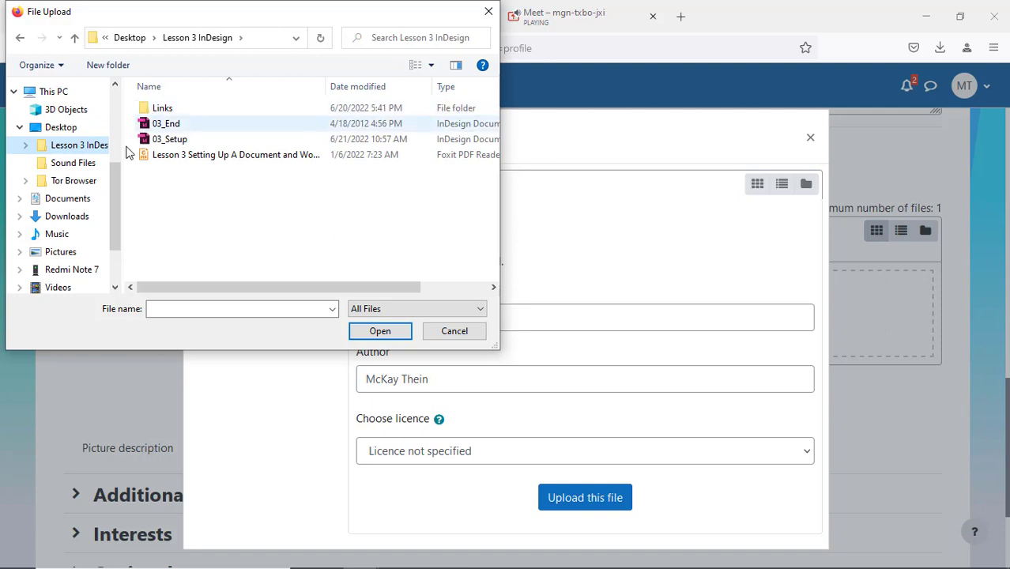
left_click(20, 198)
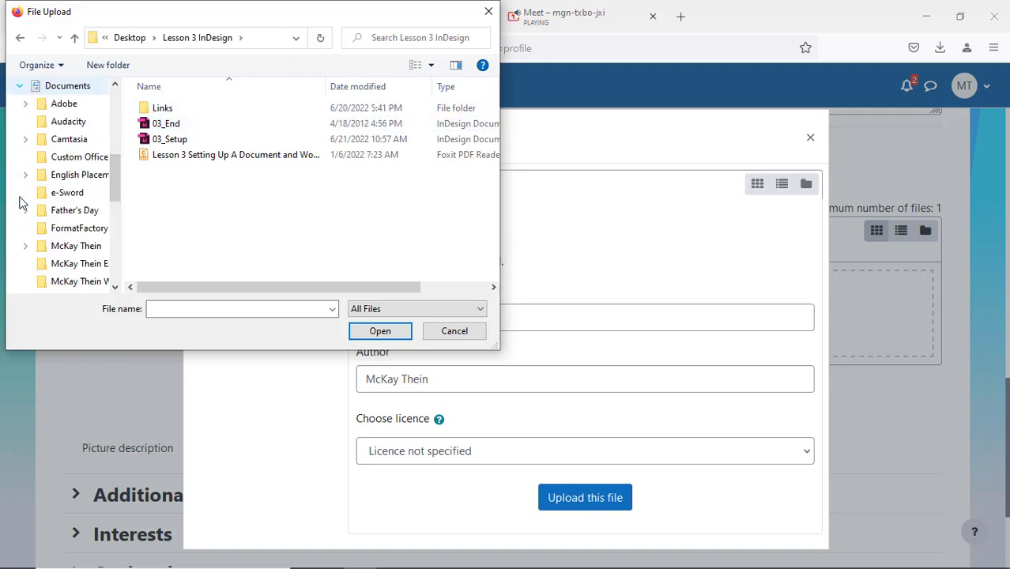
left_click(94, 212)
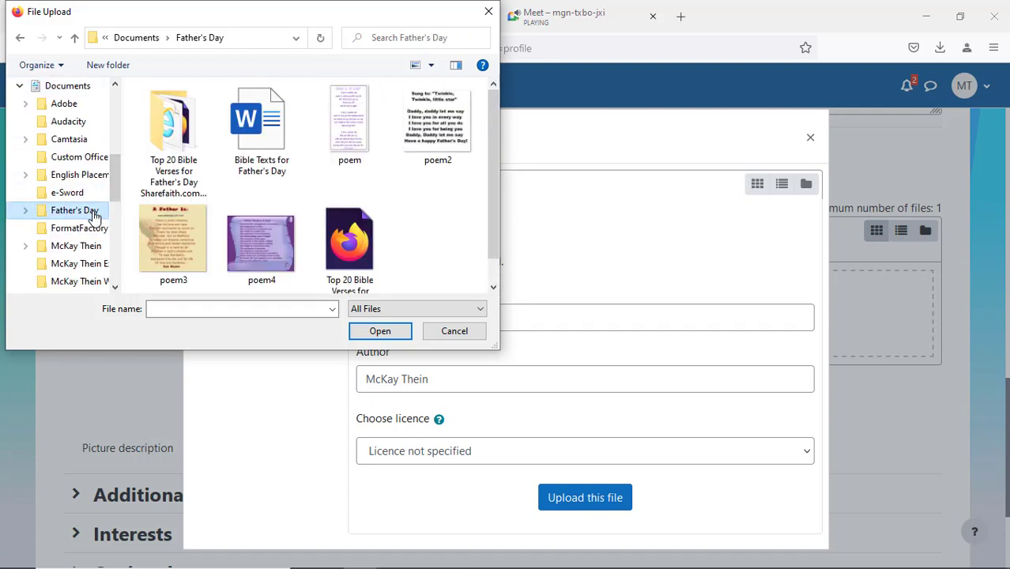
left_click(172, 241)
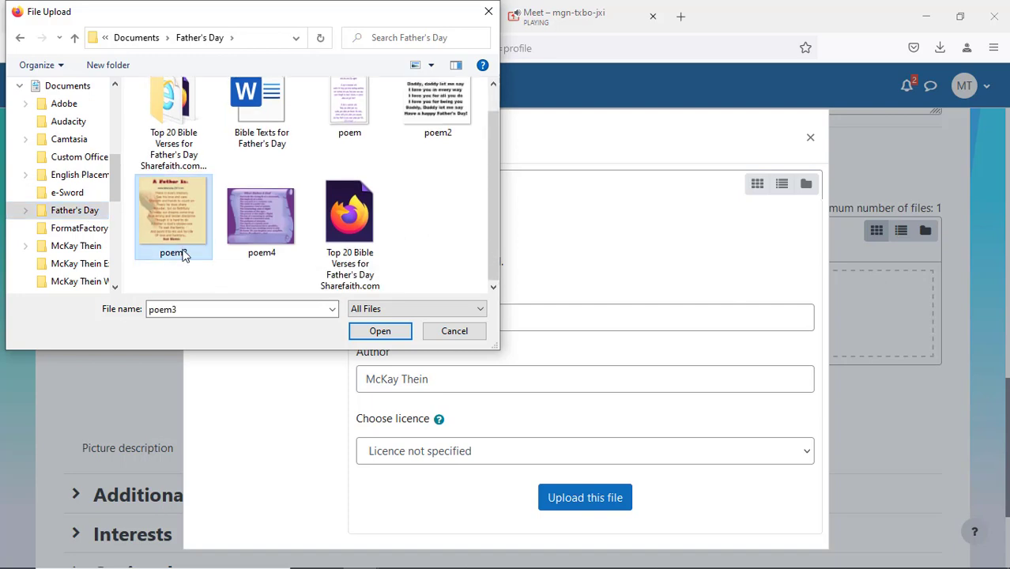
left_click(385, 331)
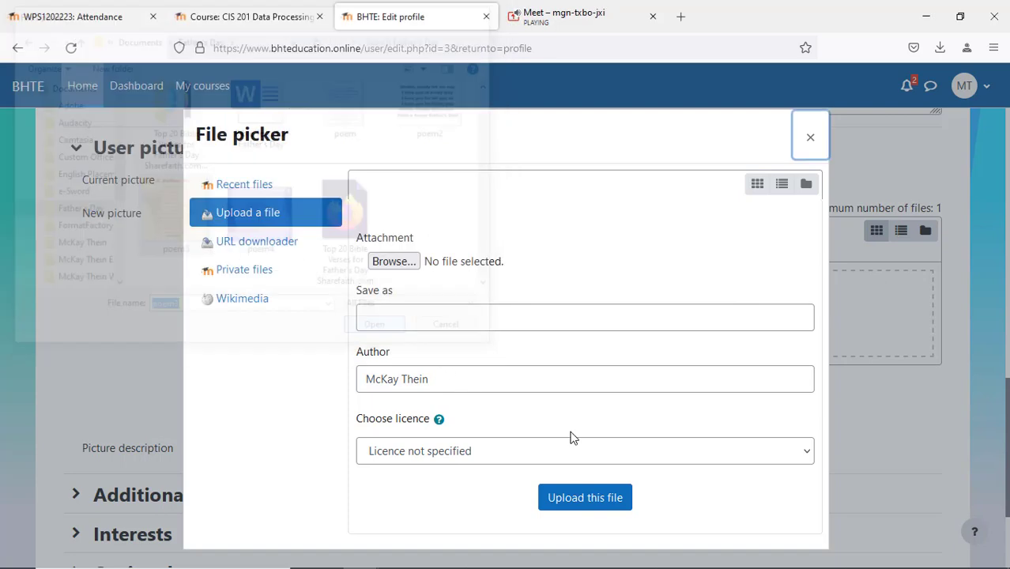
Upload poem3.jpg and save it with Update profile.
left_click(602, 499)
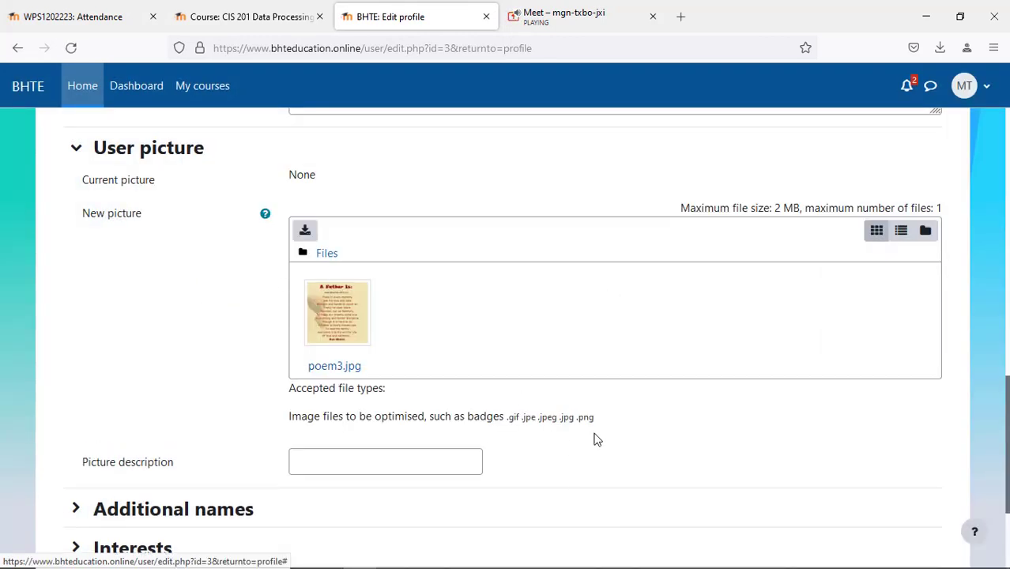
scroll(558, 451, "down", 2)
left_click(331, 459)
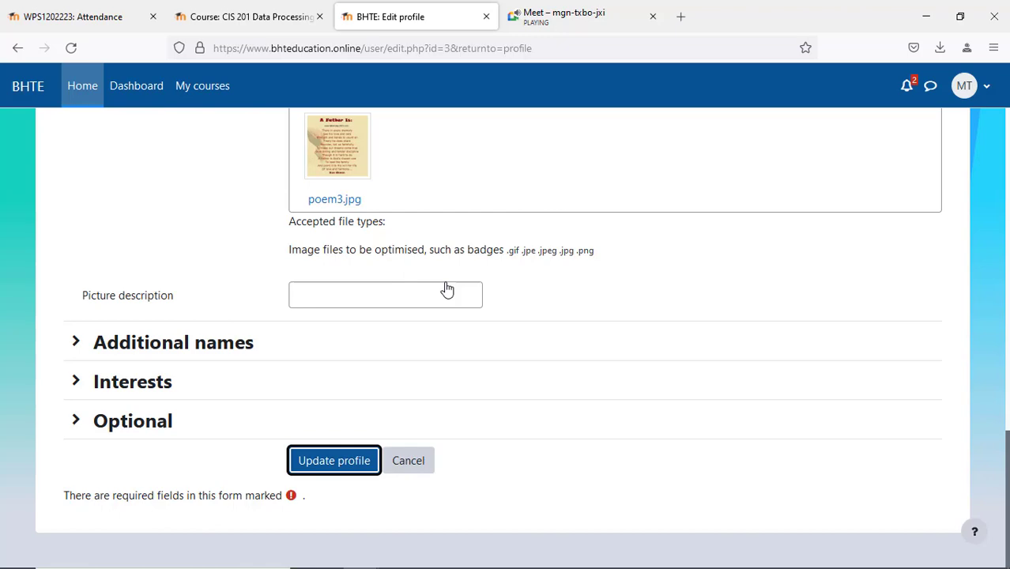
Admit a participant to the video call, then return to the updated profile page.
left_click(565, 15)
left_click(650, 148)
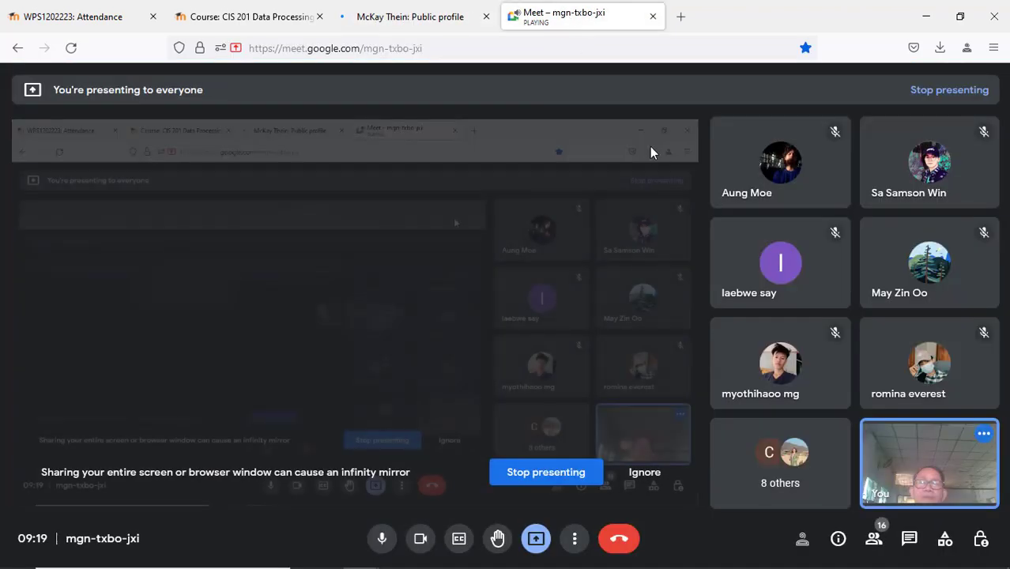
left_click(408, 16)
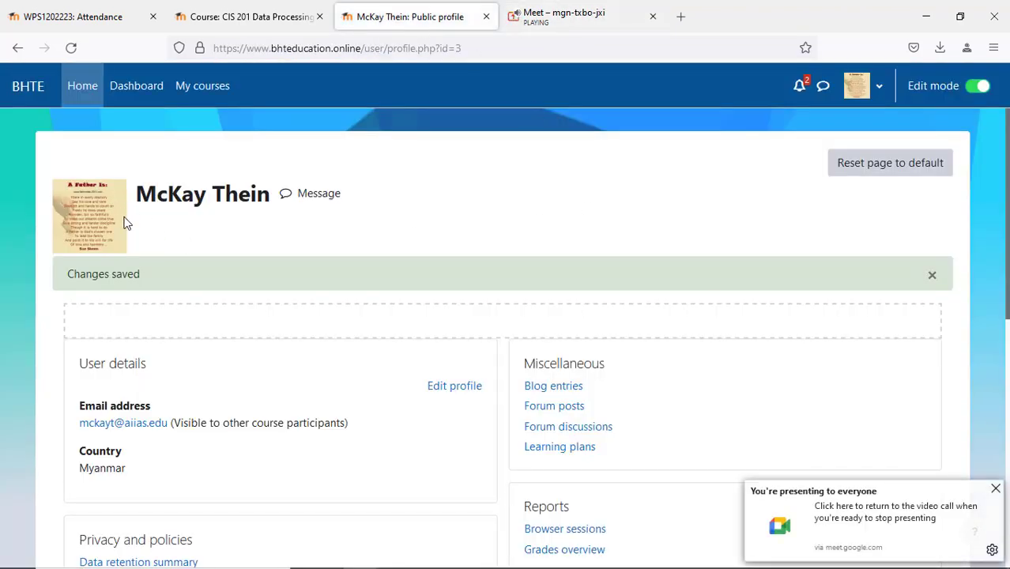
scroll(474, 376, "down", 5)
scroll(480, 378, "up", 5)
Dismiss the presenting notification and close the profile tab, returning to the course page.
left_click(252, 22)
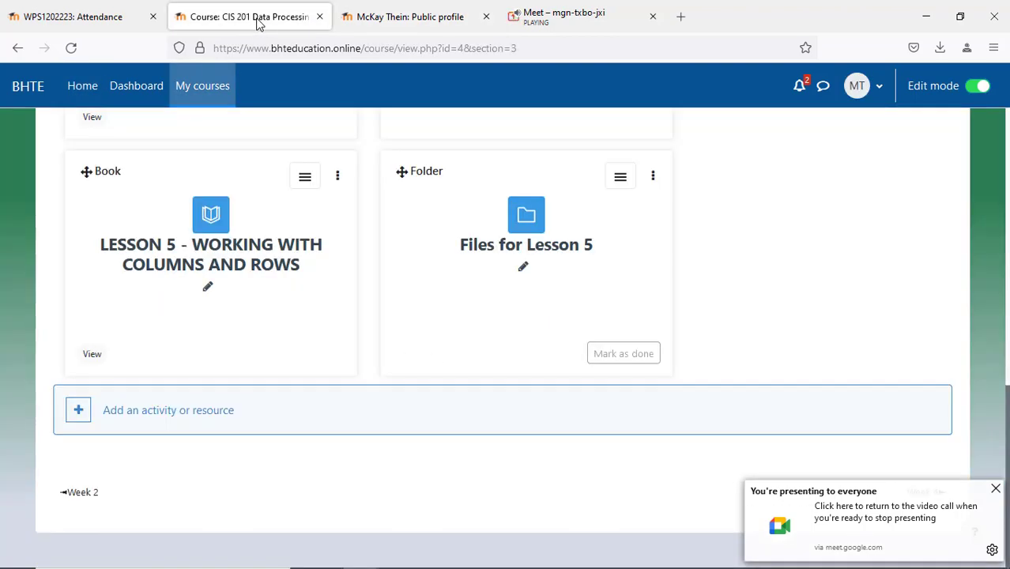
scroll(790, 408, "up", 3)
scroll(791, 406, "up", 3)
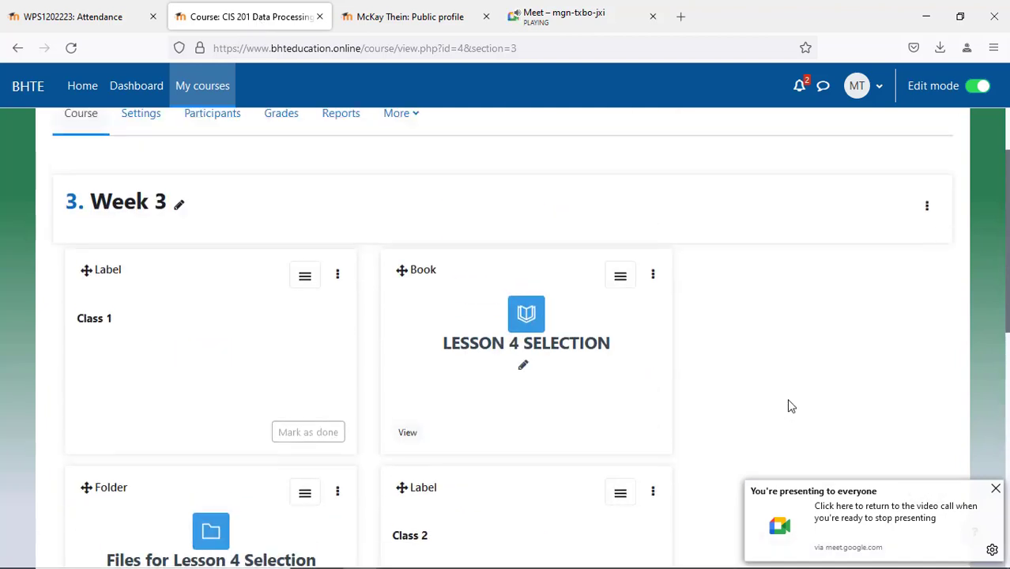
left_click(995, 488)
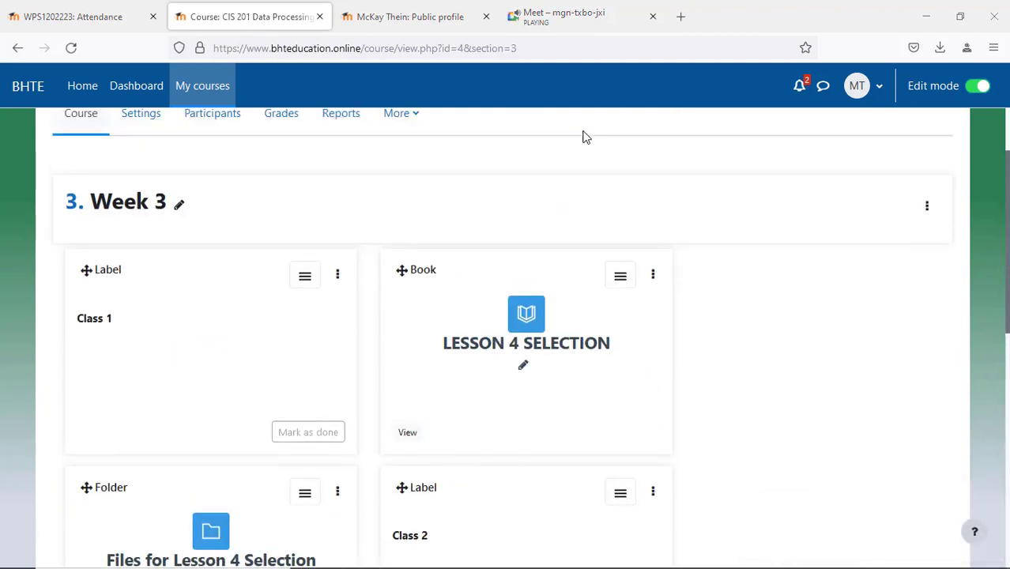
left_click(485, 16)
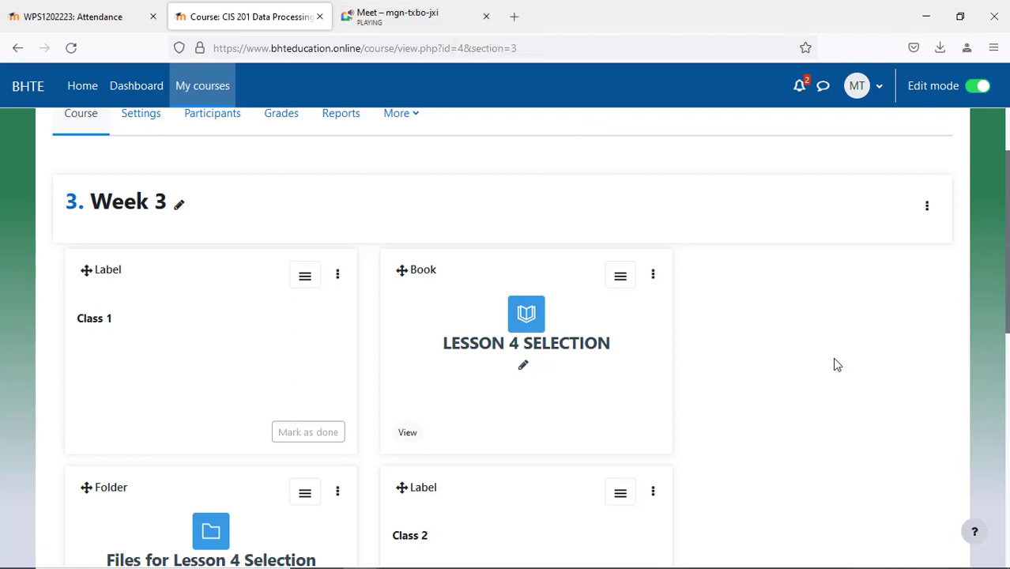
scroll(835, 360, "down", 3)
scroll(836, 360, "up", 2)
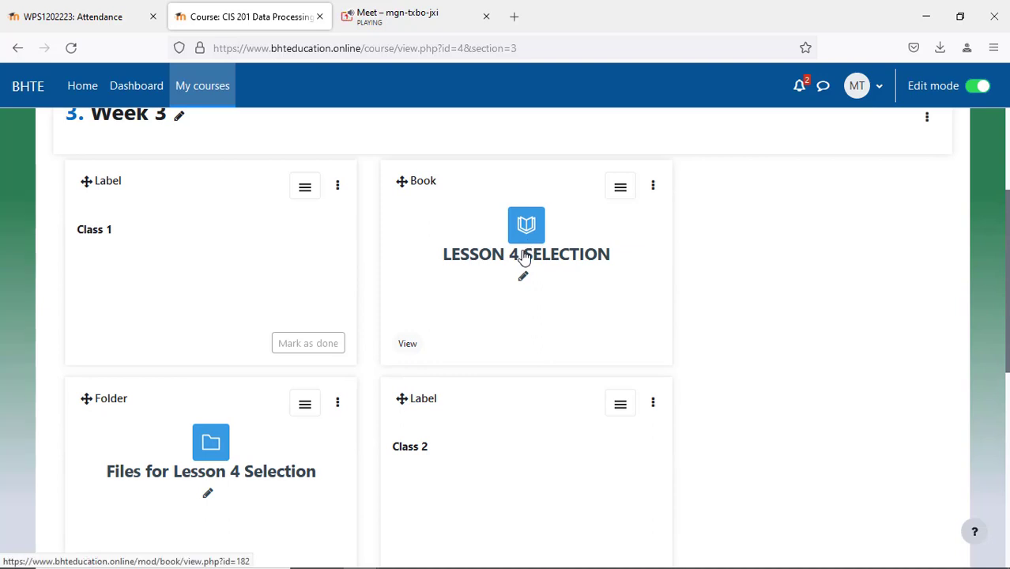
Open the Lesson 4 files folder in a new tab, then the LESSON 4 SELECTION book.
right_click(249, 470)
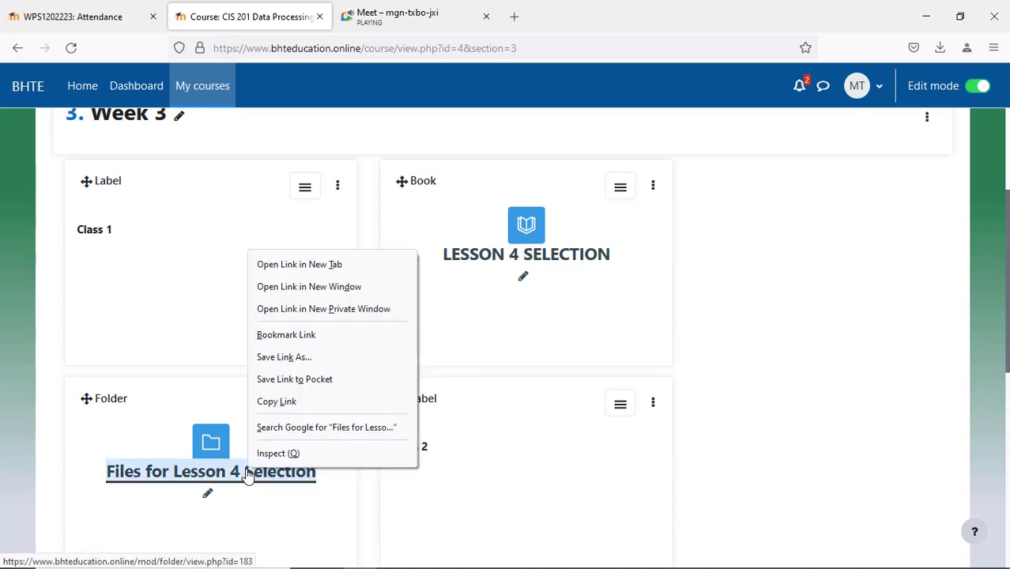
left_click(308, 264)
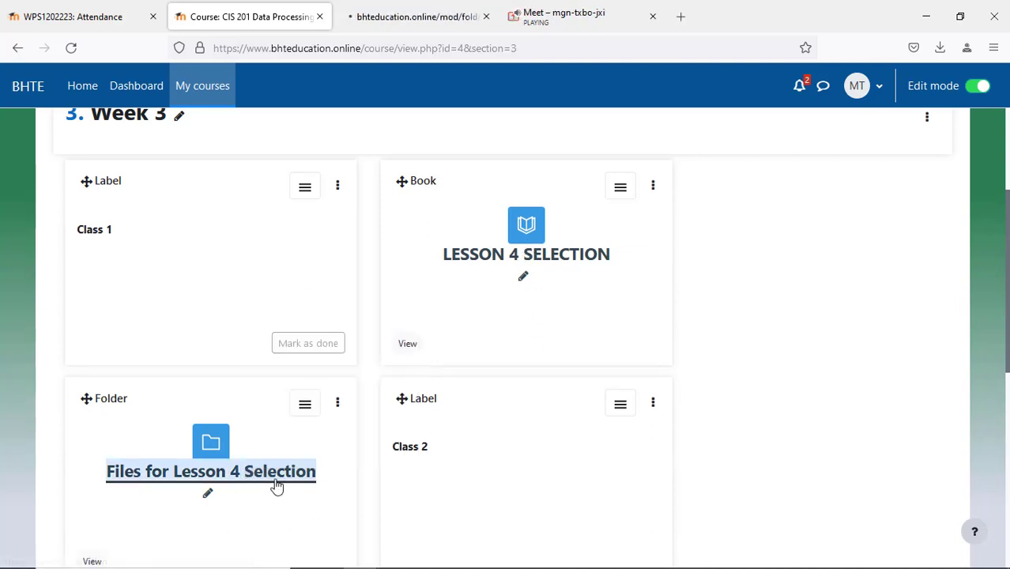
left_click(411, 17)
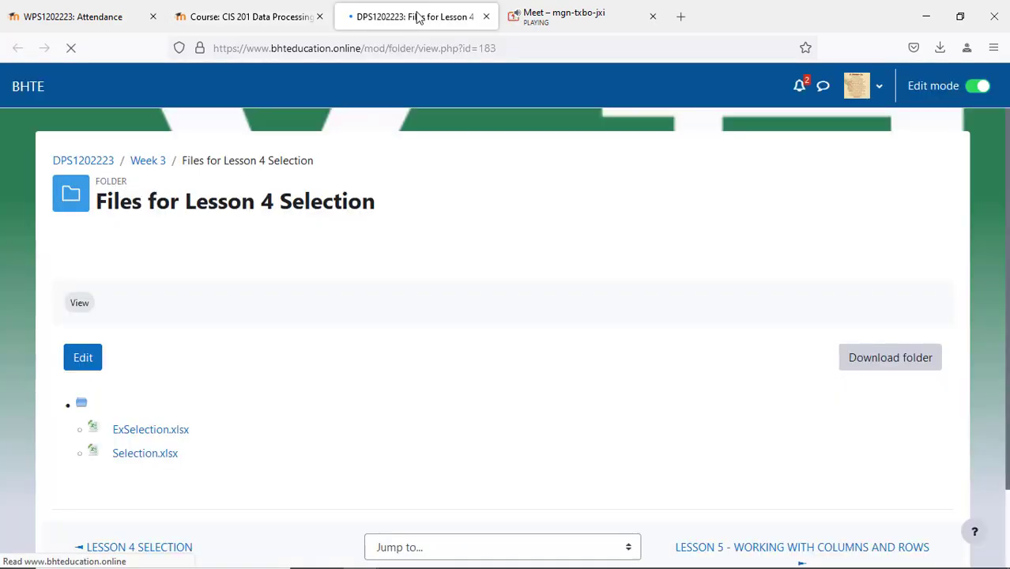
left_click(266, 19)
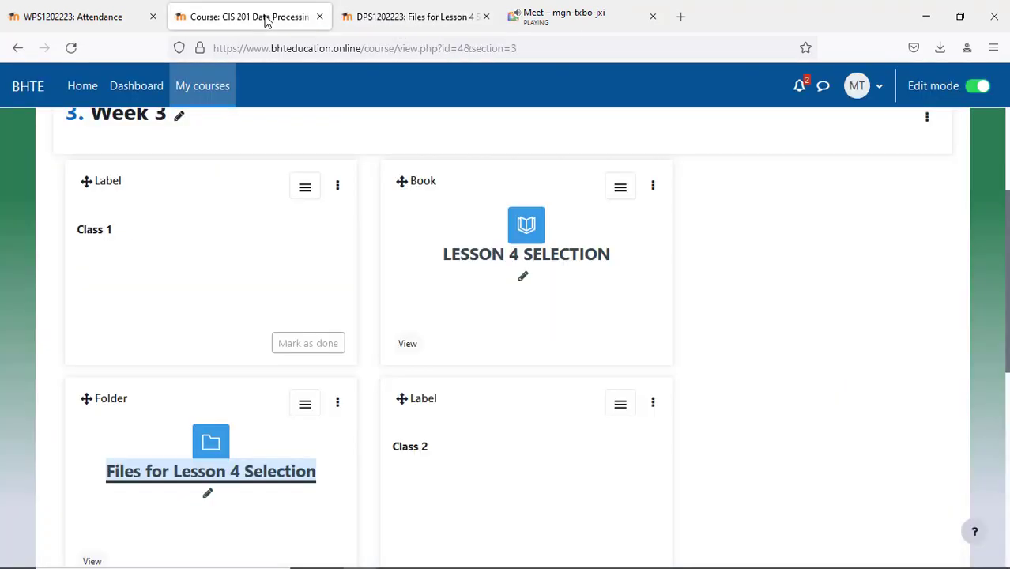
left_click(540, 265)
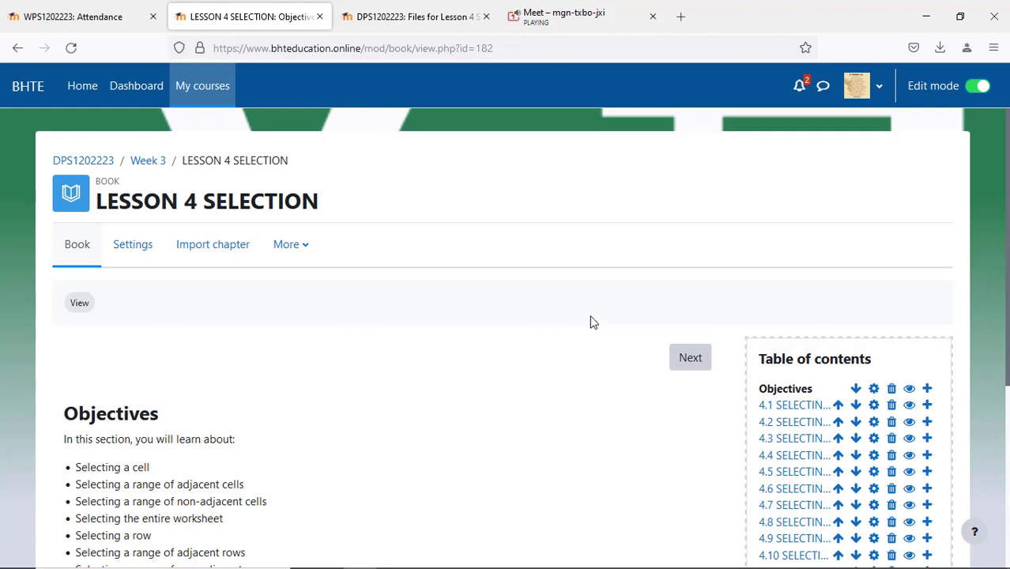
Highlight 'cell', adjacent-range and non-adjacent-range phrases in the Objectives list while explaining.
scroll(593, 321, "down", 3)
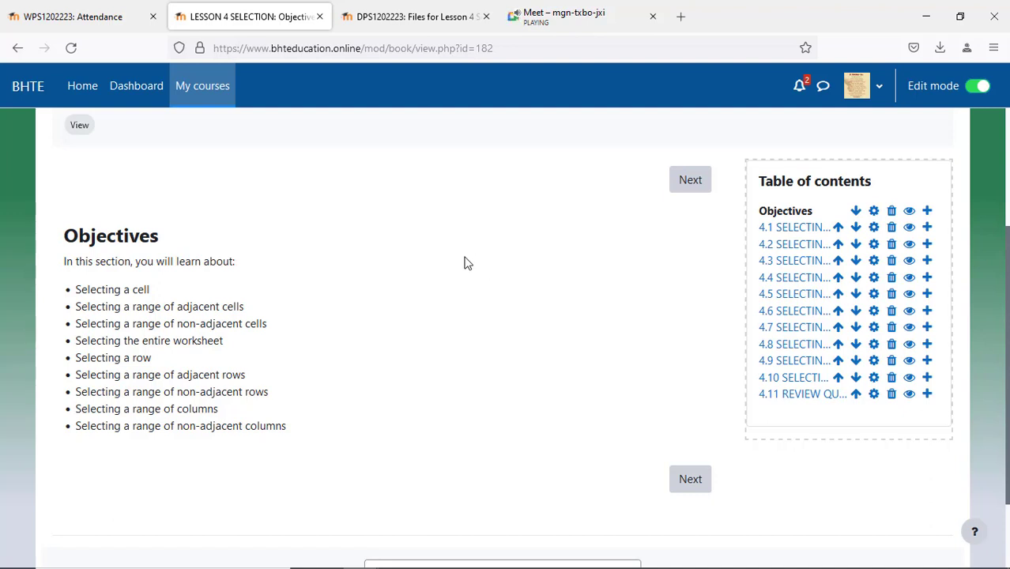
double_click(133, 290)
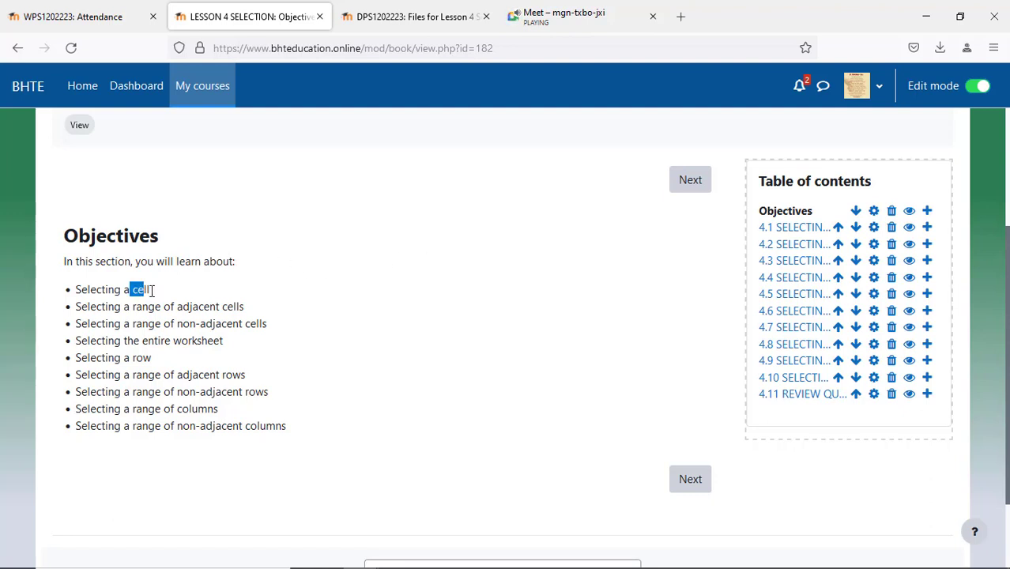
left_click(205, 308)
left_click_drag(124, 307, 247, 308)
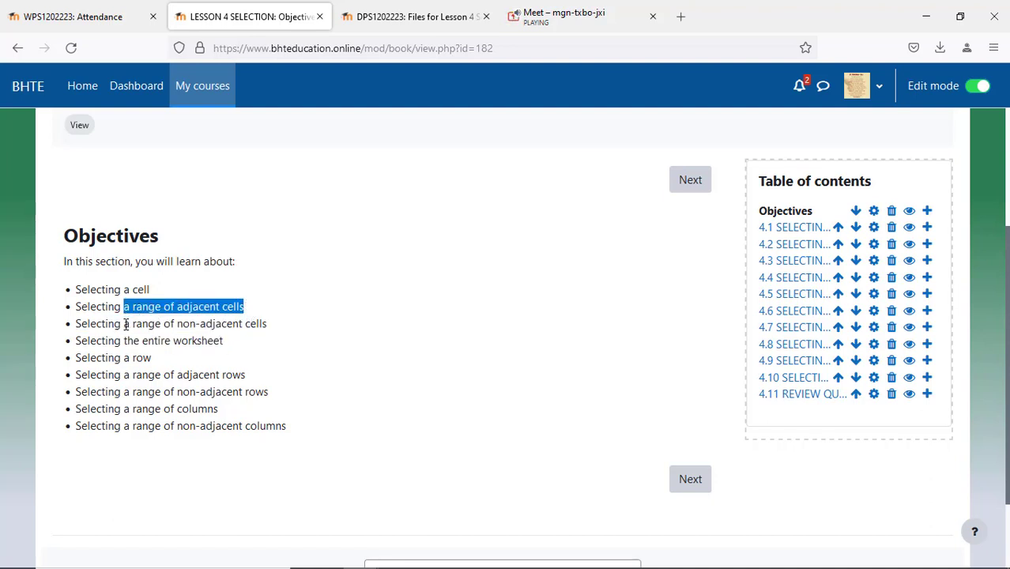
left_click_drag(125, 325, 277, 325)
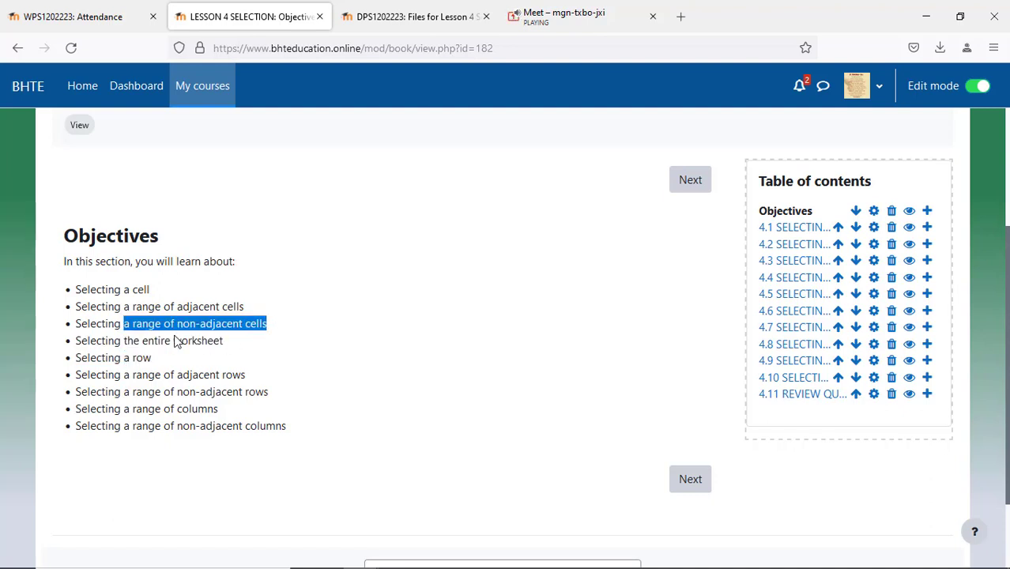
left_click(642, 365)
scroll(642, 364, "up", 3)
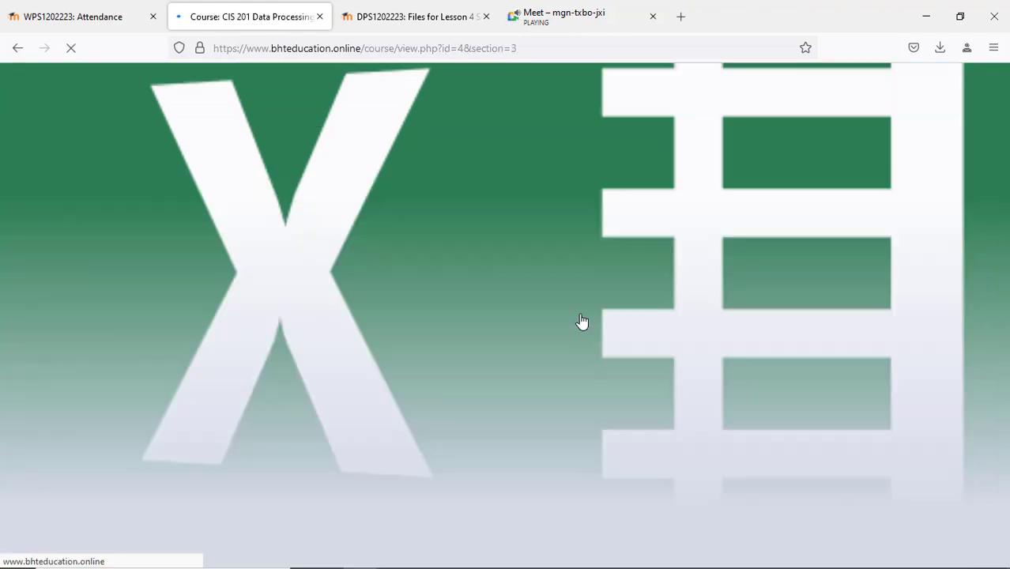
Replace the Lesson 4 files tab with Files for Lesson 5 in a new tab, then open the Lesson 5 book.
scroll(582, 320, "down", 5)
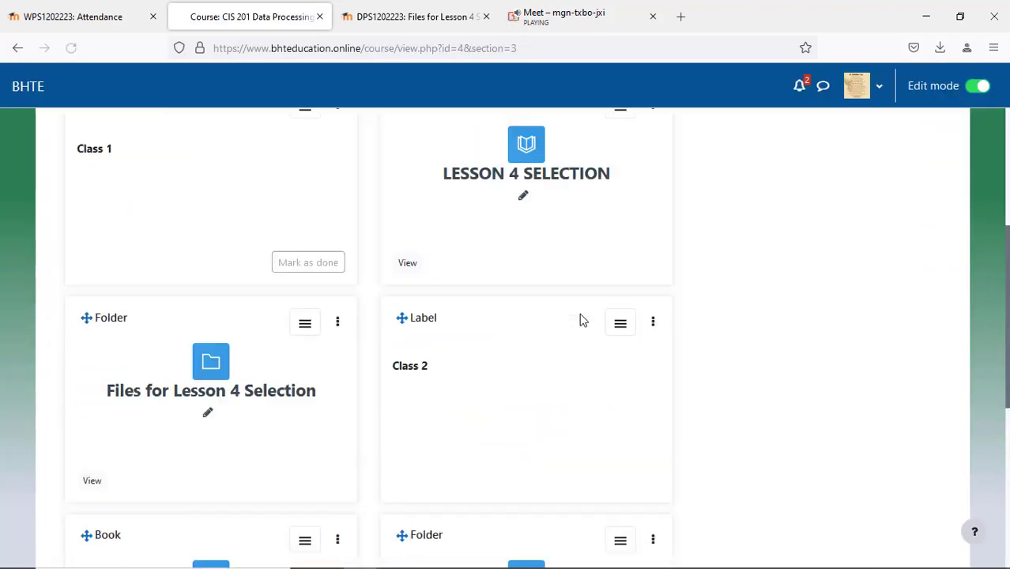
scroll(582, 320, "down", 5)
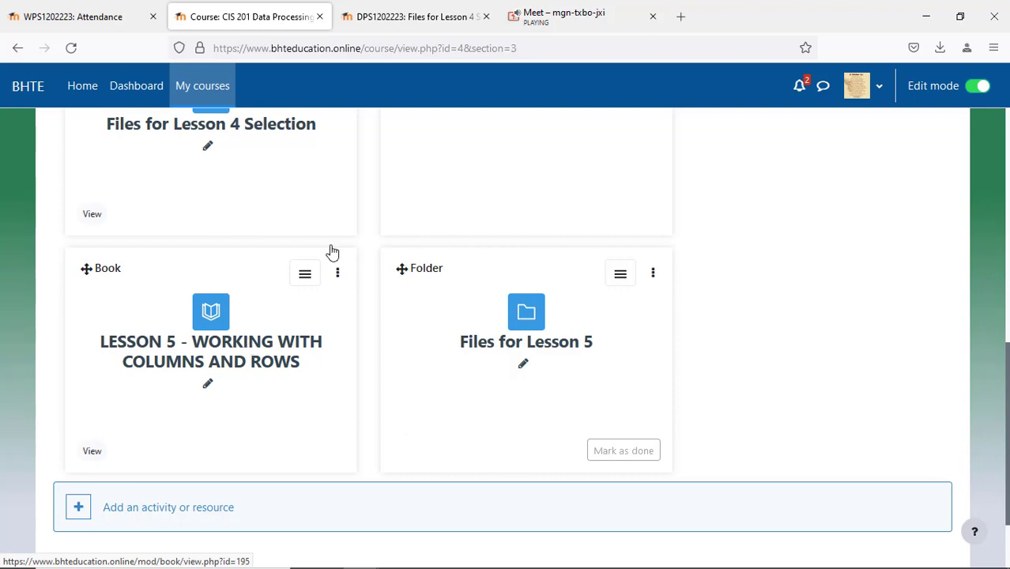
left_click(486, 16)
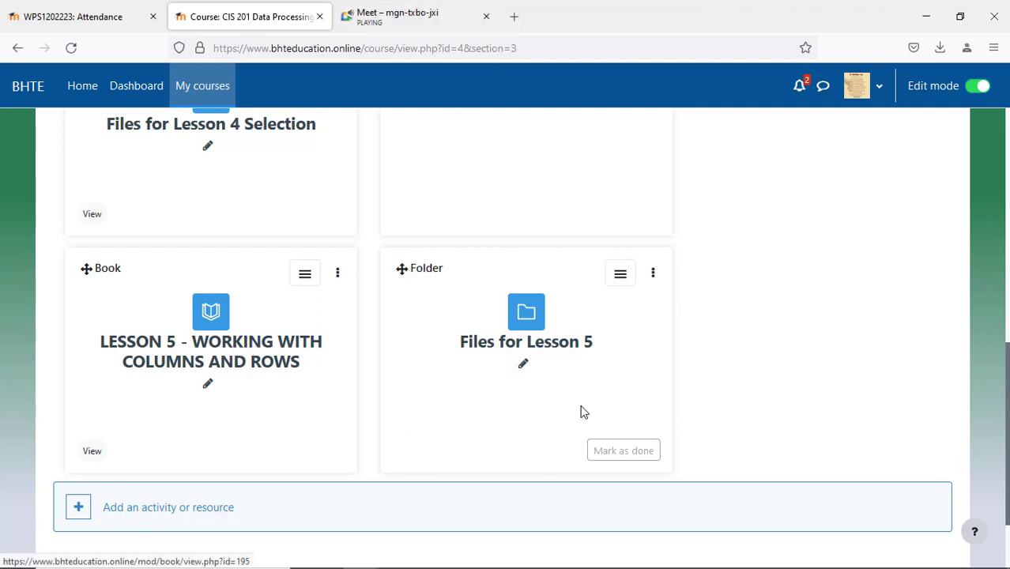
right_click(534, 348)
left_click(559, 359)
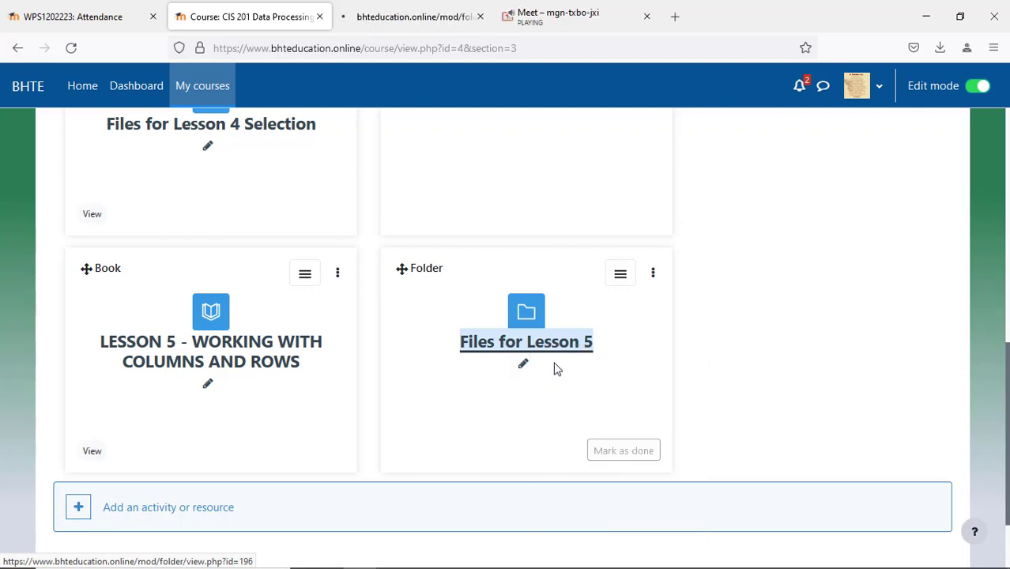
left_click(231, 348)
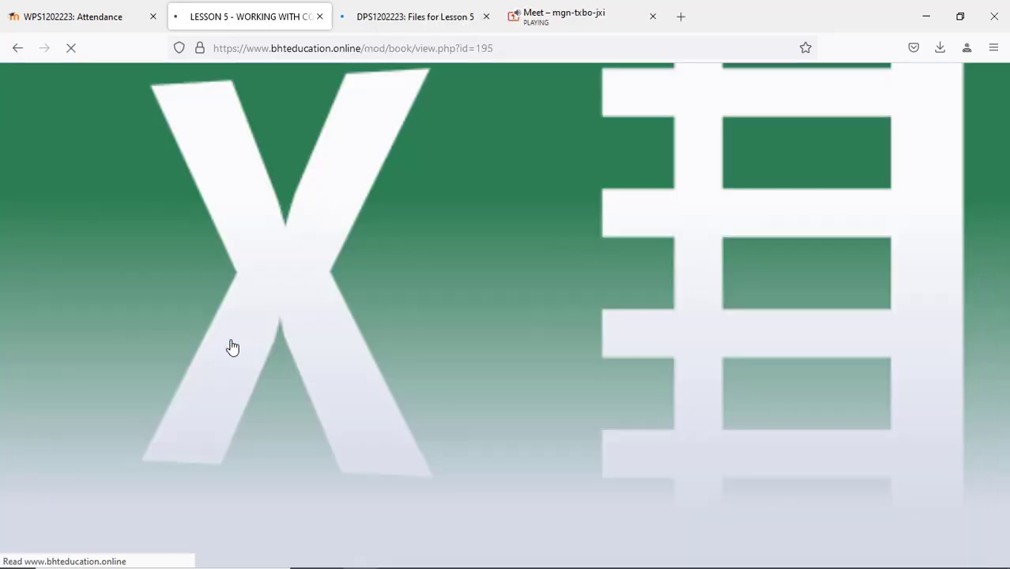
scroll(609, 413, "down", 3)
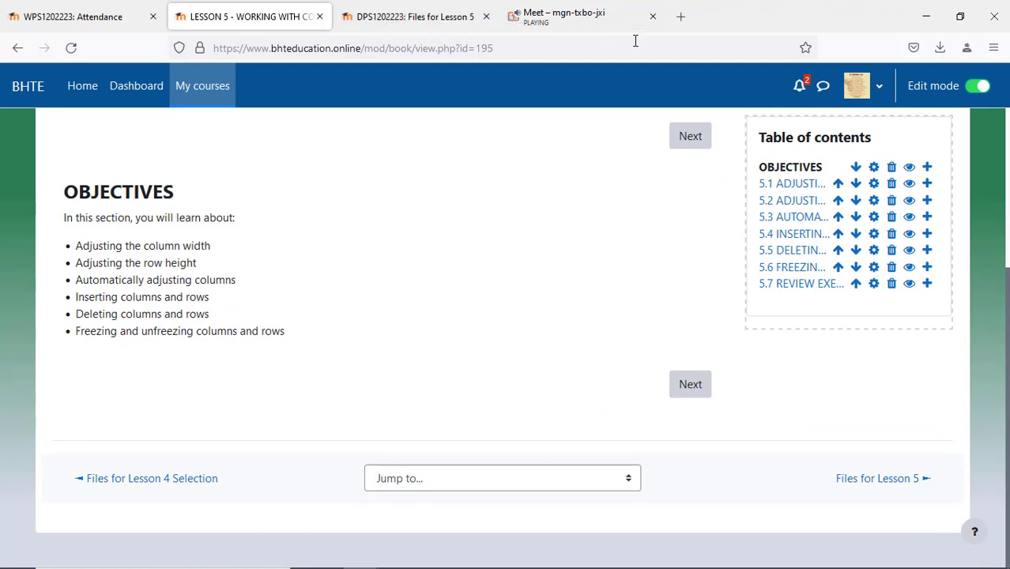
left_click(597, 25)
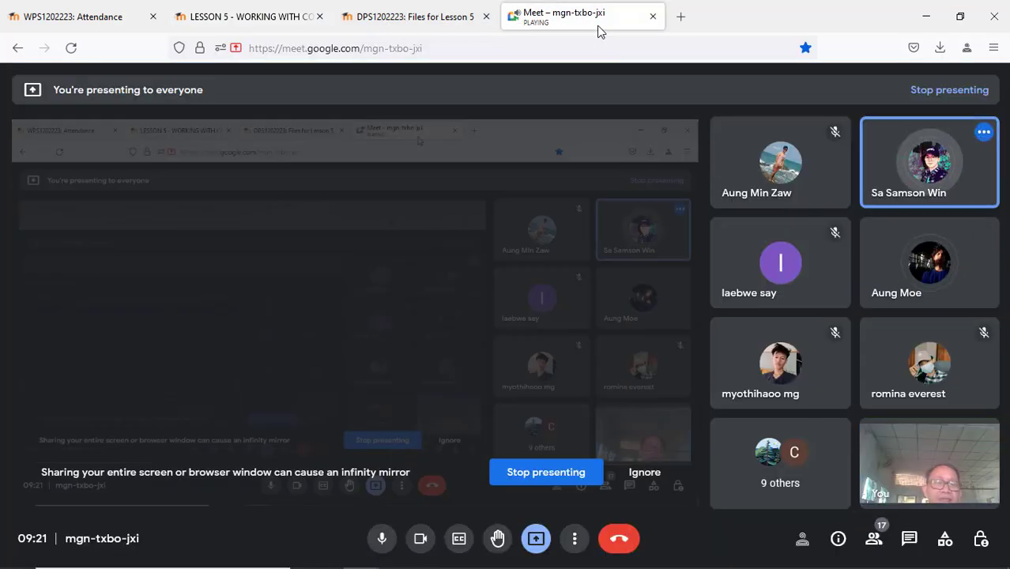
left_click(447, 17)
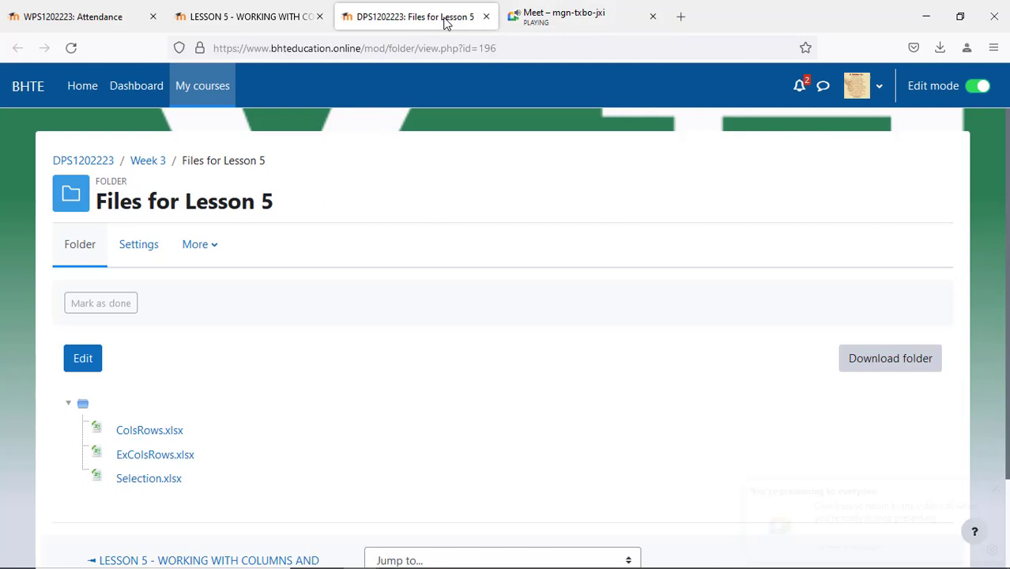
left_click(253, 17)
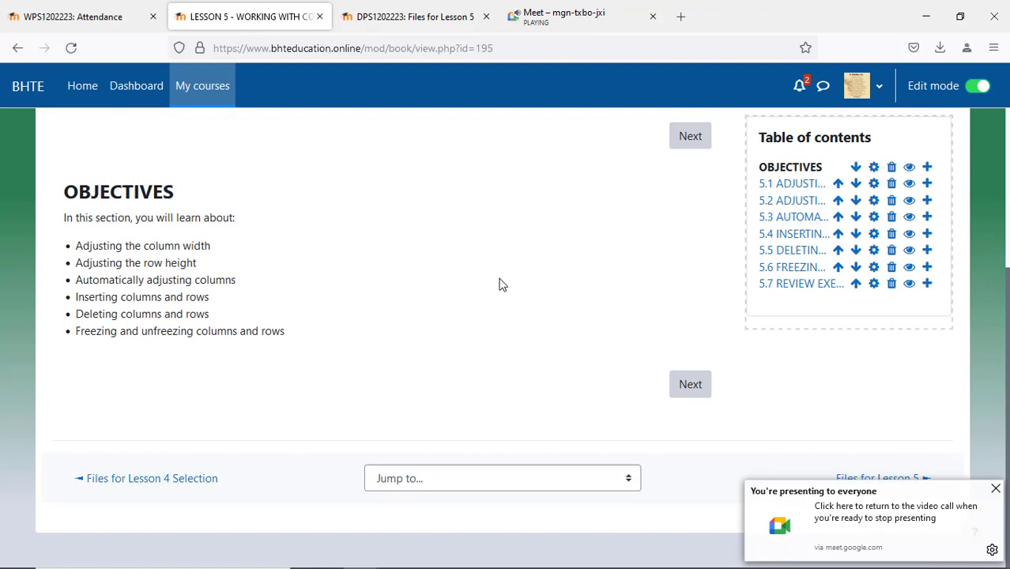
scroll(498, 284, "up", 3)
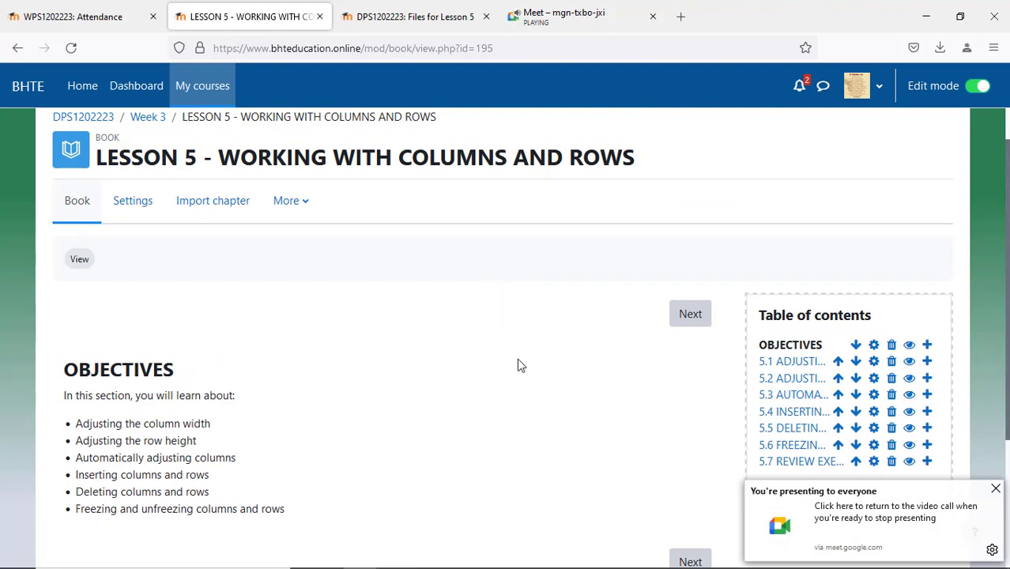
scroll(520, 365, "down", 2)
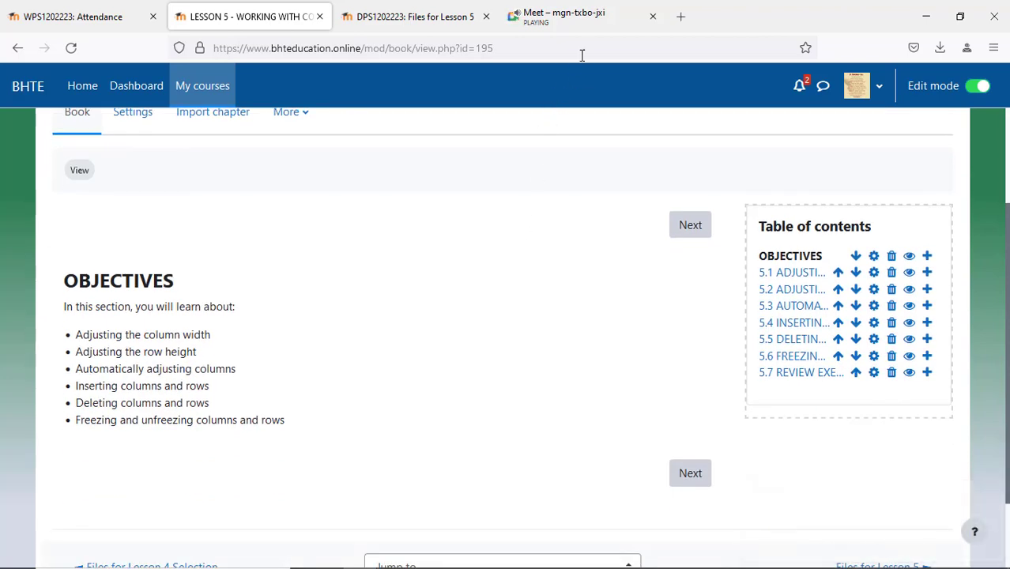
left_click(590, 25)
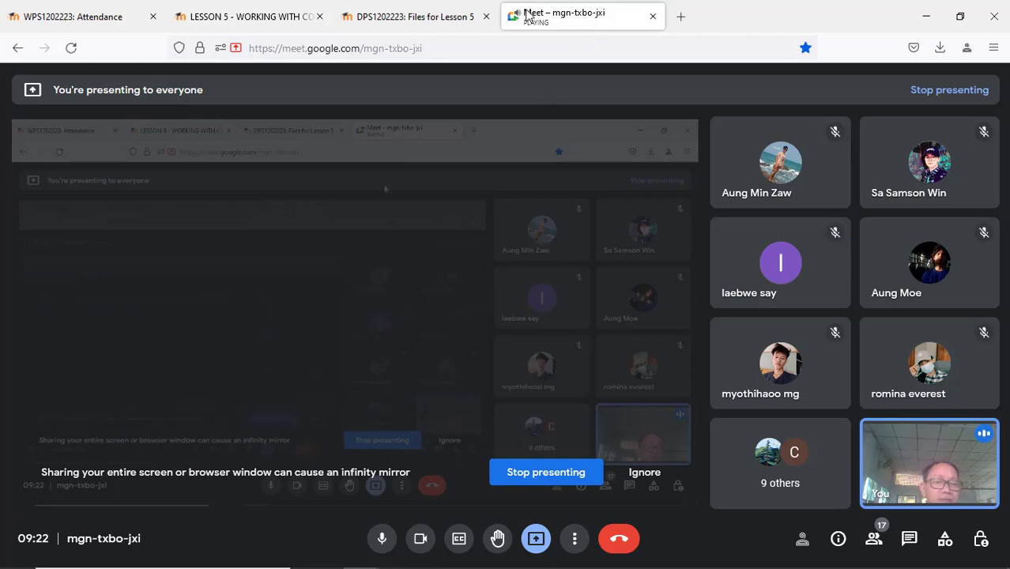
left_click(438, 16)
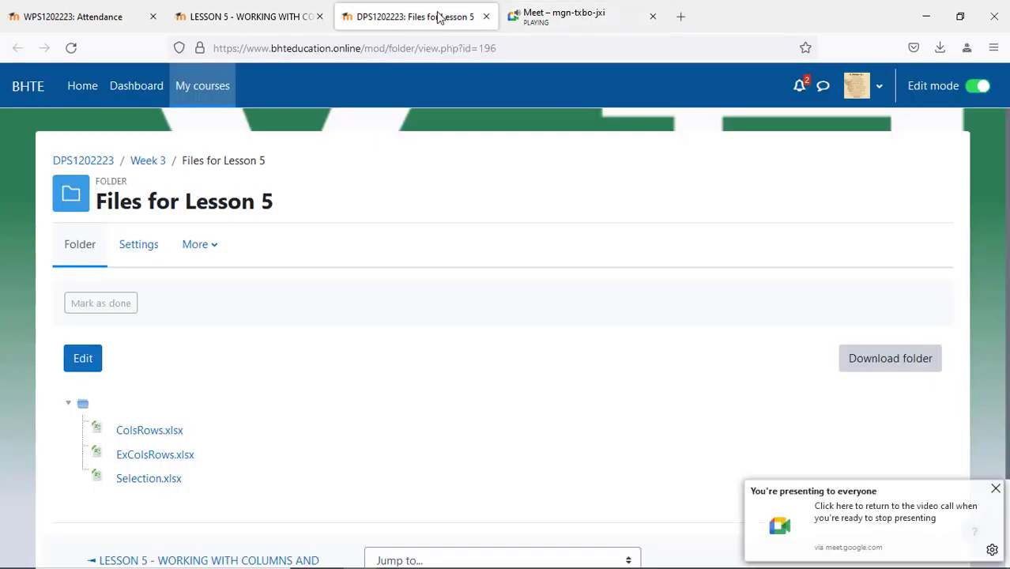
left_click(253, 14)
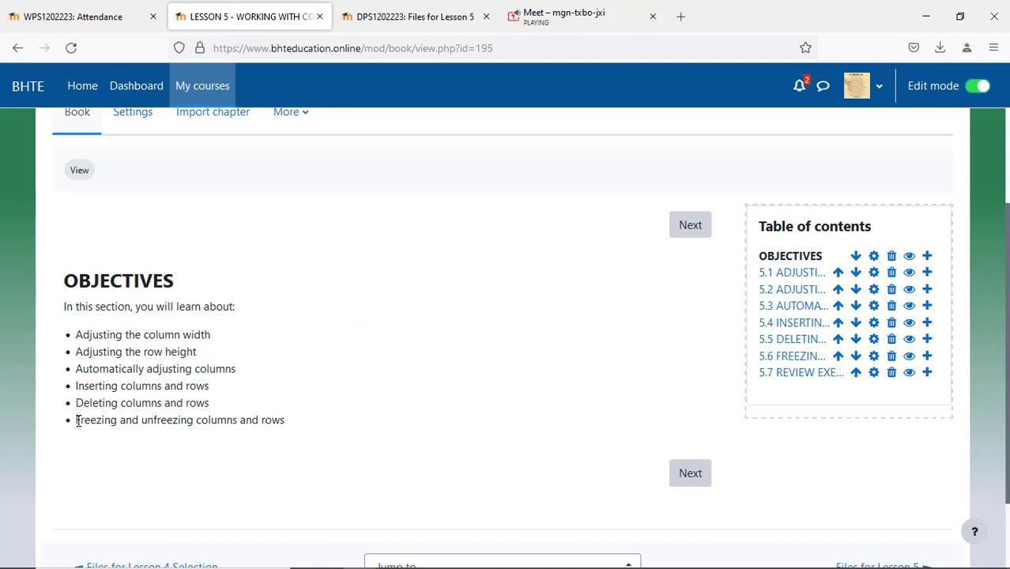
left_click_drag(77, 420, 267, 440)
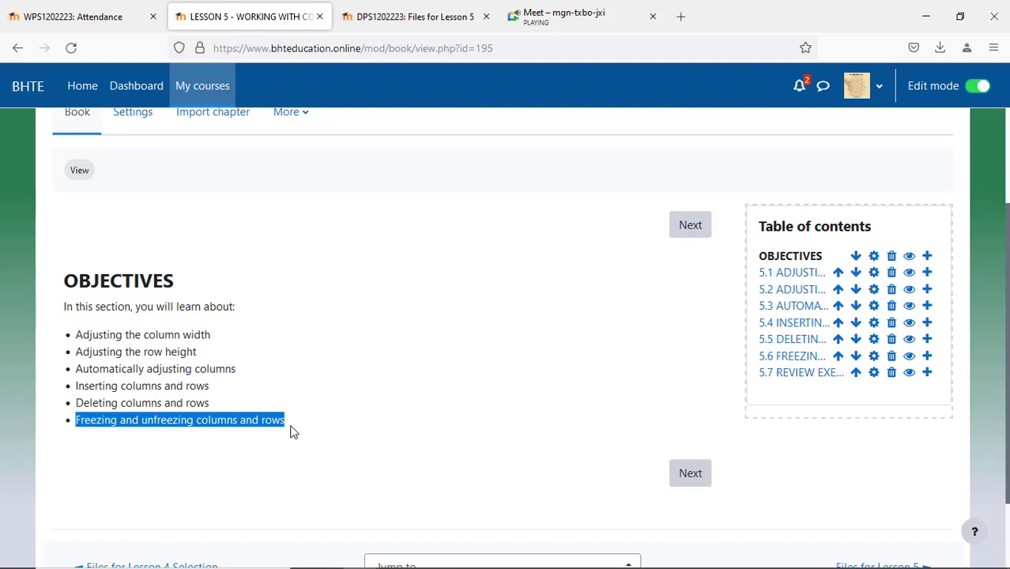
Advance to chapter 5.1 Adjusting Column Width and scroll down to its Steps section.
left_click(317, 420)
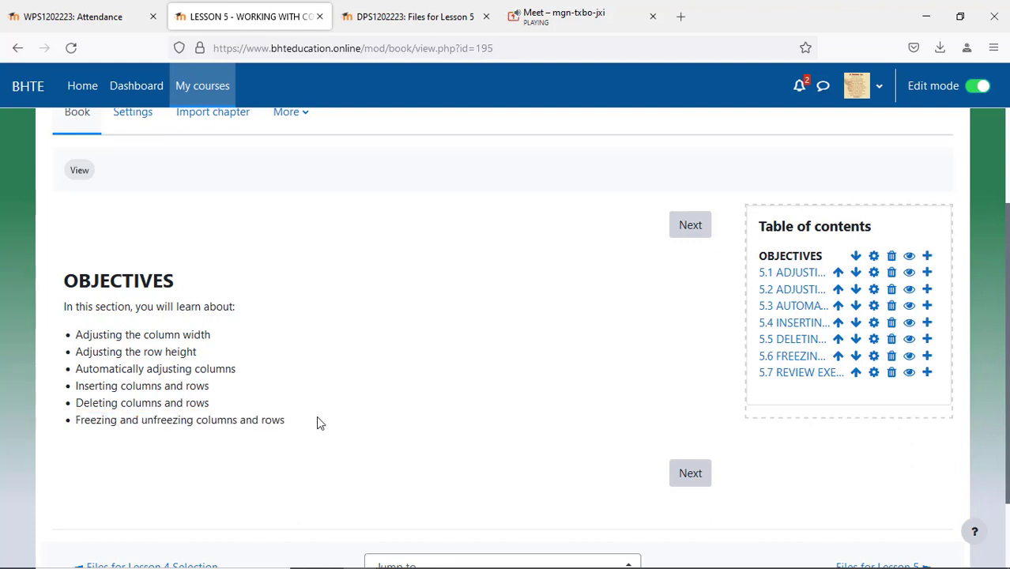
left_click(700, 477)
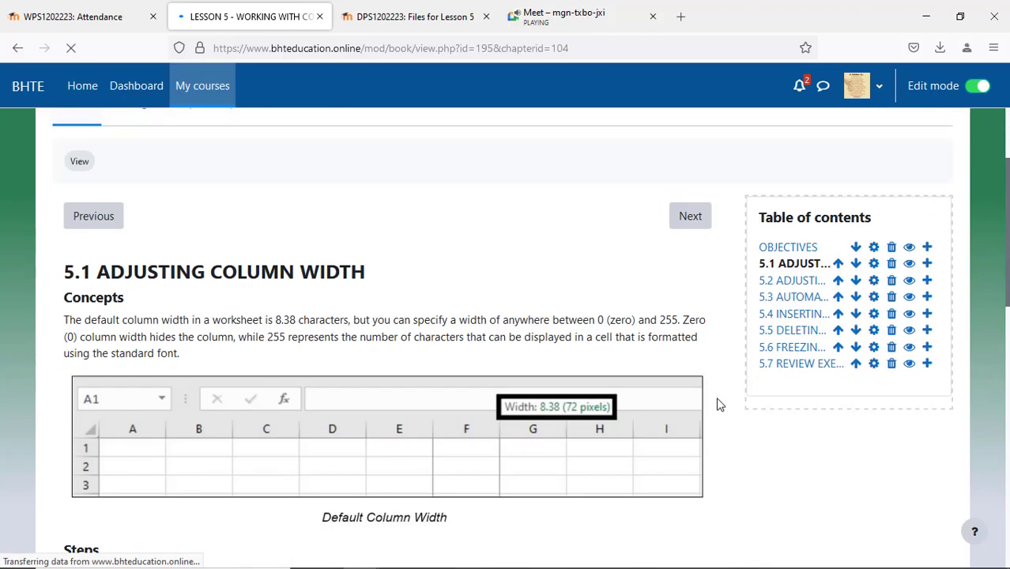
scroll(718, 405, "down", 2)
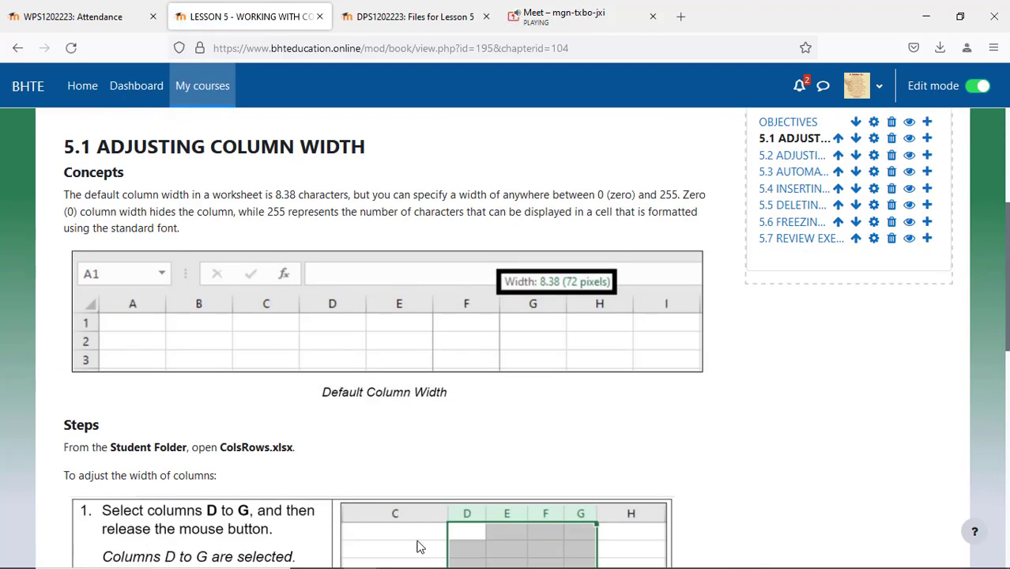
mouse_move(316, 565)
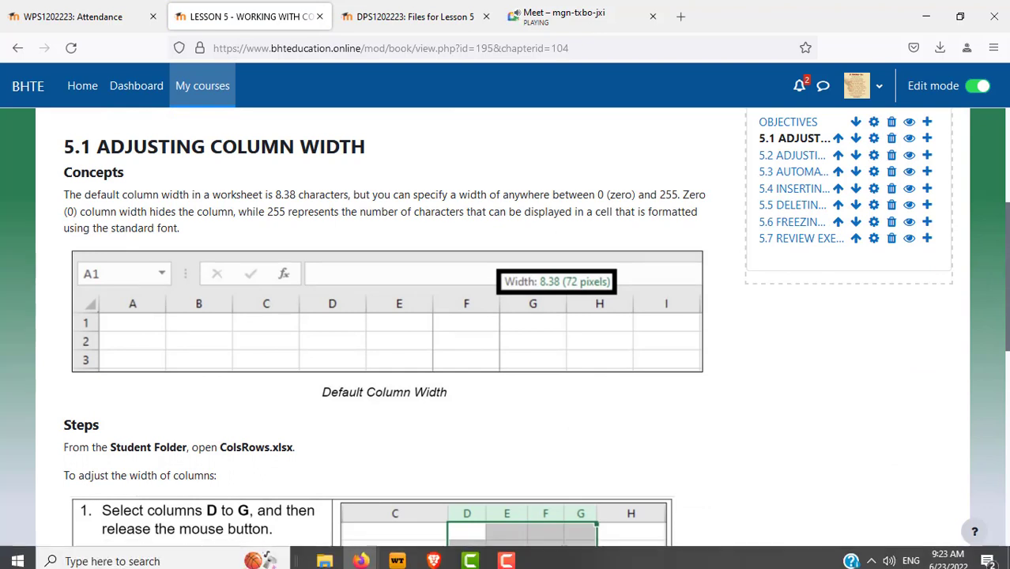
Launch Excel from the taskbar search with a blank Book1 workbook, then return to the lesson.
left_click(139, 555)
type("e")
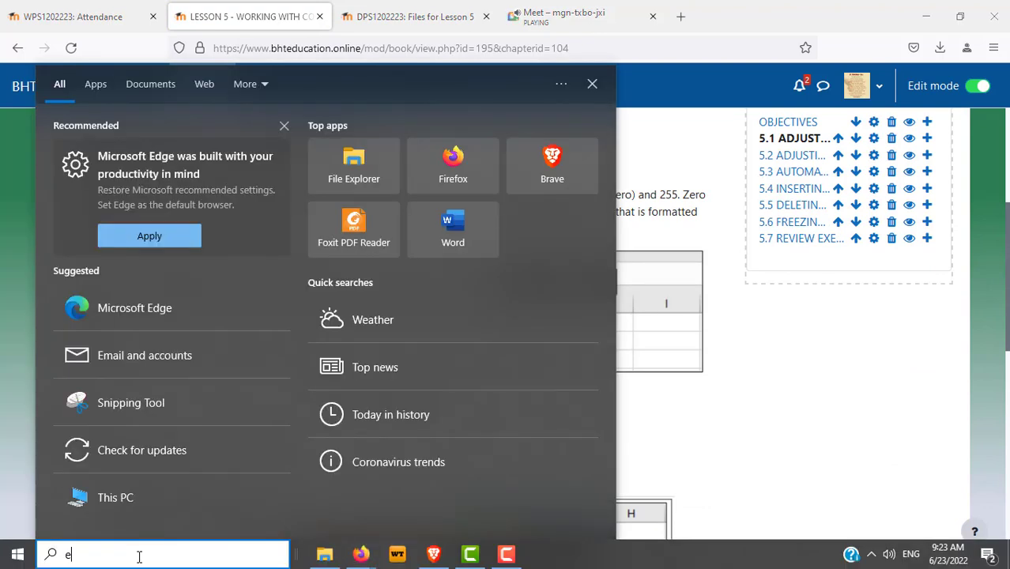
type("xcel")
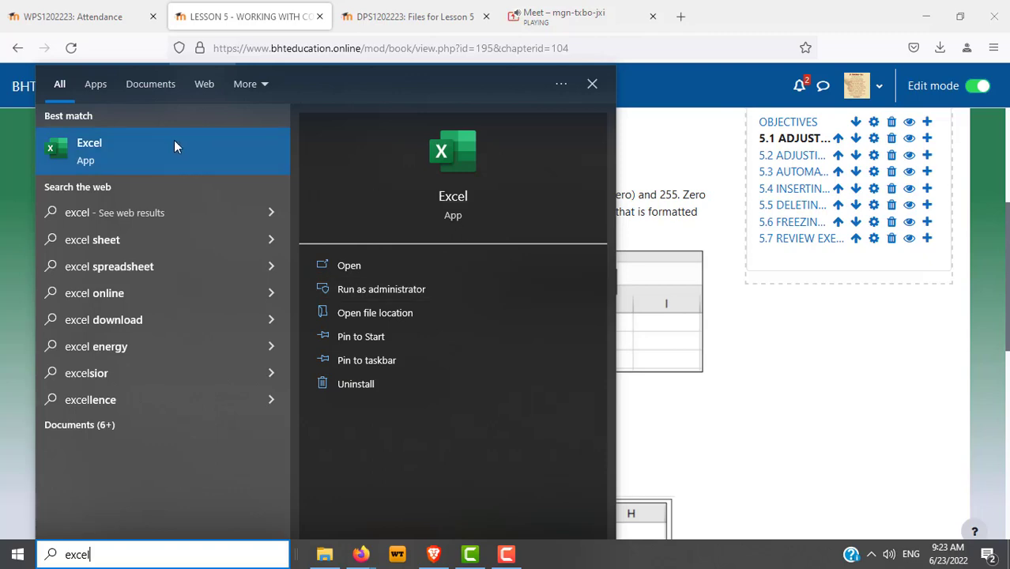
left_click(164, 154)
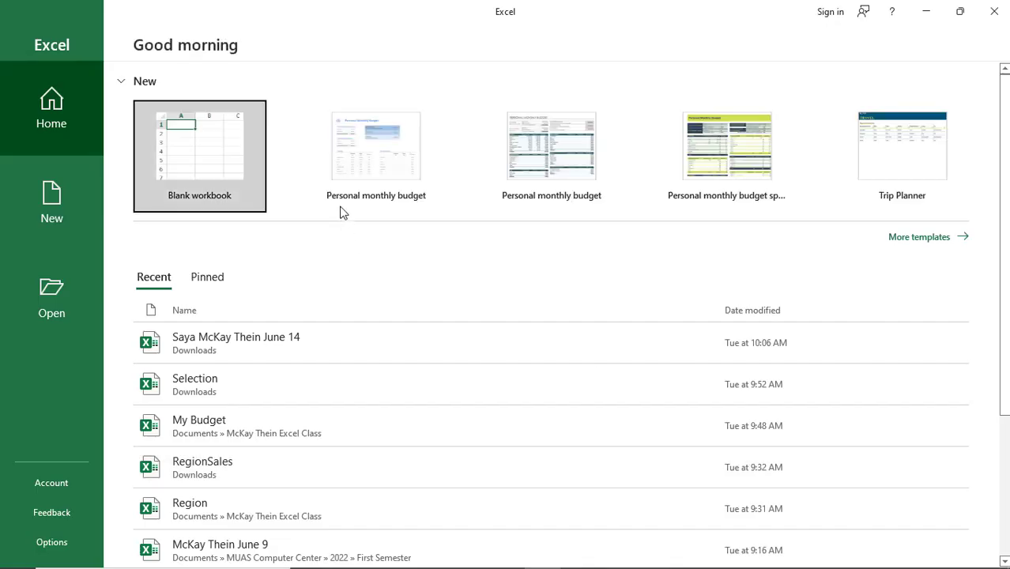
left_click(227, 161)
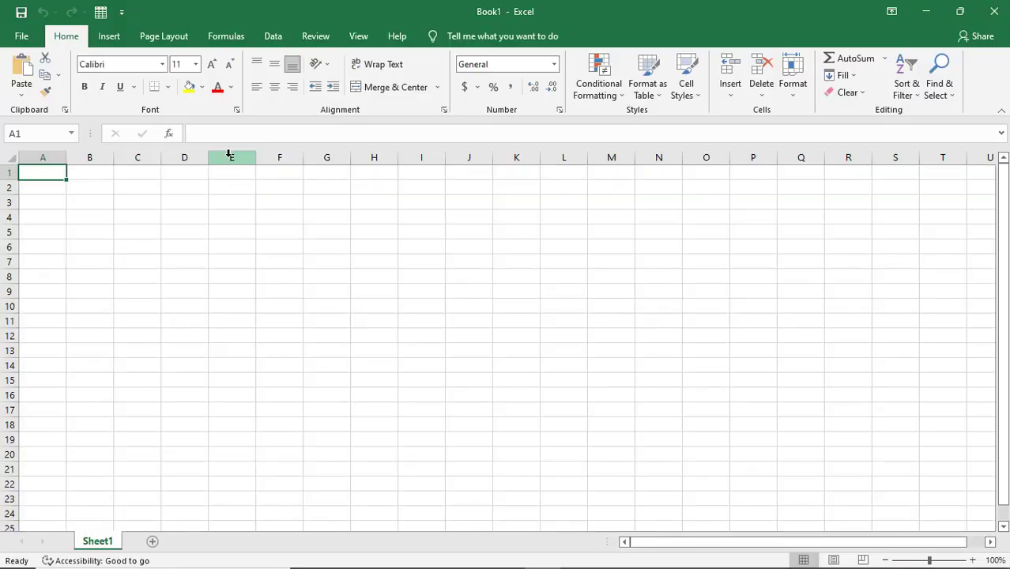
key("alt+Tab")
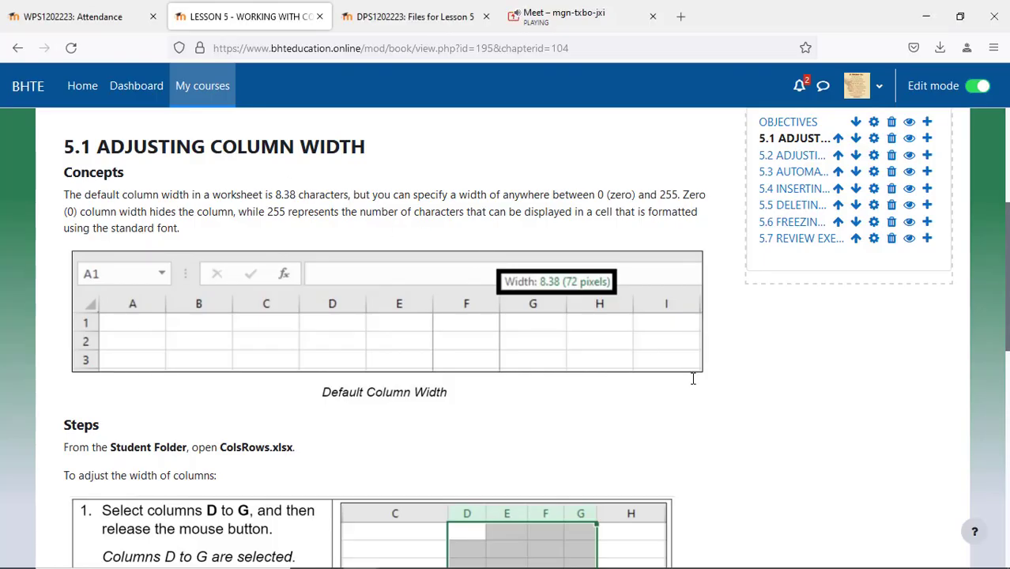
Bring Excel's blank Book1 workbook back to the front.
key("alt+Tab")
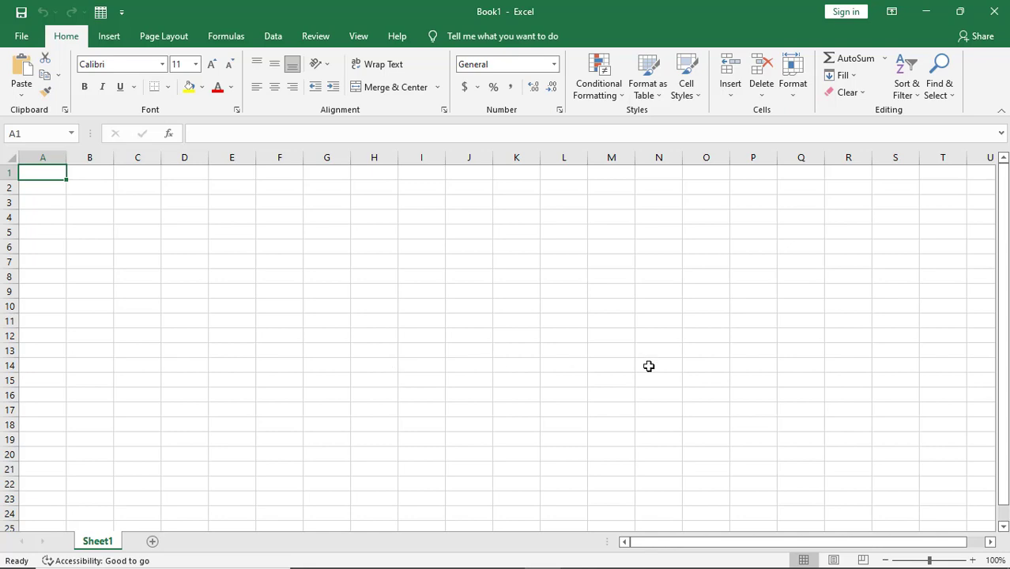
Zoom in on Book1's empty Sheet1 using the status-bar zoom control.
left_click(974, 561)
left_click(974, 561)
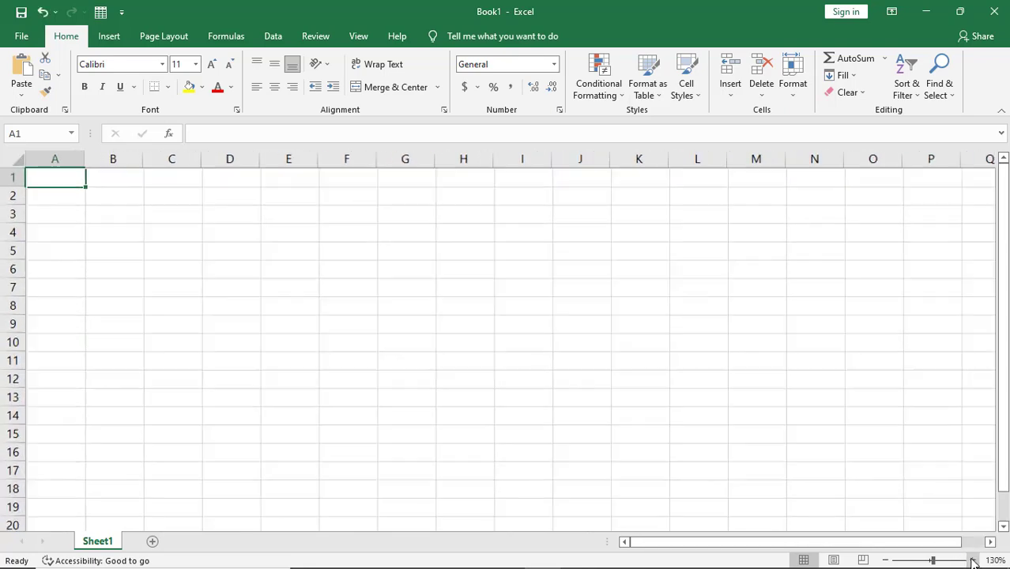
left_click(973, 561)
left_click(973, 561)
left_click(974, 561)
left_click(974, 561)
left_click(974, 561)
left_click(973, 561)
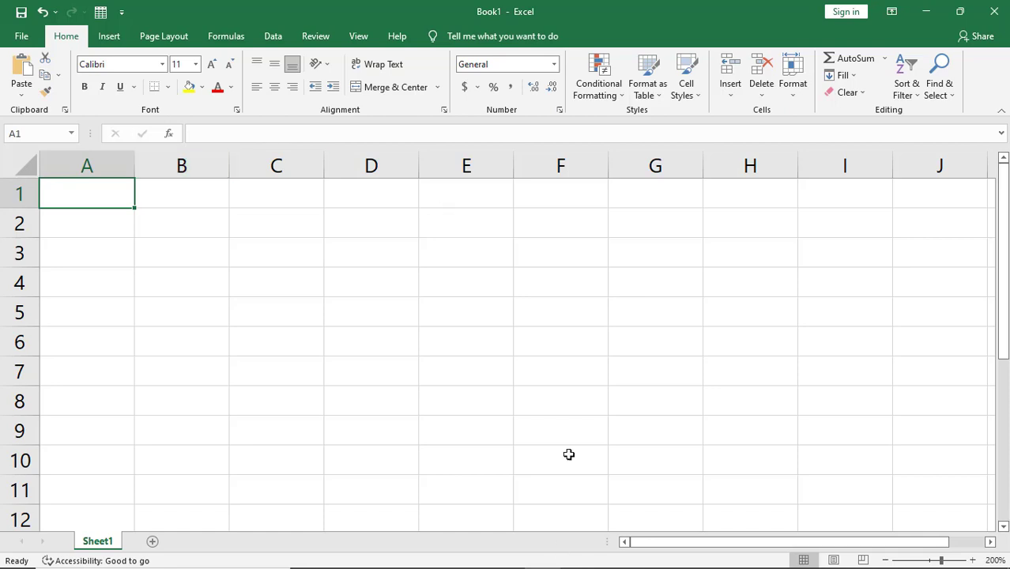
mouse_move(503, 556)
Enter Thursday in cell A1, then zoom the sheet in several levels.
type("Thursday")
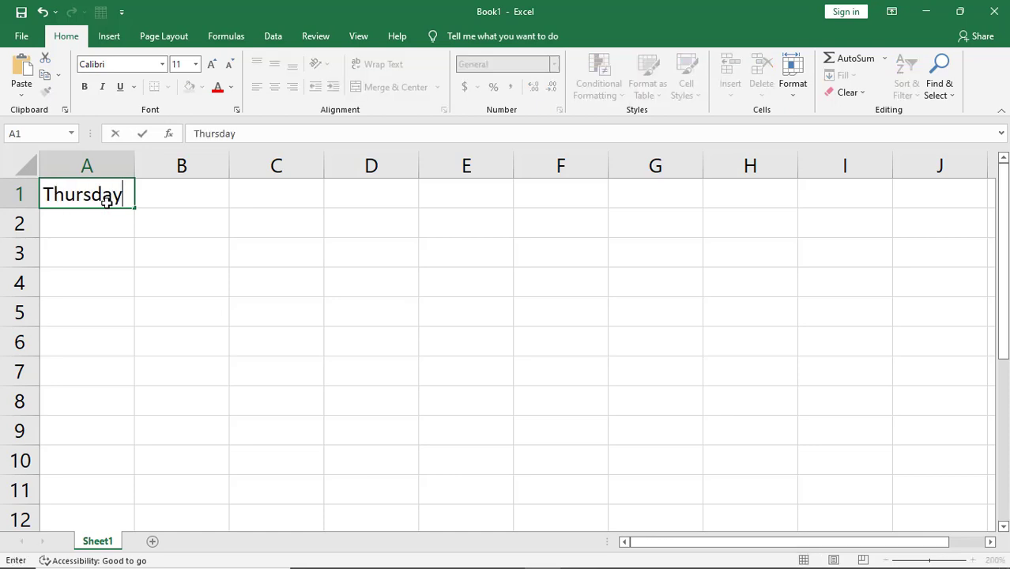
key("Return")
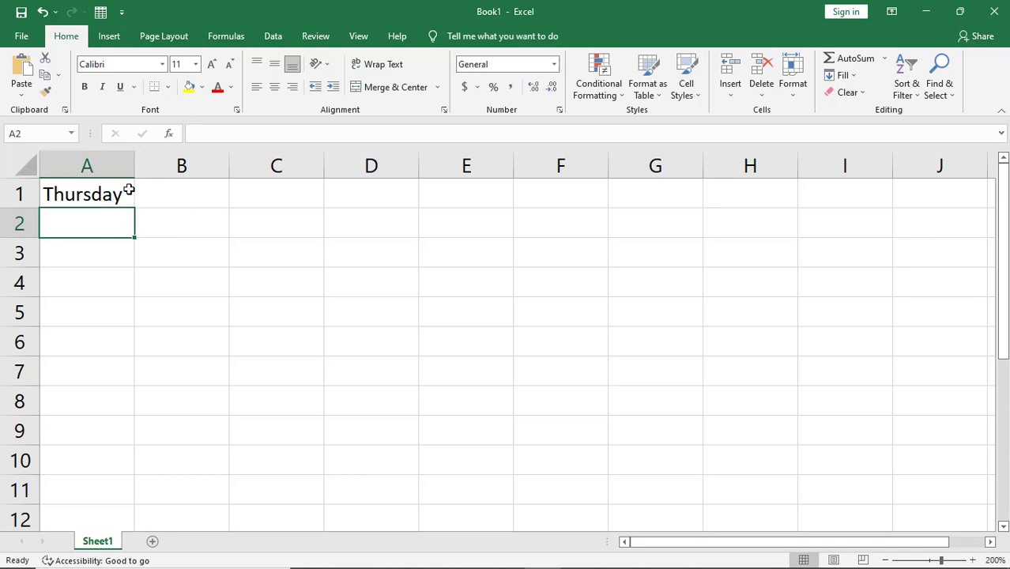
left_click(973, 561)
left_click(972, 560)
left_click(972, 561)
left_click(973, 560)
left_click(973, 561)
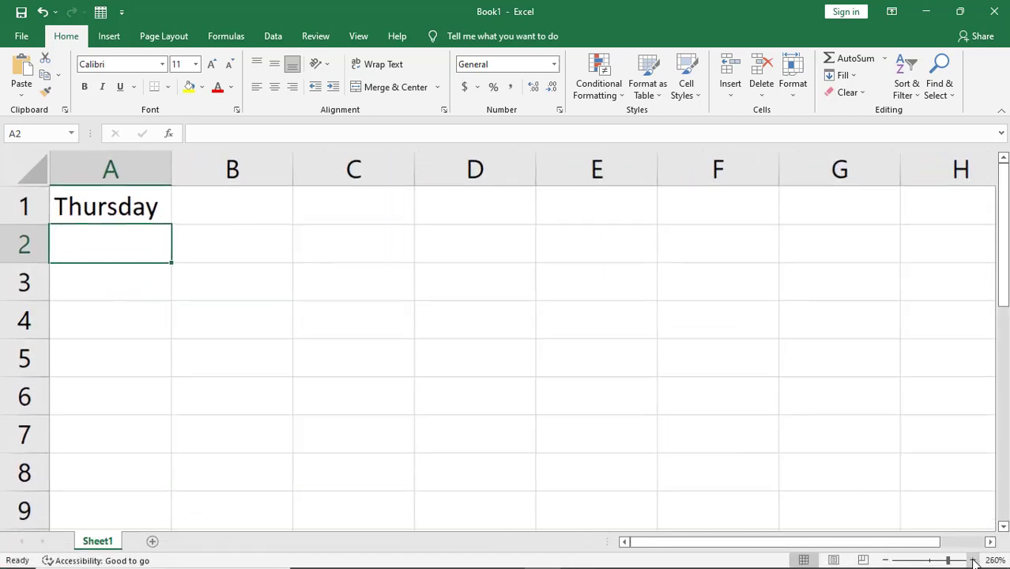
left_click(972, 561)
left_click(973, 561)
left_click(973, 560)
left_click(973, 560)
left_click(973, 560)
left_click(973, 561)
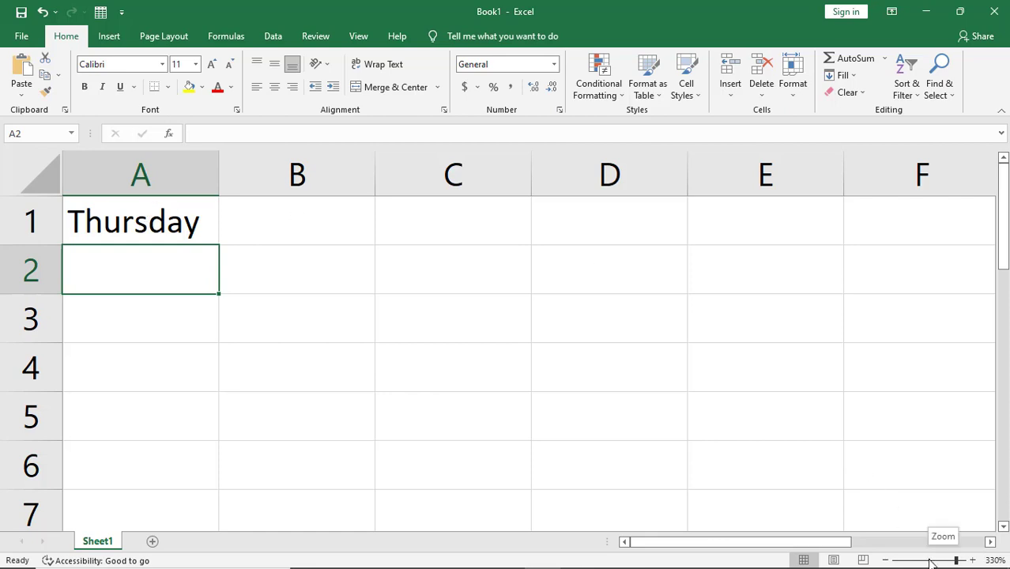
Return the zoom to 100%, briefly zoom in and out, then settle back at 100%.
left_click(931, 560)
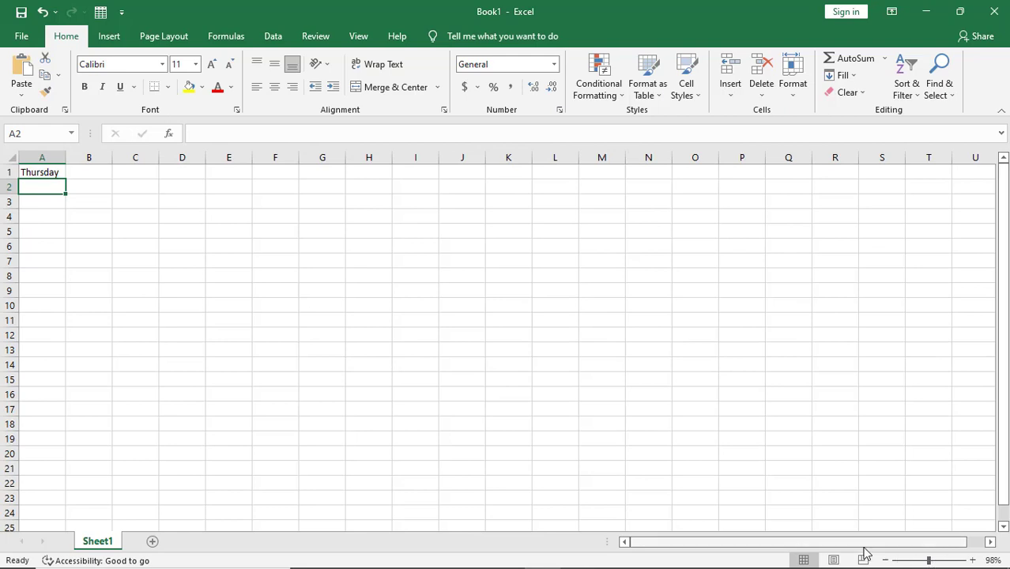
left_click(972, 560)
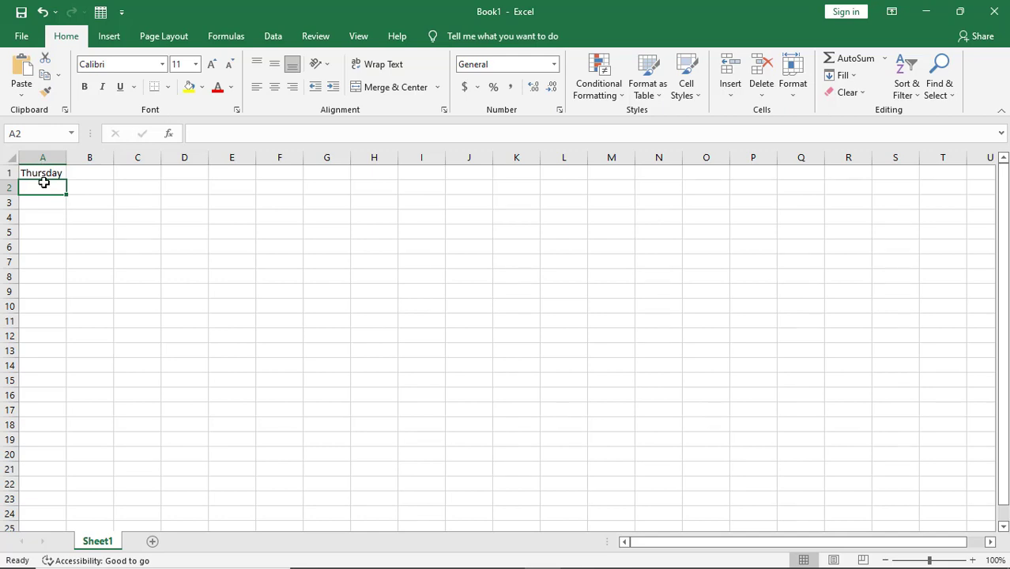
mouse_move(324, 567)
left_click(954, 562)
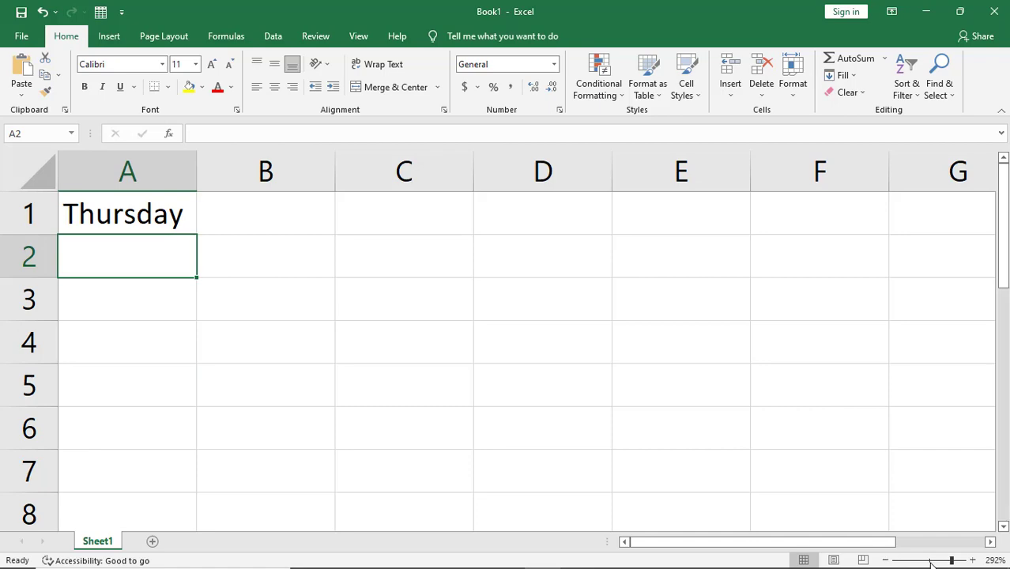
left_click(931, 562)
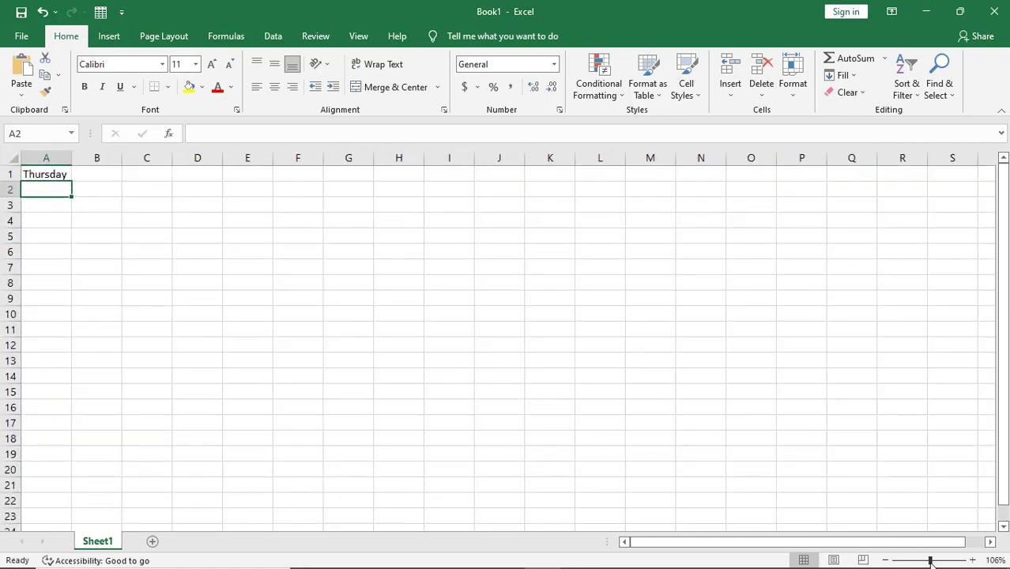
left_click(885, 560)
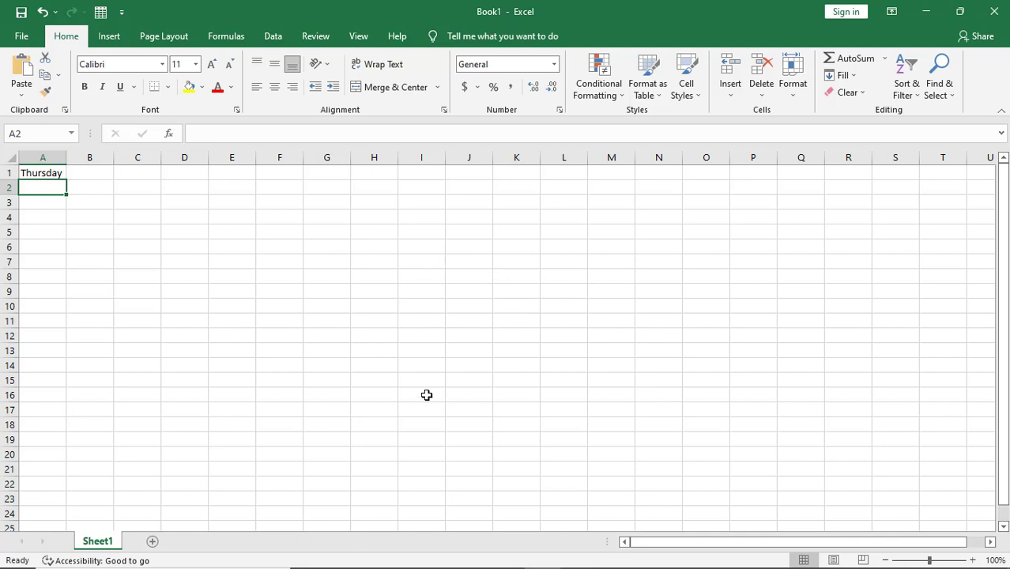
Back on the 5.1 lesson page, highlight the default width 8.38 and the word 'characters'.
mouse_move(395, 565)
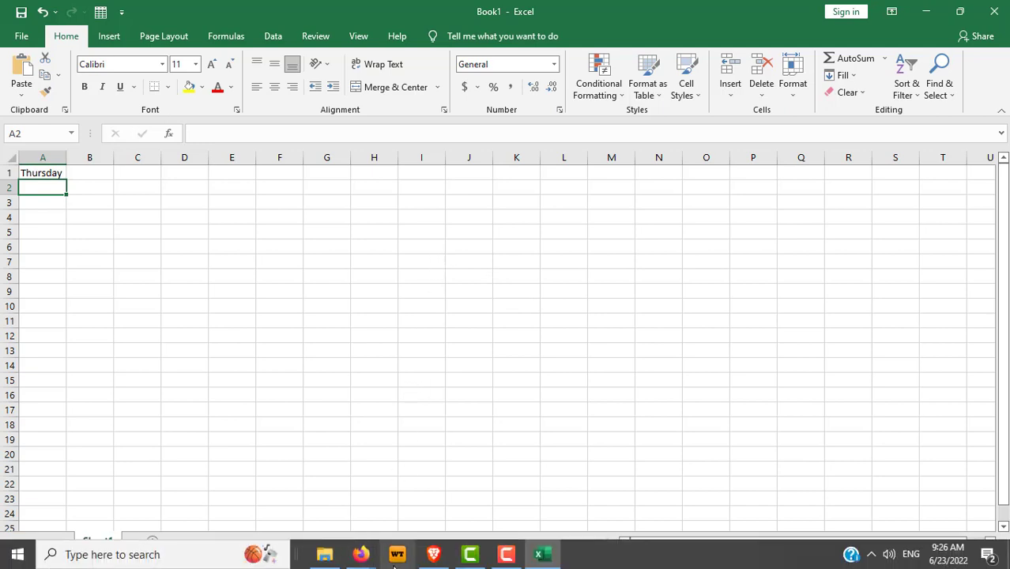
mouse_move(361, 556)
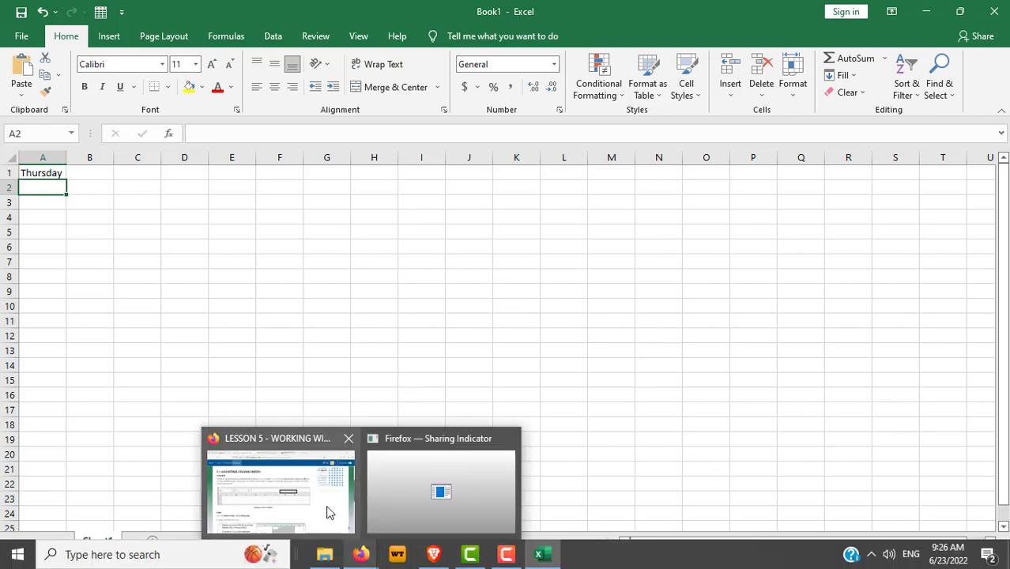
left_click(330, 512)
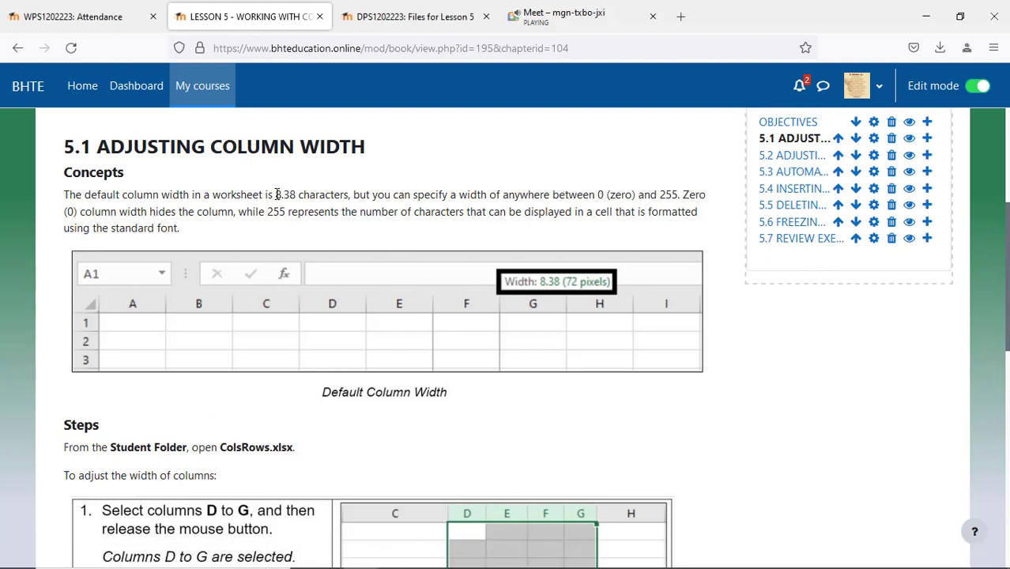
left_click_drag(276, 194, 297, 194)
left_click(315, 198)
double_click(315, 198)
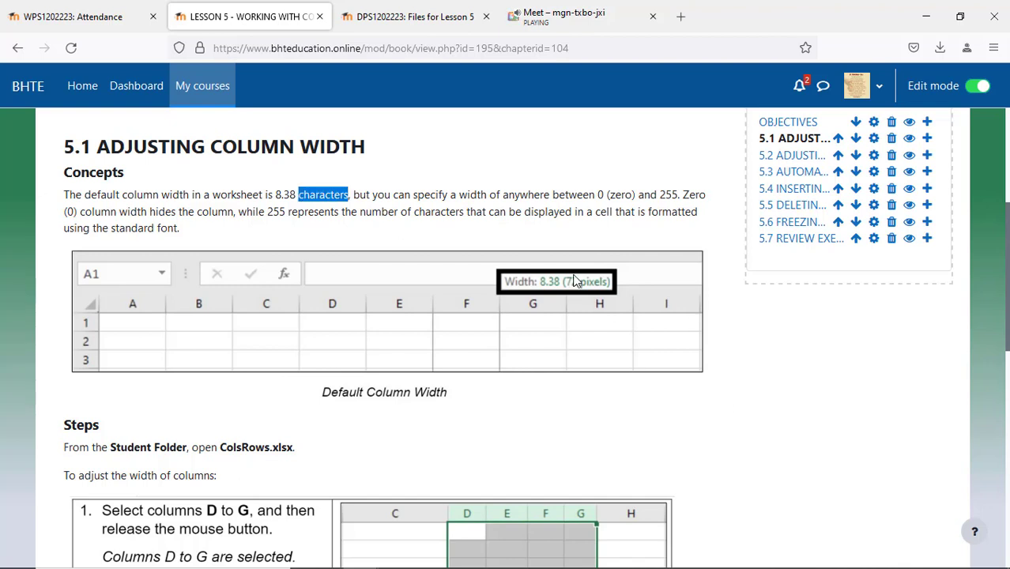
left_click(350, 194)
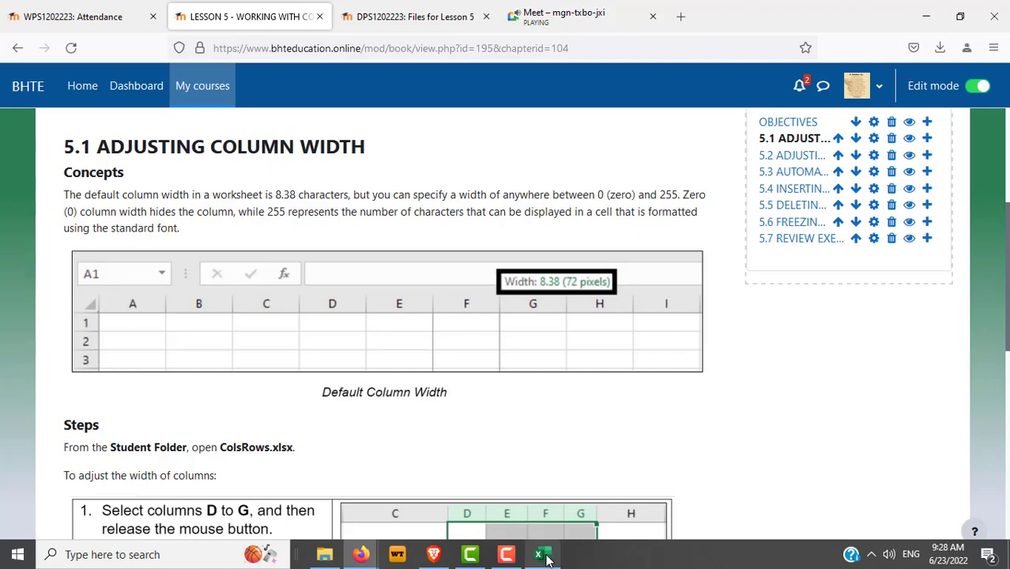
Widen column A to 78 pixels by dragging its header border, then undo the change.
left_click(546, 557)
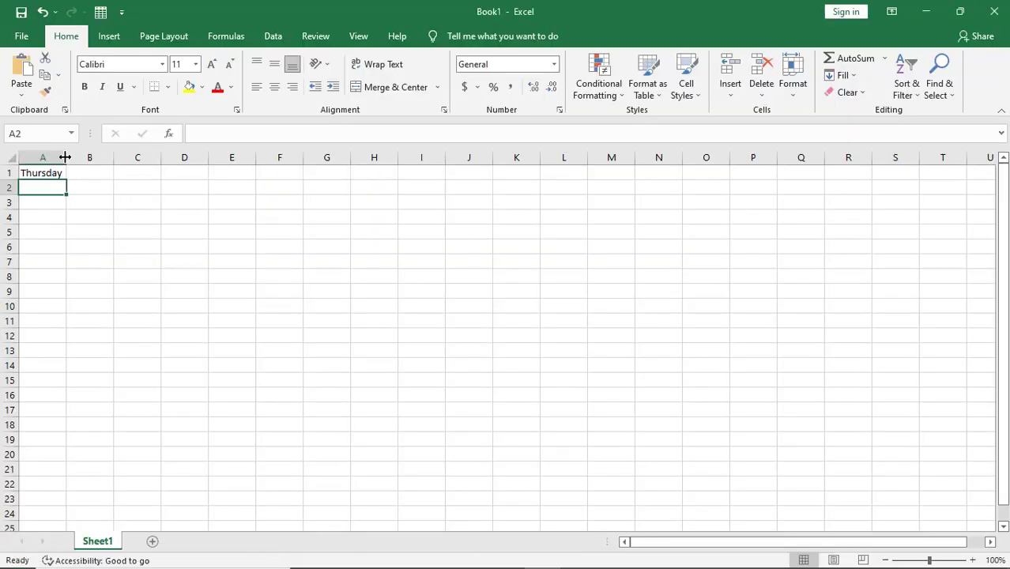
left_click_drag(65, 157, 65, 157)
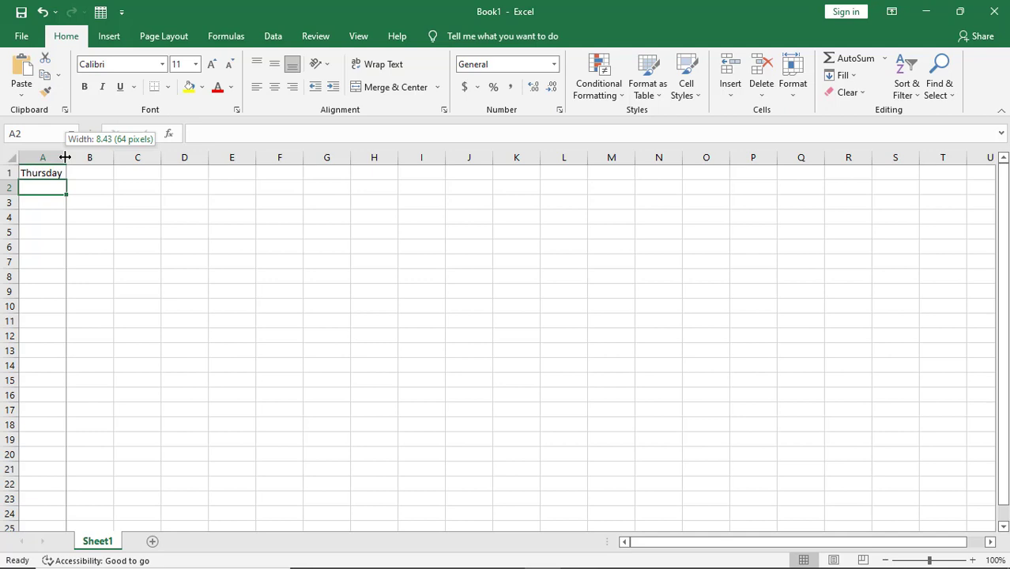
left_click_drag(65, 157, 75, 157)
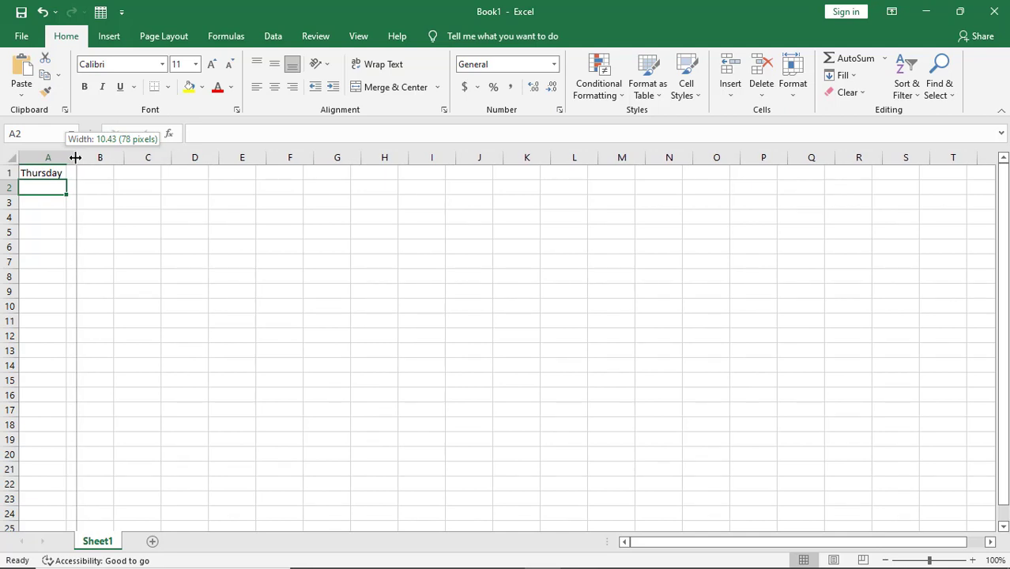
left_click_drag(75, 157, 75, 158)
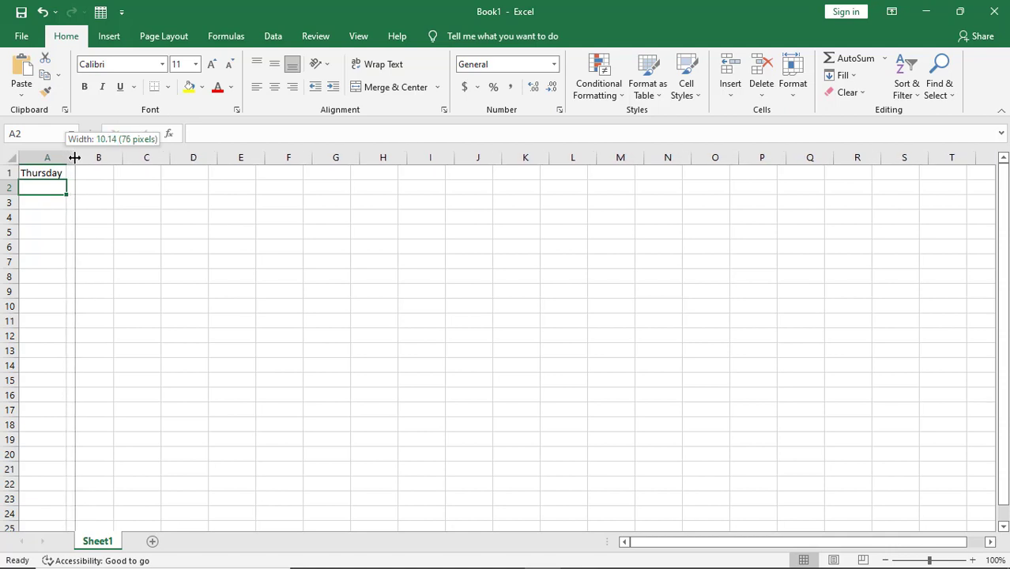
left_click_drag(75, 157, 75, 157)
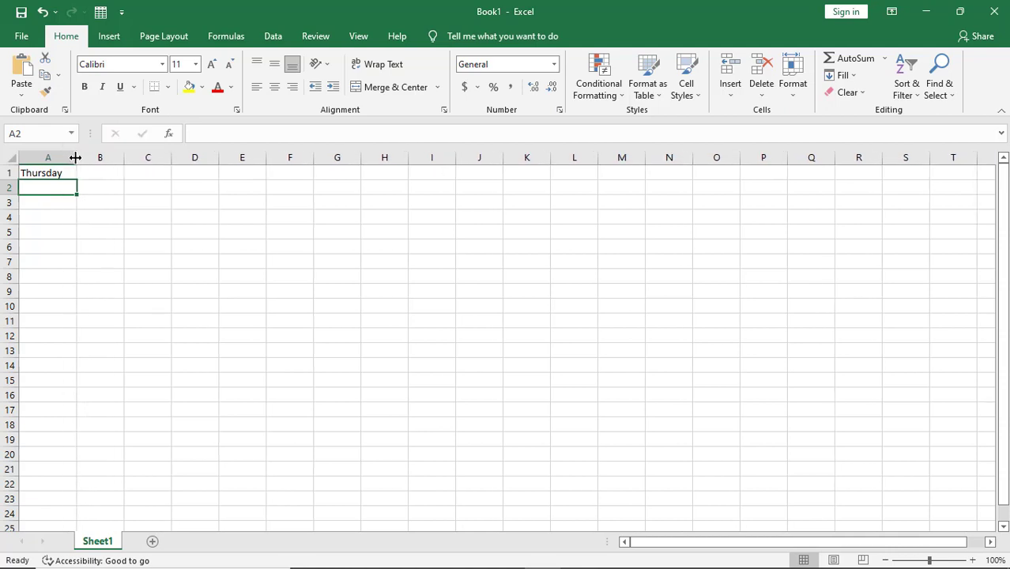
left_click(43, 13)
mouse_move(542, 562)
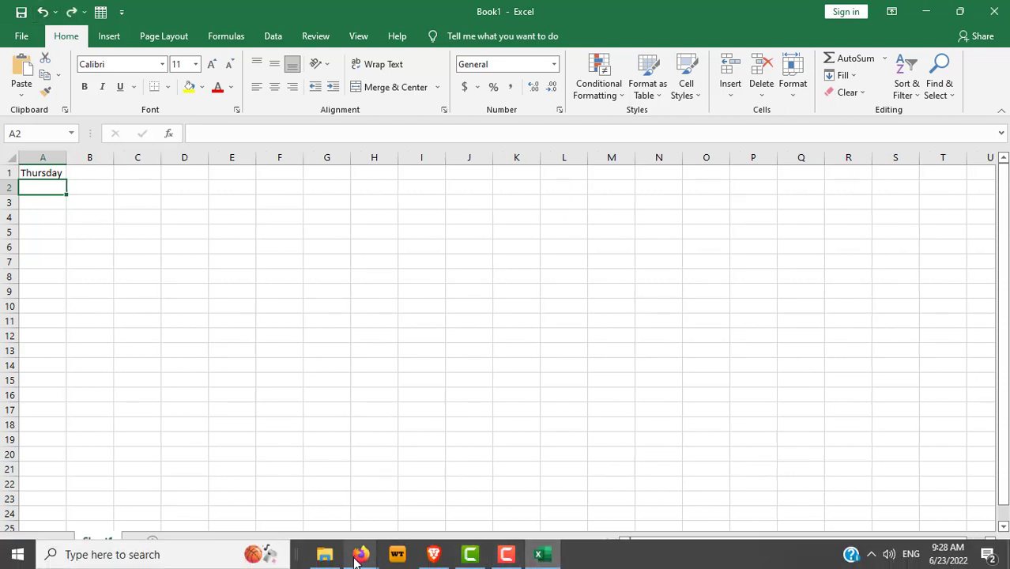
mouse_move(360, 556)
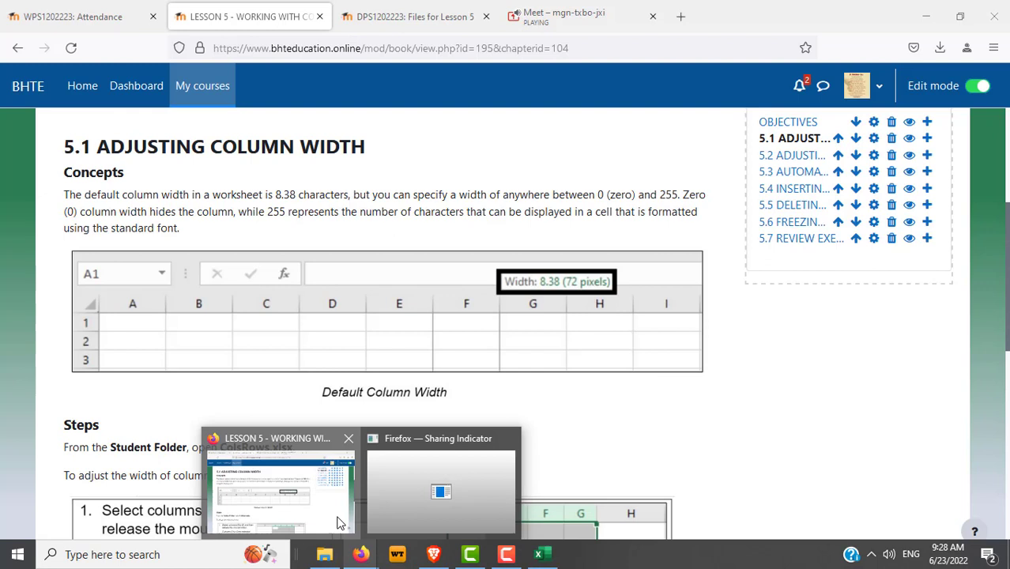
left_click(337, 522)
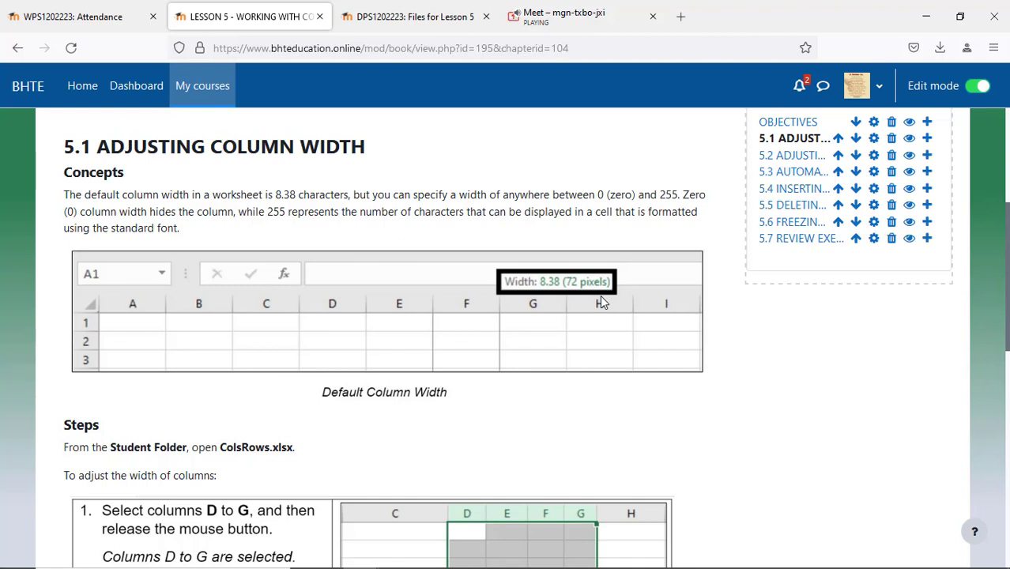
mouse_move(538, 556)
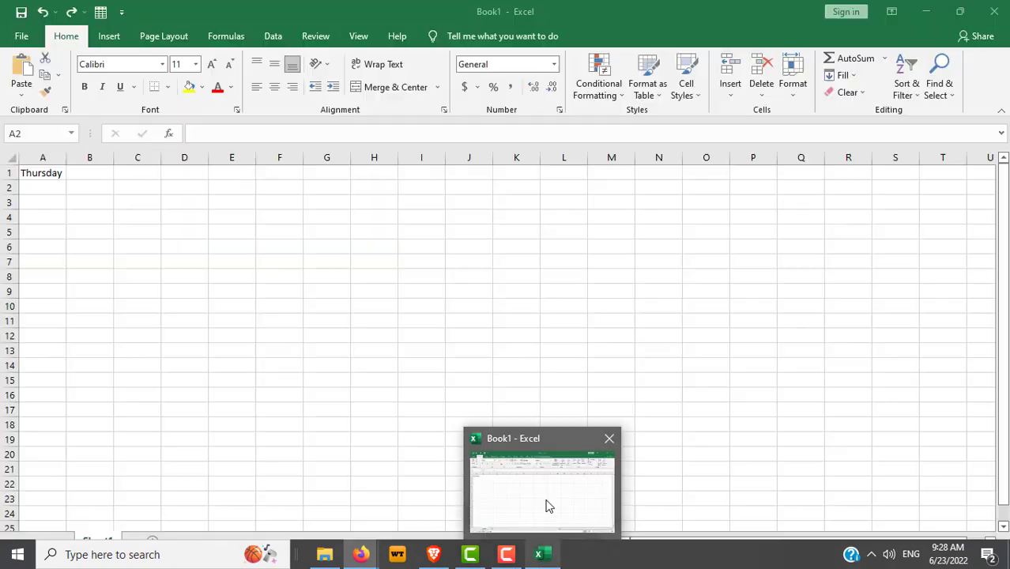
left_click(545, 503)
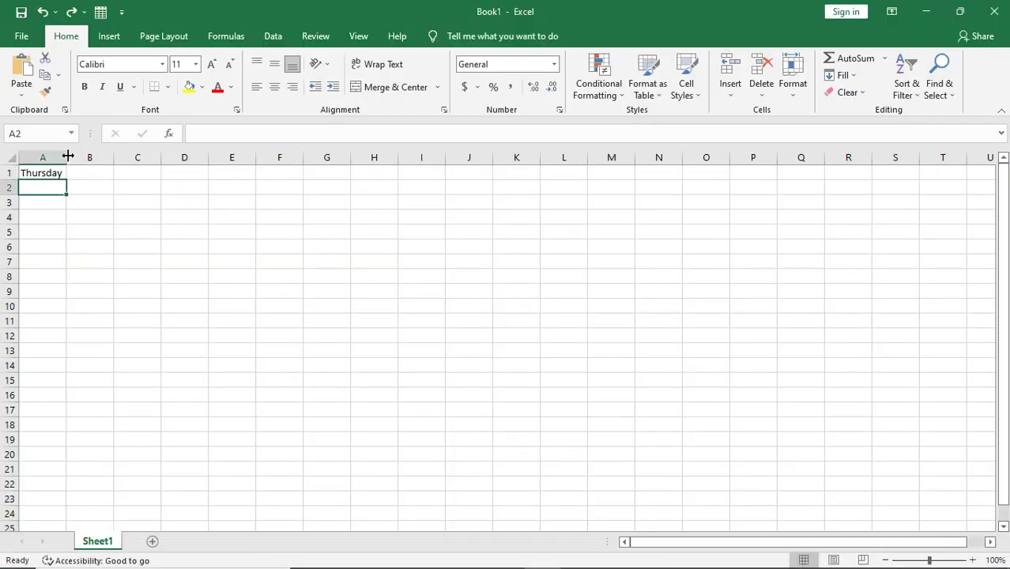
Widen column A to 9.57 characters (72 pixels) by dragging the A/B header border.
left_click_drag(68, 157, 68, 155)
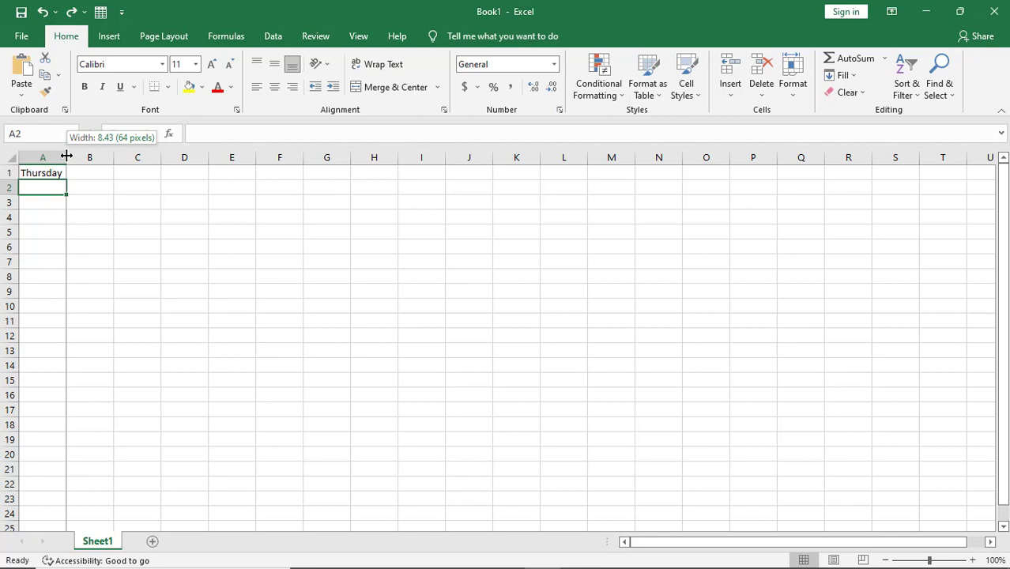
left_click_drag(67, 156, 72, 159)
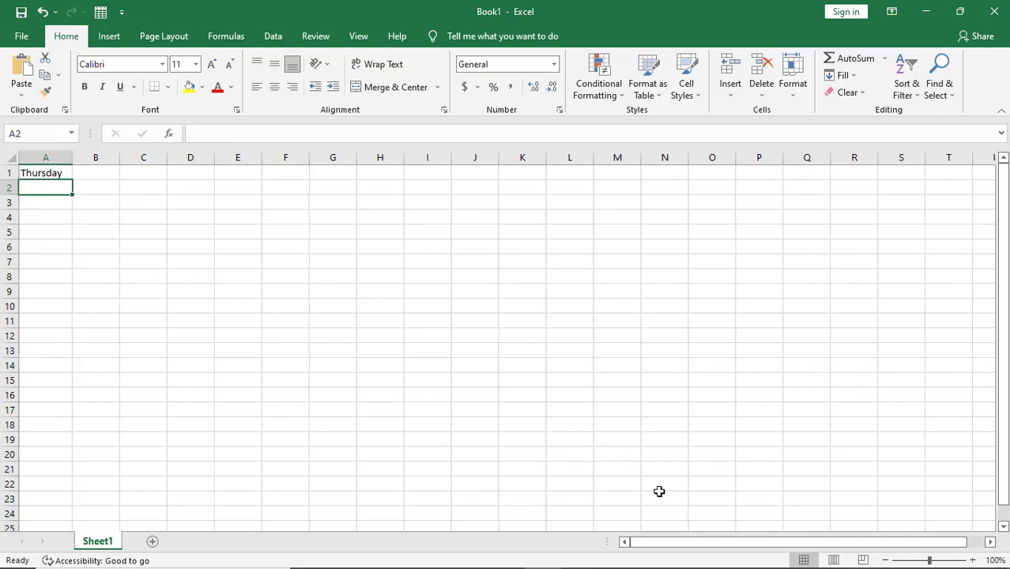
mouse_move(656, 568)
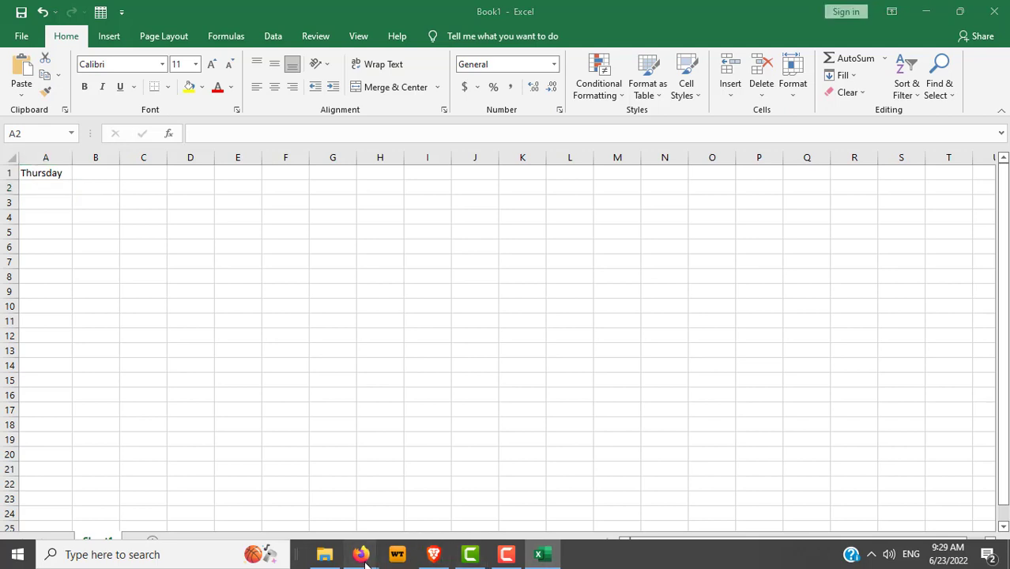
Return to the lesson, scroll to its Steps, then switch to the Files for Lesson 5 tab.
mouse_move(360, 553)
left_click(335, 519)
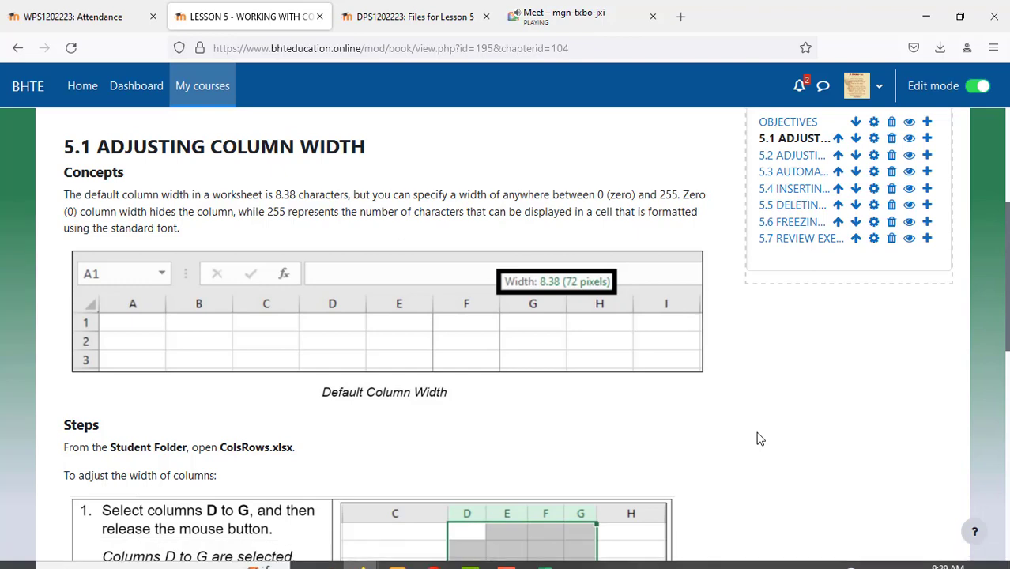
scroll(757, 438, "down", 3)
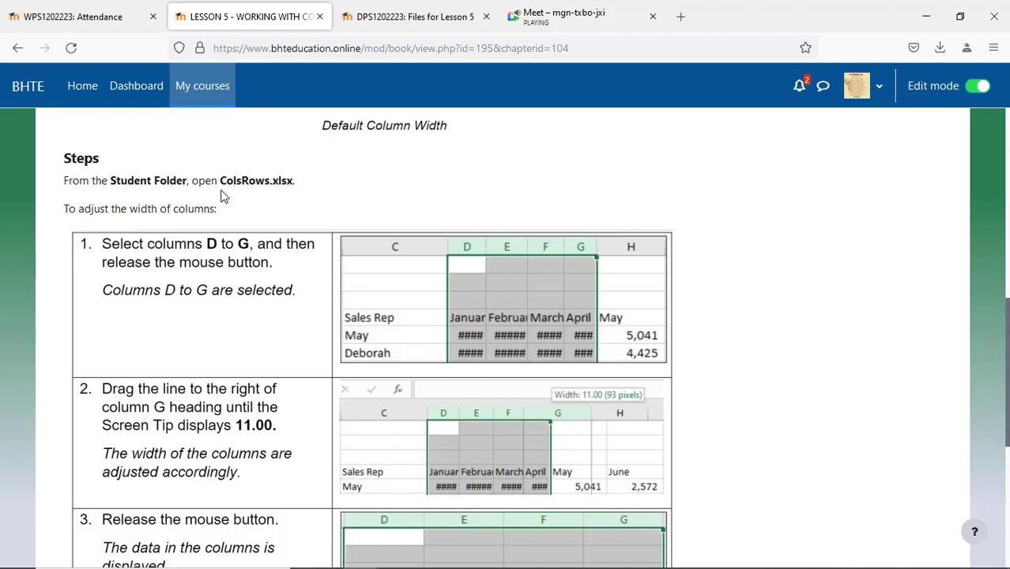
left_click(410, 18)
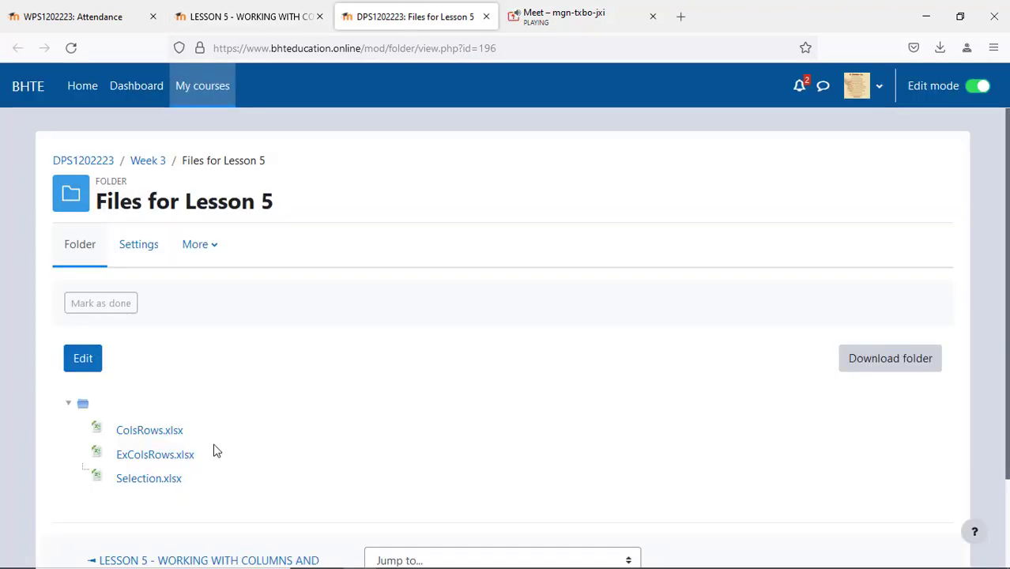
Download ColsRows.xlsx from the Files for Lesson 5 folder and open it in Excel.
left_click(140, 437)
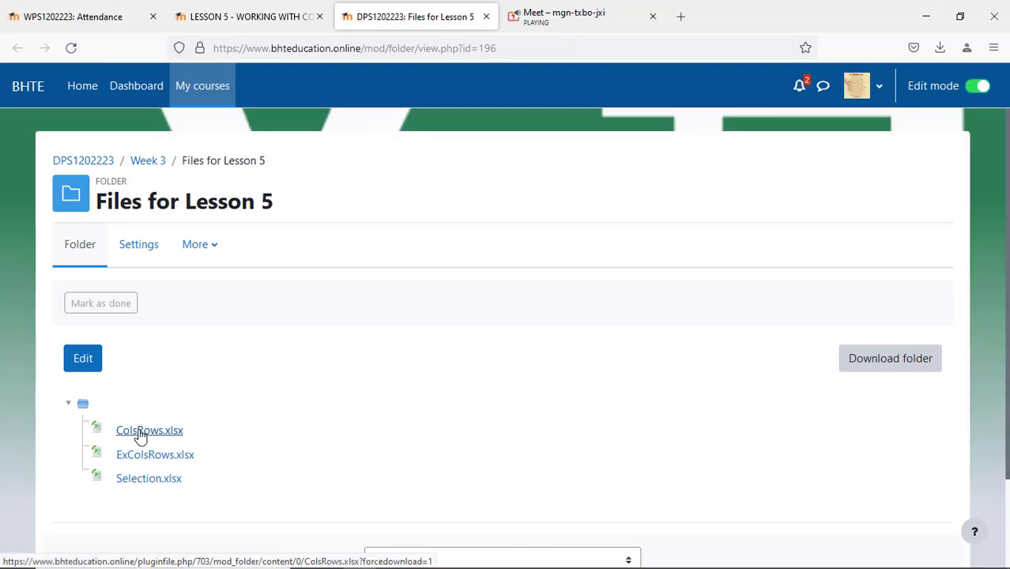
left_click(140, 437)
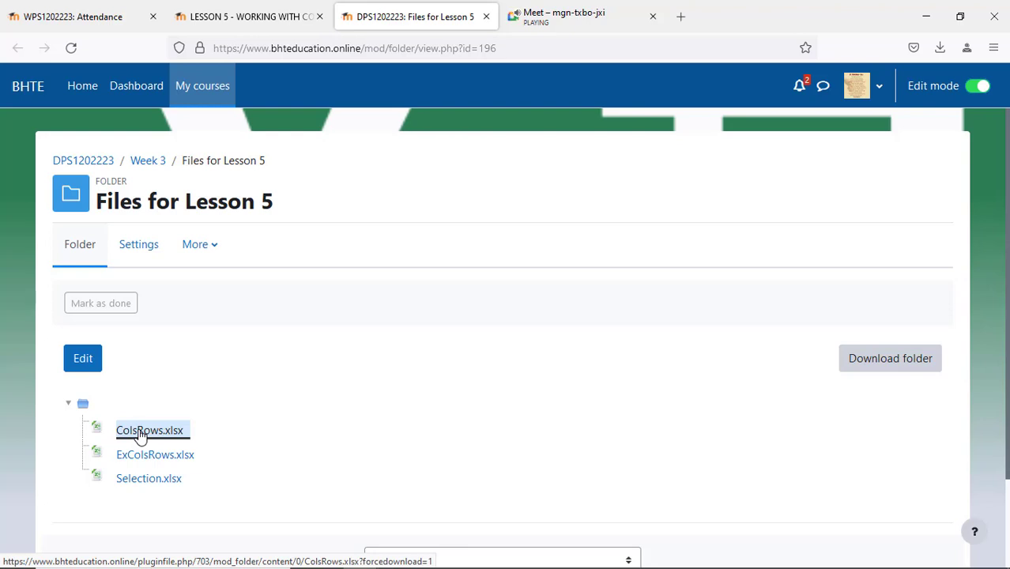
left_click(169, 440)
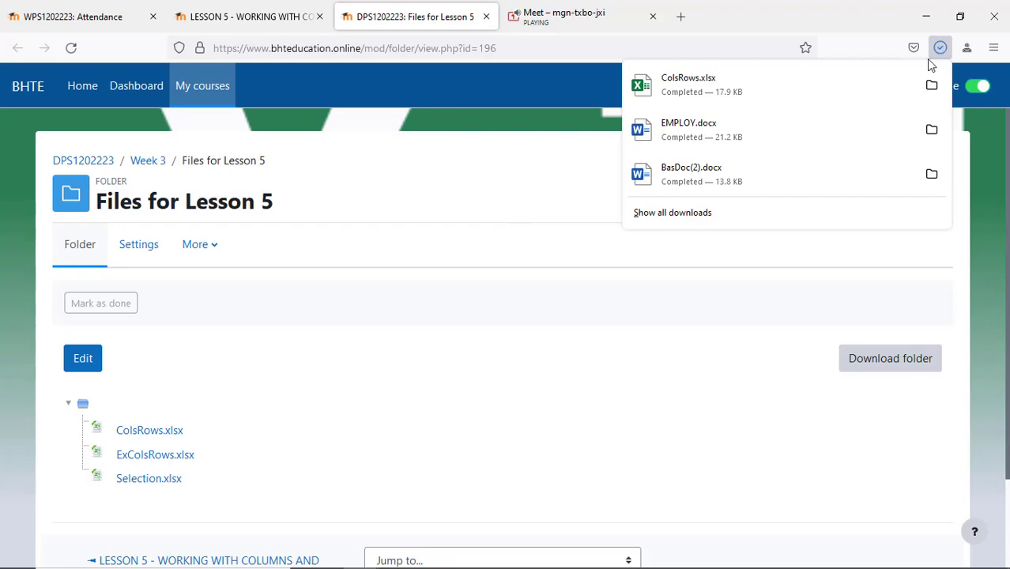
left_click(790, 87)
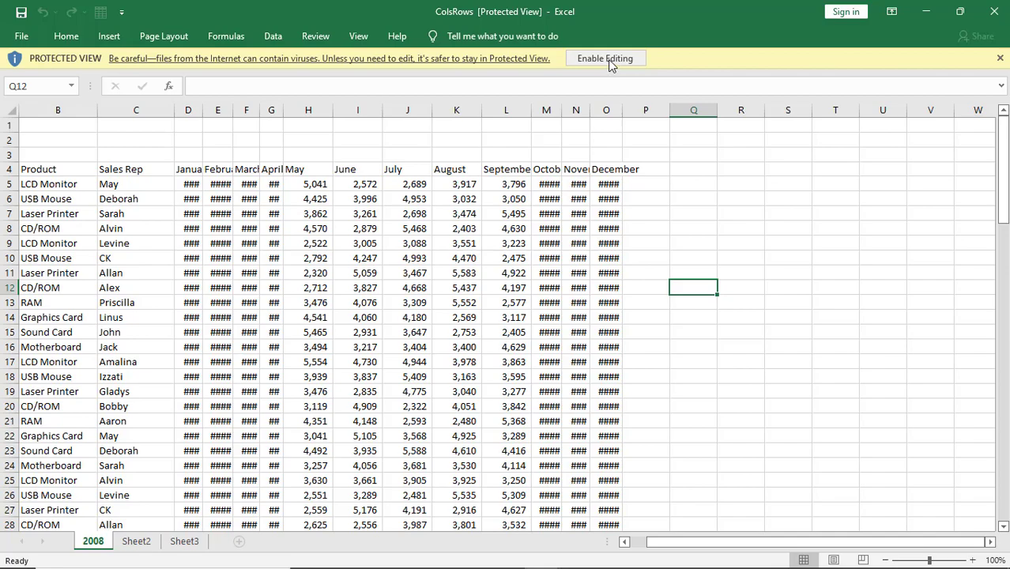
Enable editing, then select the May–September columns and the empty columns S and T.
left_click(609, 61)
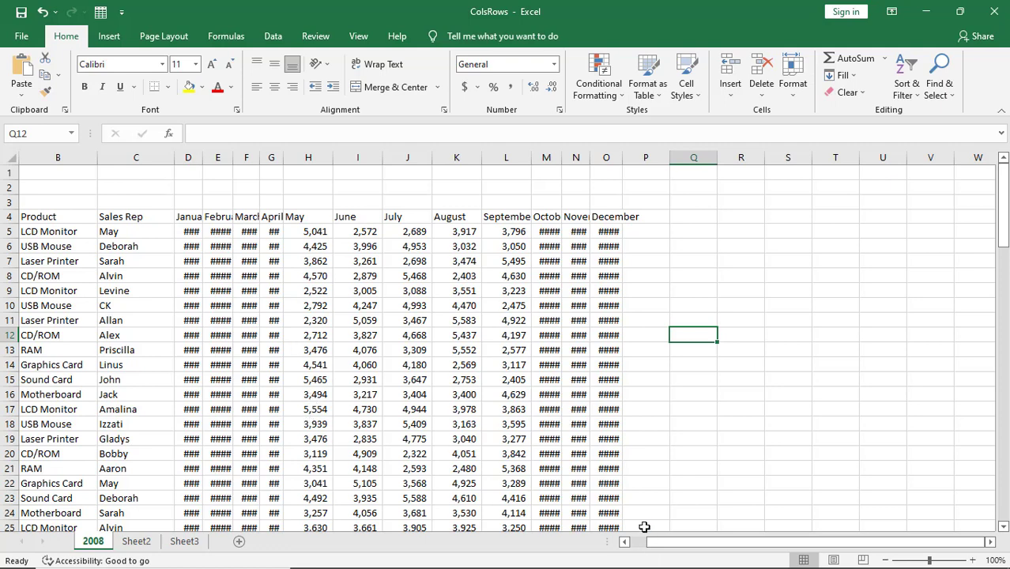
left_click(644, 542)
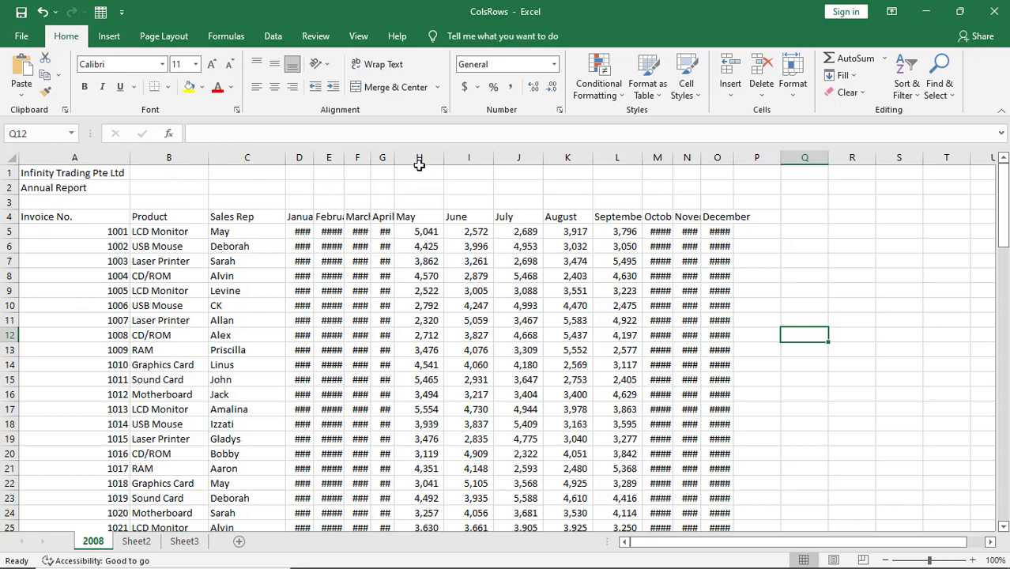
mouse_move(417, 159)
left_mouse_down()
mouse_move(537, 169)
mouse_move(574, 153)
mouse_move(609, 159)
left_mouse_up()
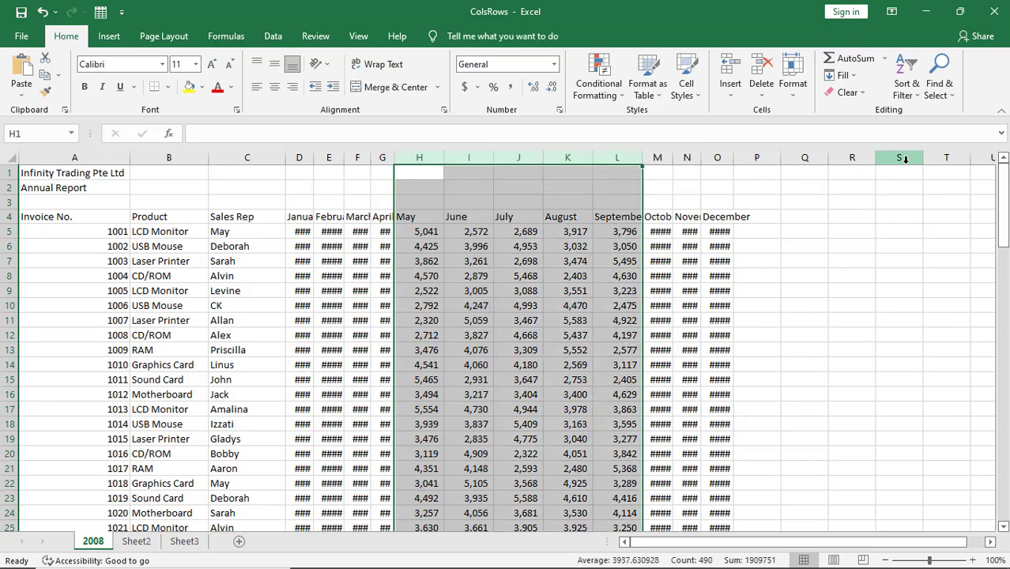
left_click_drag(901, 159, 965, 162)
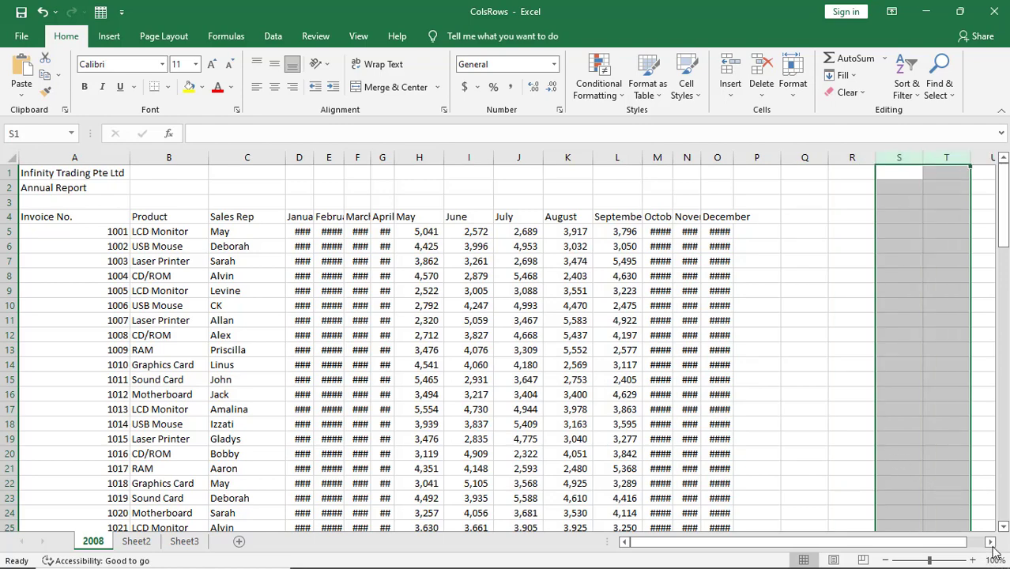
left_click(990, 542)
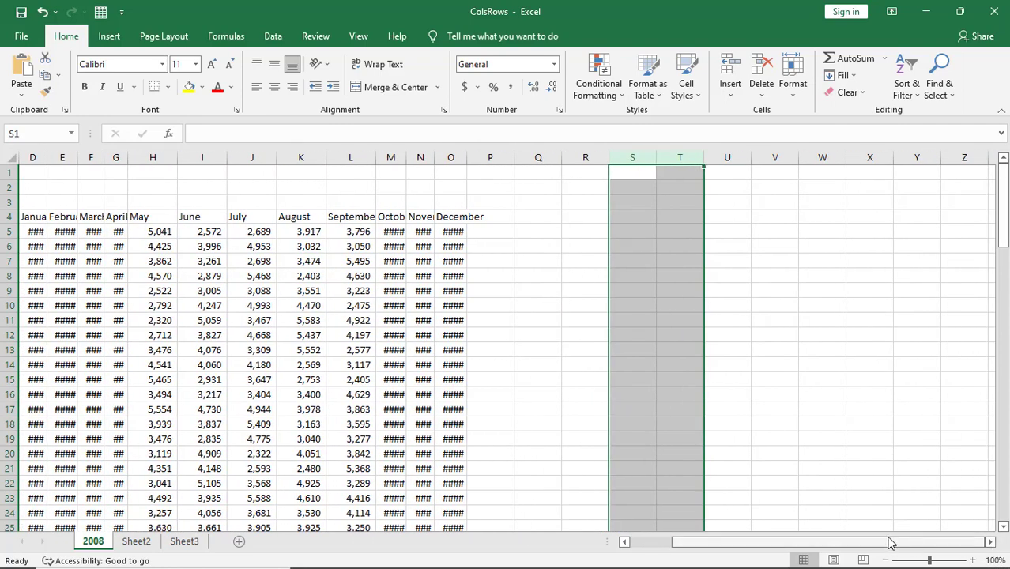
left_click_drag(867, 547, 819, 546)
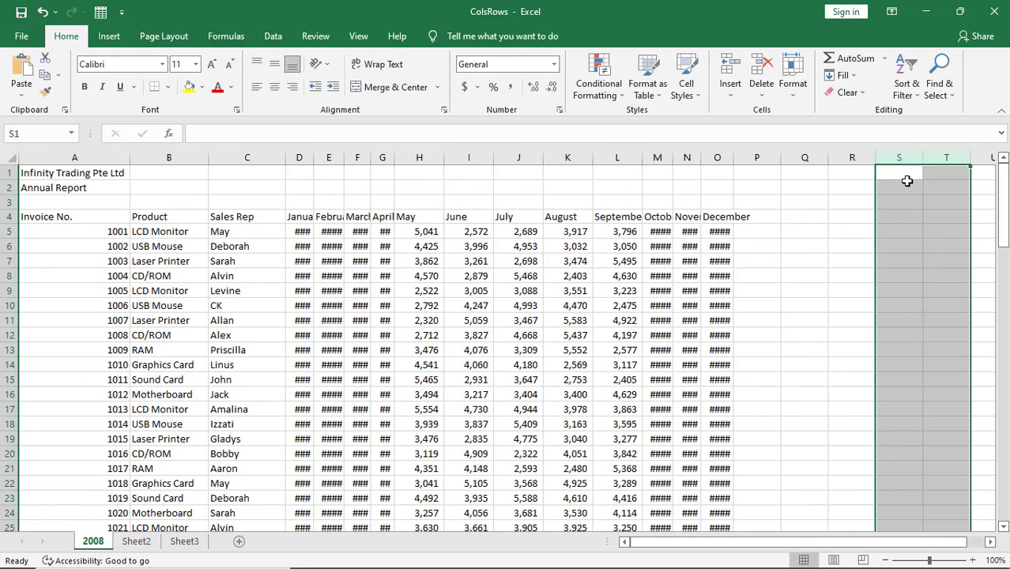
Select the January–April columns D to G, the October–December columns, then column A.
left_click(298, 162)
left_click_drag(298, 163, 383, 157)
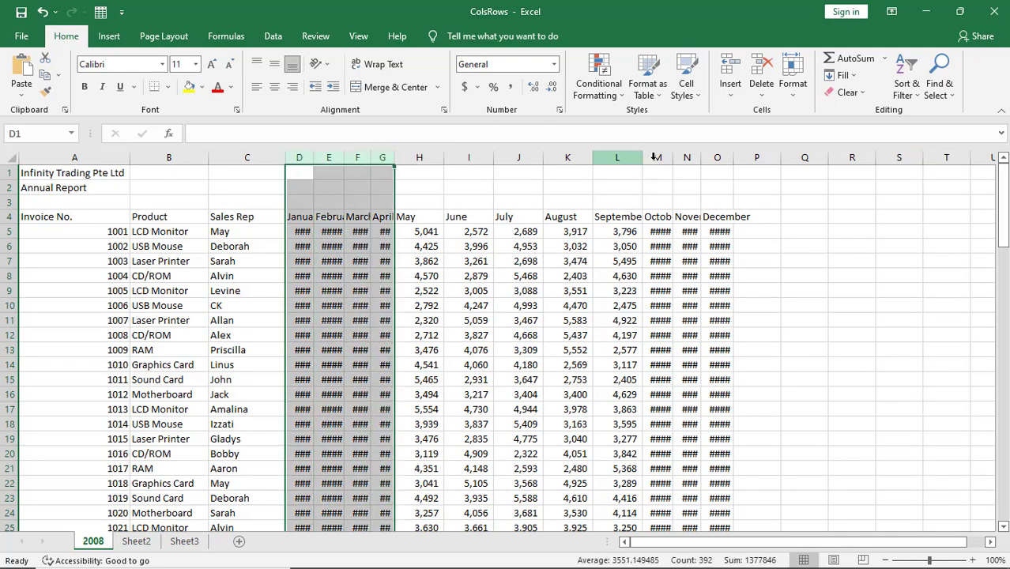
left_click_drag(657, 158, 718, 158)
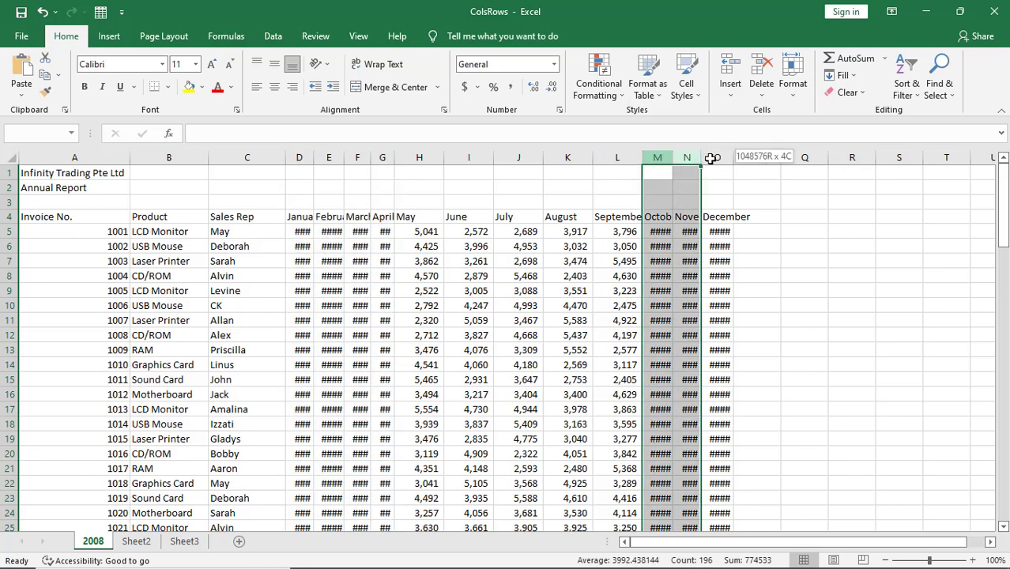
left_click(800, 274)
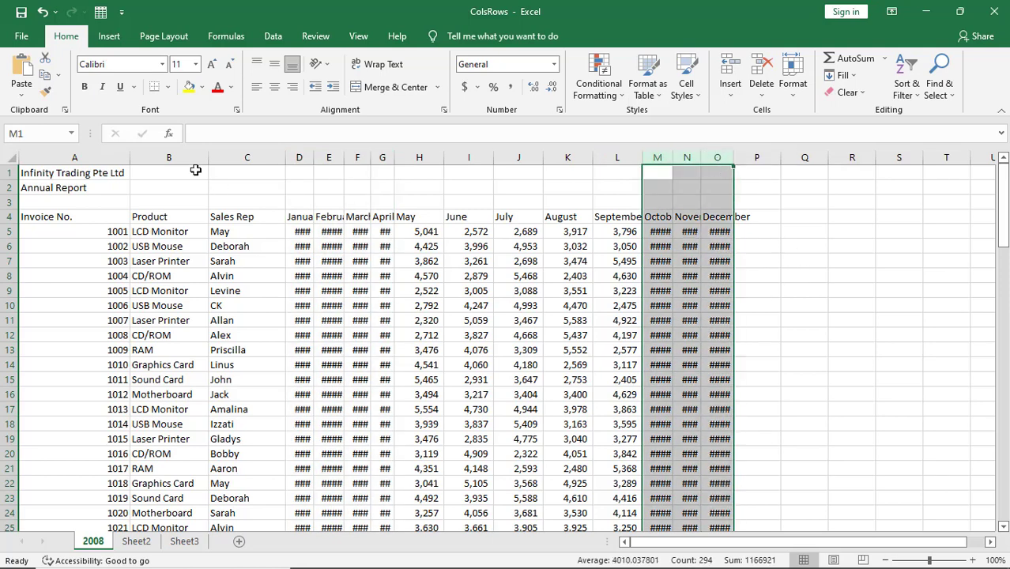
left_click(80, 153)
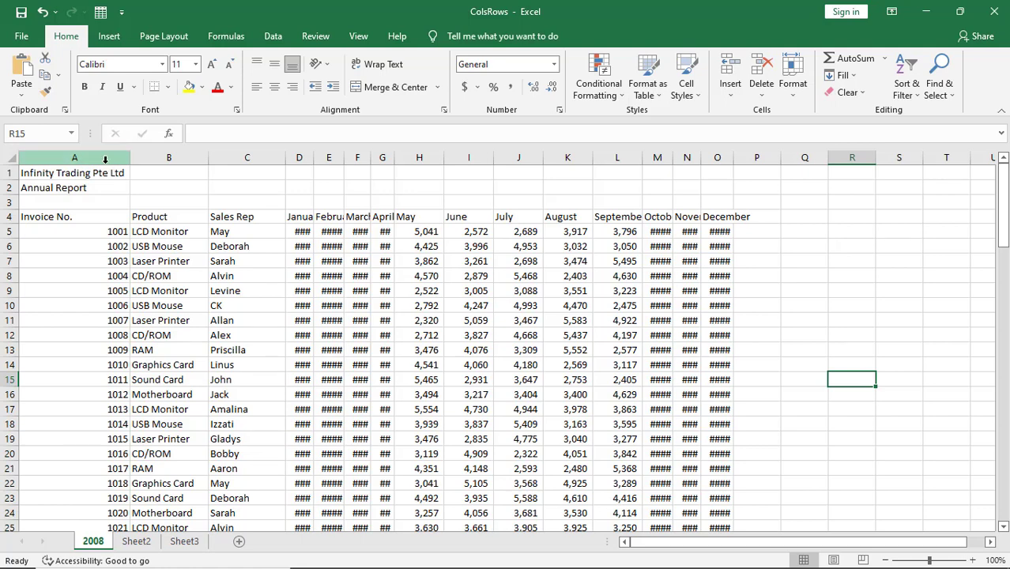
left_click(105, 160)
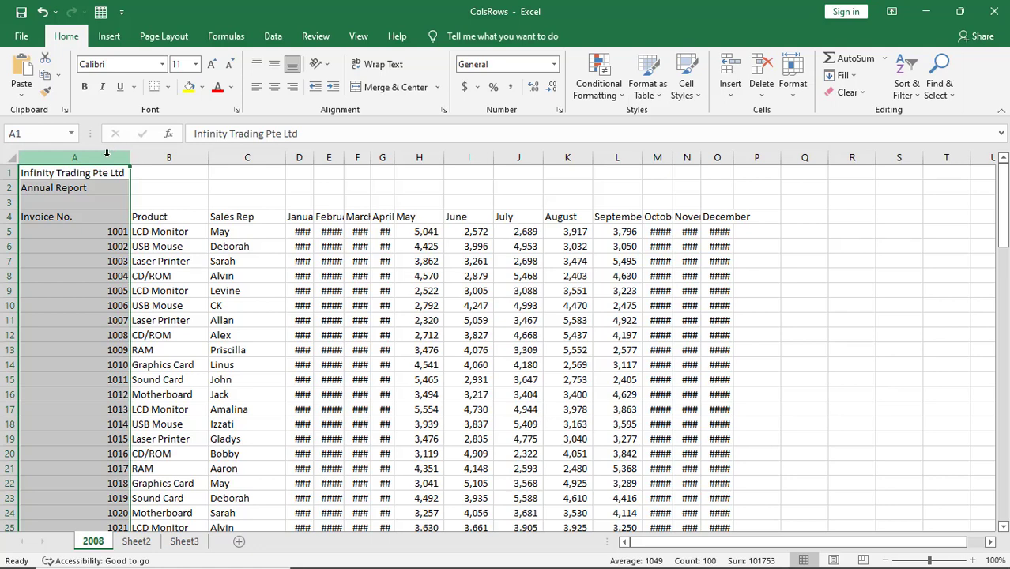
right_click(106, 153)
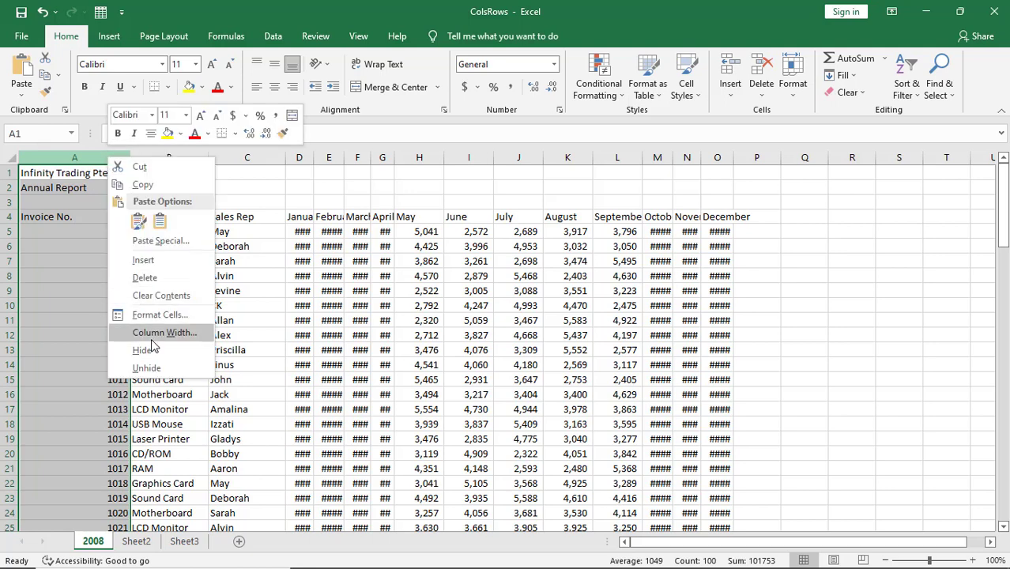
left_click(160, 333)
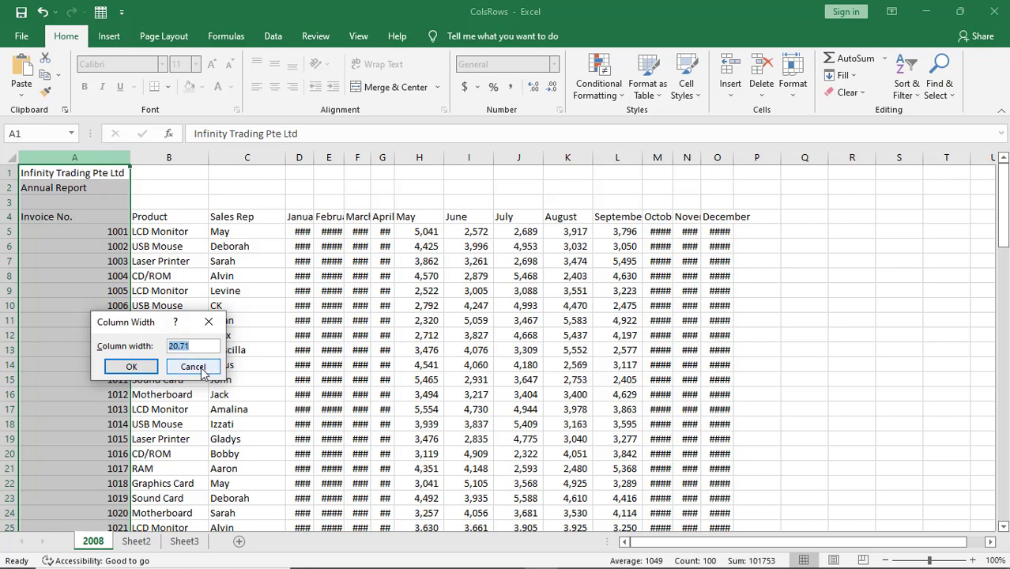
left_click(192, 367)
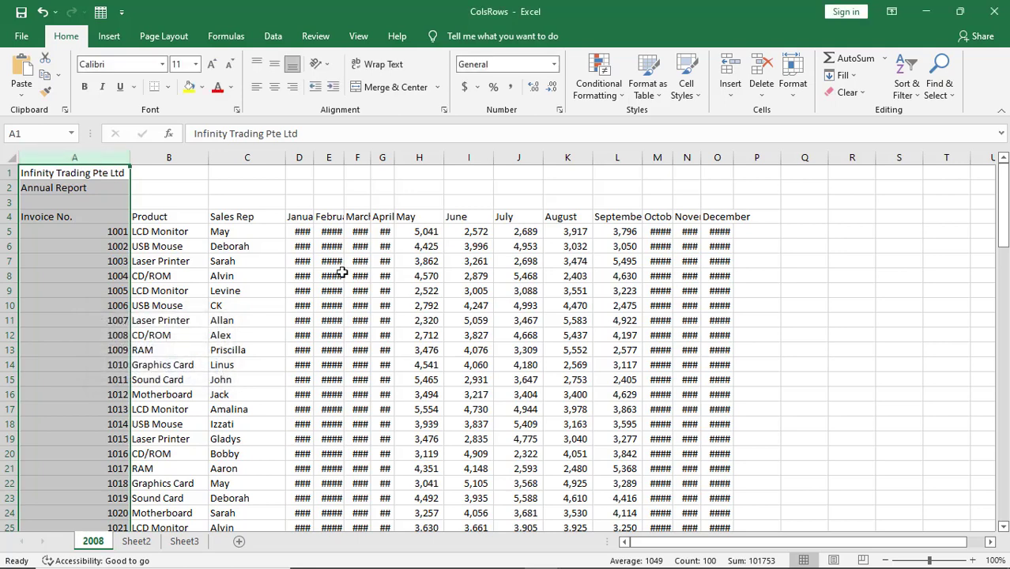
right_click(383, 158)
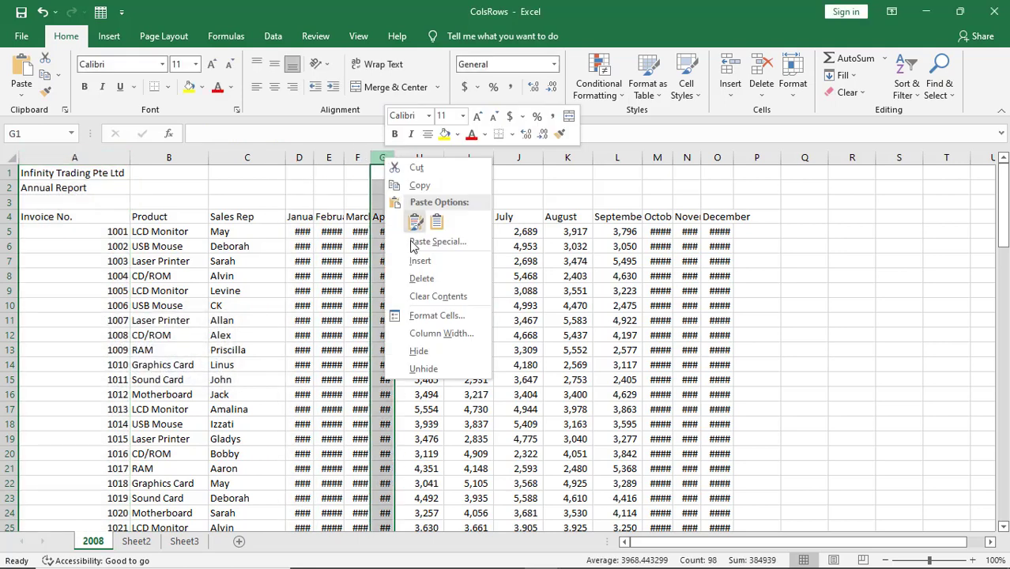
left_click(428, 334)
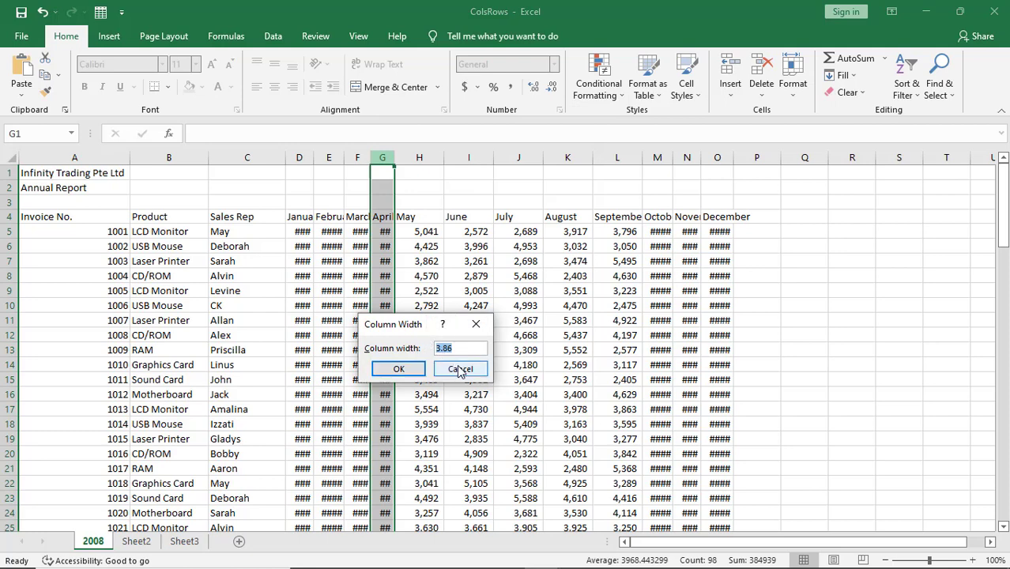
left_click(460, 369)
left_click(757, 380)
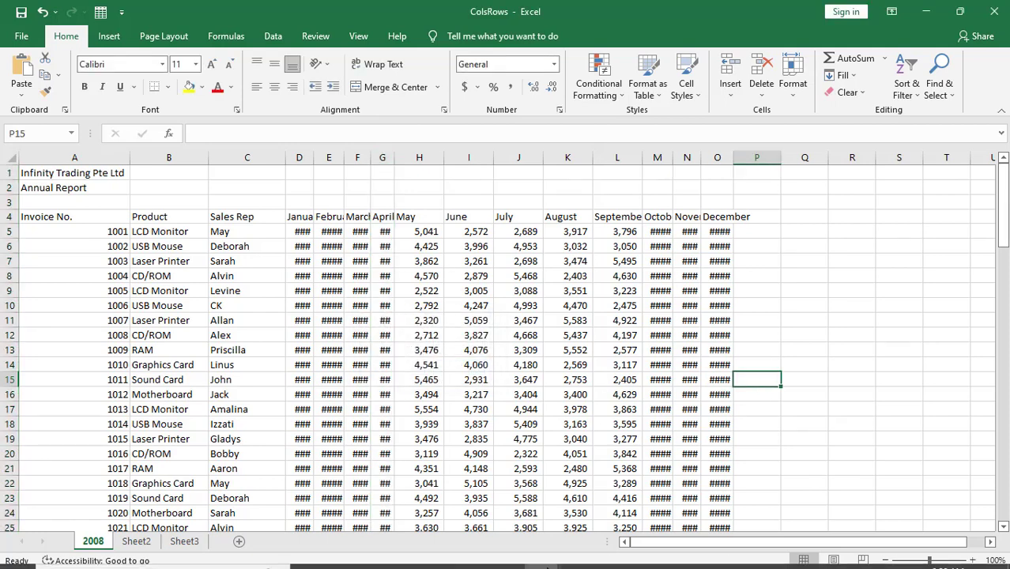
mouse_move(361, 554)
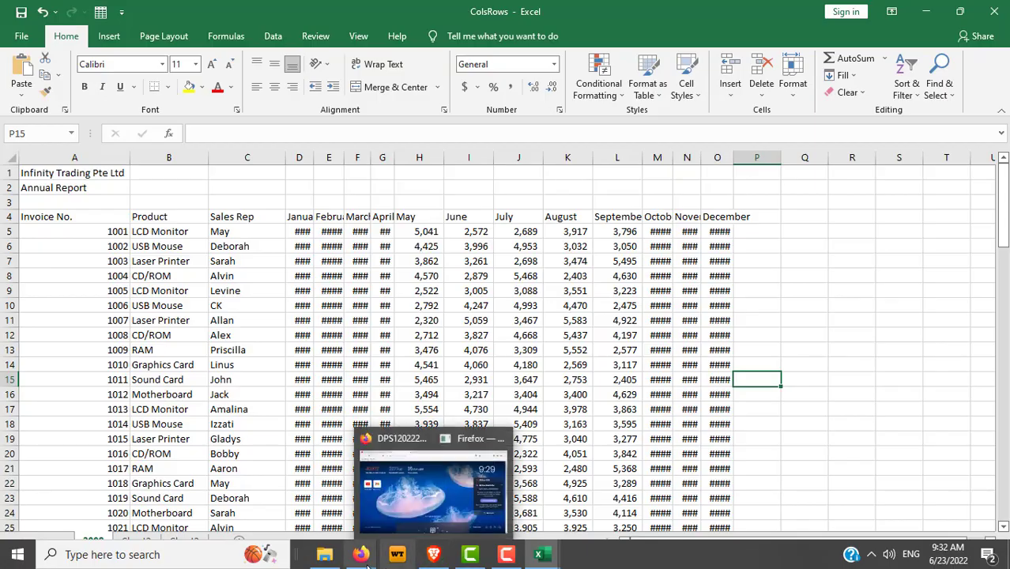
Return to the LESSON 5 - WORKING WITH COLUMNS page and scroll to the column width steps.
left_click(311, 508)
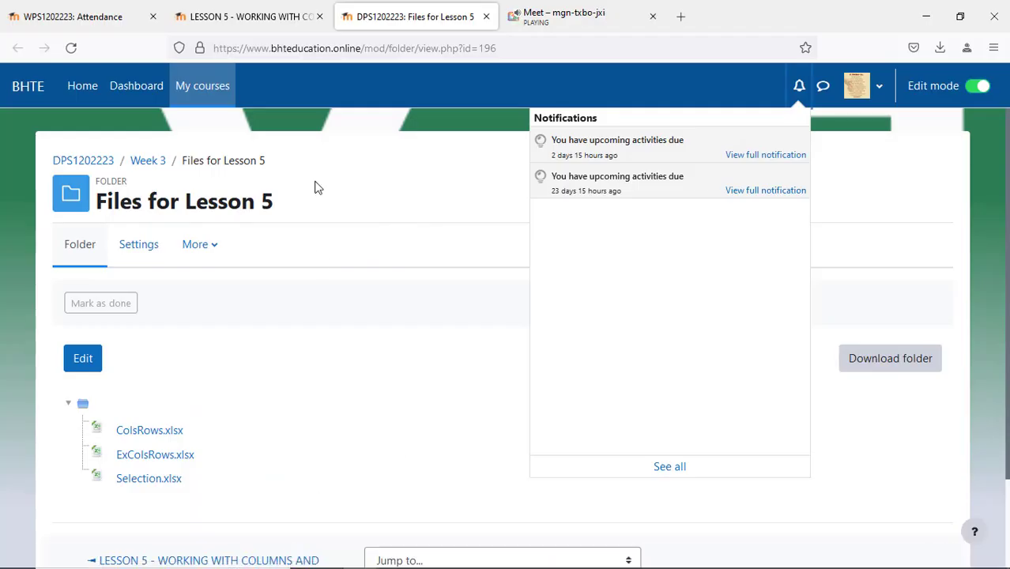
left_click(236, 17)
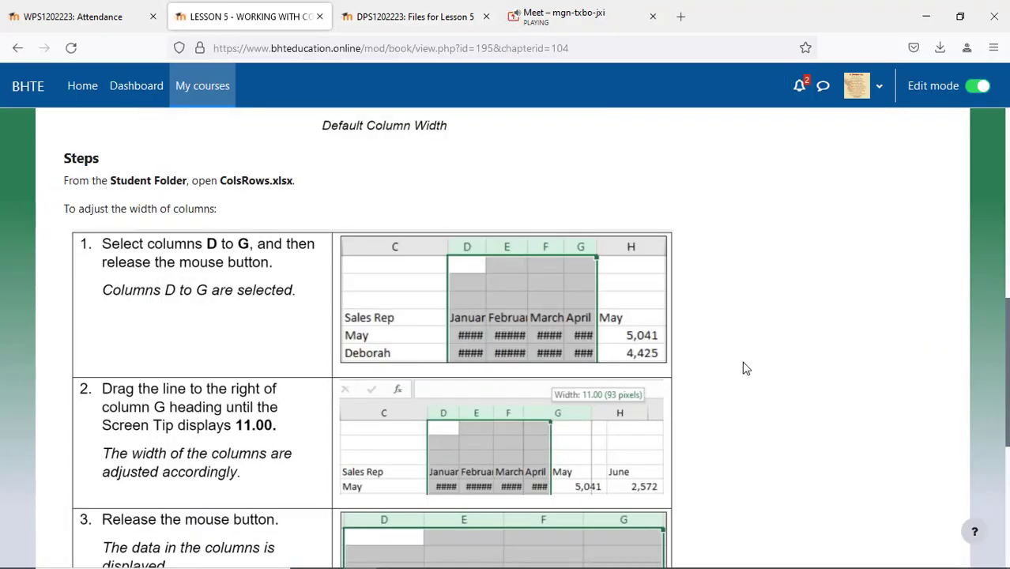
scroll(743, 366, "down", 2)
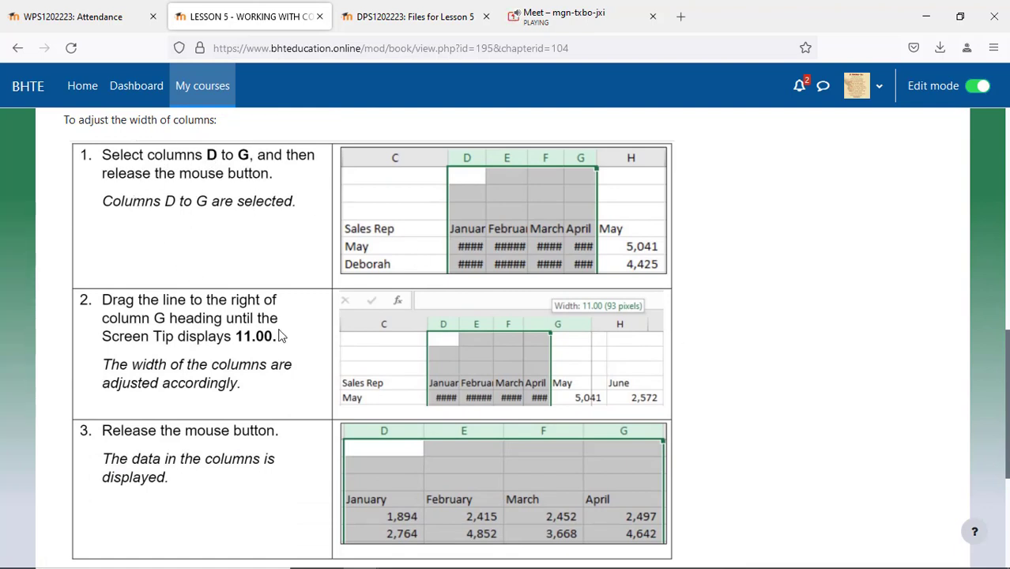
Back in ColsRows, select columns D, E, F and G one header at a time.
mouse_move(411, 566)
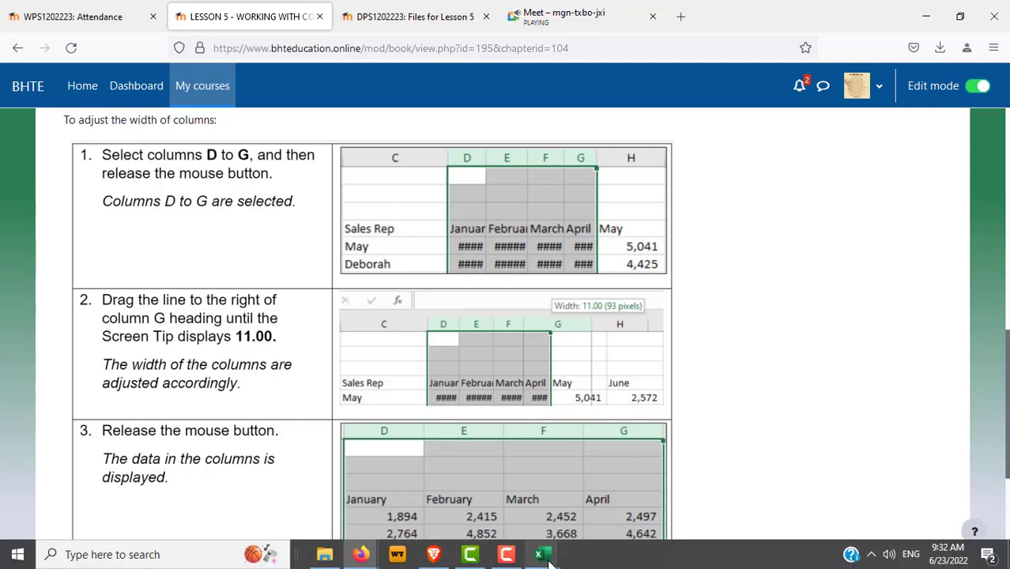
mouse_move(545, 558)
left_click(603, 494)
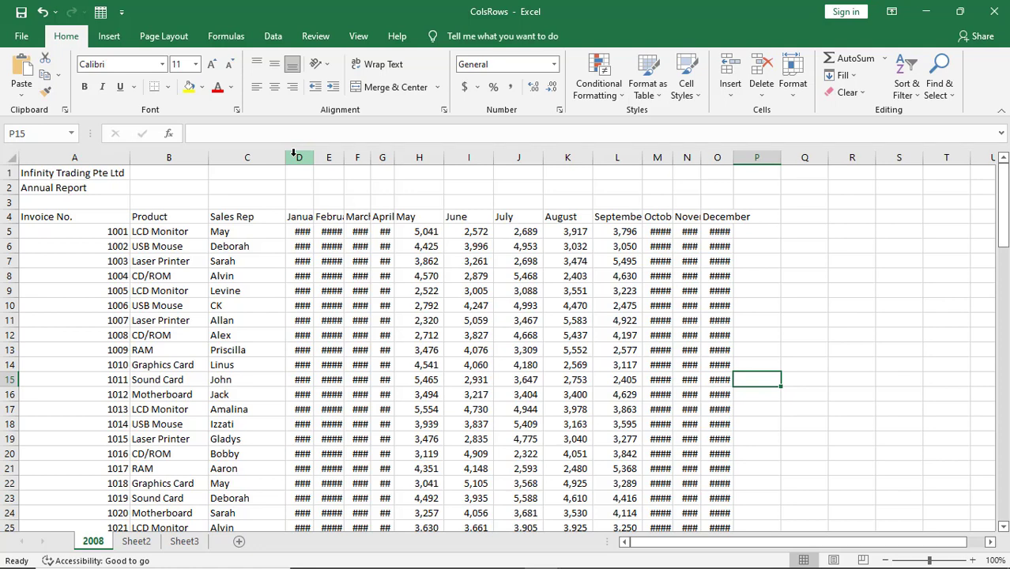
mouse_move(474, 568)
left_click(298, 156)
left_click(330, 157, "ctrl")
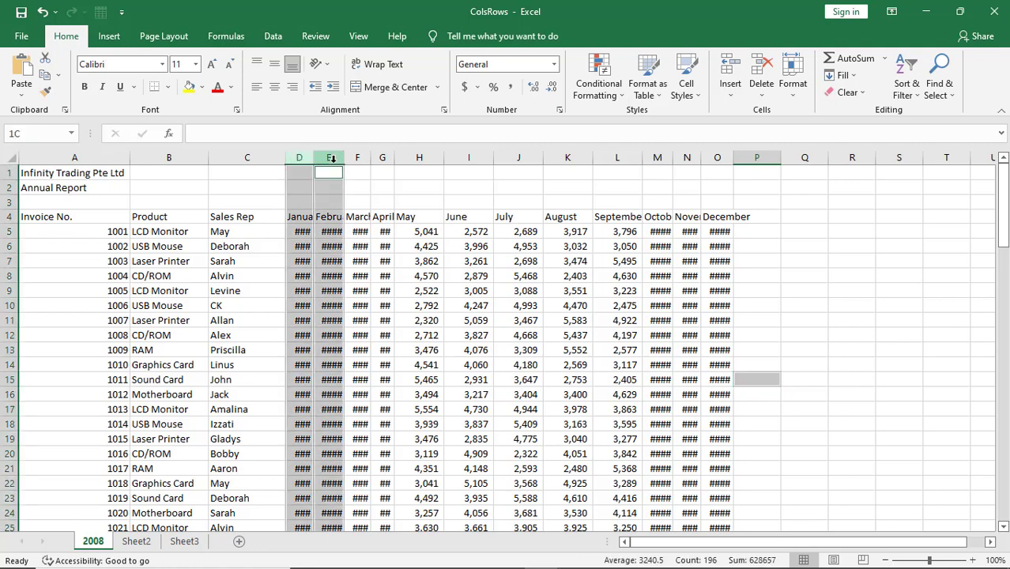
left_click(358, 158, "ctrl")
left_click(383, 157, "ctrl")
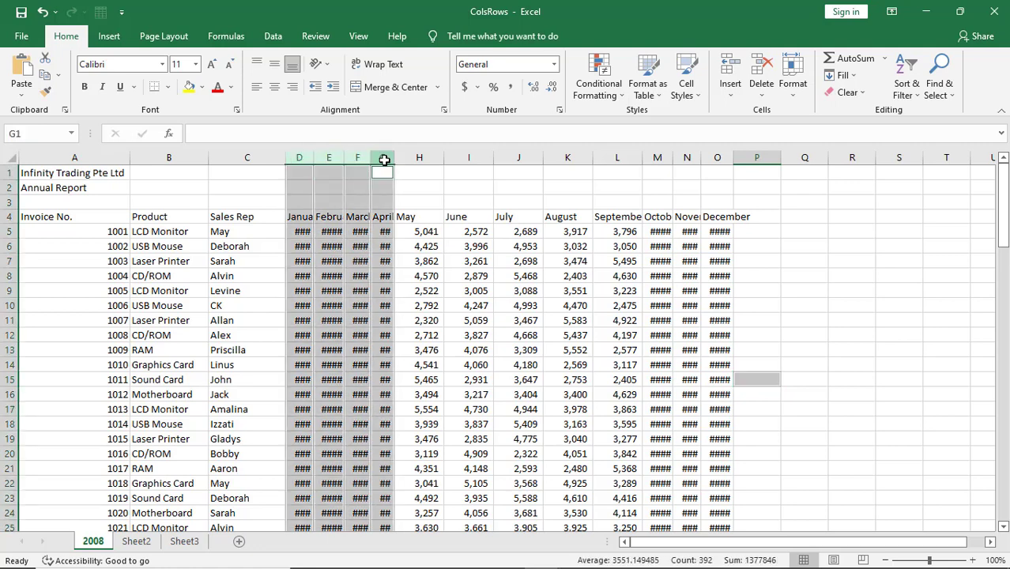
left_click(474, 202)
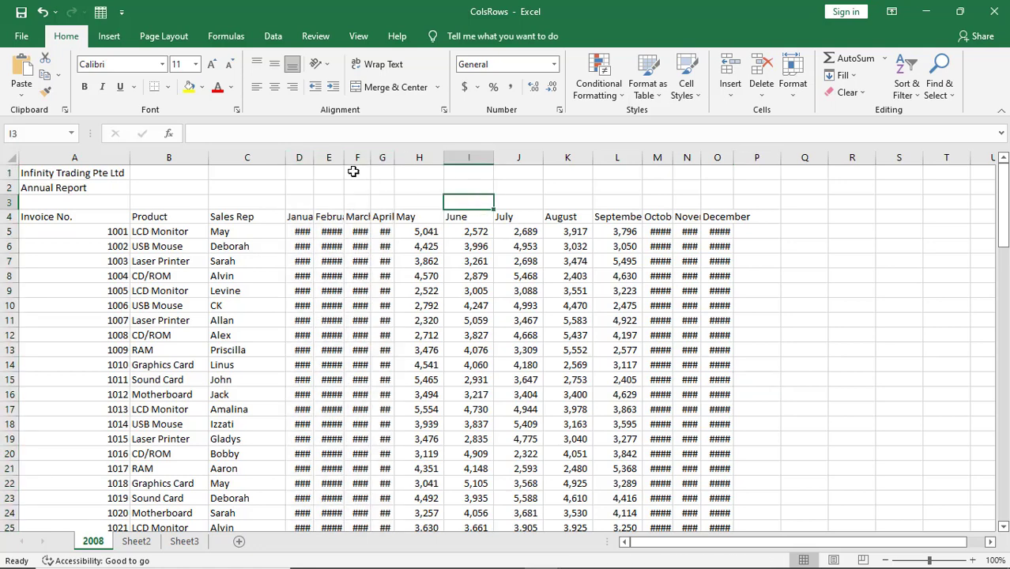
Select columns D through G as a range, then select columns M to O.
left_click_drag(301, 157, 383, 160)
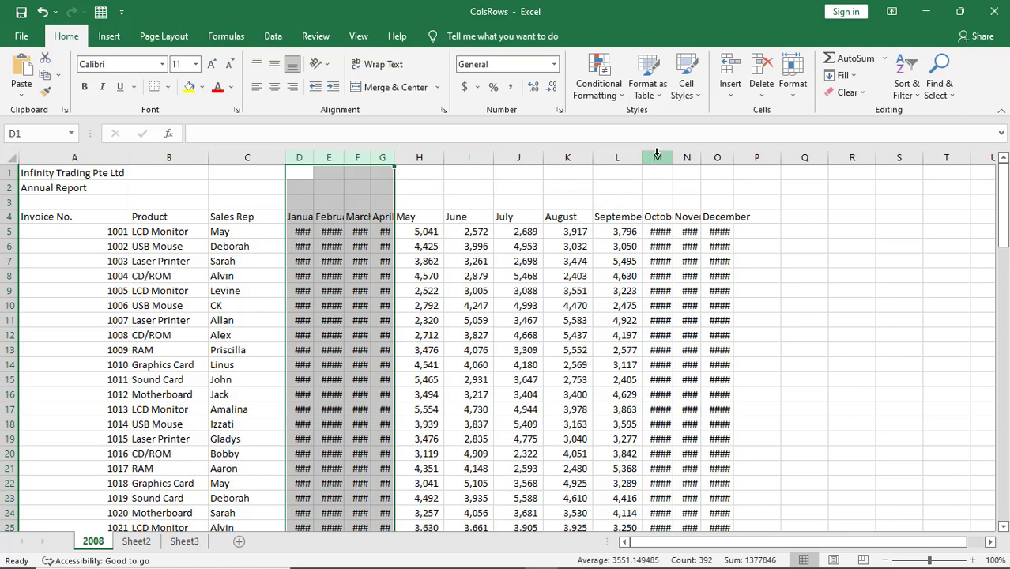
left_click_drag(656, 157, 719, 157, "ctrl")
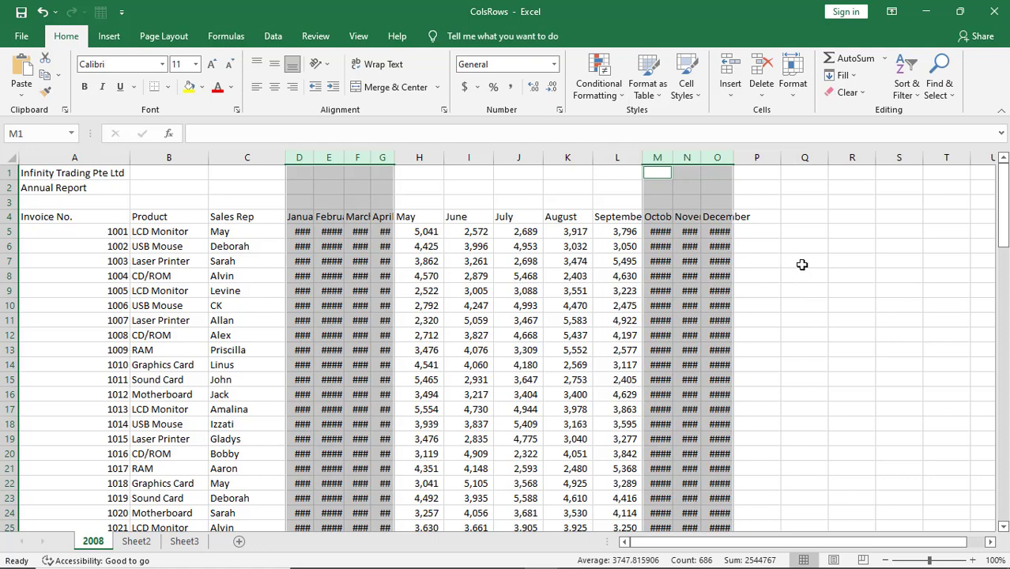
left_click(801, 265)
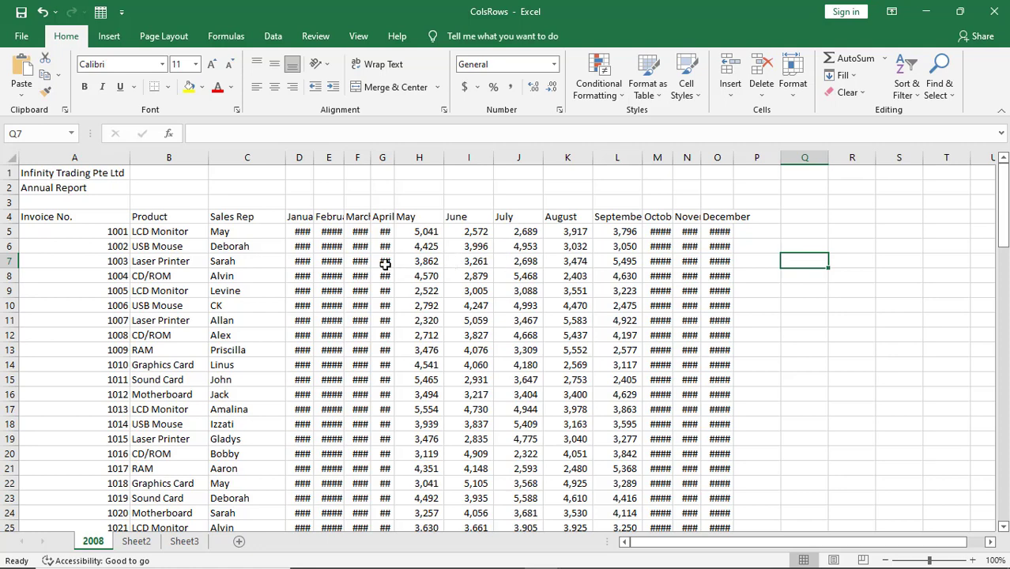
left_click(329, 157)
left_click(297, 157)
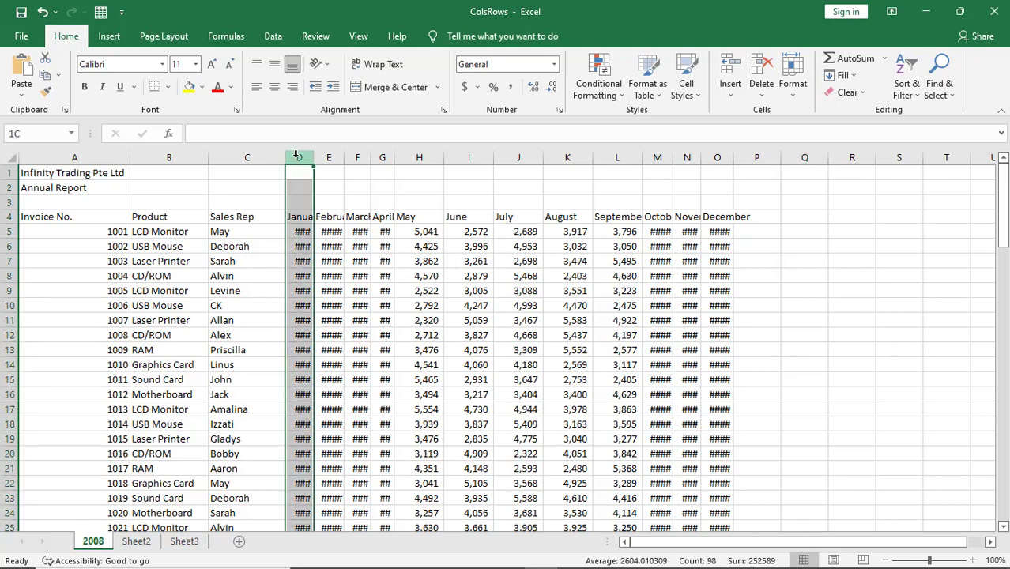
left_click_drag(297, 158, 382, 157)
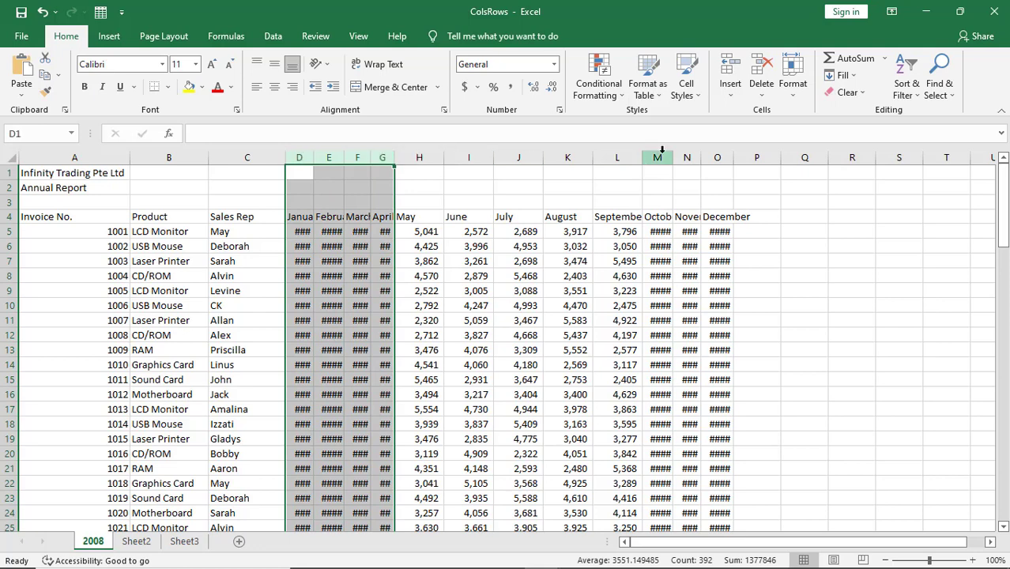
left_click_drag(663, 157, 719, 157)
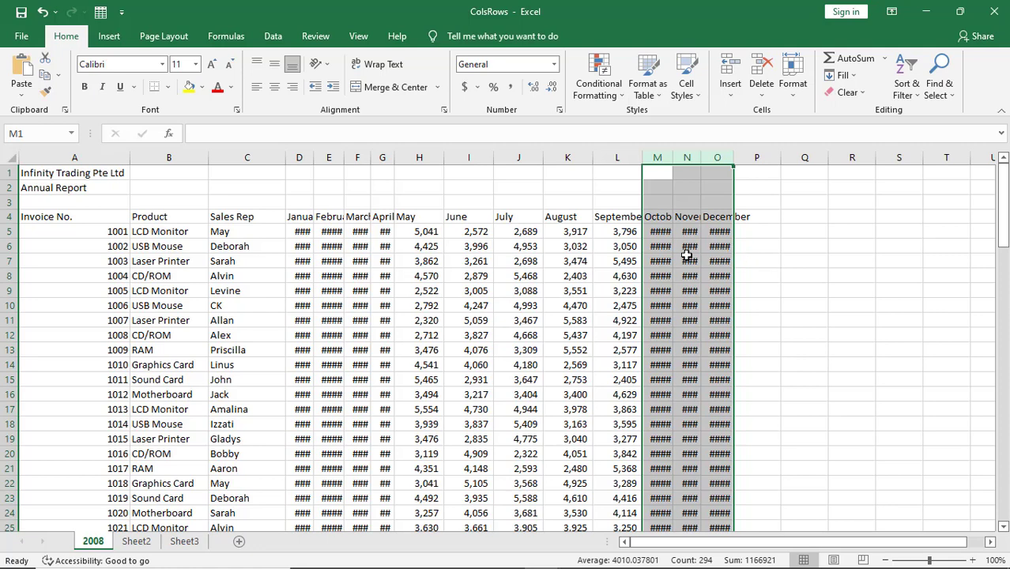
Reselect columns D to G, deselect them, and return to the lesson page.
left_click(302, 161)
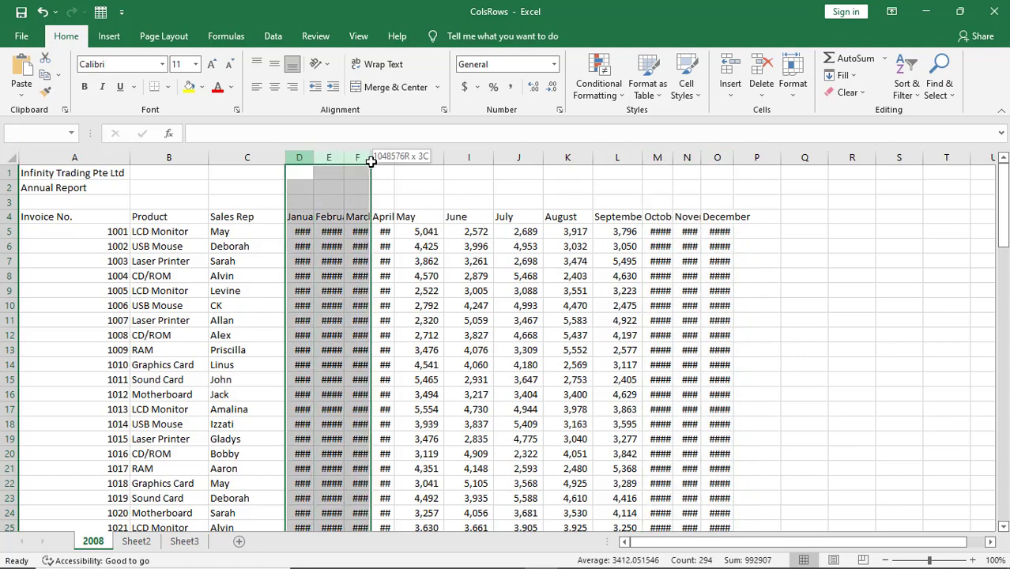
left_click_drag(302, 160, 385, 160)
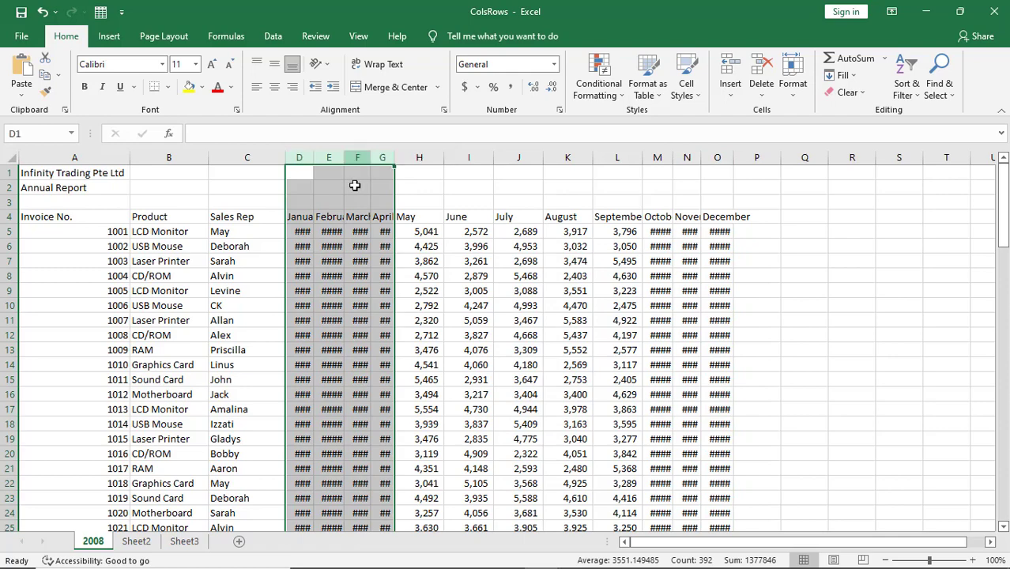
left_click(358, 281)
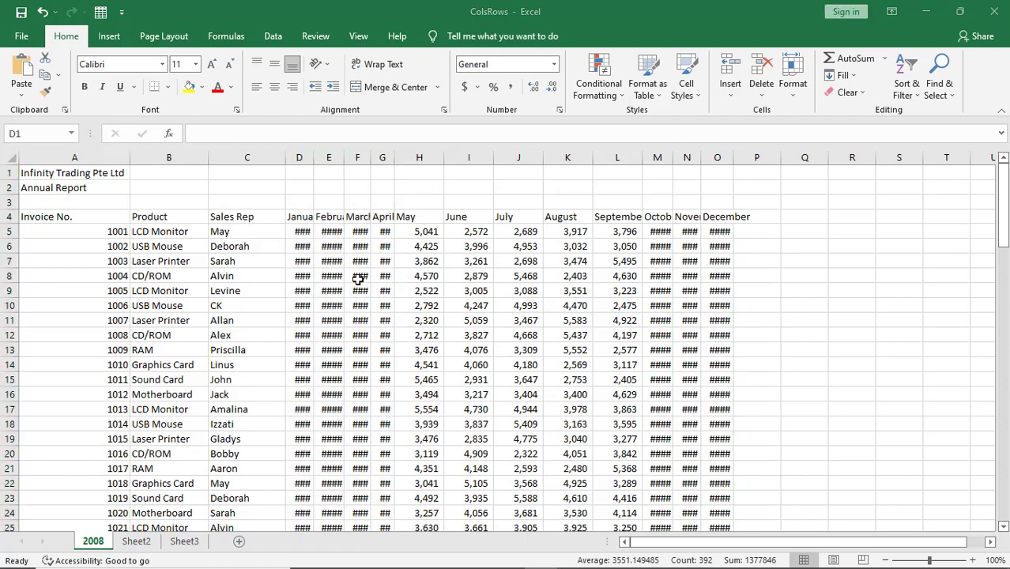
key("alt+Tab")
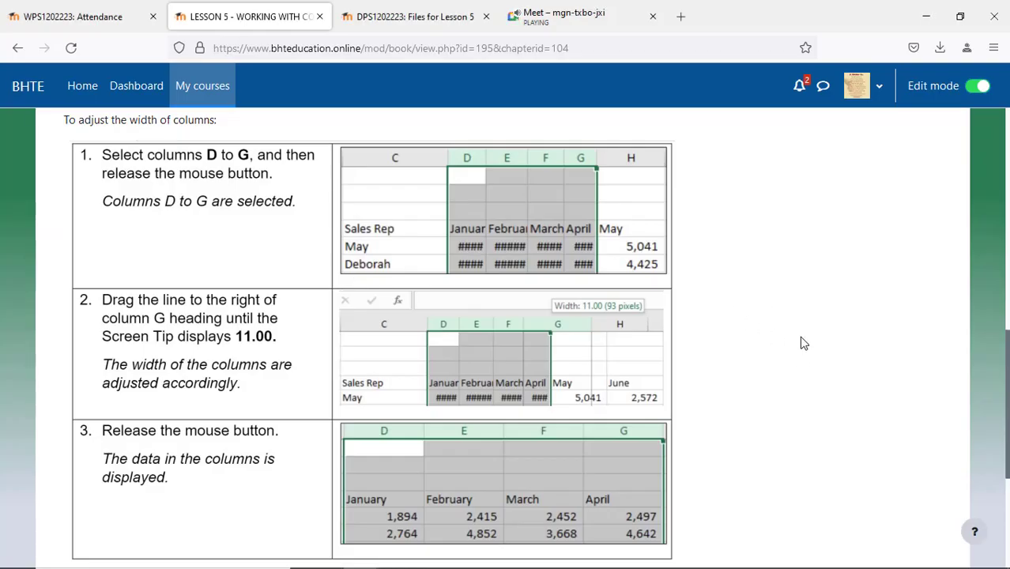
Read through the column-width steps on the lesson page, then go back to ColsRows.
scroll(800, 338, "down", 3)
scroll(801, 343, "down", 2)
scroll(800, 343, "up", 2)
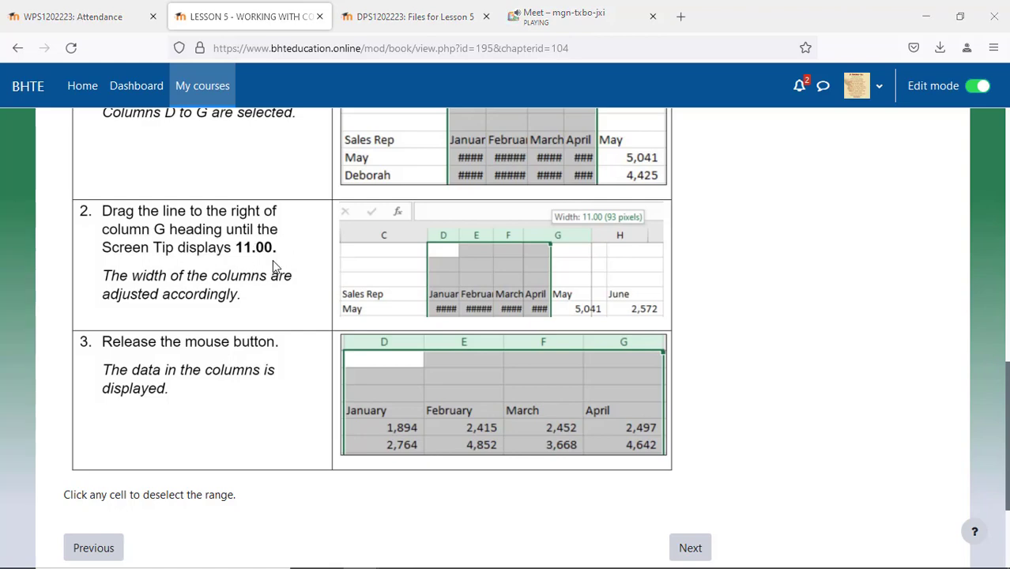
key("alt+Tab")
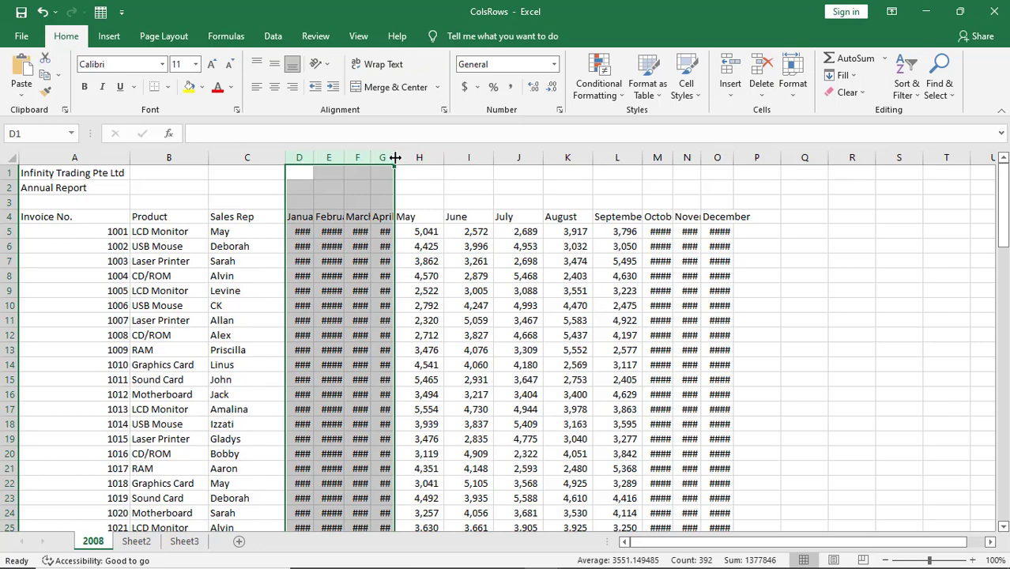
Select columns D to G and drag their right border to a width of 11.00.
left_click_drag(395, 157, 395, 157)
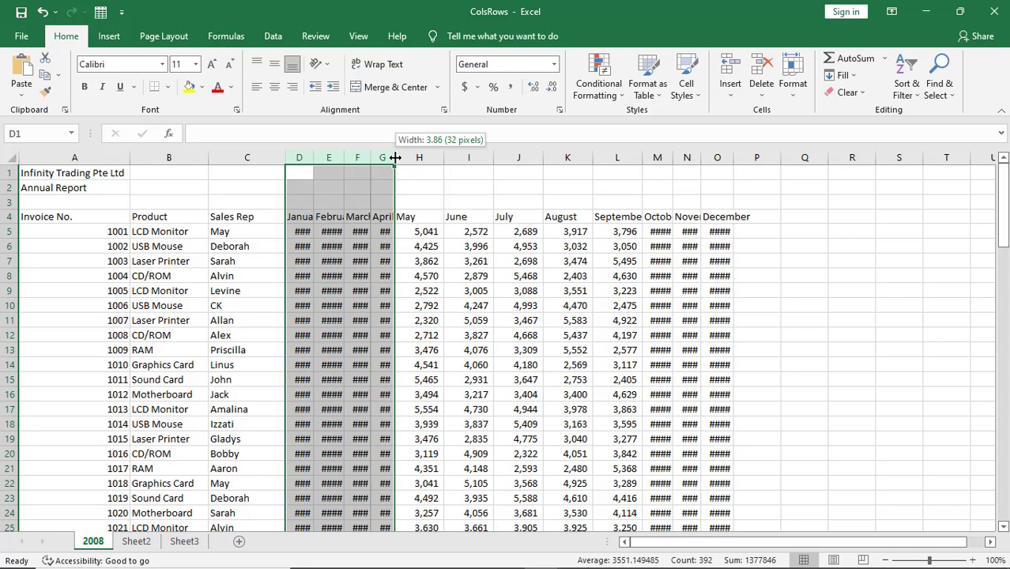
left_click_drag(394, 157, 395, 158)
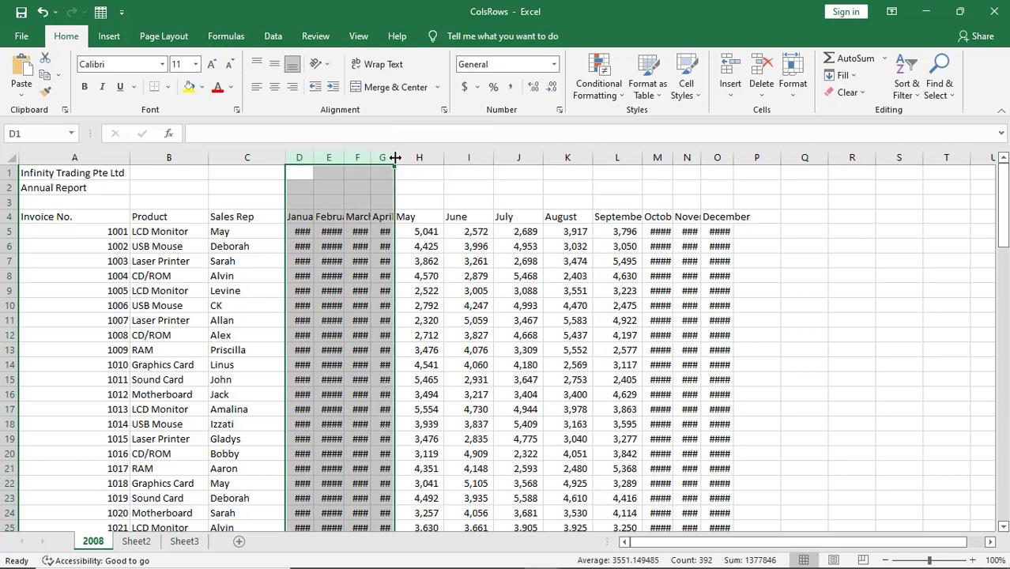
key("alt+Tab")
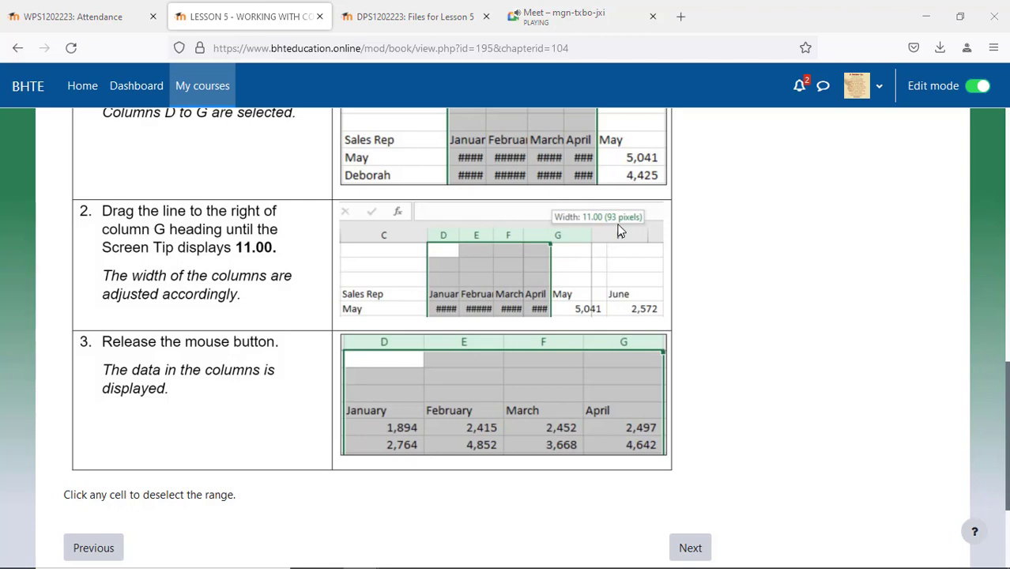
key("alt+Tab")
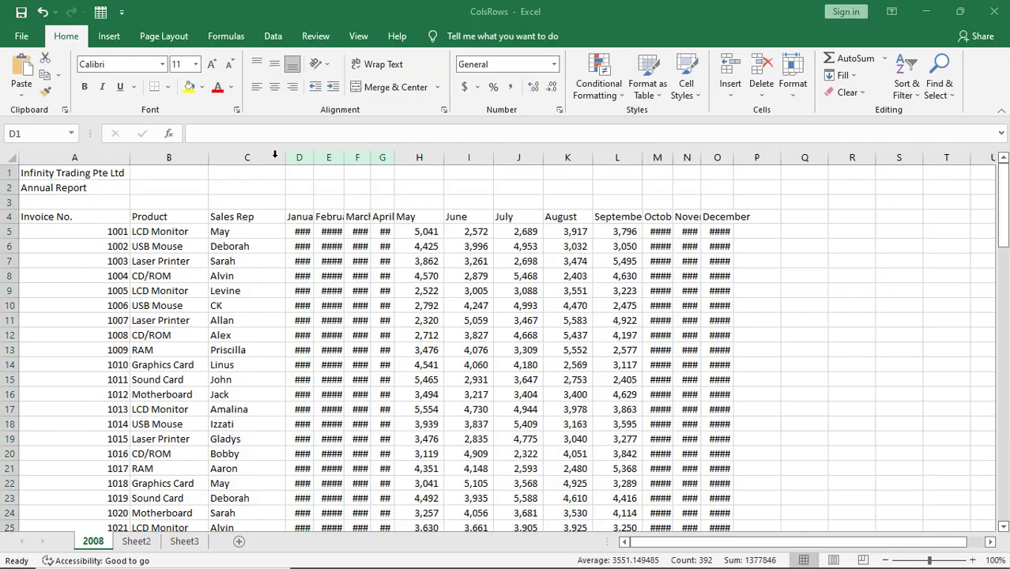
left_click_drag(299, 158, 414, 160)
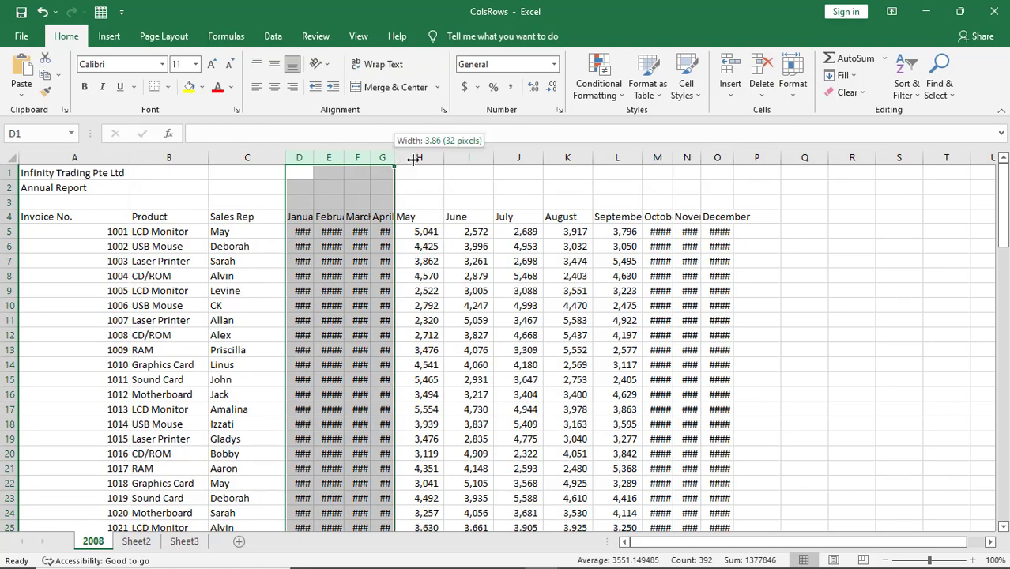
left_click_drag(413, 160, 430, 157)
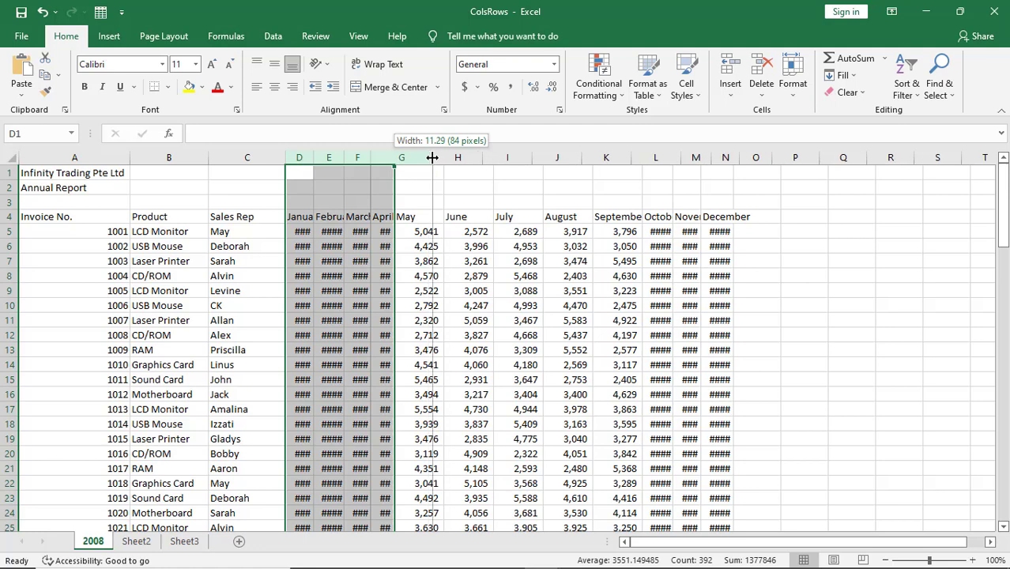
left_click_drag(430, 158, 432, 158)
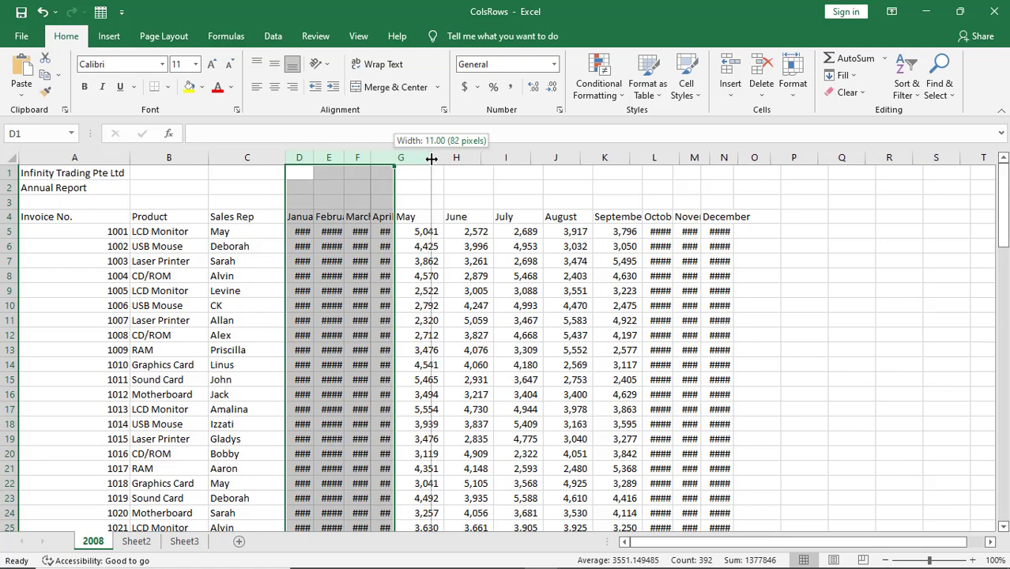
left_click_drag(431, 159, 432, 158)
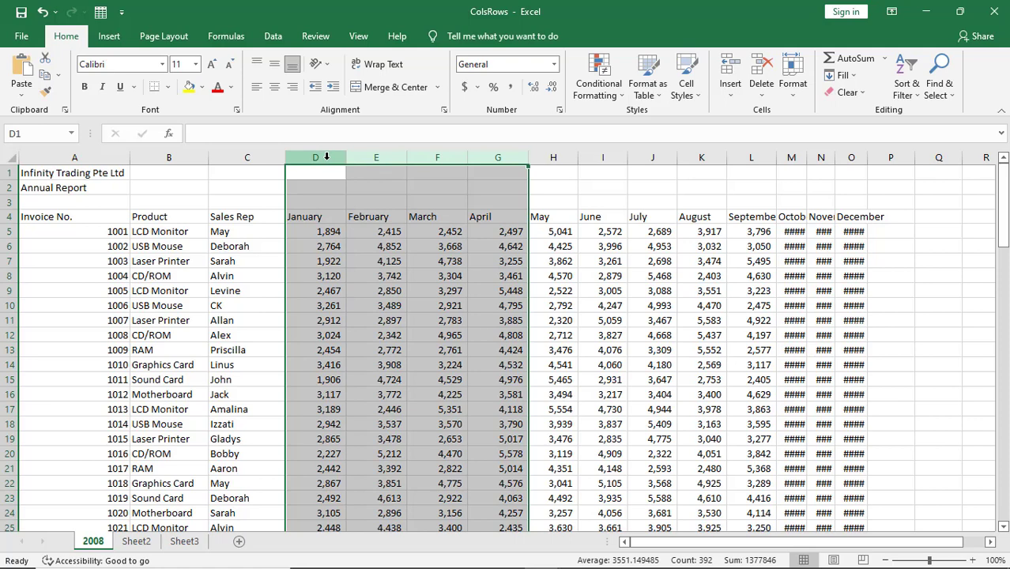
Check the widened columns D, E, F and G one by one, then return to the lesson.
left_click(326, 157)
left_click(382, 158)
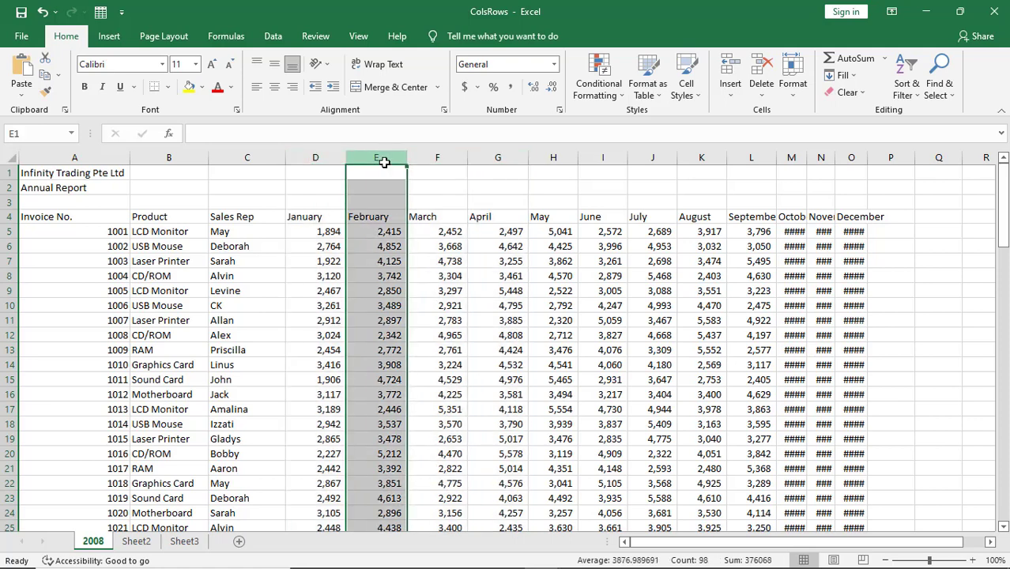
left_click(437, 158)
left_click(498, 158)
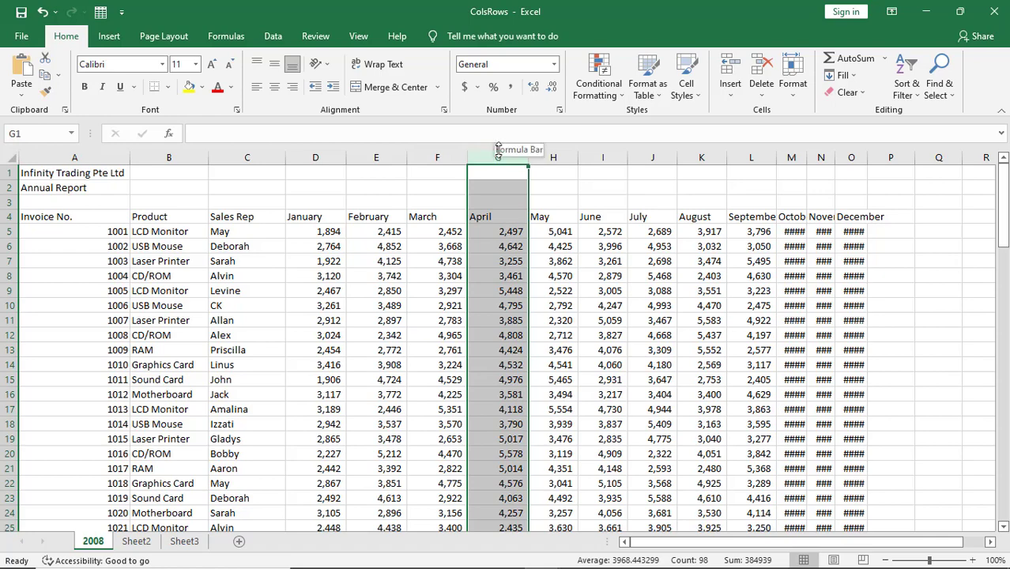
key("alt+Tab")
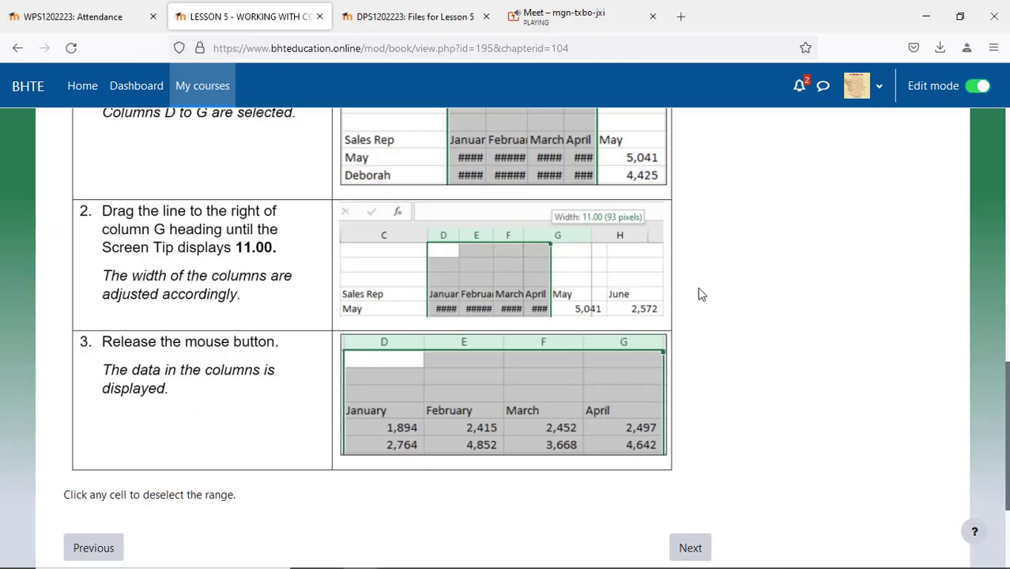
Advance to chapter 5.2 Adjusting the Row Height and scroll to its steps.
scroll(698, 294, "down", 3)
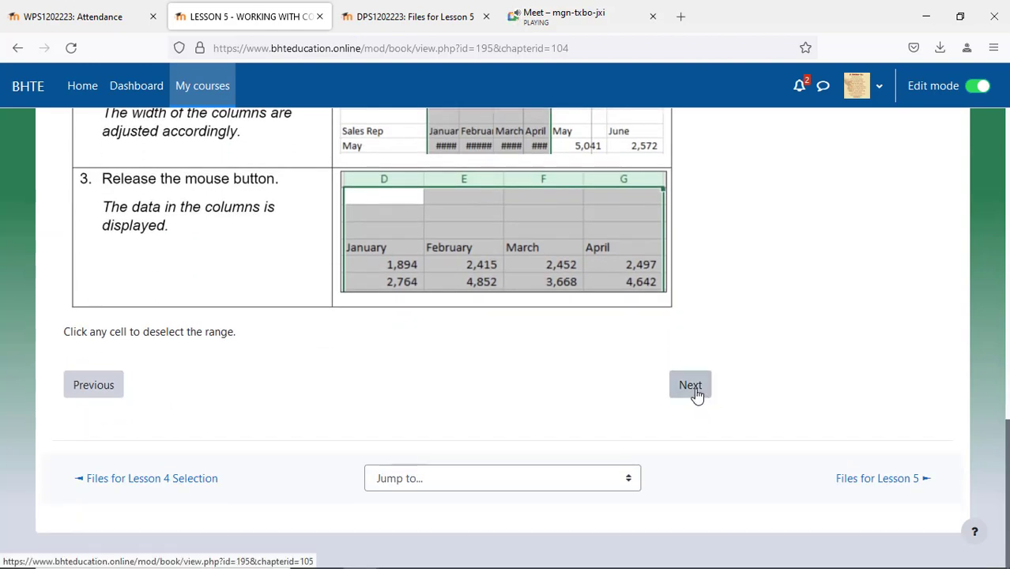
left_click(696, 395)
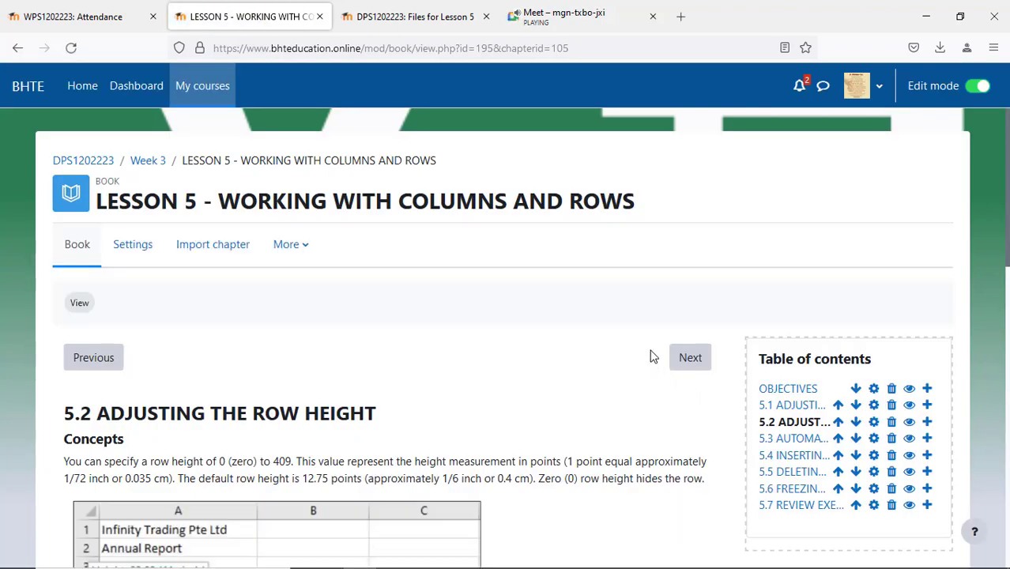
scroll(652, 358, "down", 3)
Clear the column selection by picking cell F11 and glance back at the lesson page.
key("alt+Tab")
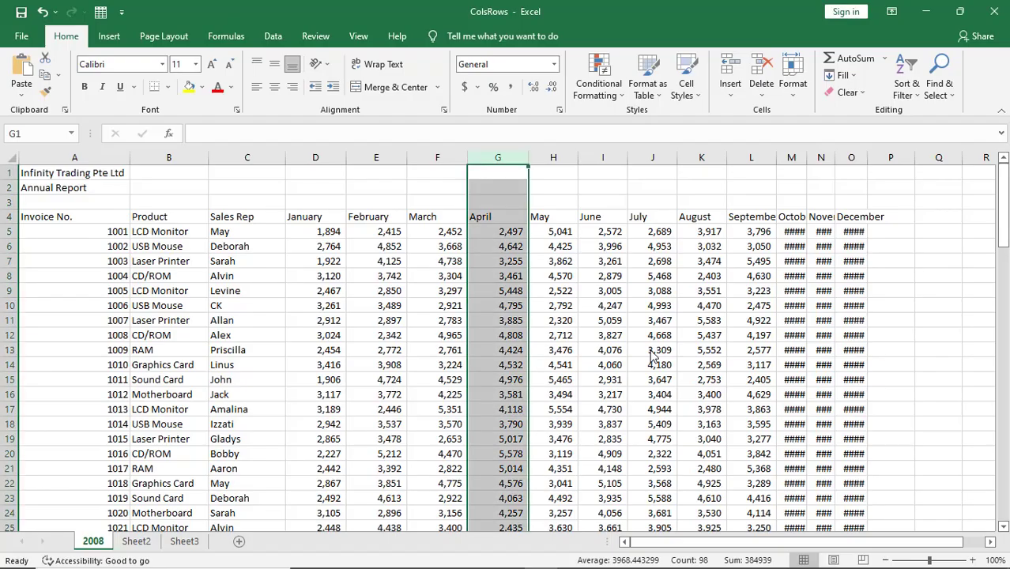
left_click(444, 323)
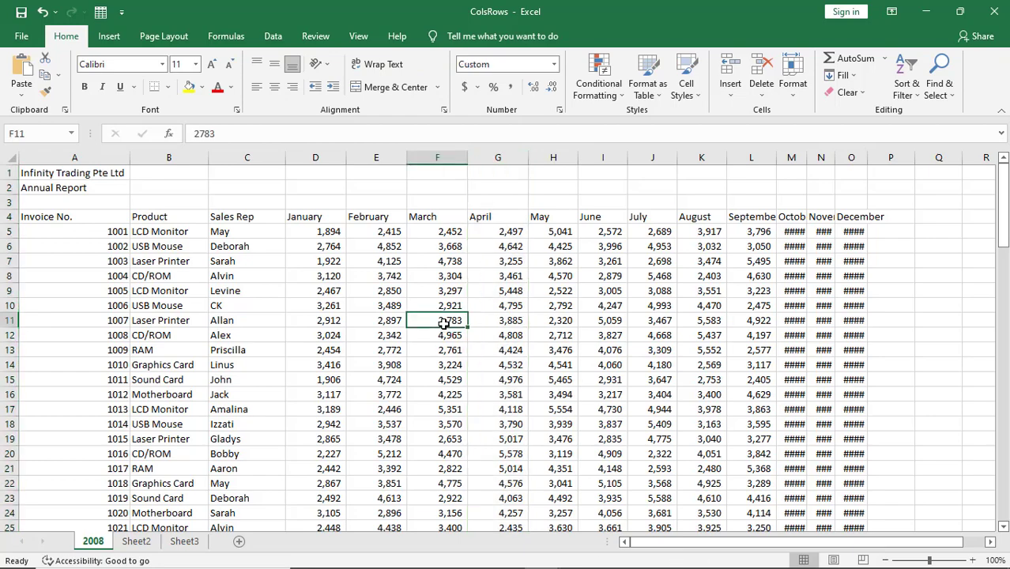
key("alt+Tab")
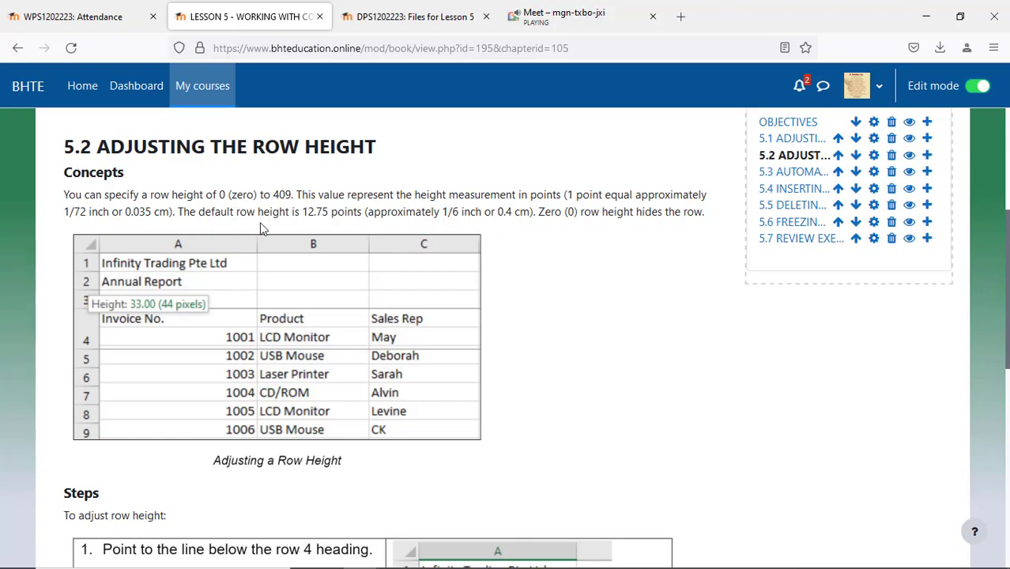
key("alt+Tab")
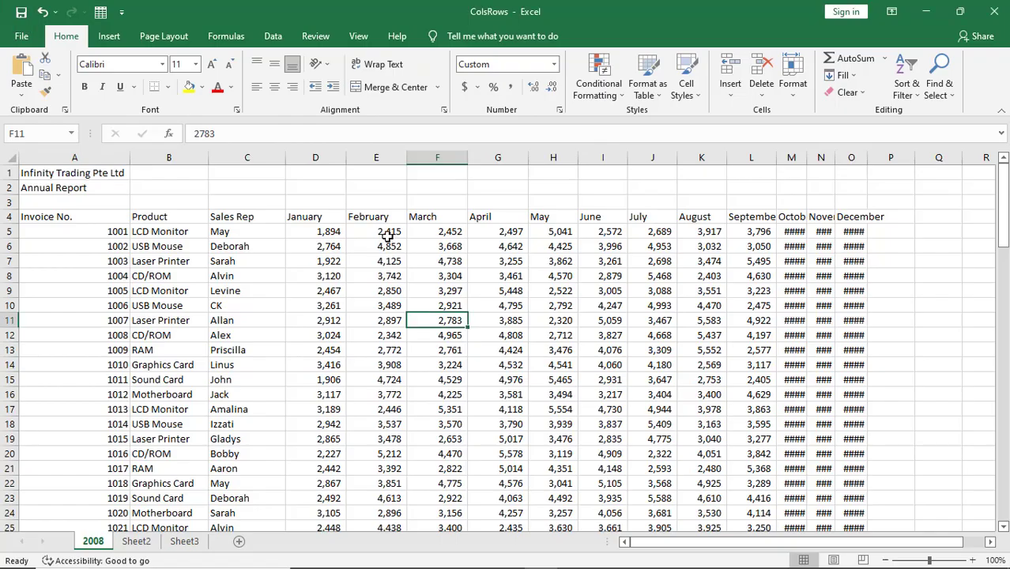
View row 6's height of 15 in the Row Height dialog and cancel without changes.
left_click(11, 246)
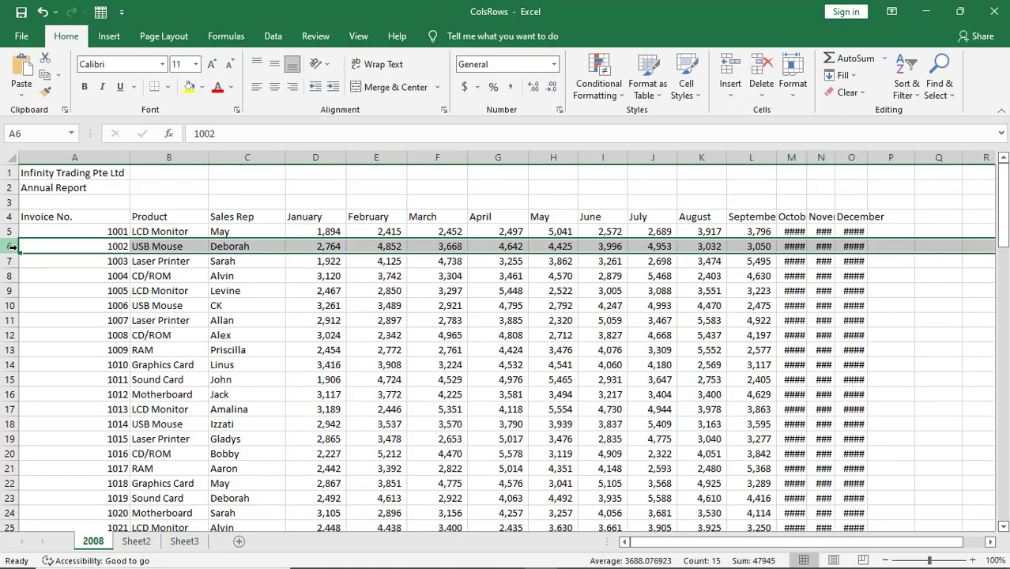
right_click(12, 246)
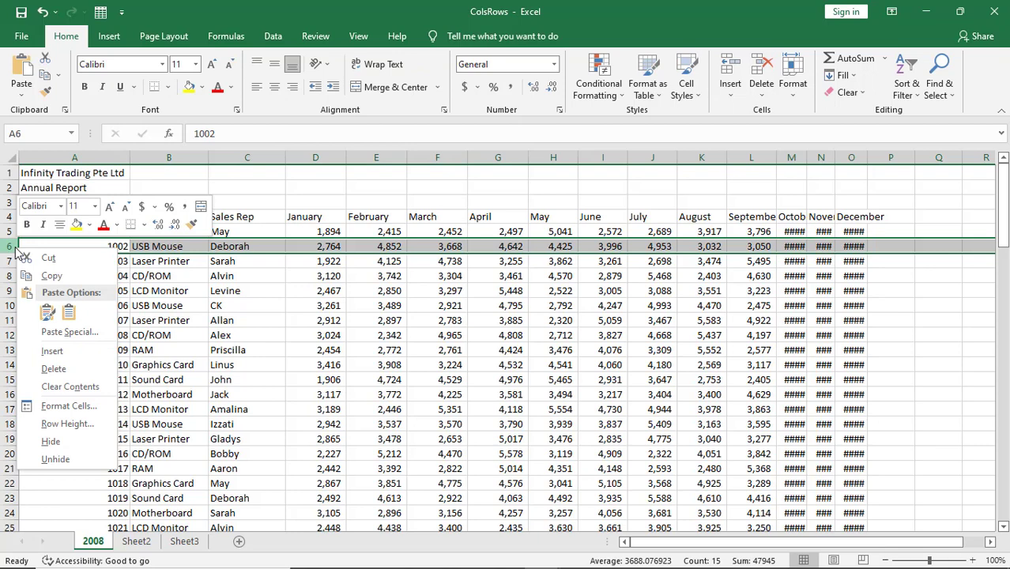
left_click(67, 424)
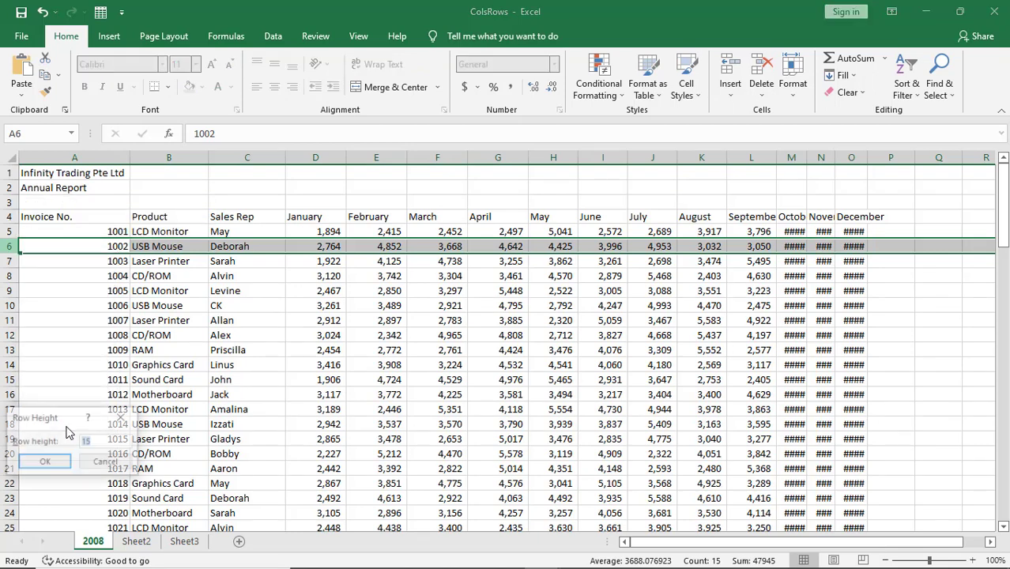
left_click(109, 463)
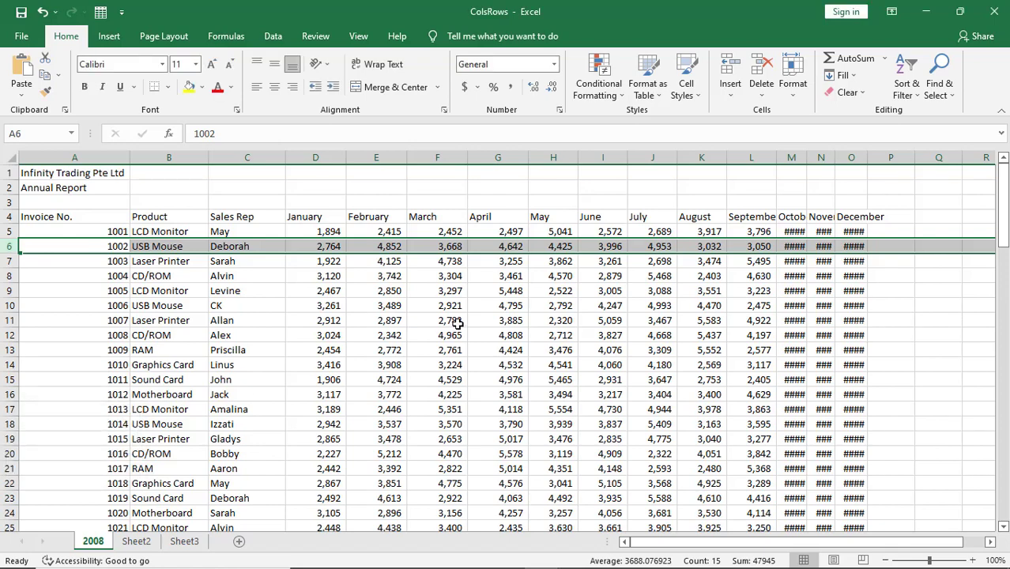
key("alt+Tab")
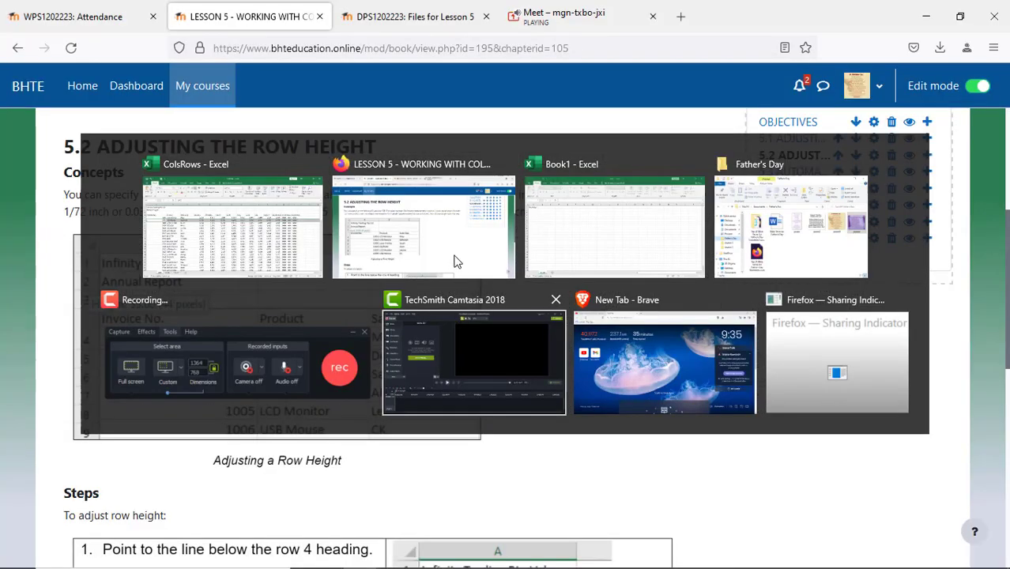
left_click(454, 247)
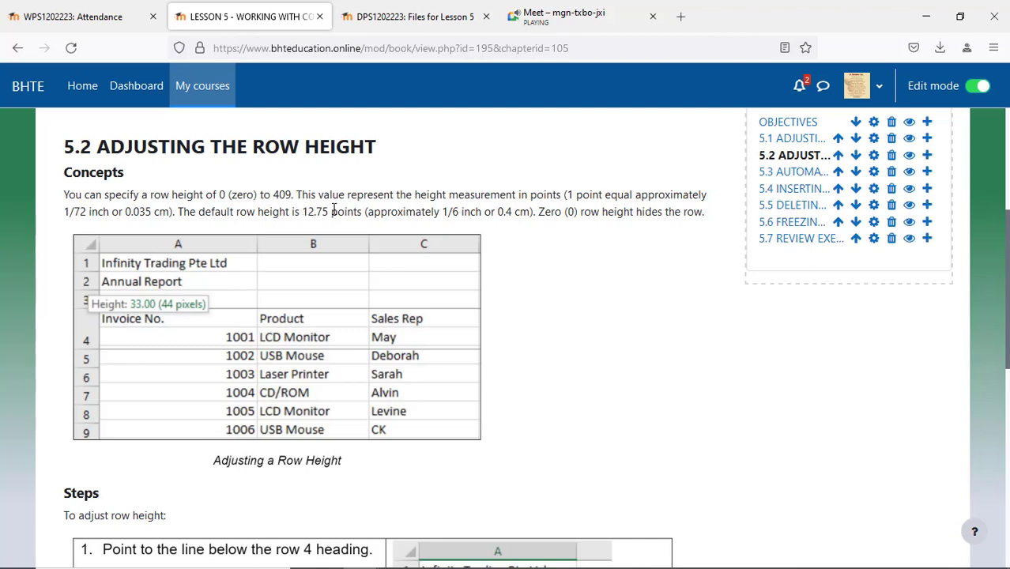
left_click(349, 211, "shift")
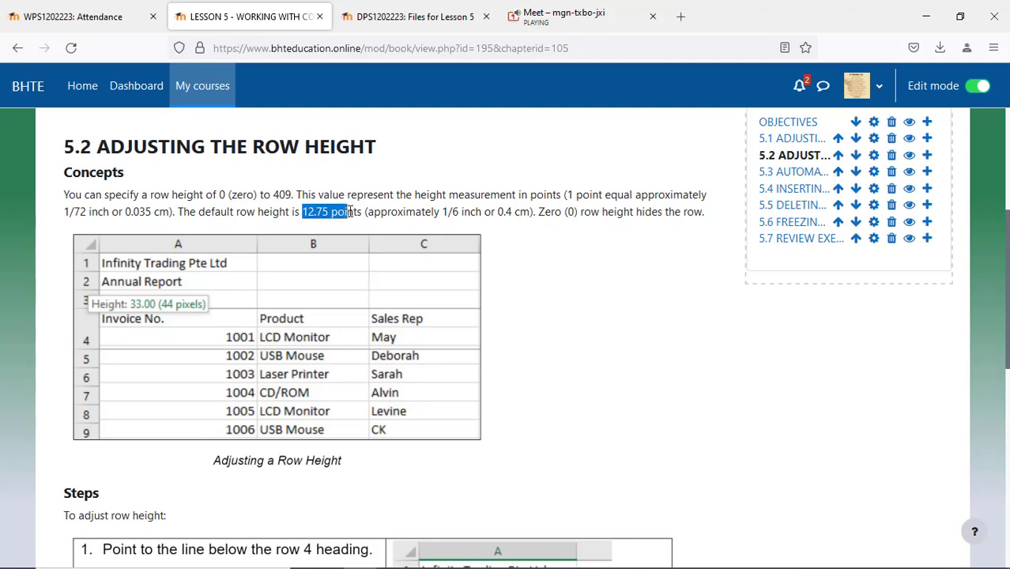
left_click(557, 283)
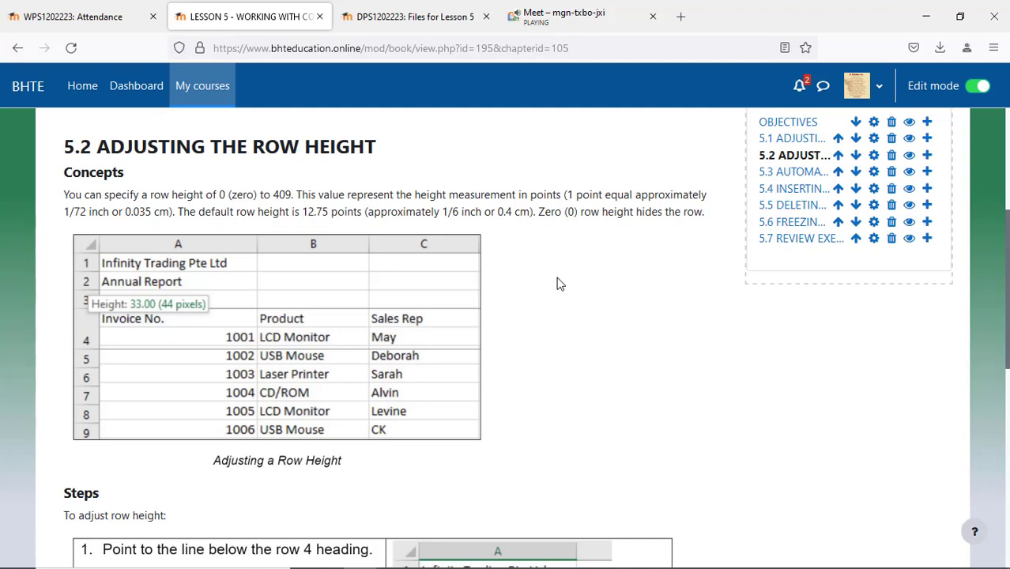
scroll(557, 283, "down", 3)
scroll(558, 283, "up", 2)
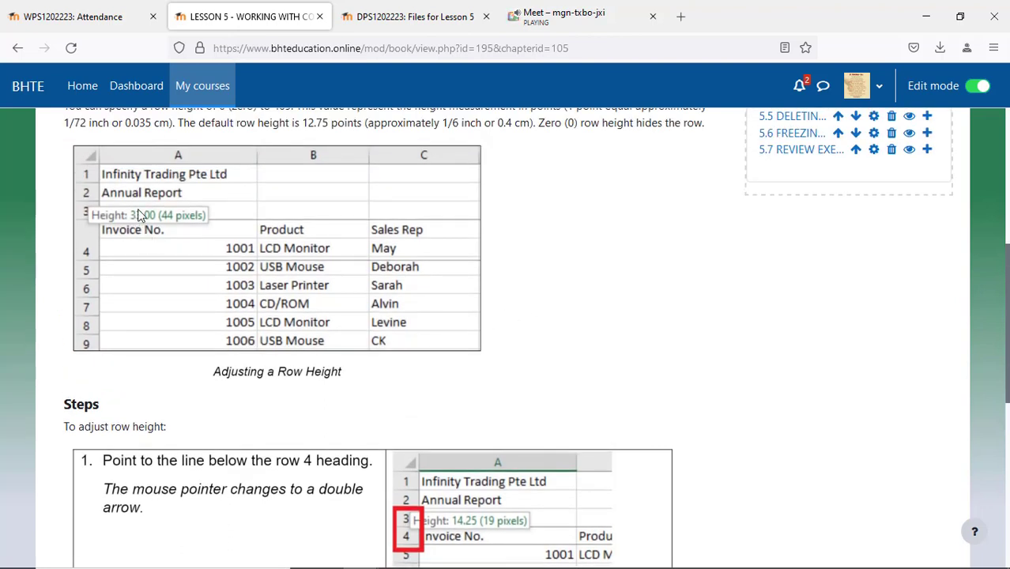
scroll(620, 277, "down", 2)
scroll(621, 276, "down", 2)
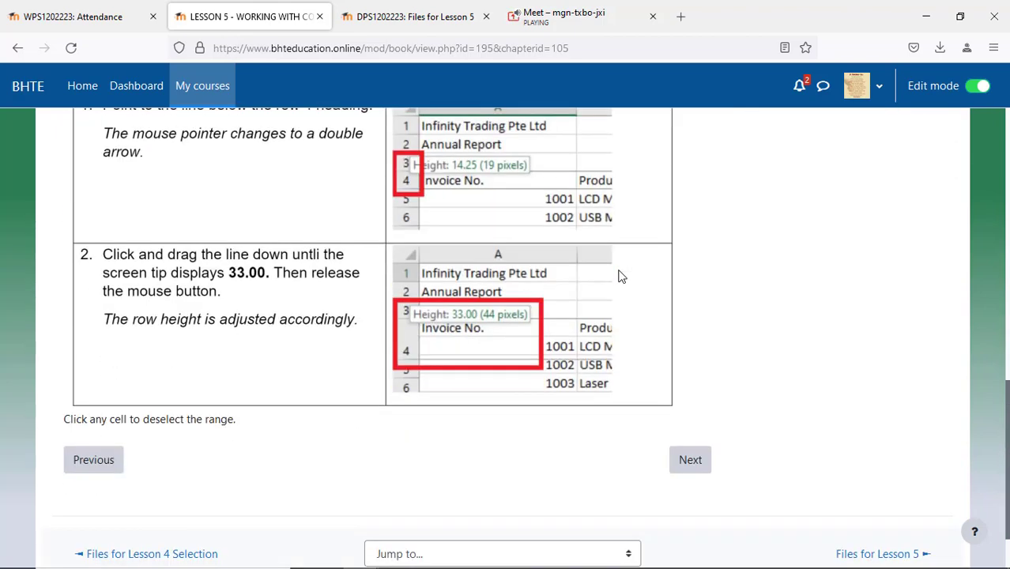
scroll(620, 276, "up", 1)
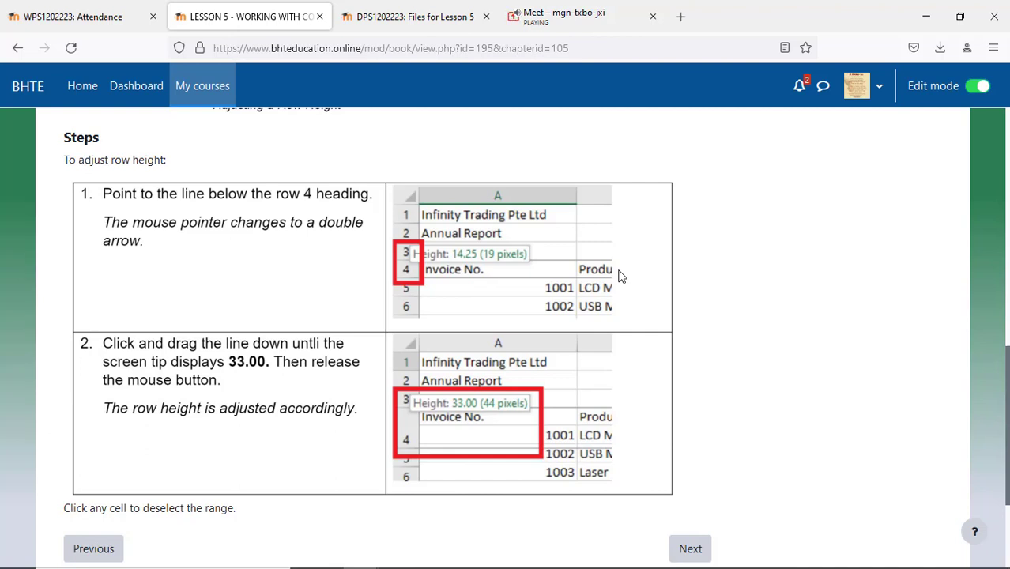
mouse_move(542, 562)
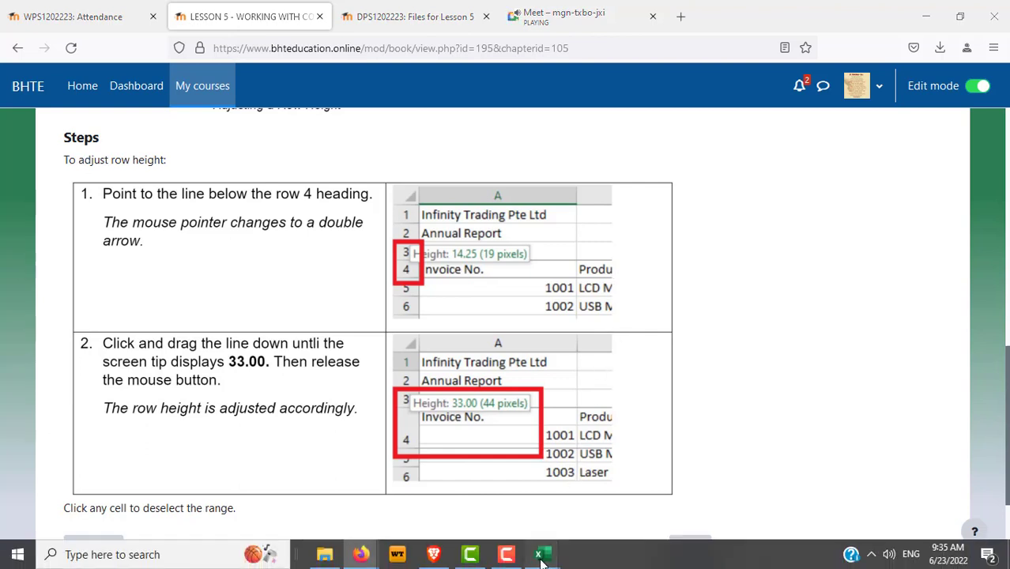
Drag the boundary below row 4 down to about 30.75 points, then select row 4.
left_click(633, 490)
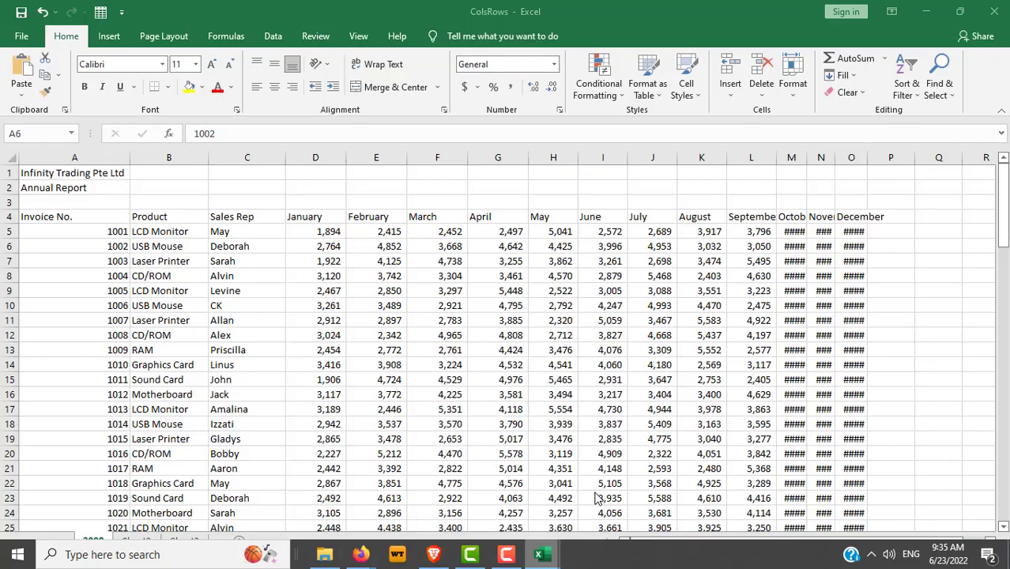
left_click(75, 315)
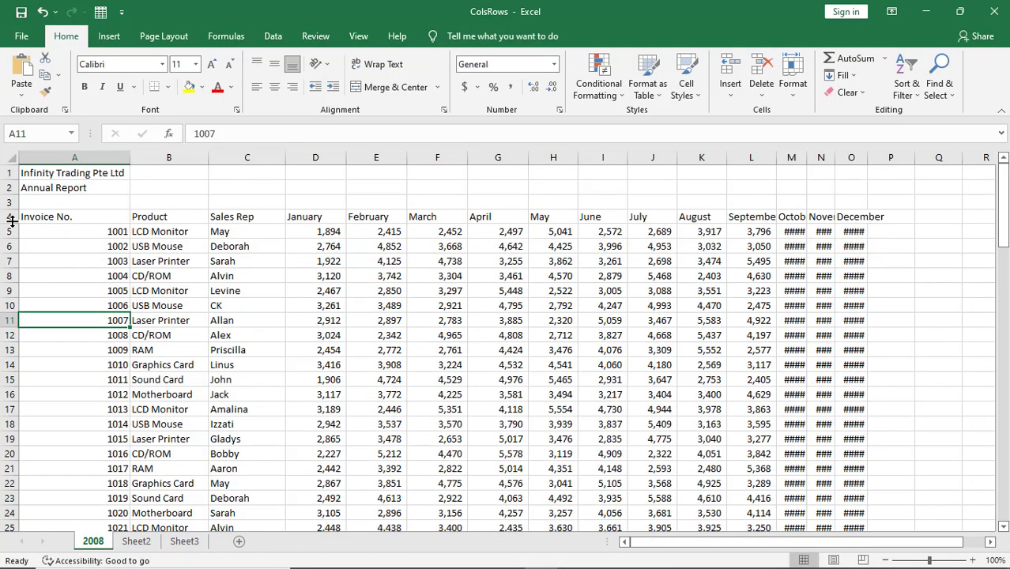
left_click_drag(11, 222, 11, 222)
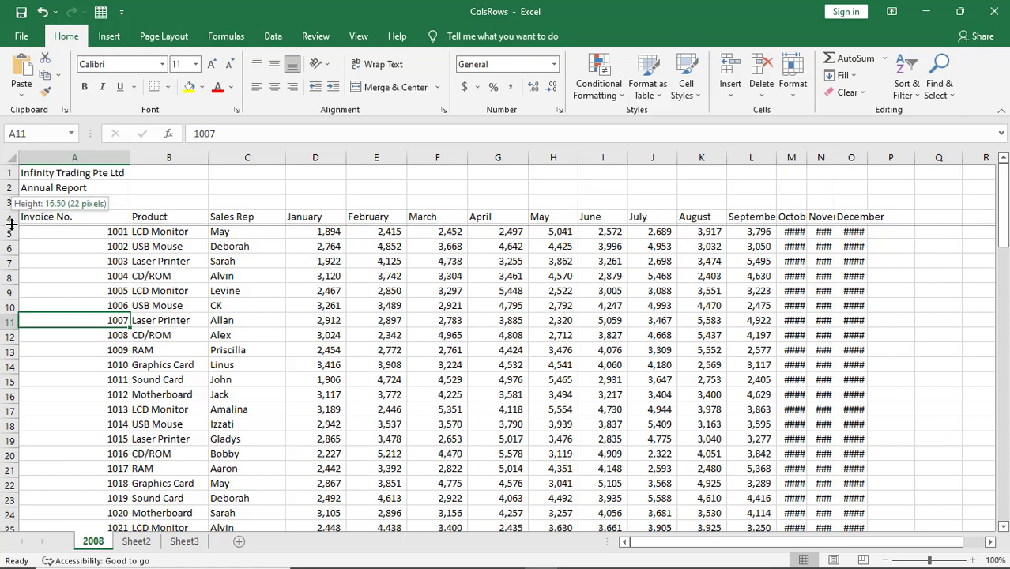
left_click_drag(11, 222, 6, 239)
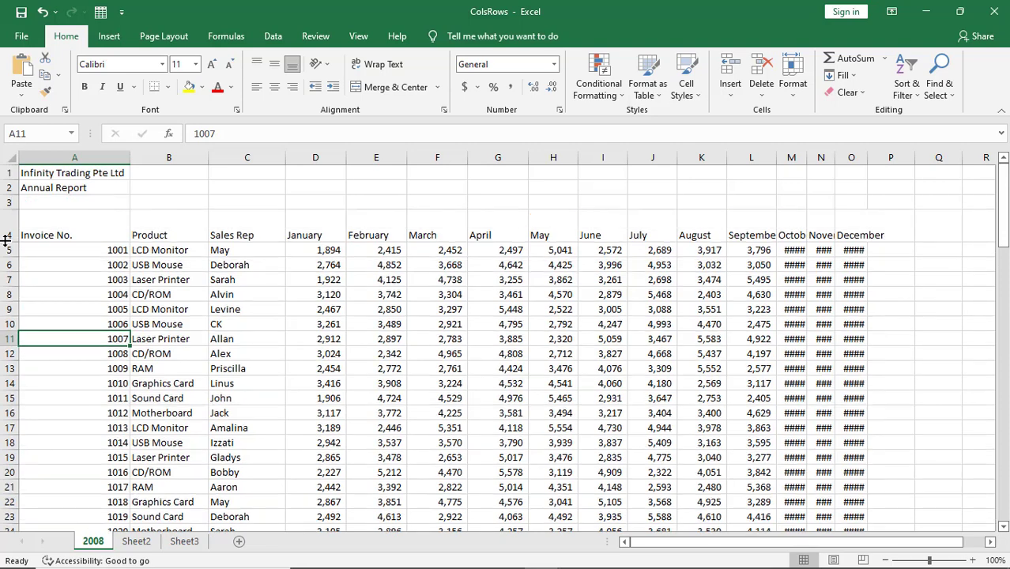
left_click(8, 225)
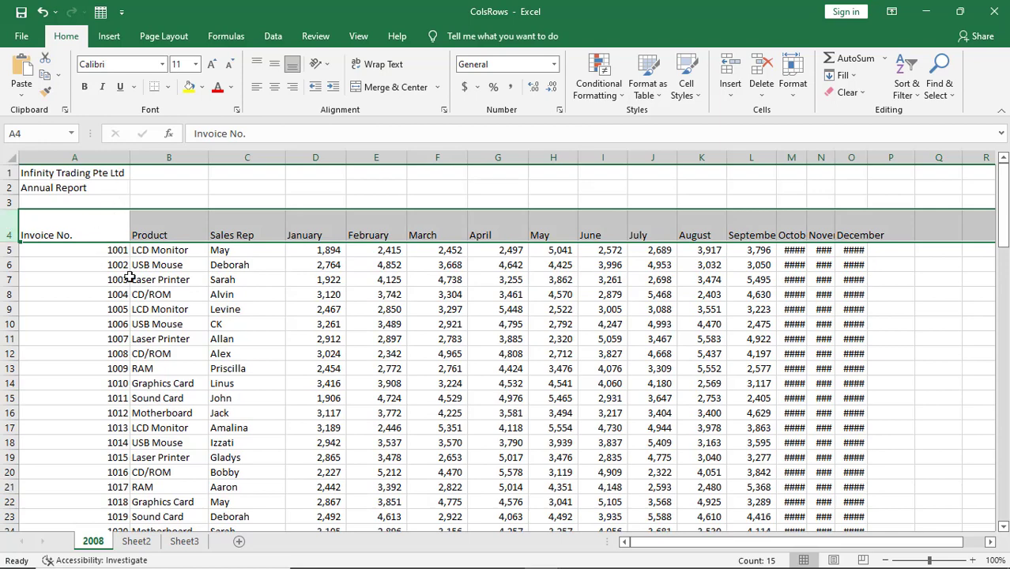
key("alt+Tab")
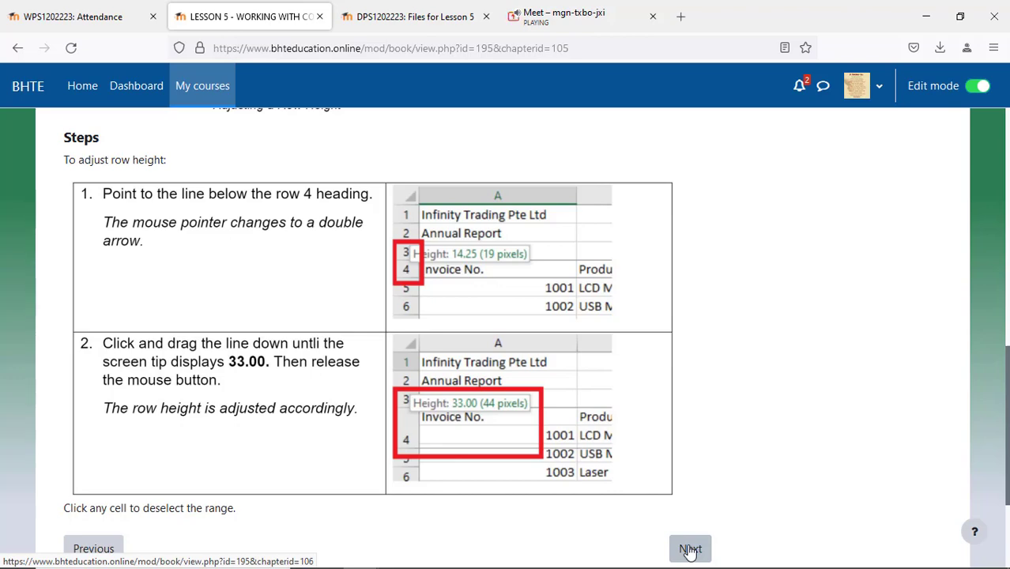
Open chapter 5.3 Automatically Adjusting Column and scroll through its steps.
left_click(690, 549)
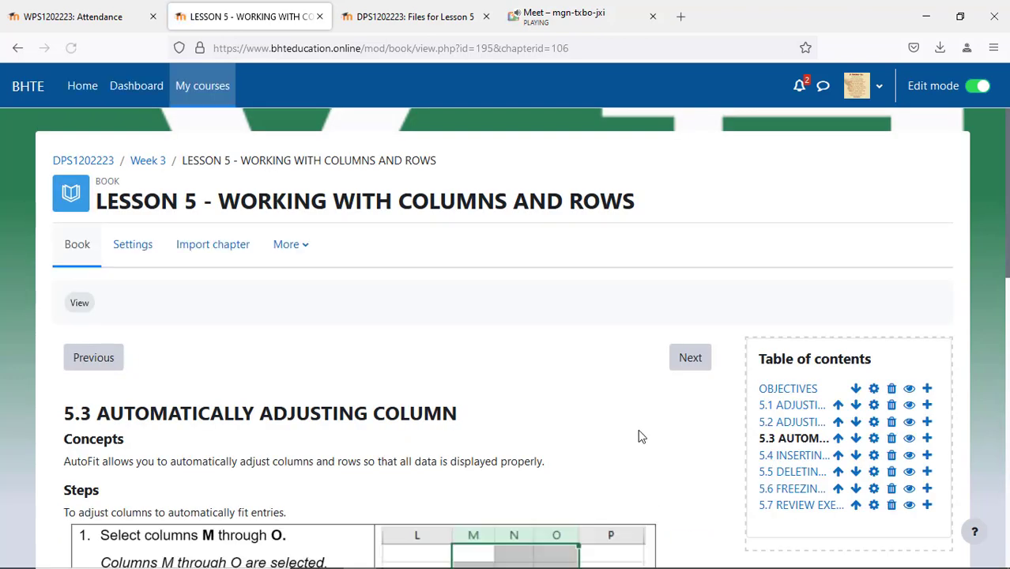
scroll(639, 431, "down", 3)
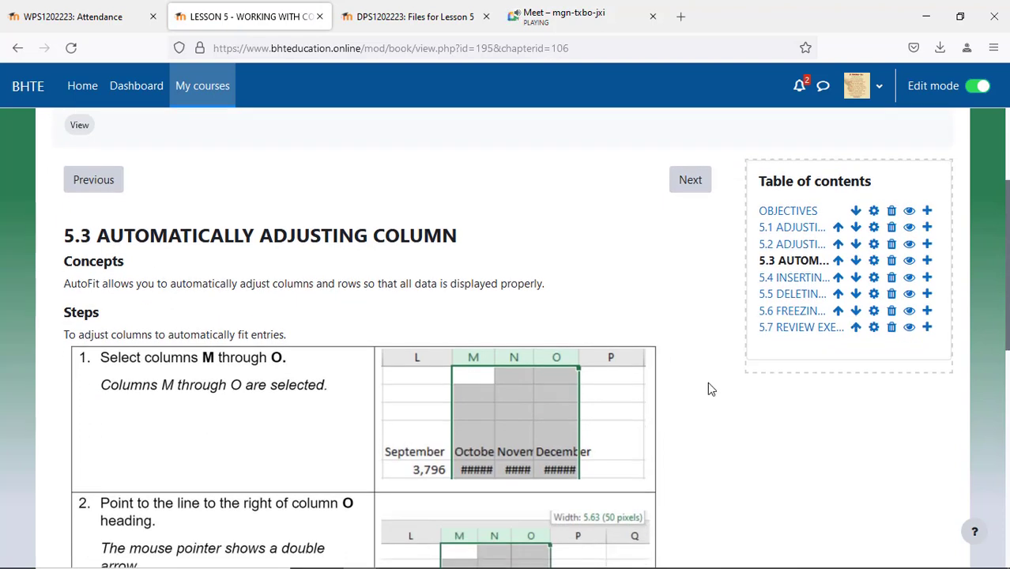
scroll(708, 387, "down", 2)
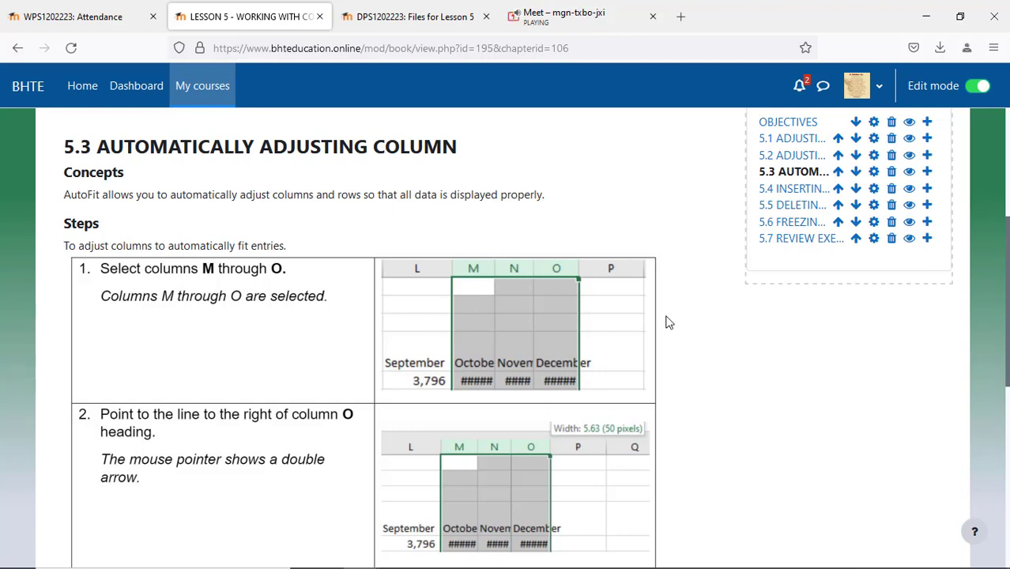
scroll(685, 326, "down", 3)
scroll(684, 326, "down", 1)
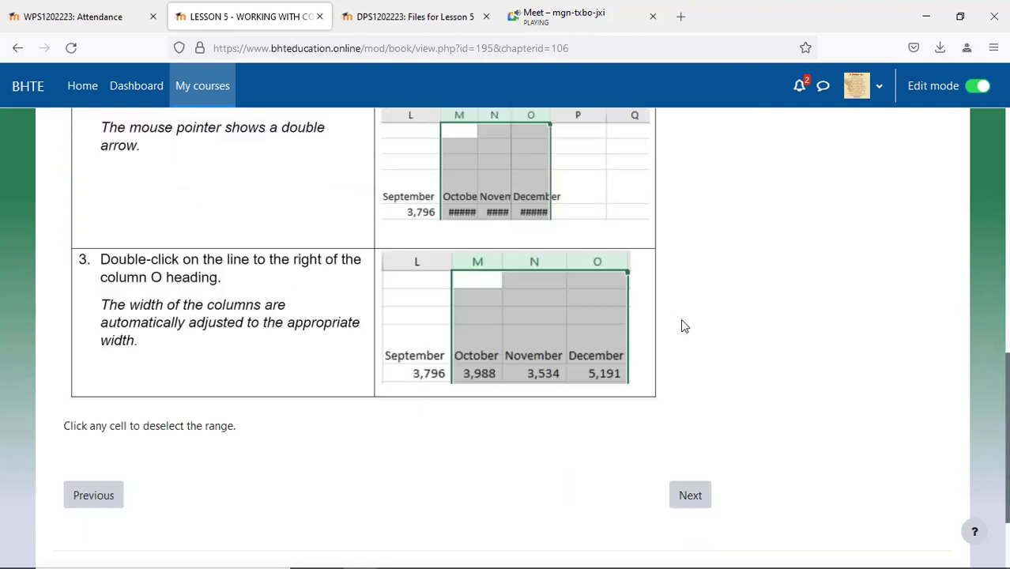
scroll(684, 326, "down", 1)
scroll(685, 327, "up", 2)
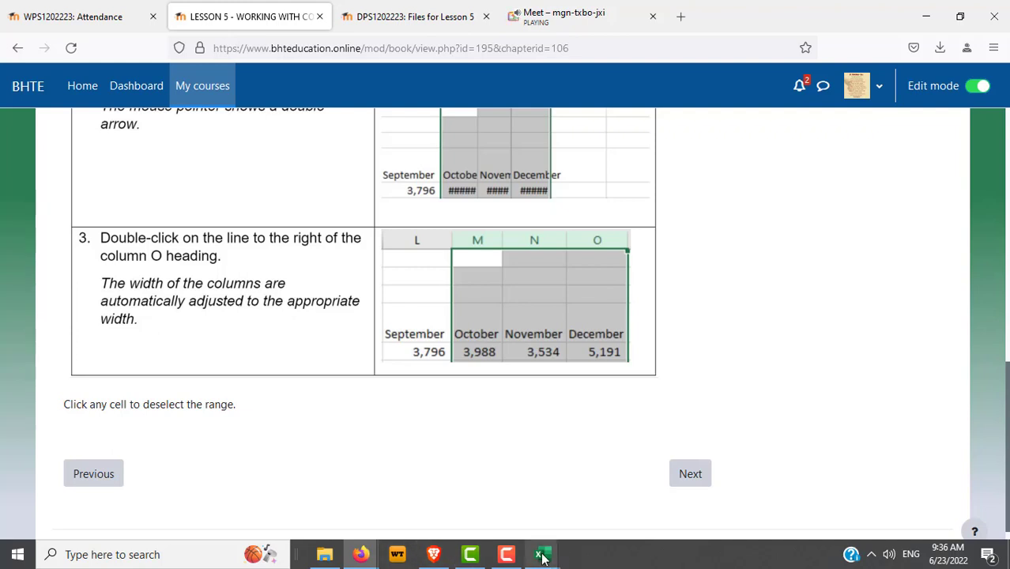
In the ColsRows workbook, select columns M through O and autofit them to their contents.
mouse_move(542, 557)
left_click(596, 492)
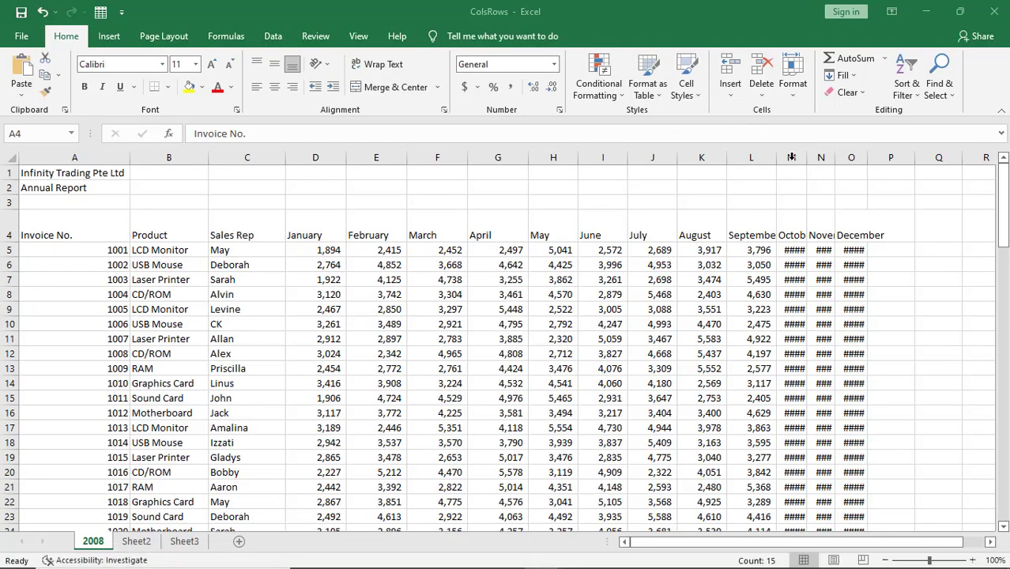
left_click_drag(791, 157, 855, 155)
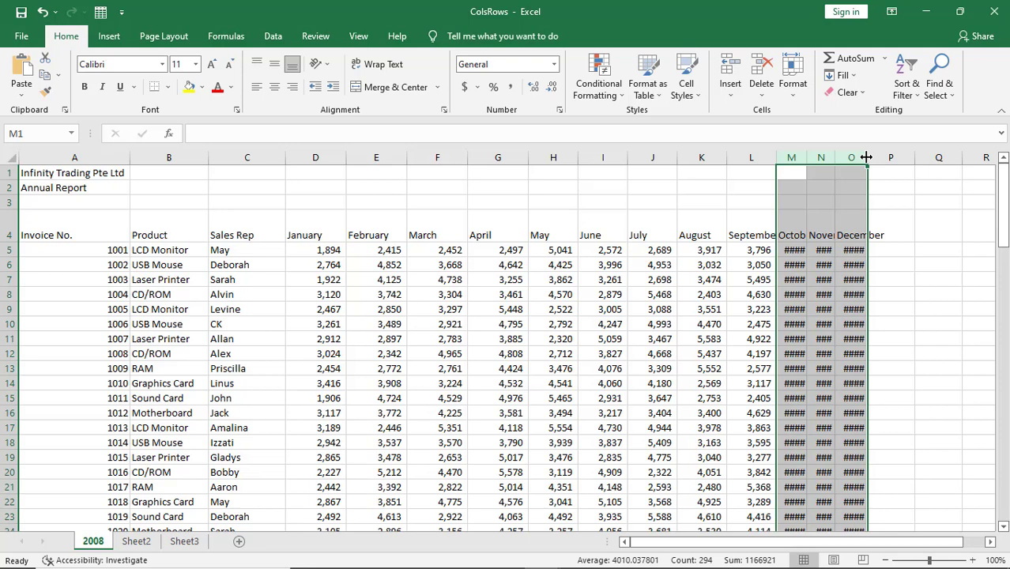
double_click(866, 157)
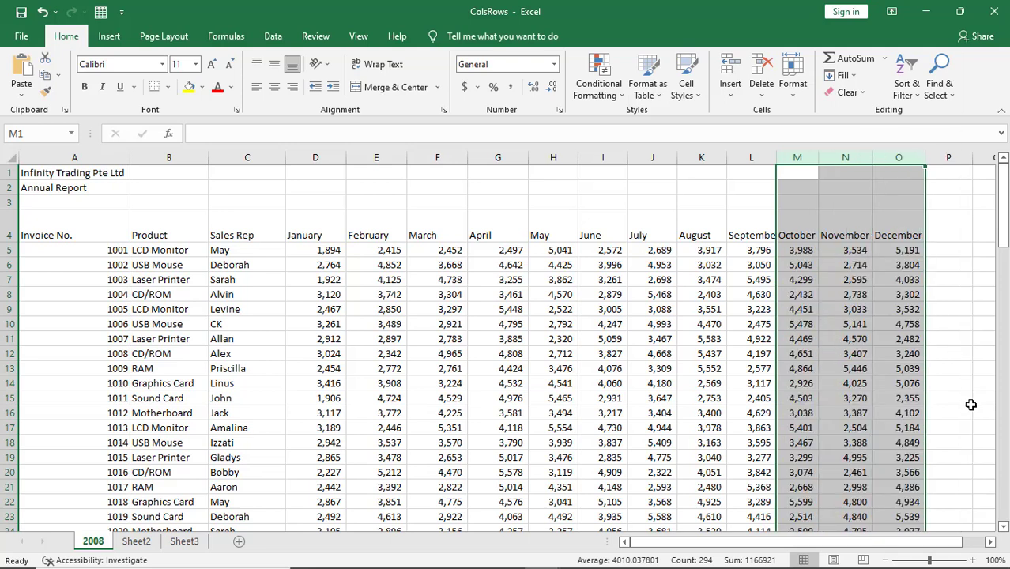
left_click(970, 403)
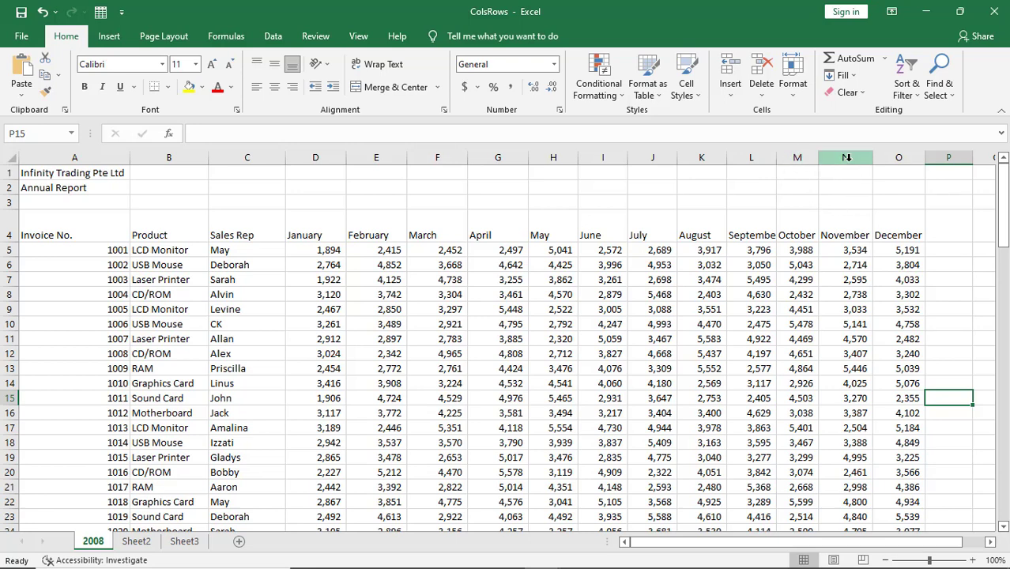
Check that the October, November and December columns and headings M4–O4 now display fully.
left_click(846, 158)
left_click(899, 159)
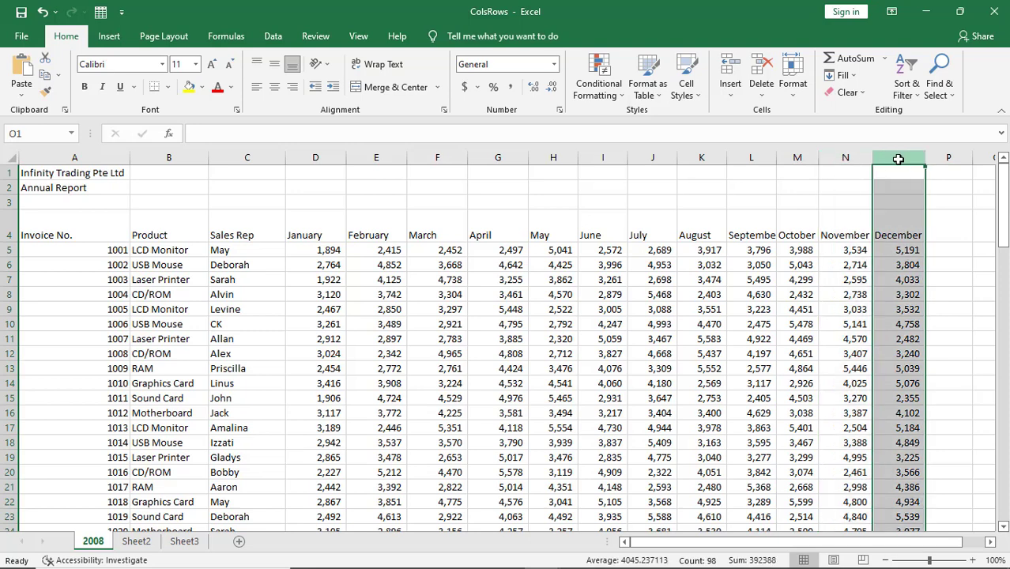
left_click(836, 236)
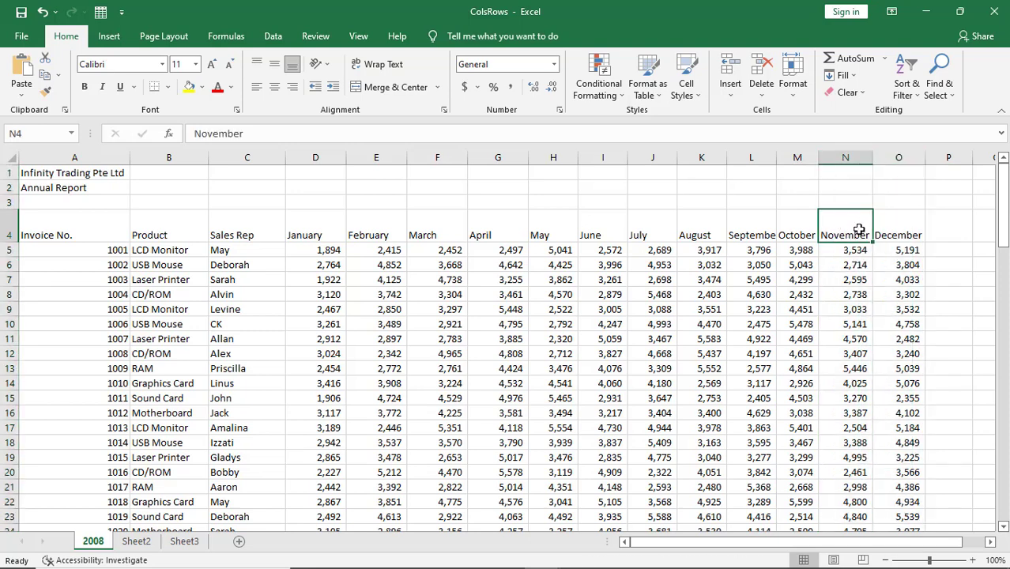
left_click(796, 235)
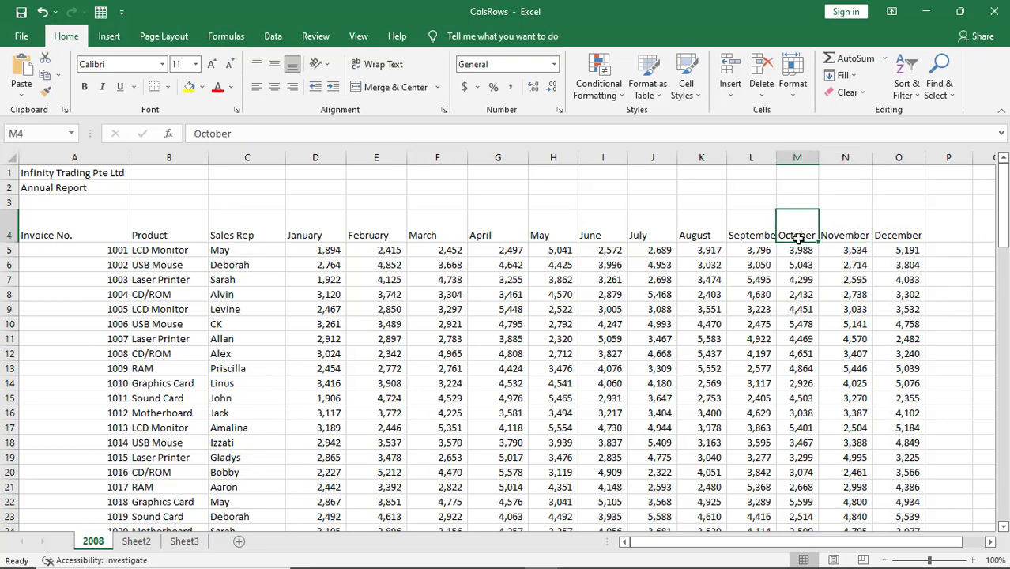
left_click(846, 233)
left_click(898, 235)
left_click(802, 237)
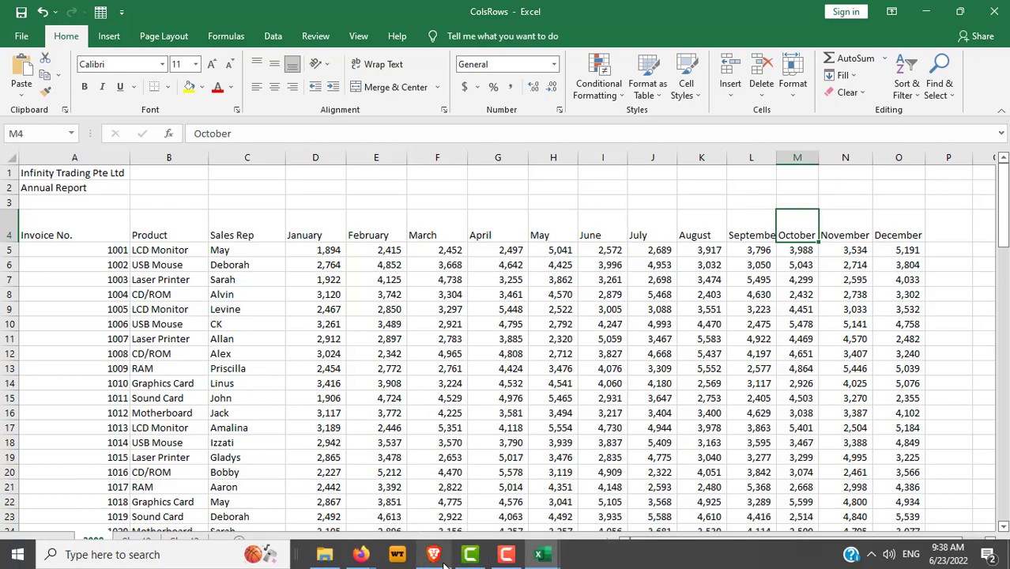
mouse_move(433, 555)
mouse_move(354, 554)
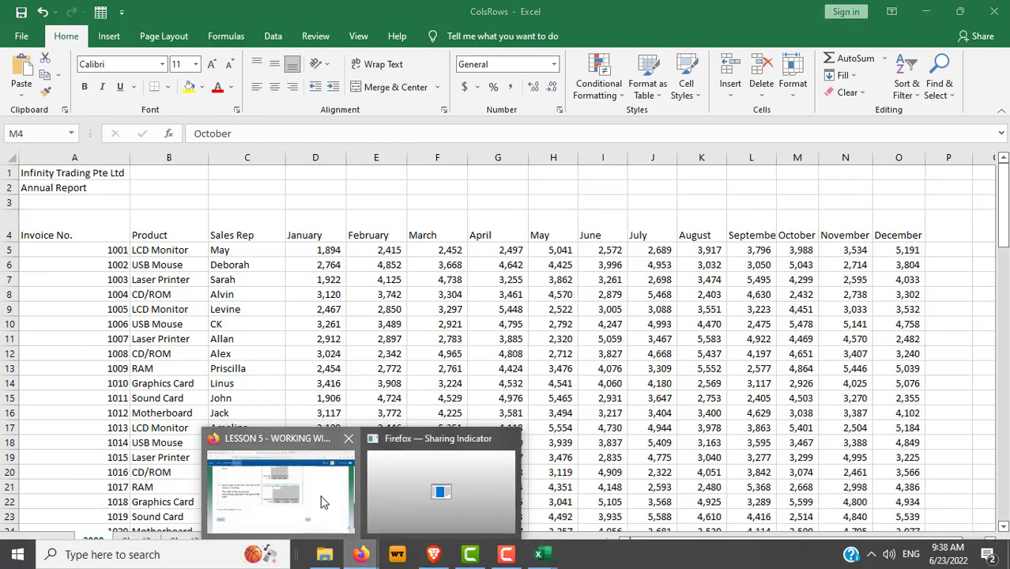
left_click(323, 502)
left_click(690, 477)
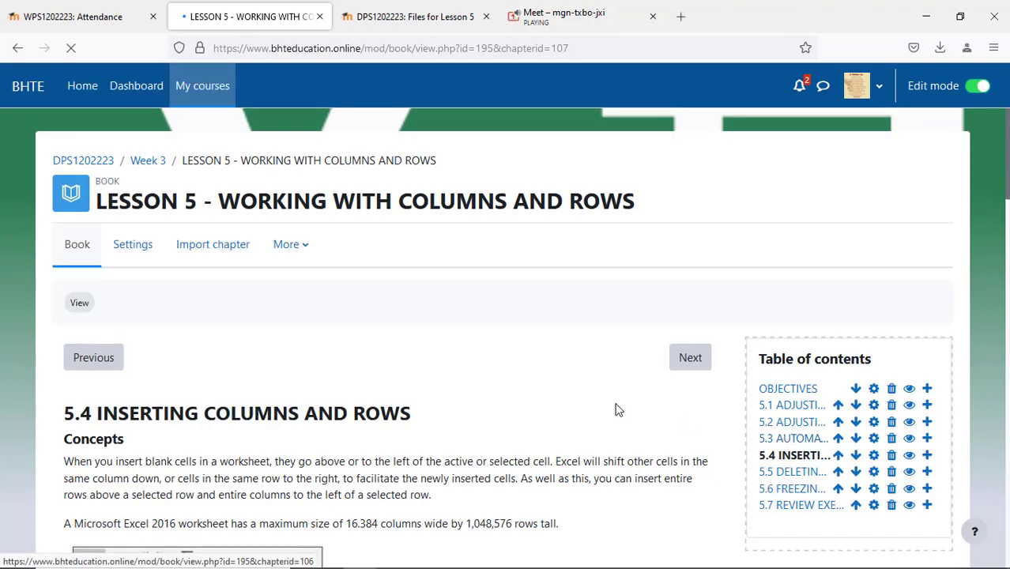
scroll(619, 409, "down", 5)
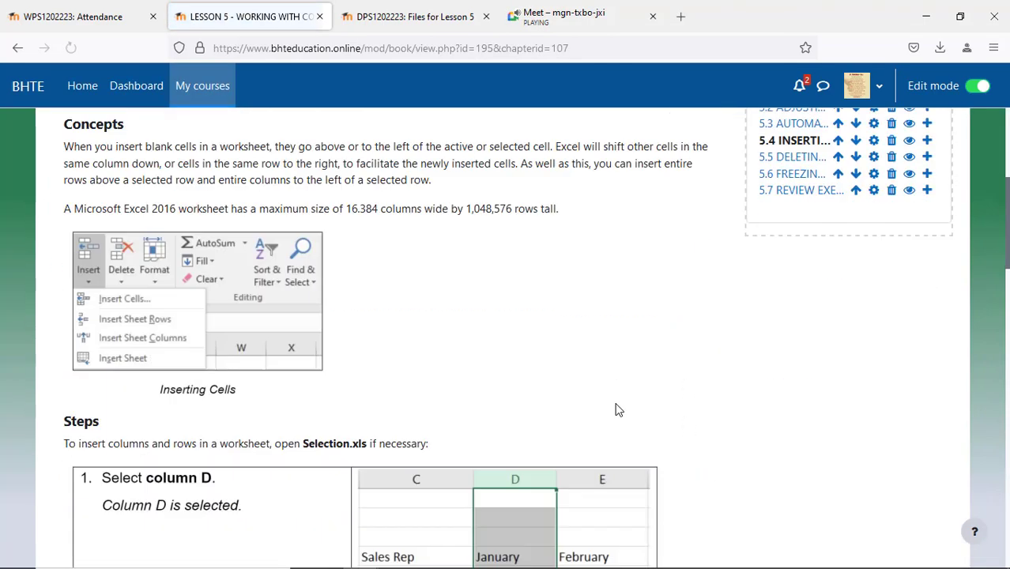
scroll(660, 388, "down", 3)
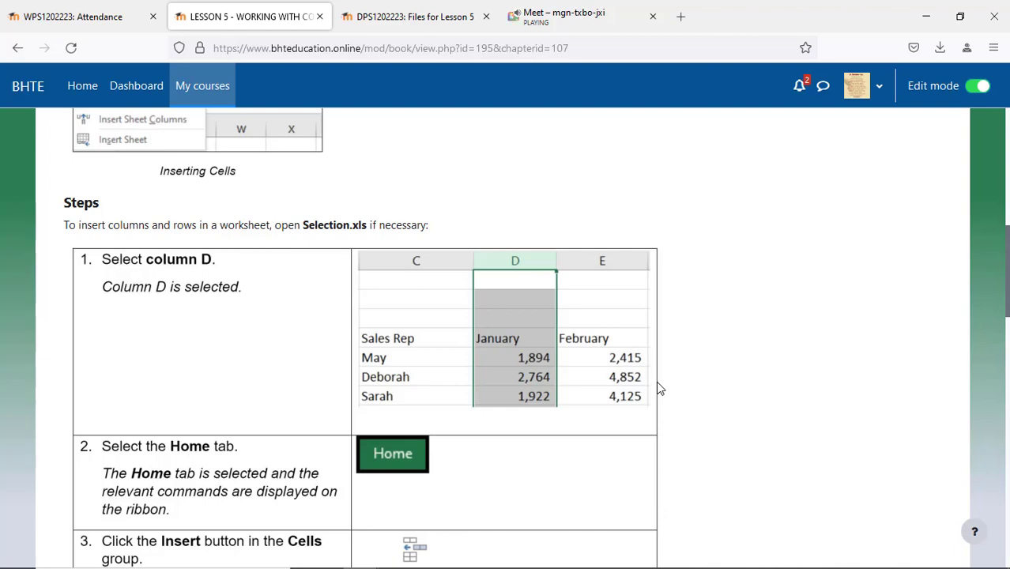
scroll(660, 389, "down", 3)
scroll(659, 386, "down", 2)
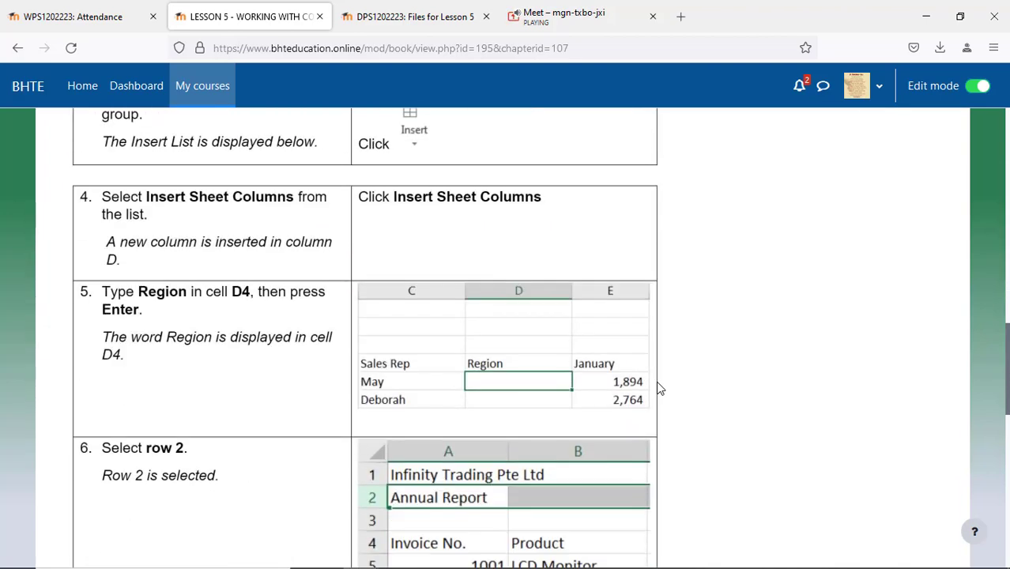
scroll(659, 386, "down", 3)
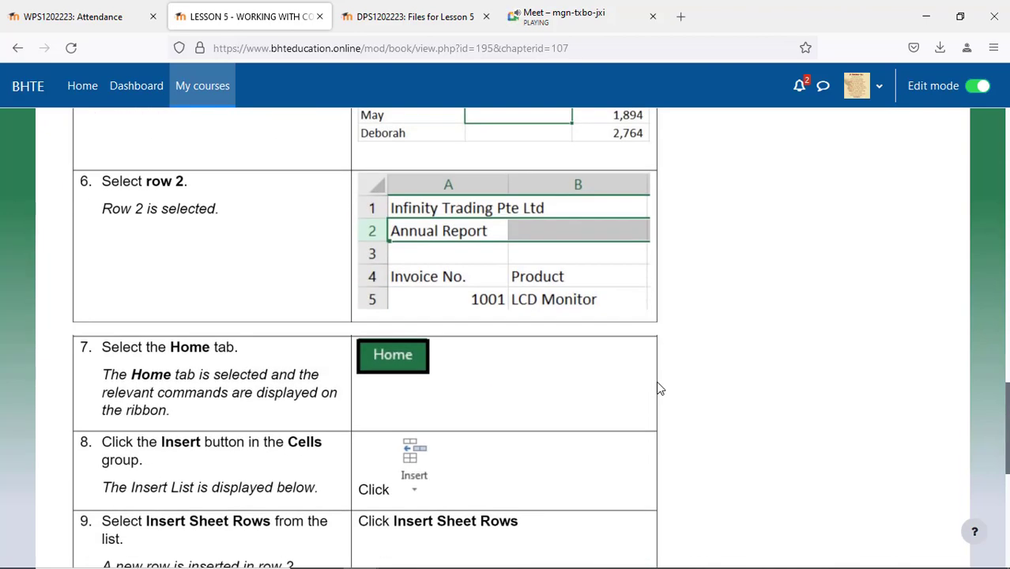
scroll(659, 389, "down", 3)
scroll(659, 389, "down", 2)
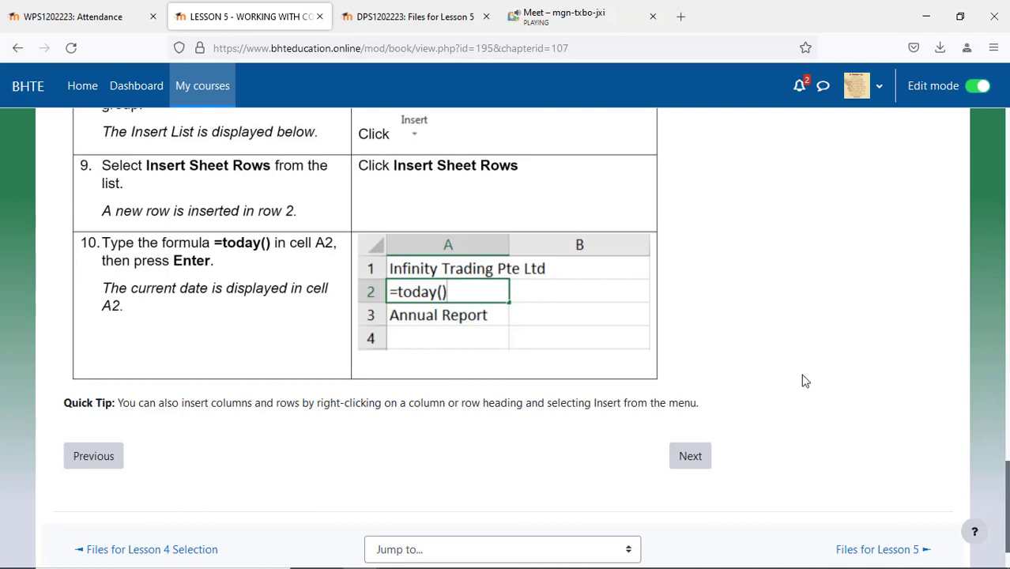
scroll(805, 381, "up", 2)
scroll(805, 381, "up", 5)
scroll(804, 381, "up", 6)
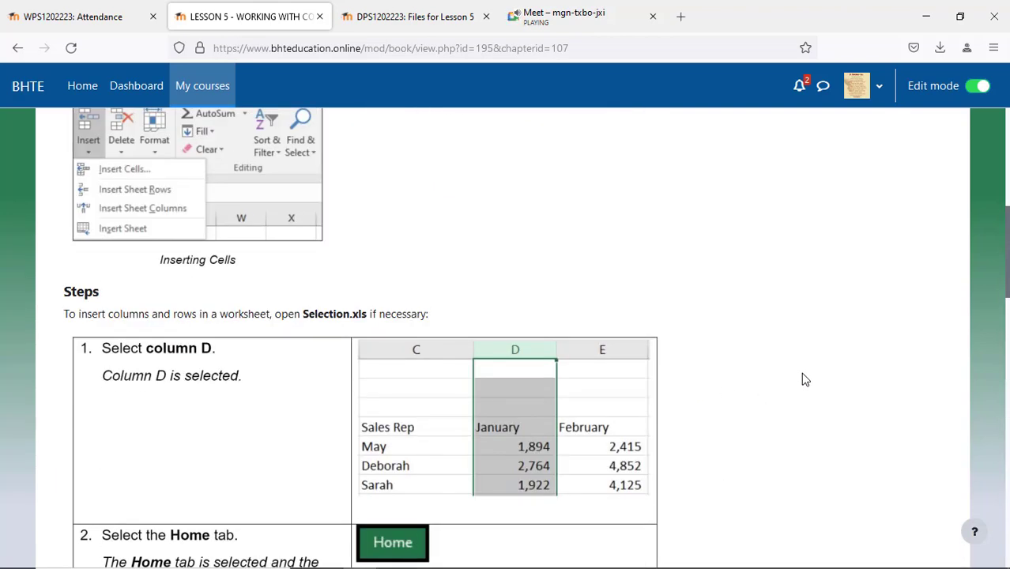
scroll(805, 381, "up", 3)
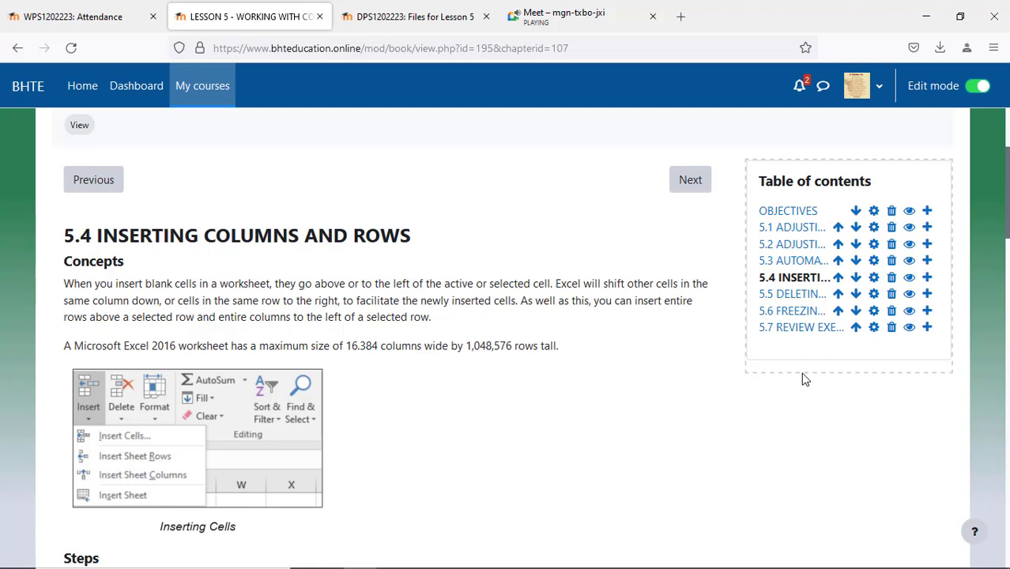
scroll(804, 379, "down", 3)
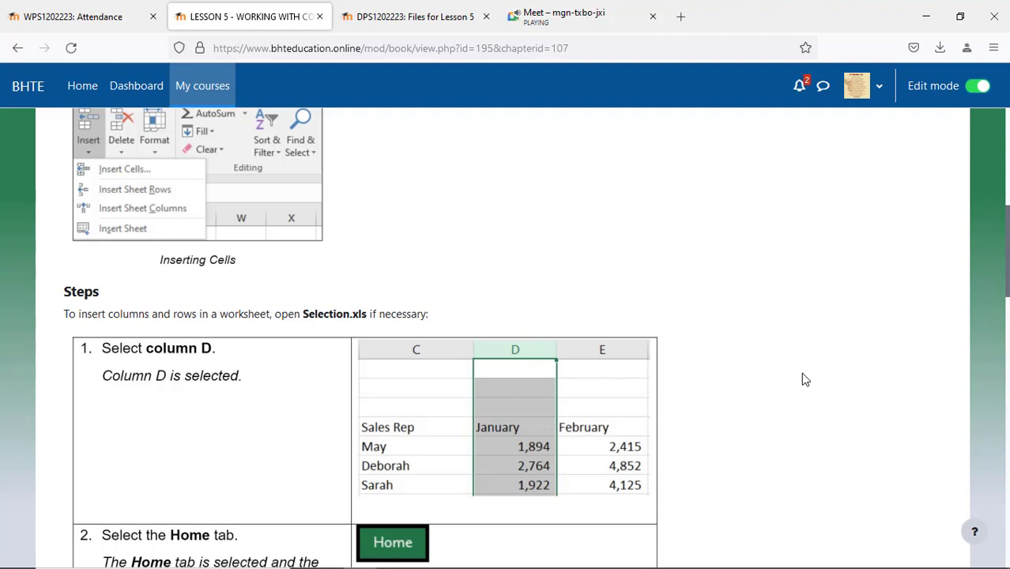
key("alt+Tab")
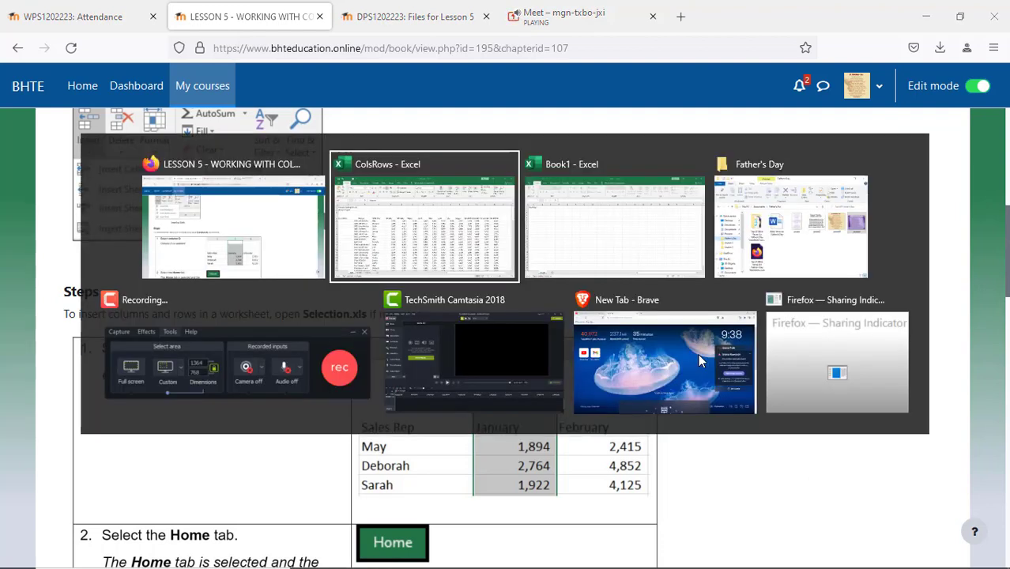
left_click(272, 227)
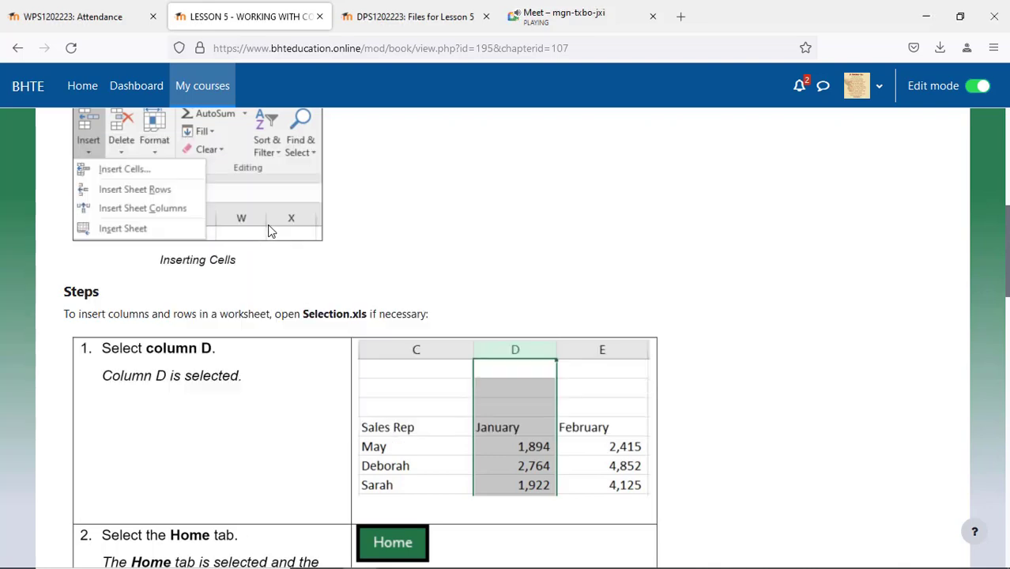
From Files for Lesson 5, download Selection.xlsx, open it and enable editing.
left_click(419, 17)
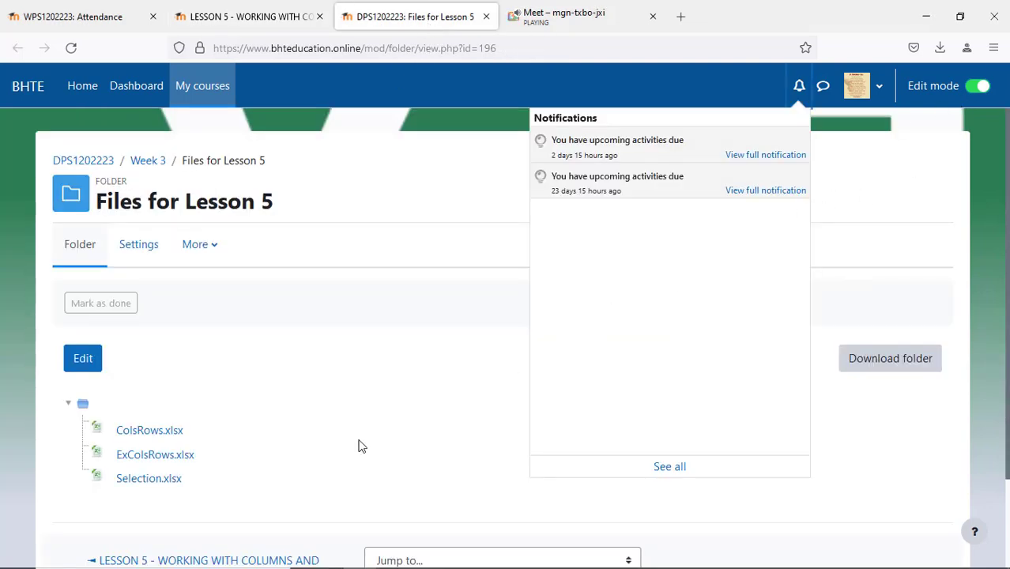
left_click(149, 480)
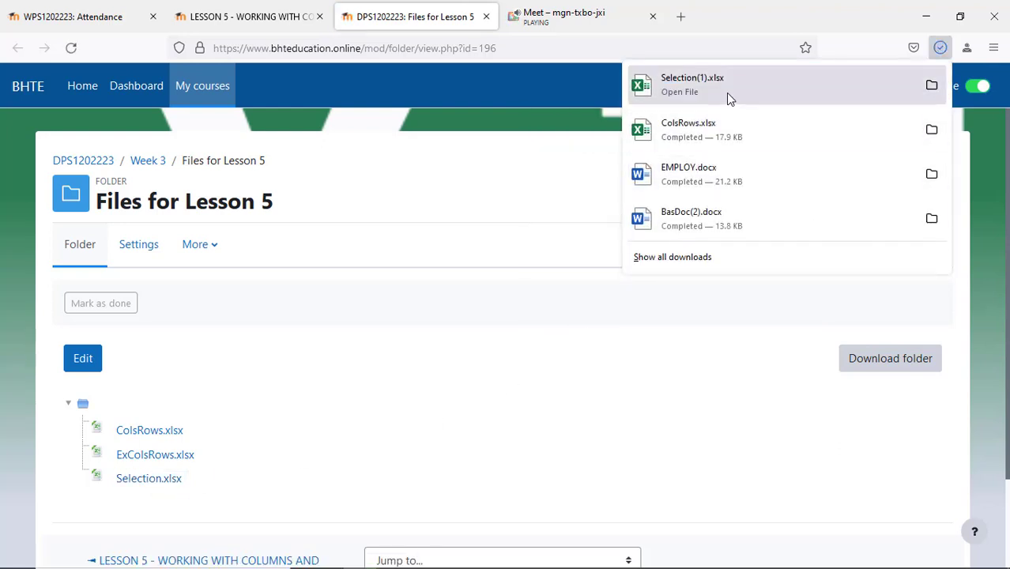
left_click(729, 97)
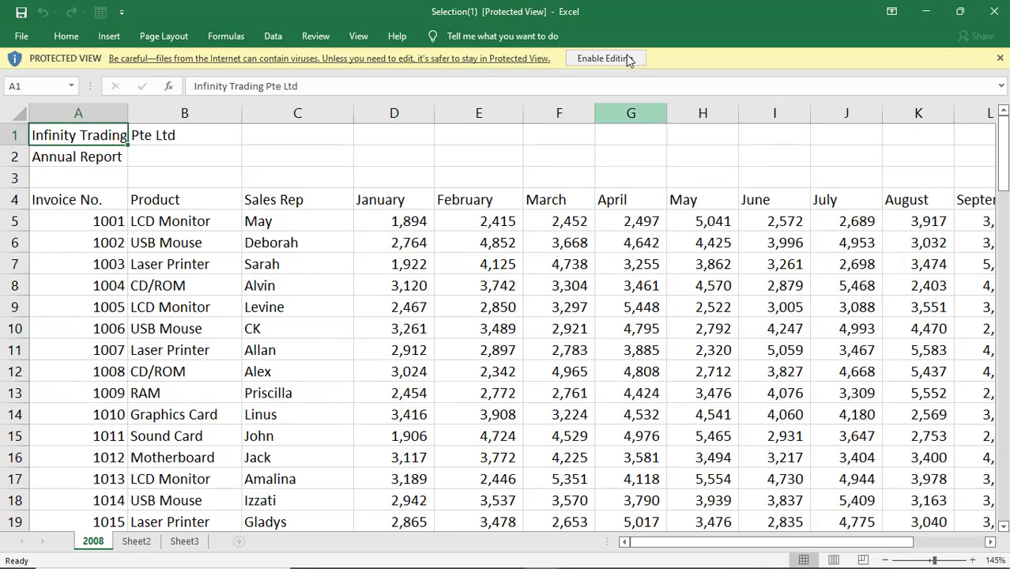
left_click(626, 54)
Review the lesson 5.4 instructions in the browser, then return to the Selection(1) workbook.
key("alt+Tab")
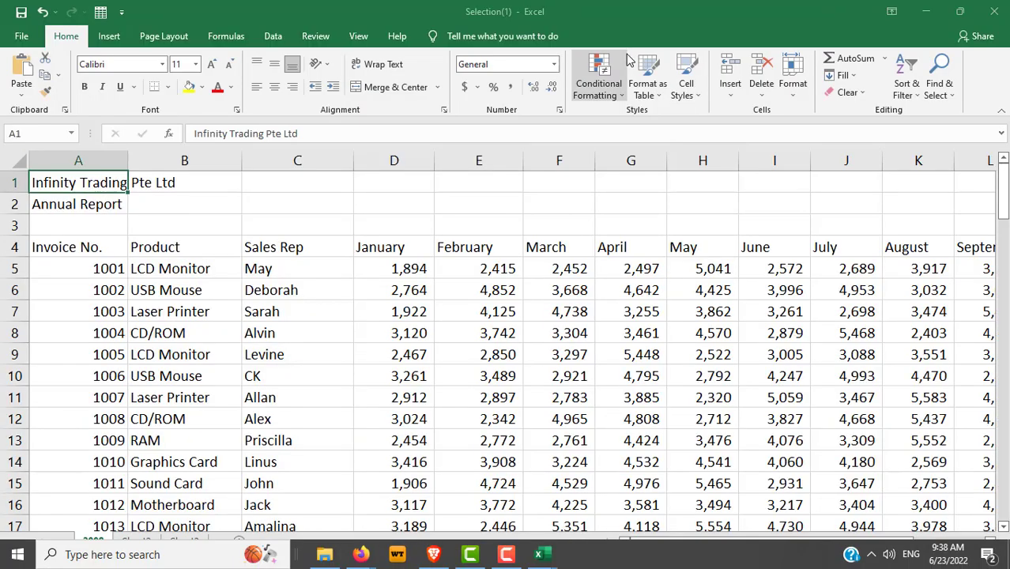
key("alt+Tab")
key("Tab")
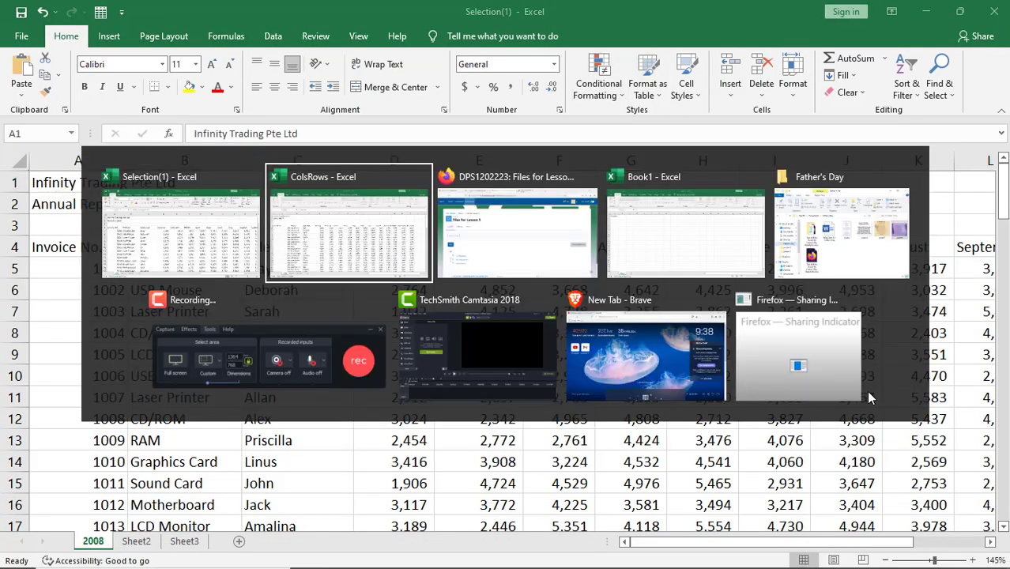
key("Tab")
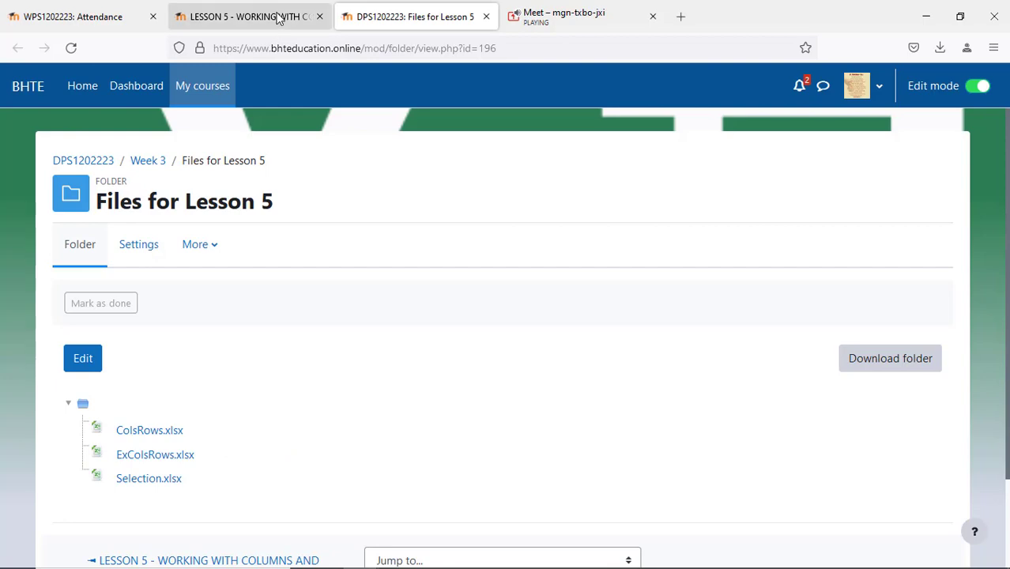
left_click(279, 19)
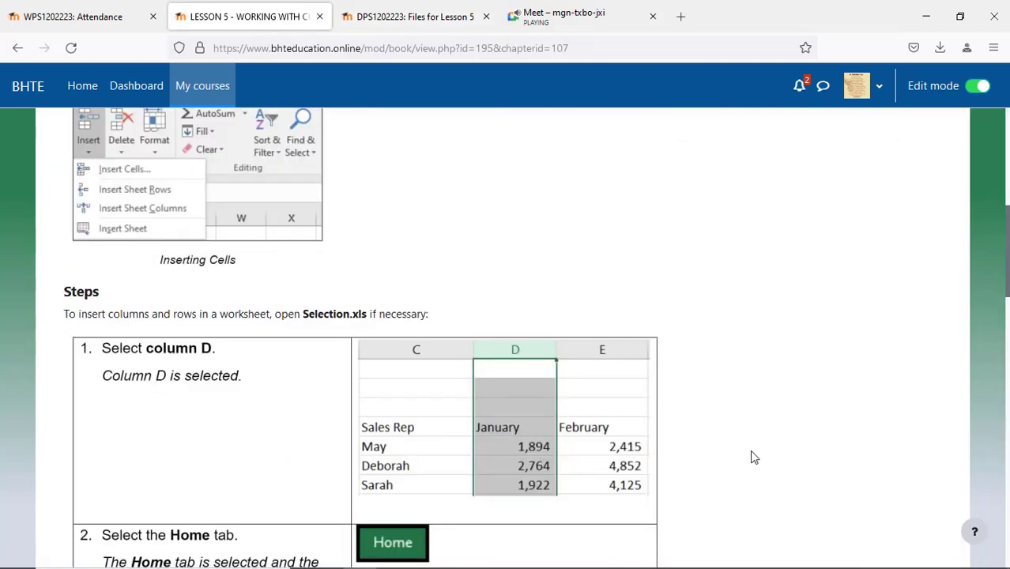
scroll(755, 429, "down", 1)
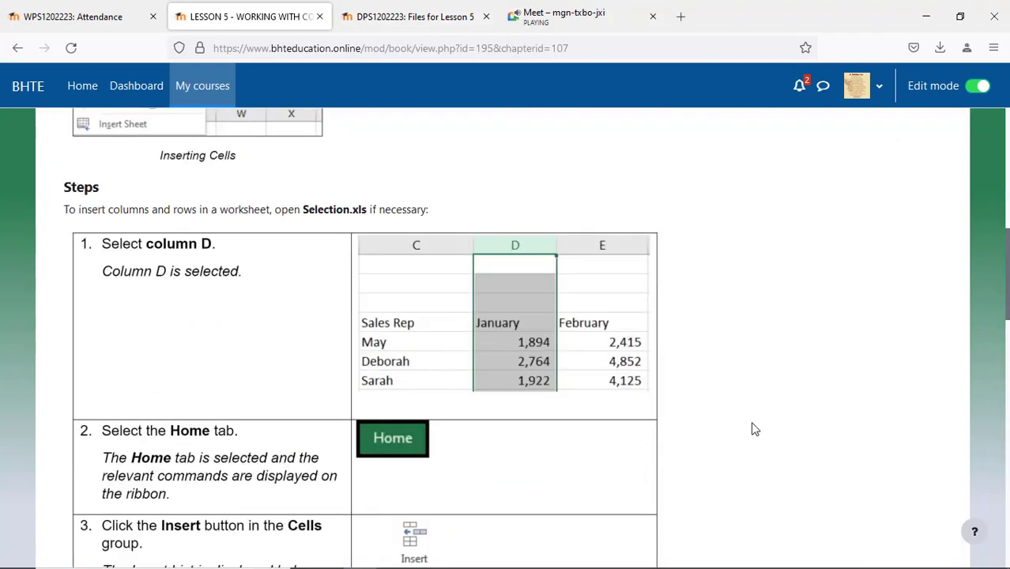
scroll(755, 429, "down", 1)
scroll(755, 429, "down", 2)
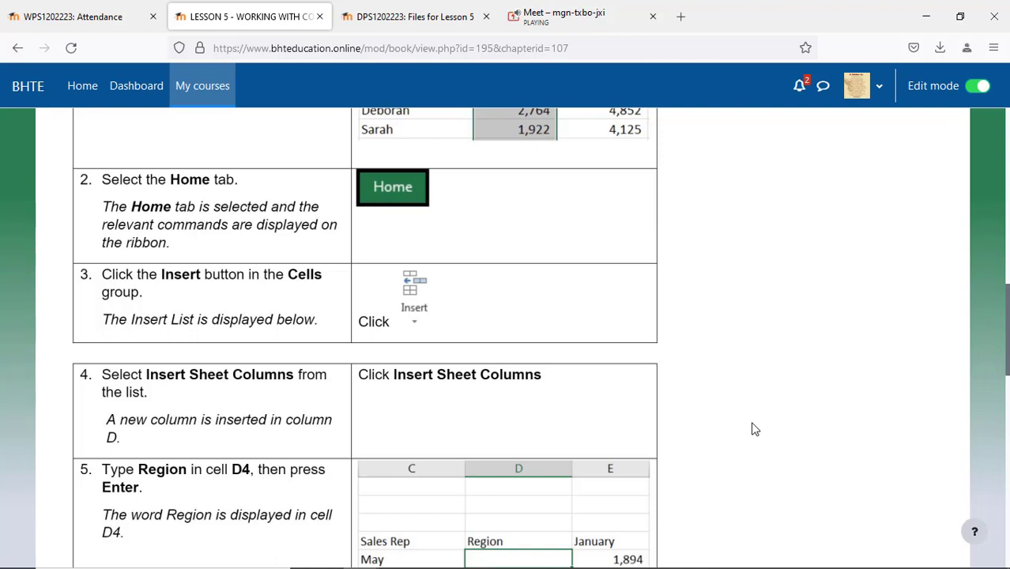
scroll(755, 429, "down", 1)
scroll(755, 429, "down", 1)
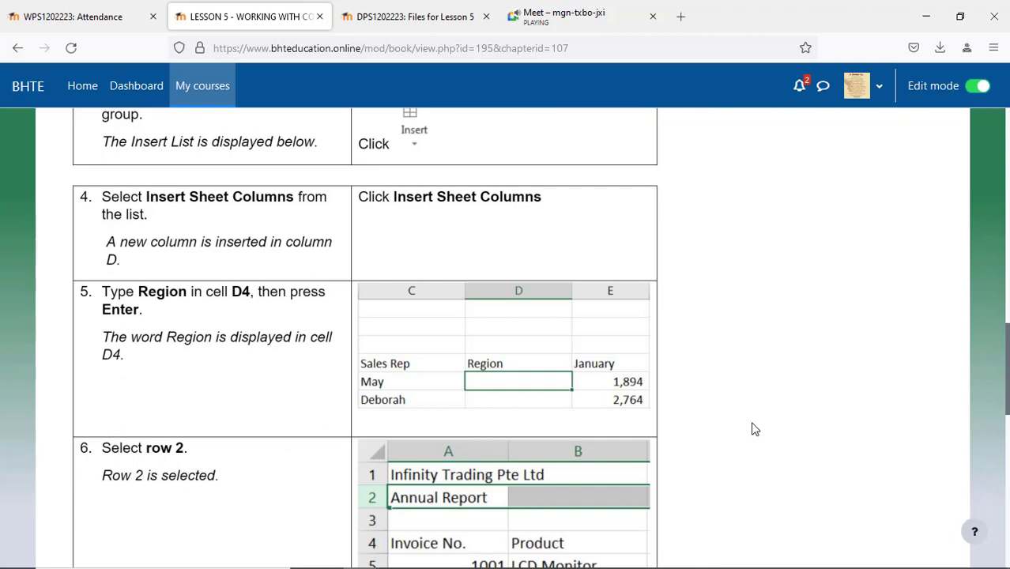
key("alt+Tab")
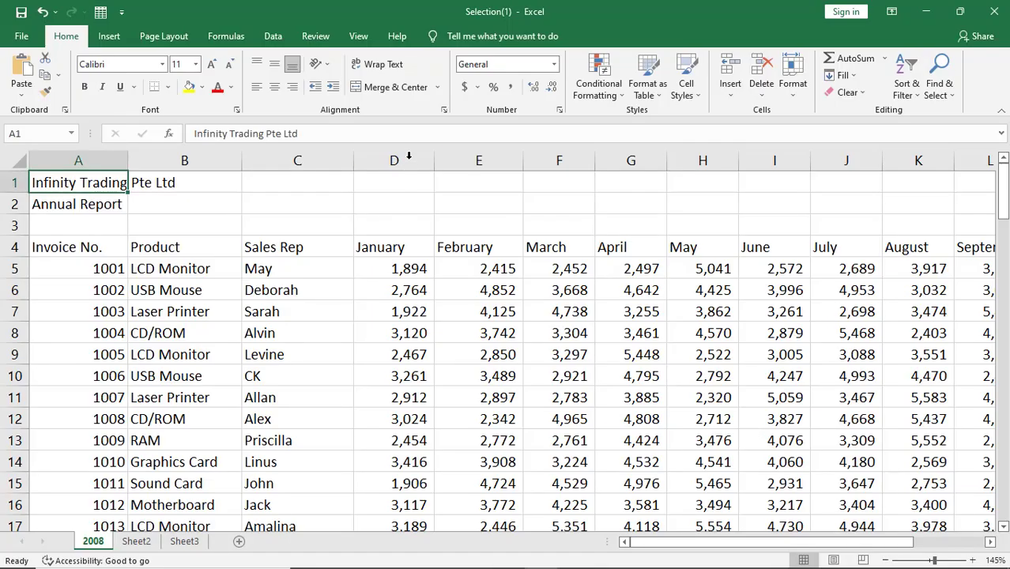
Select column D and insert a blank sheet column there from the Home Insert menu.
left_click(409, 154)
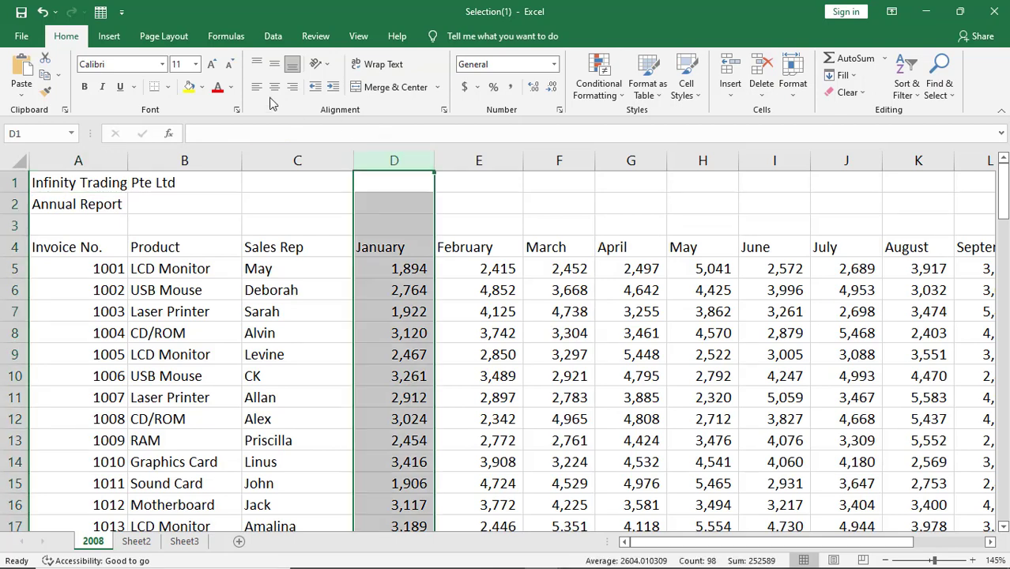
left_click(109, 36)
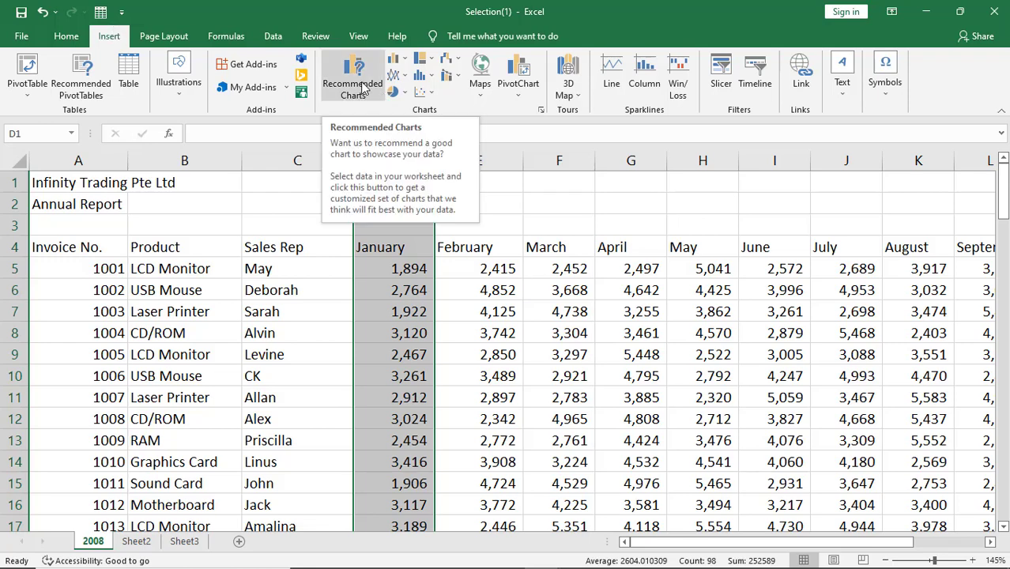
left_click(68, 37)
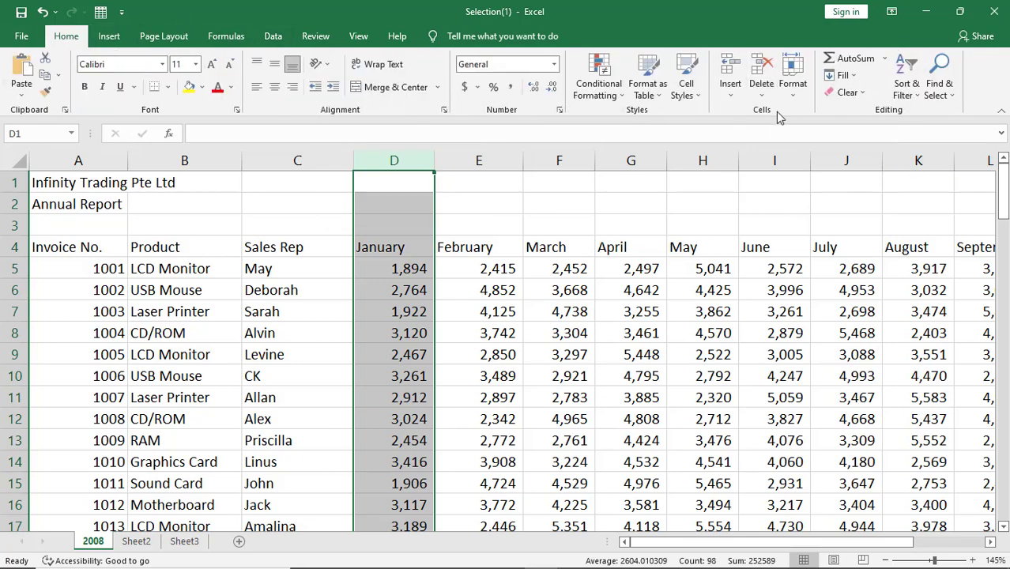
left_click(735, 98)
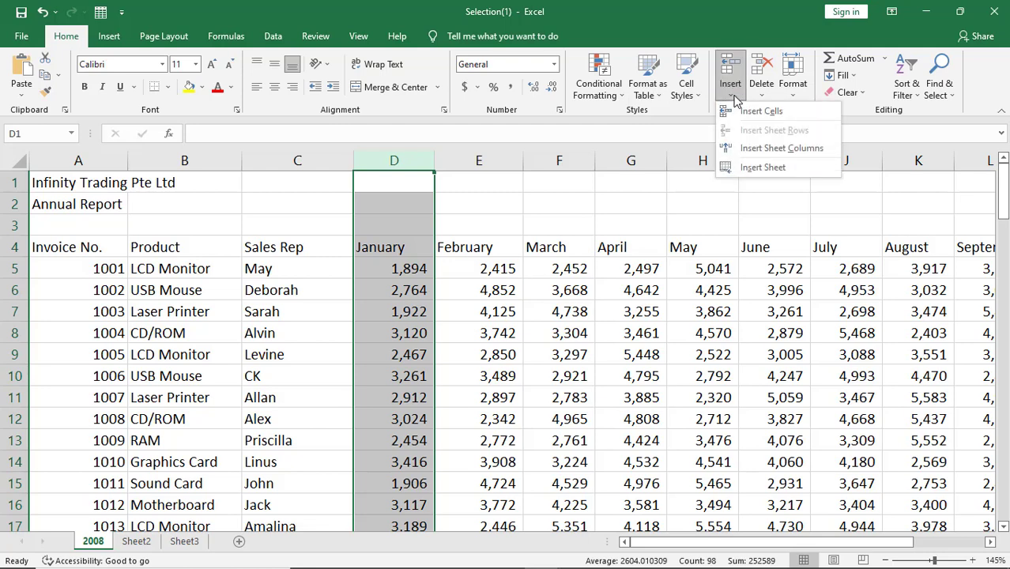
left_click(765, 148)
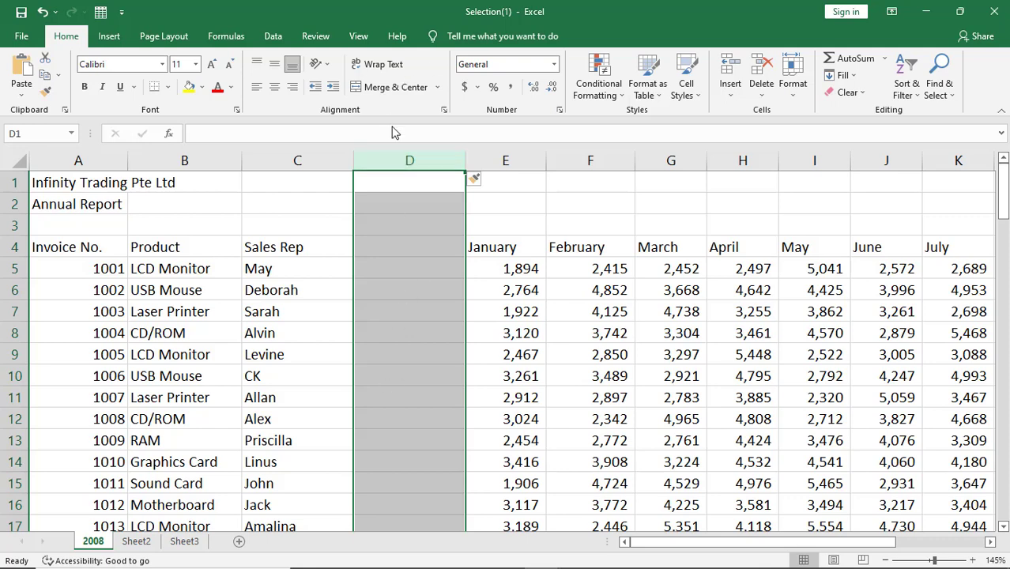
Confirm the new column D is blank and January now sits in E4.
left_click(405, 241)
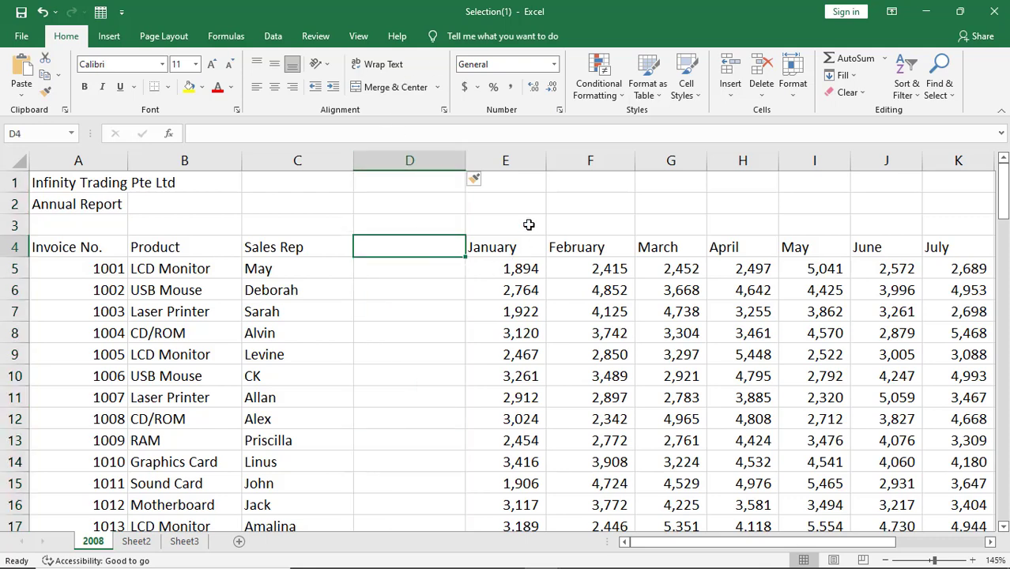
left_click(505, 248)
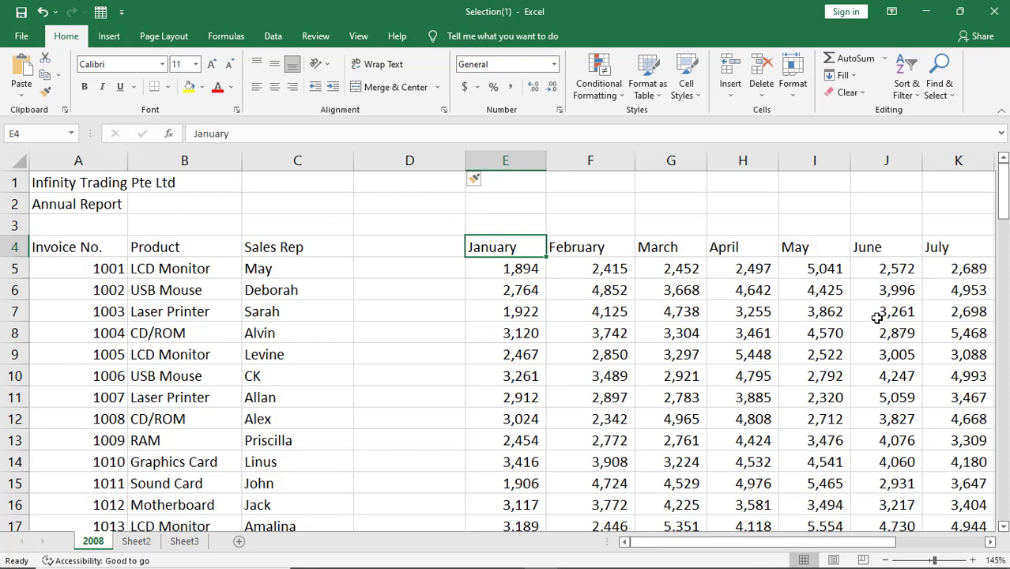
left_click(409, 161)
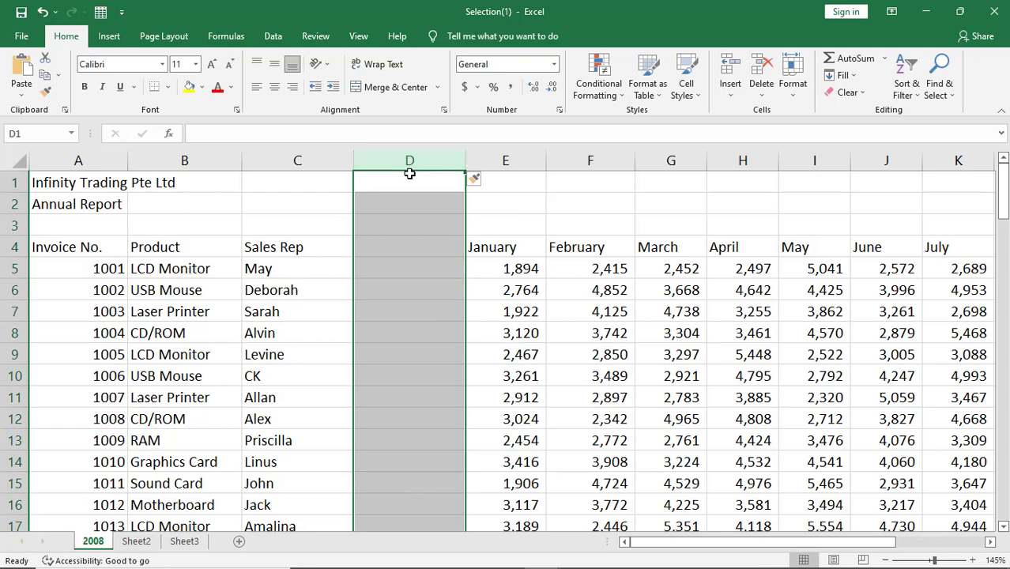
left_click(420, 248)
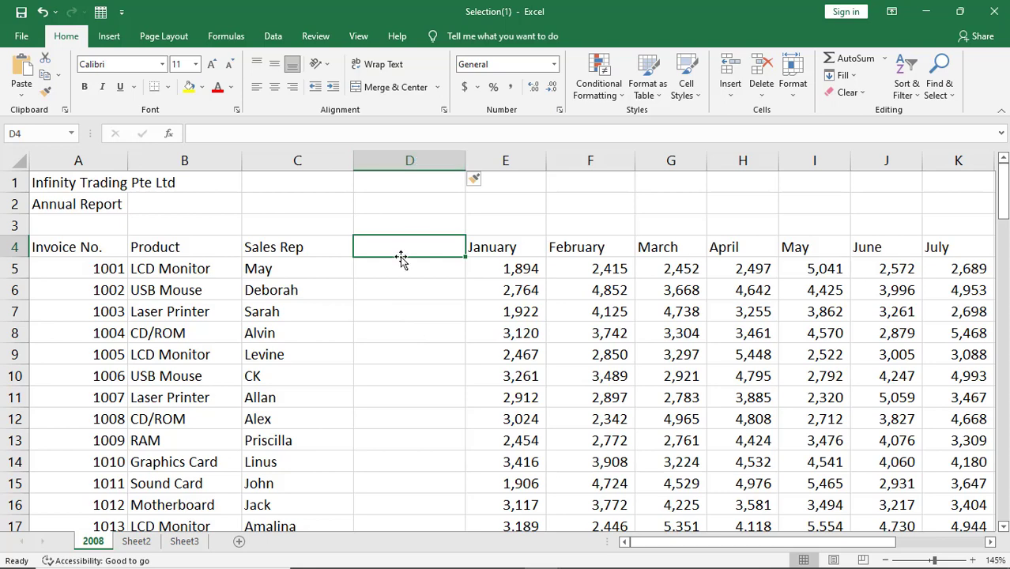
After checking the lesson, enter the heading 'Region' in cell D4.
key("alt+Tab")
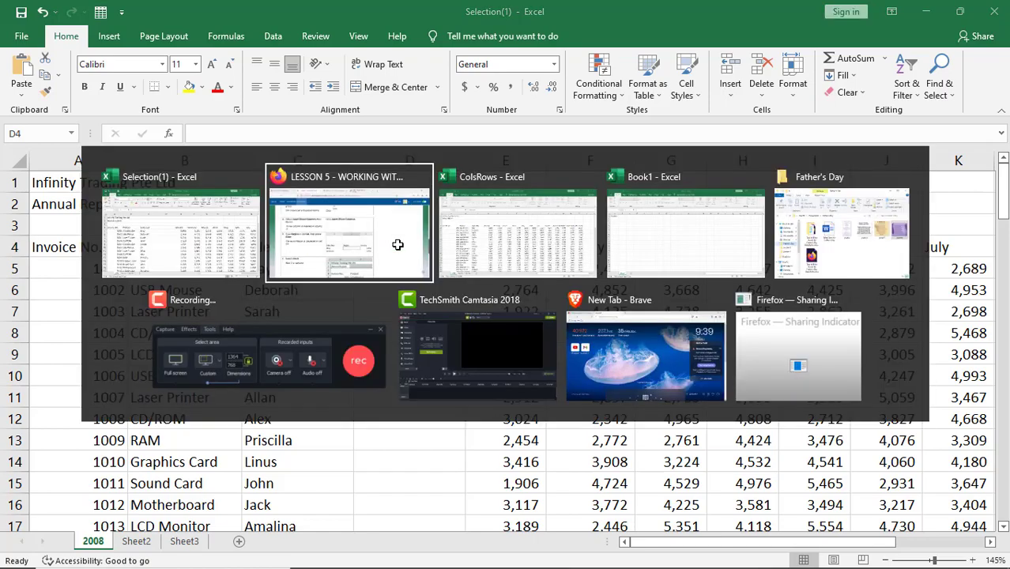
scroll(686, 292, "down", 3)
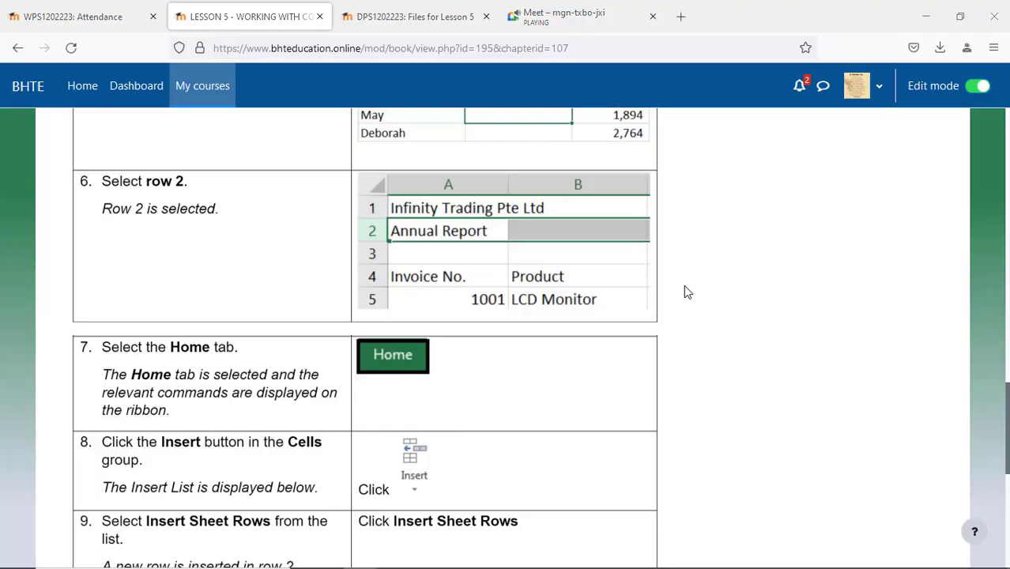
key("alt+Tab")
type("Region")
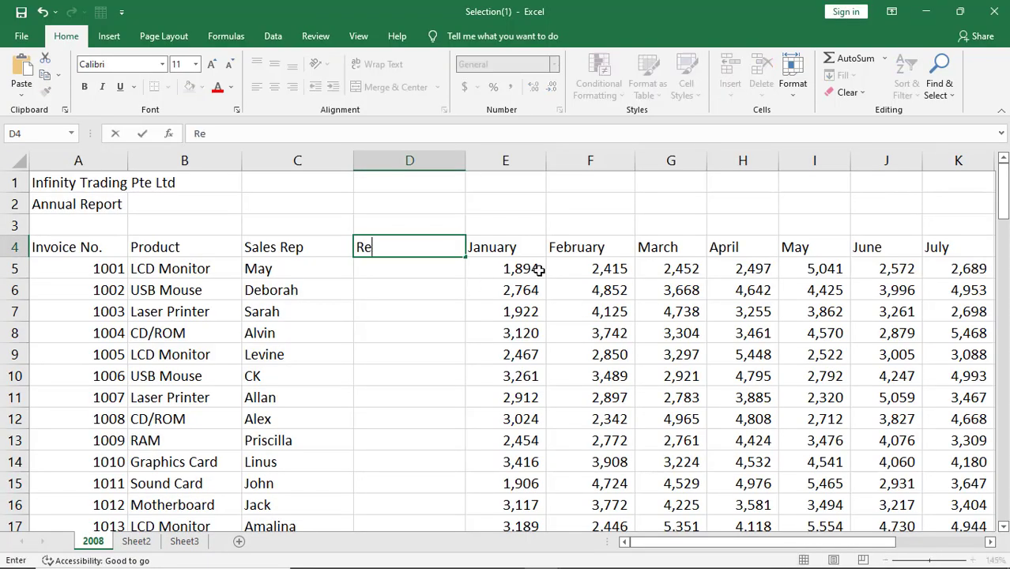
key("Return")
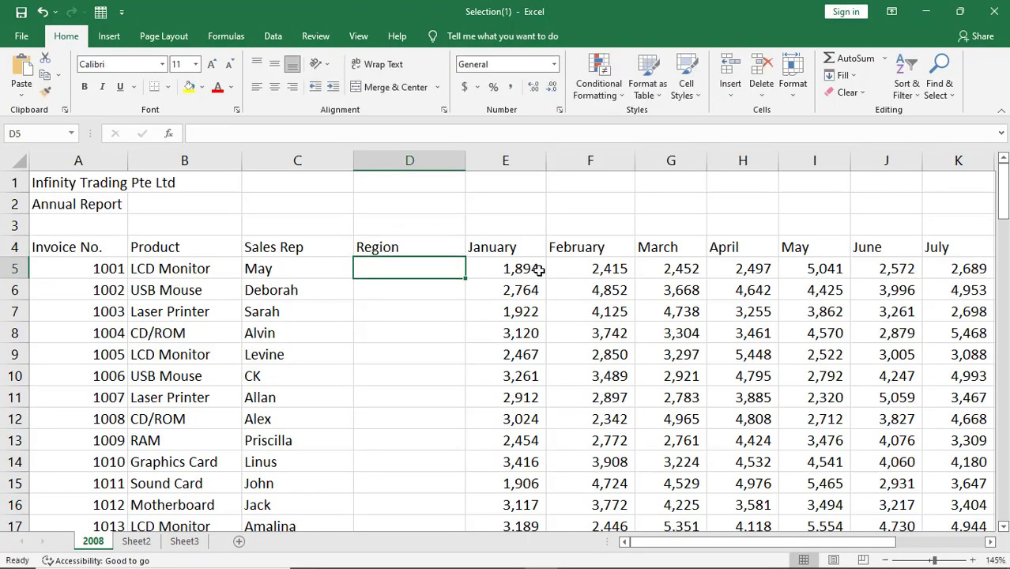
Mark the empty Region cells, reread the lesson, and select row 2.
left_click_drag(415, 269, 439, 485)
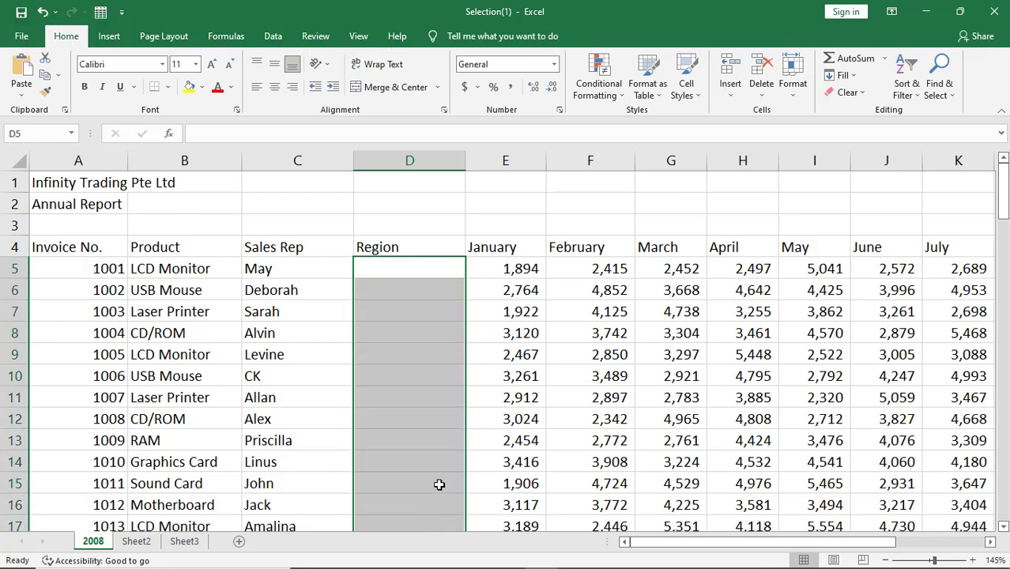
left_click(402, 271)
key("alt+Tab")
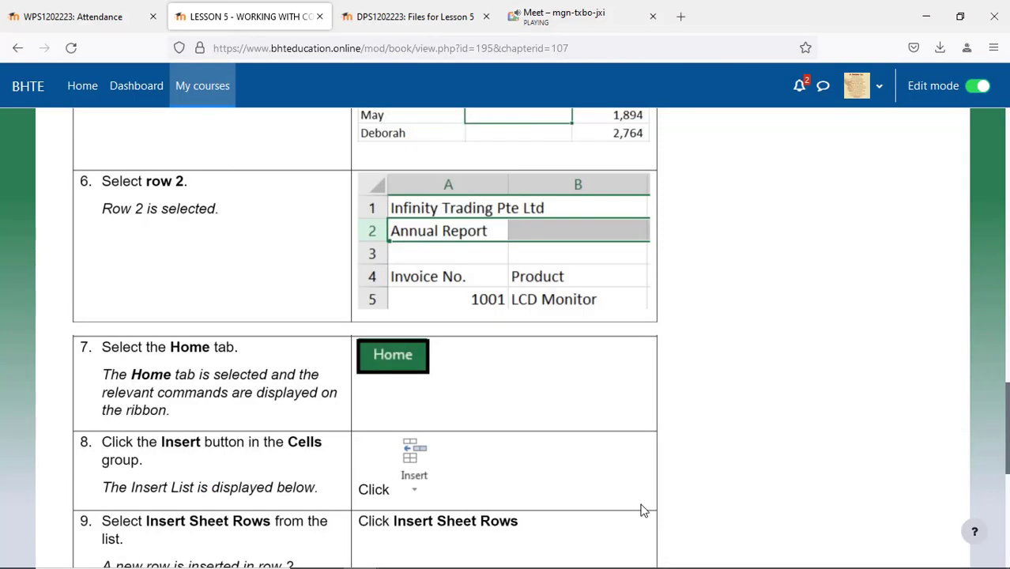
scroll(782, 401, "up", 3)
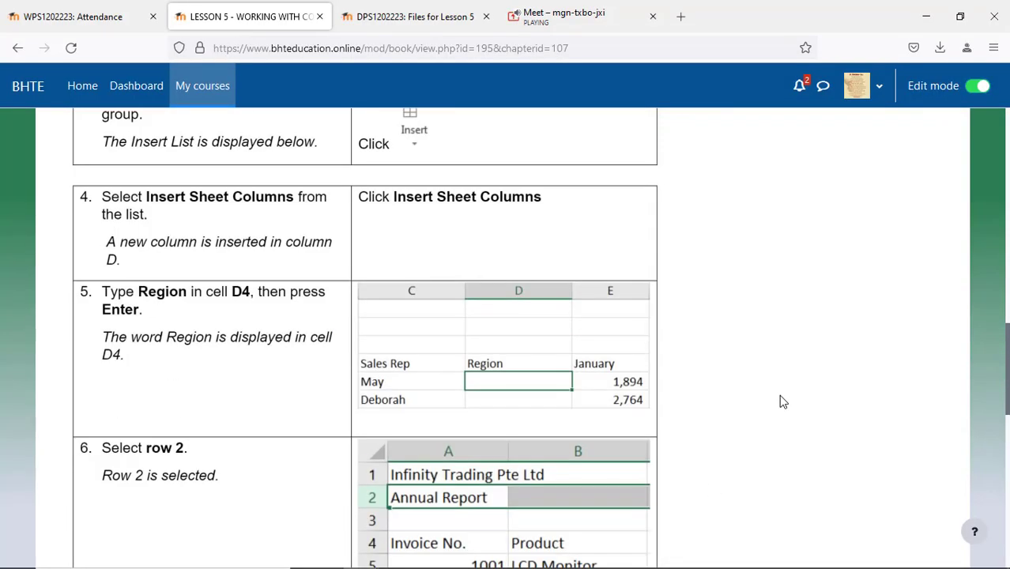
scroll(782, 402, "down", 3)
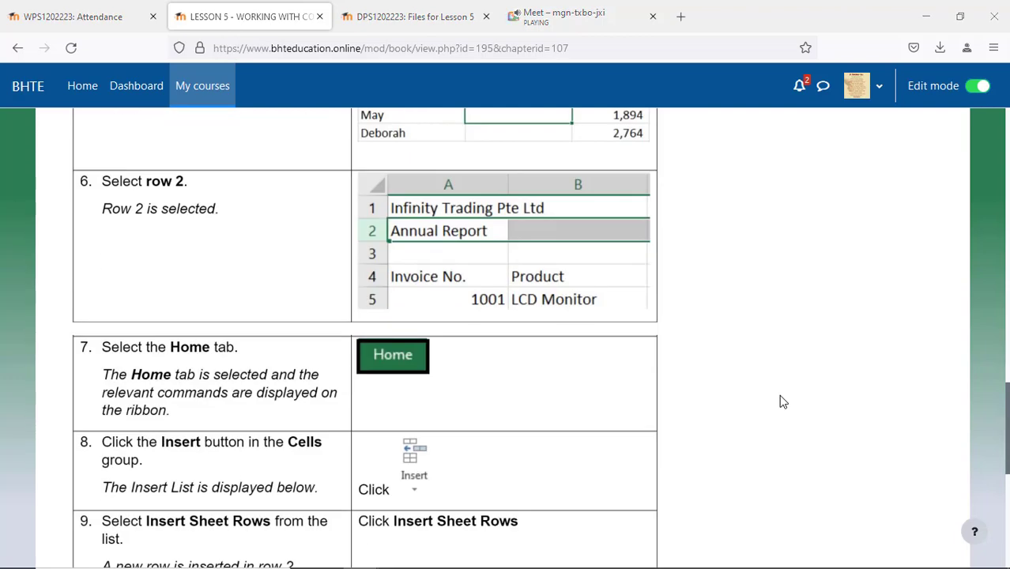
key("alt+Tab")
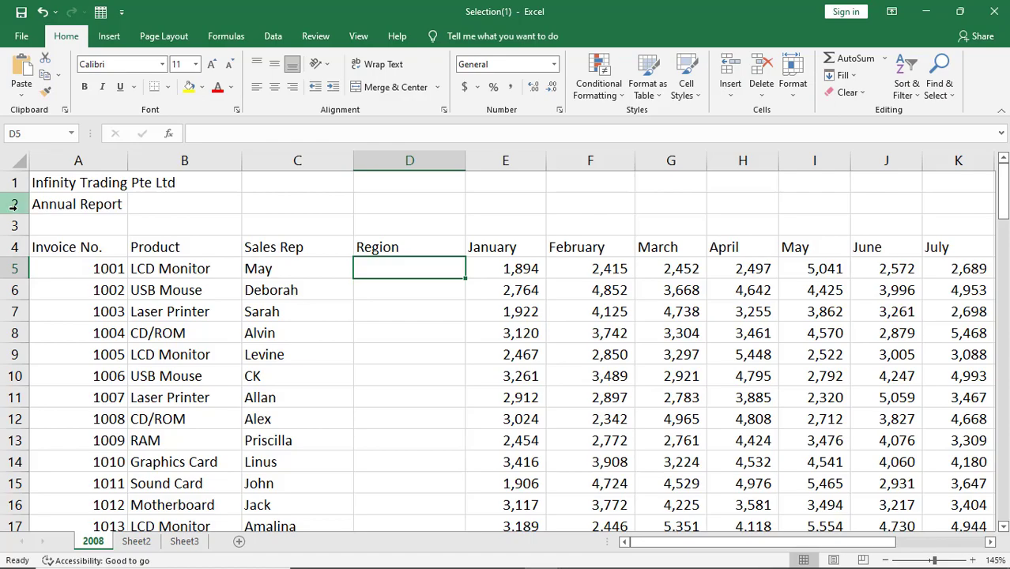
left_click(14, 204)
key("alt+Tab")
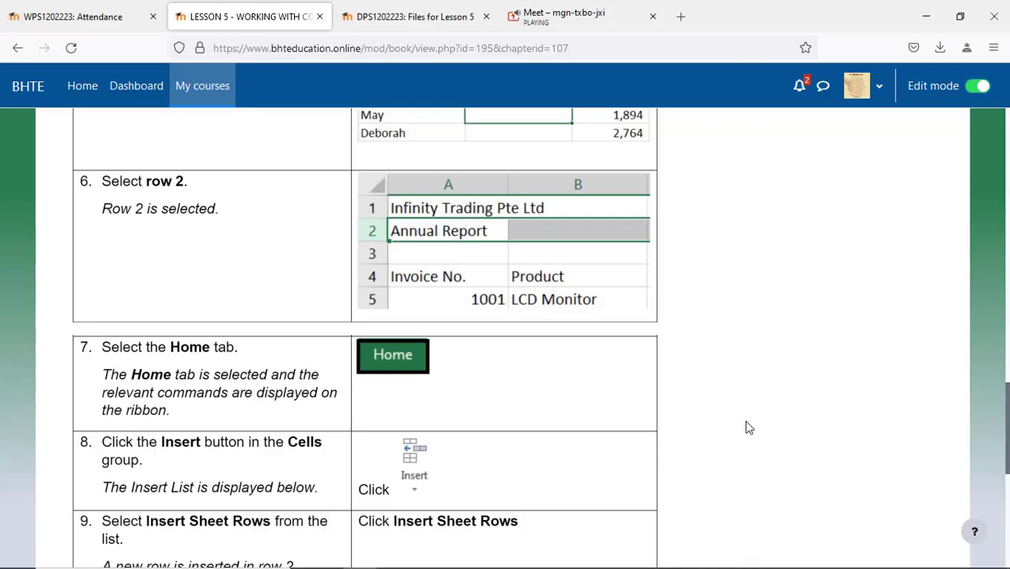
key("alt+Tab")
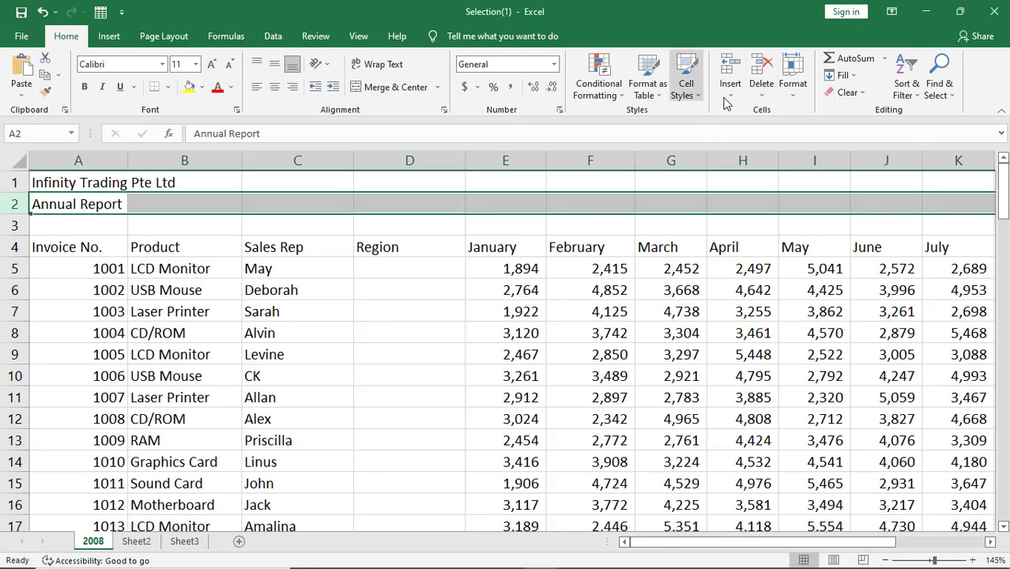
Insert a blank sheet row at row 2, pushing Annual Report down to row 3.
left_click(732, 98)
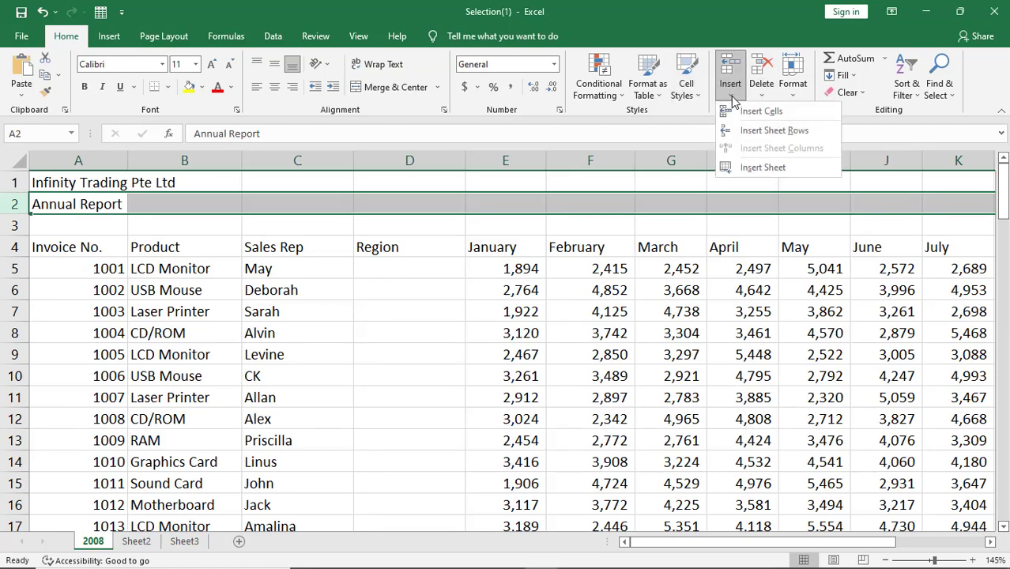
left_click(738, 139)
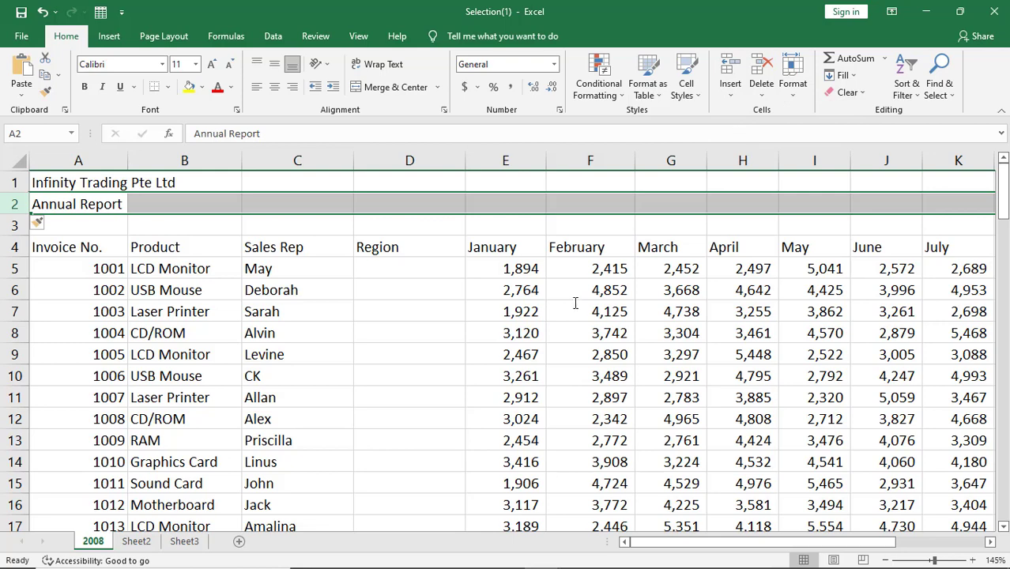
key("F4")
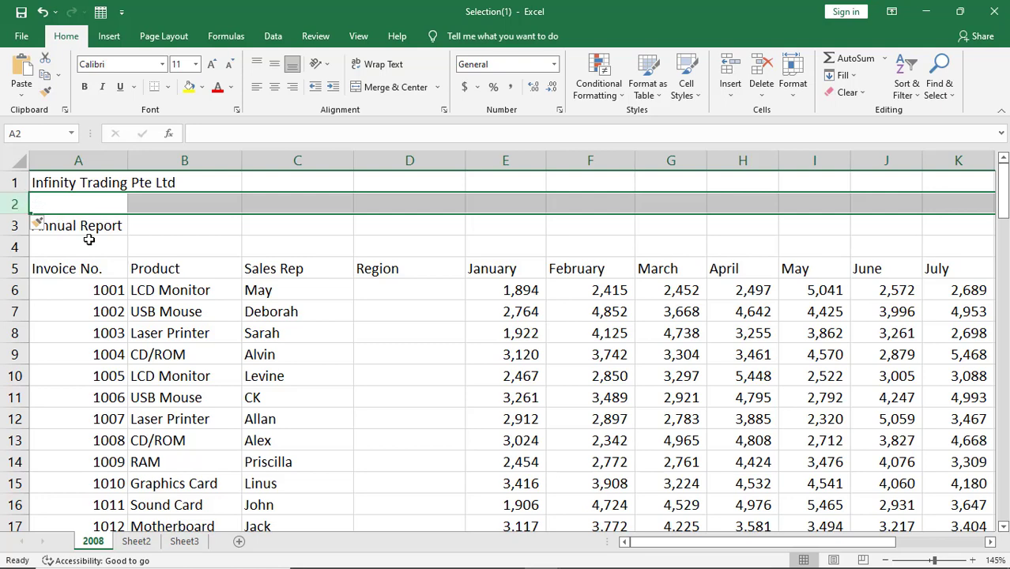
Following the next lesson step, enter =today() in cell A2.
key("alt+Tab")
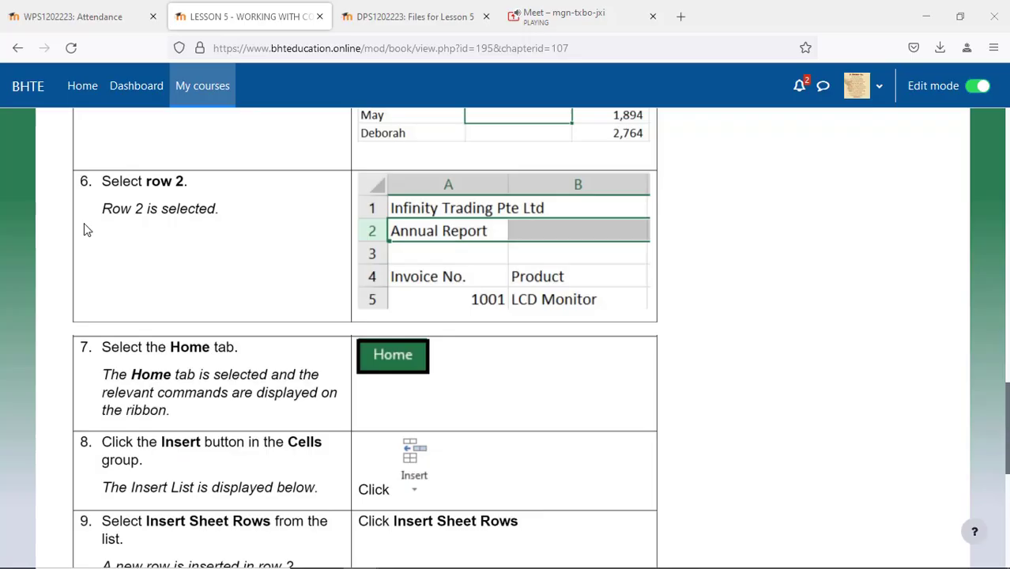
scroll(760, 390, "down", 3)
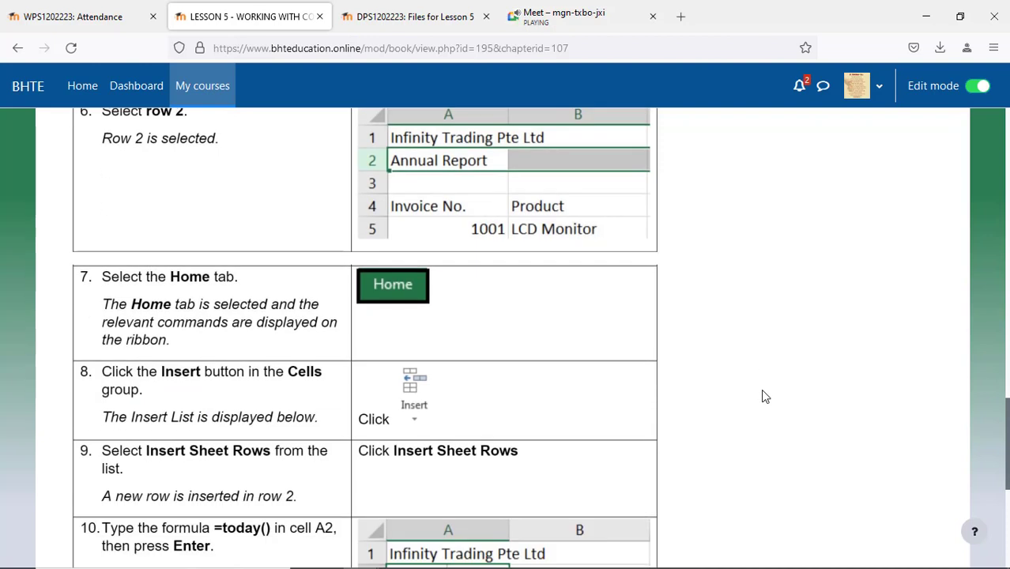
scroll(762, 395, "down", 2)
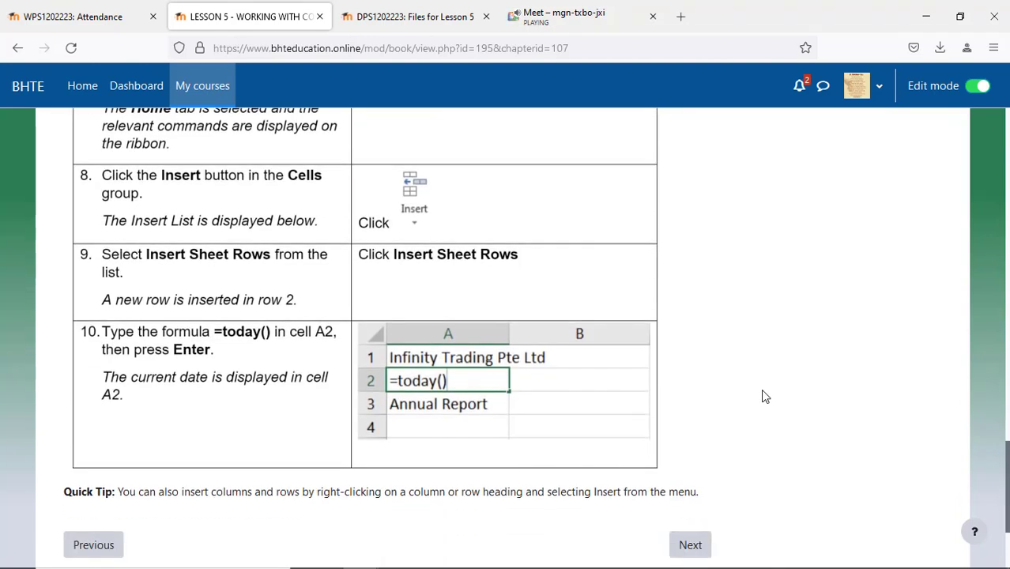
key("alt+Tab")
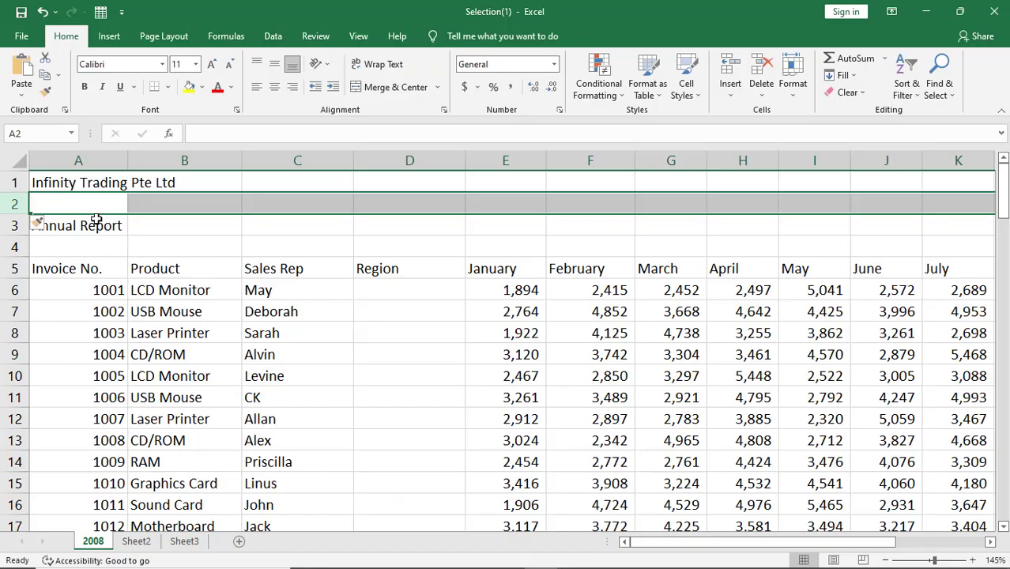
left_click(95, 203)
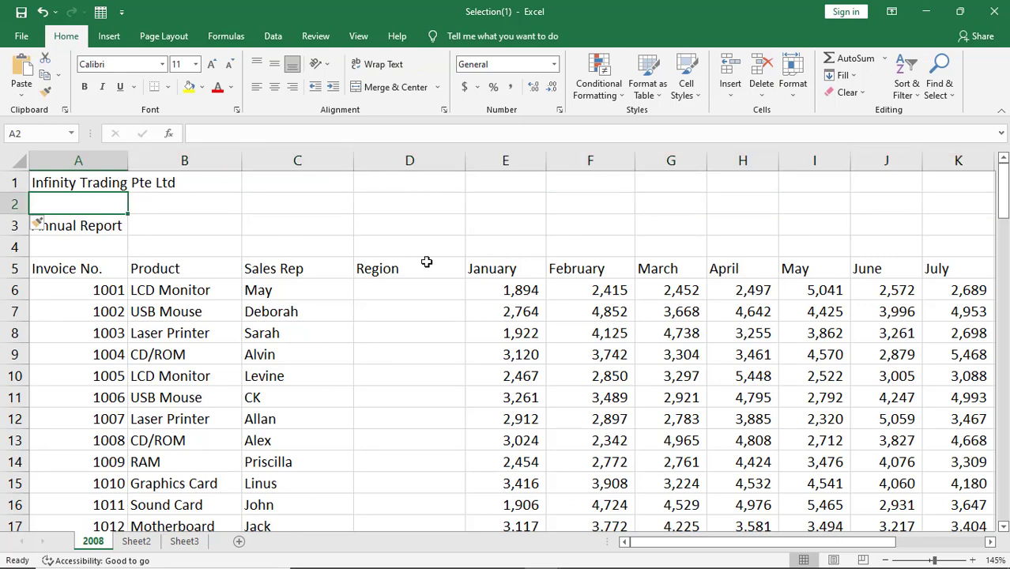
type("=to")
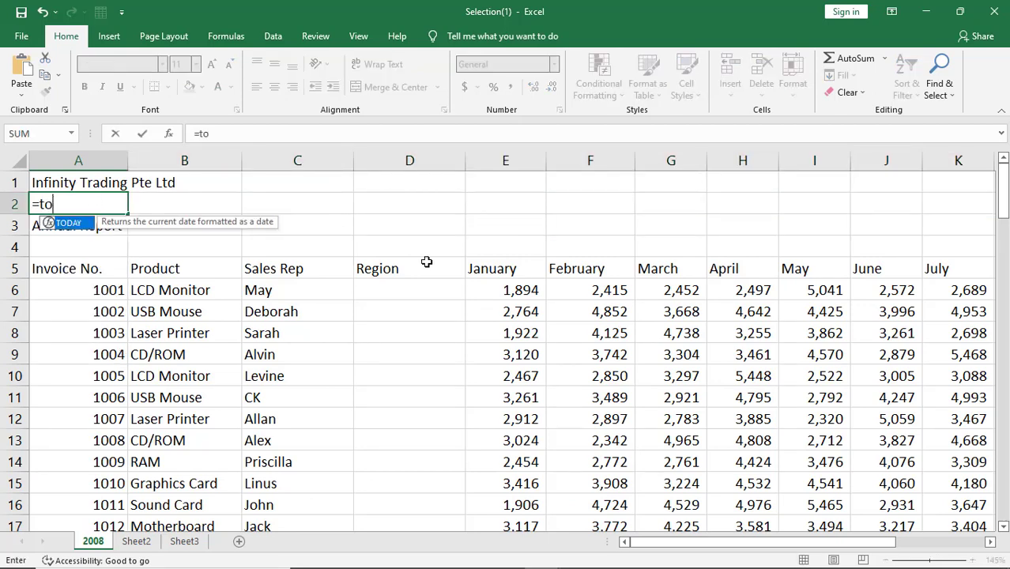
type("day()")
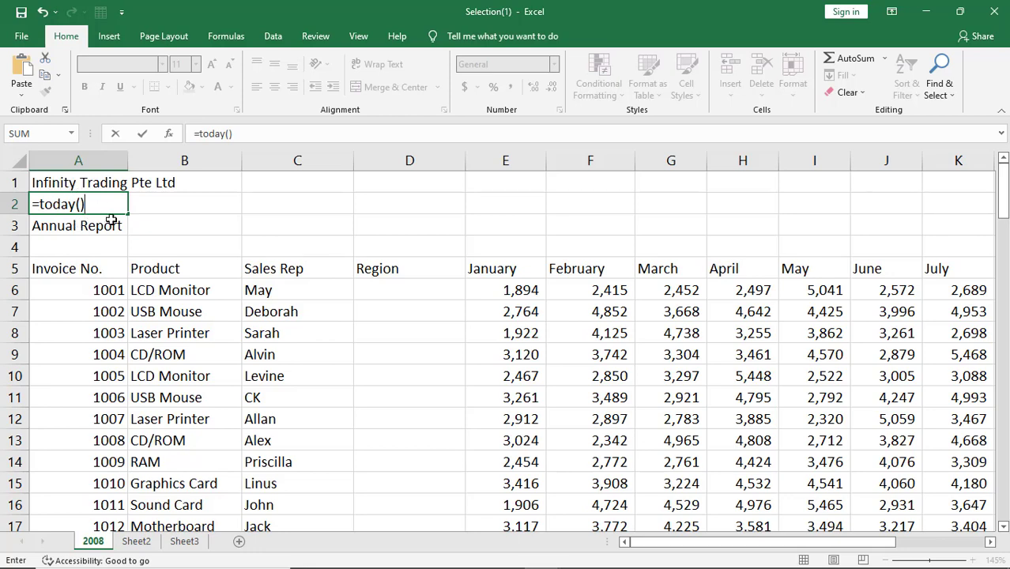
key("Return")
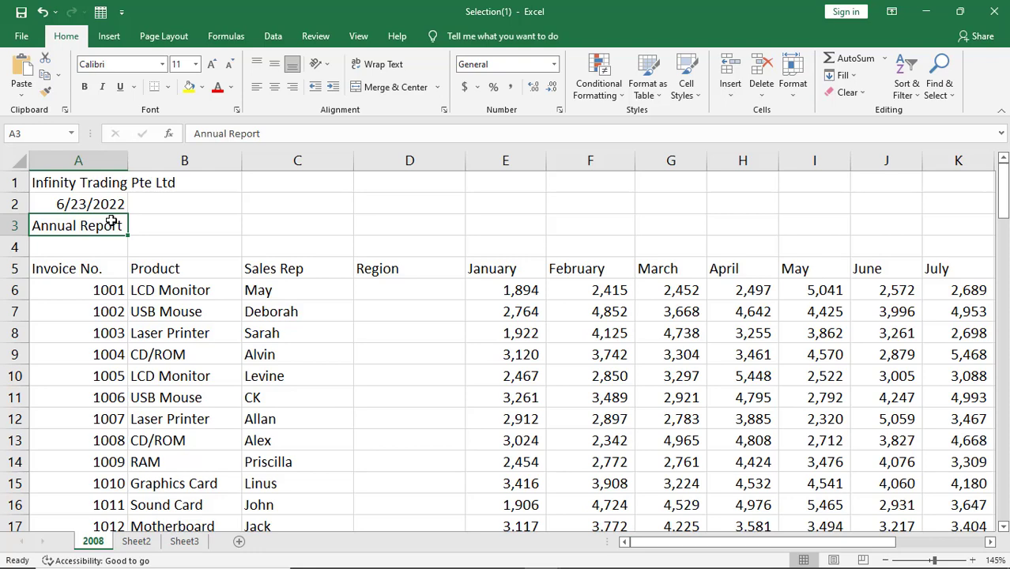
Inspect A2's formula and cancel the accidental edit, keeping =TODAY() showing 6/23/2022.
left_click(98, 204)
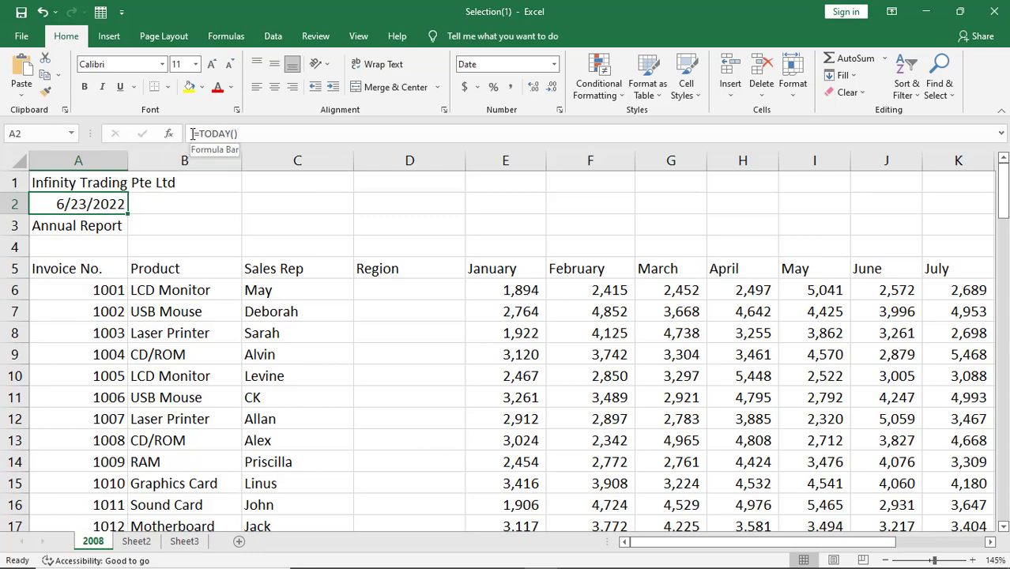
left_click_drag(192, 134, 241, 134)
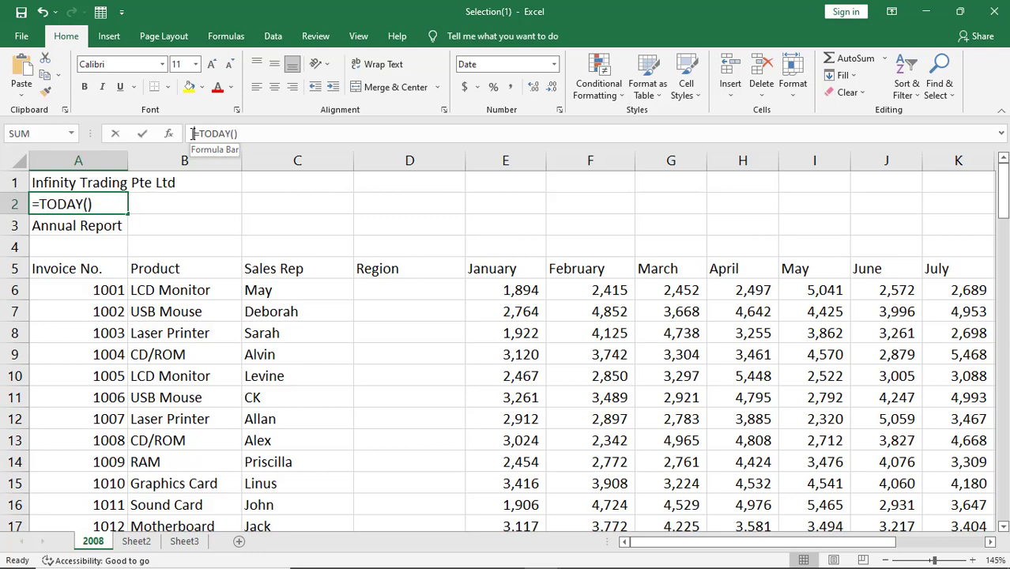
left_click(187, 249)
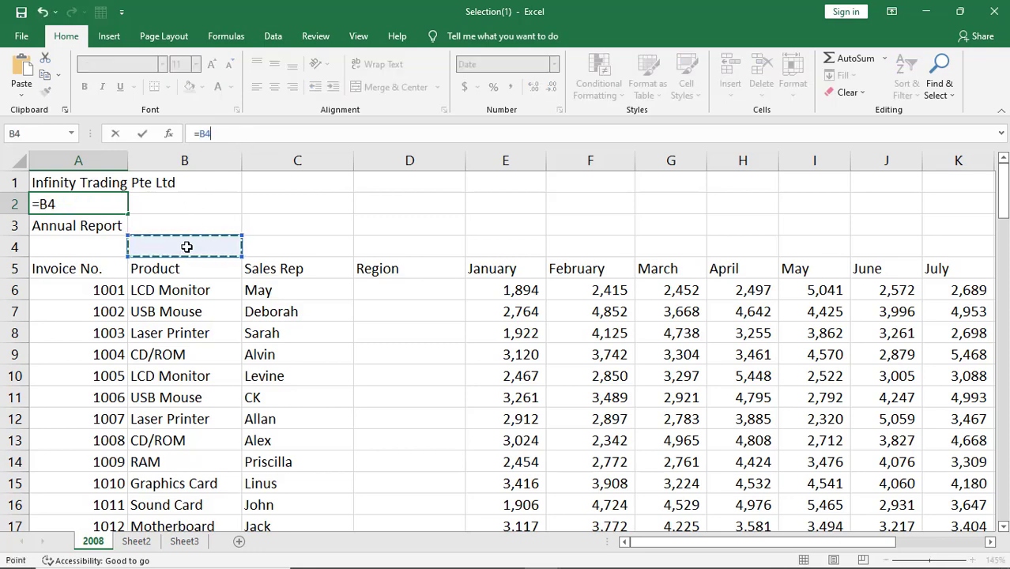
key("Escape")
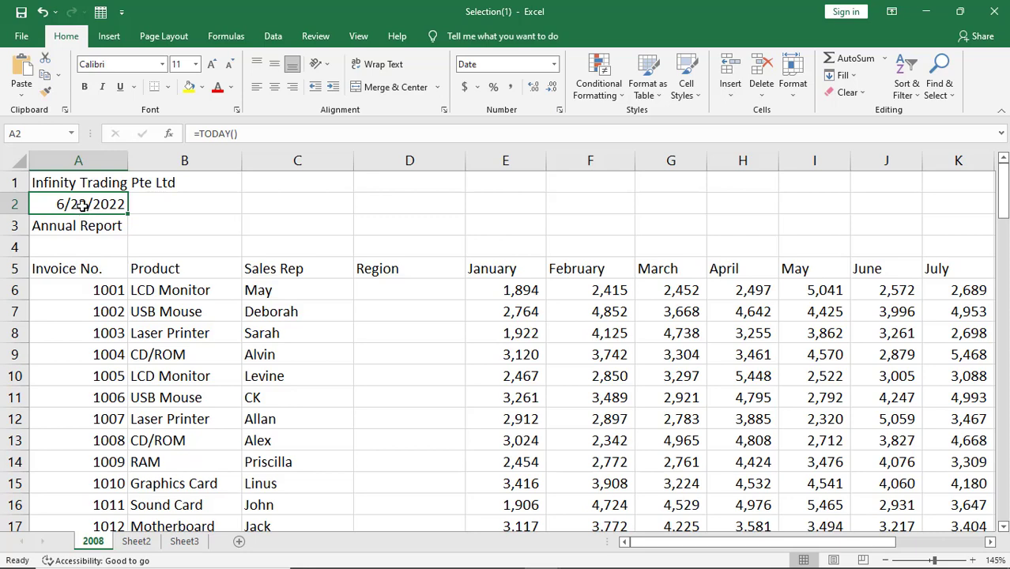
key("alt+Tab")
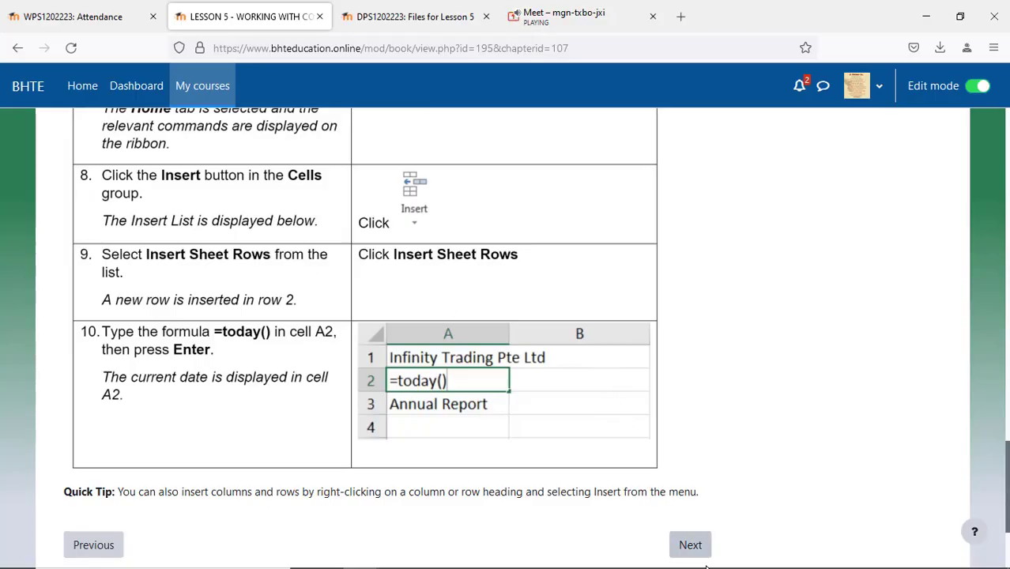
Advance the lesson to the chapter on deleting columns and rows and read its steps.
left_click(696, 546)
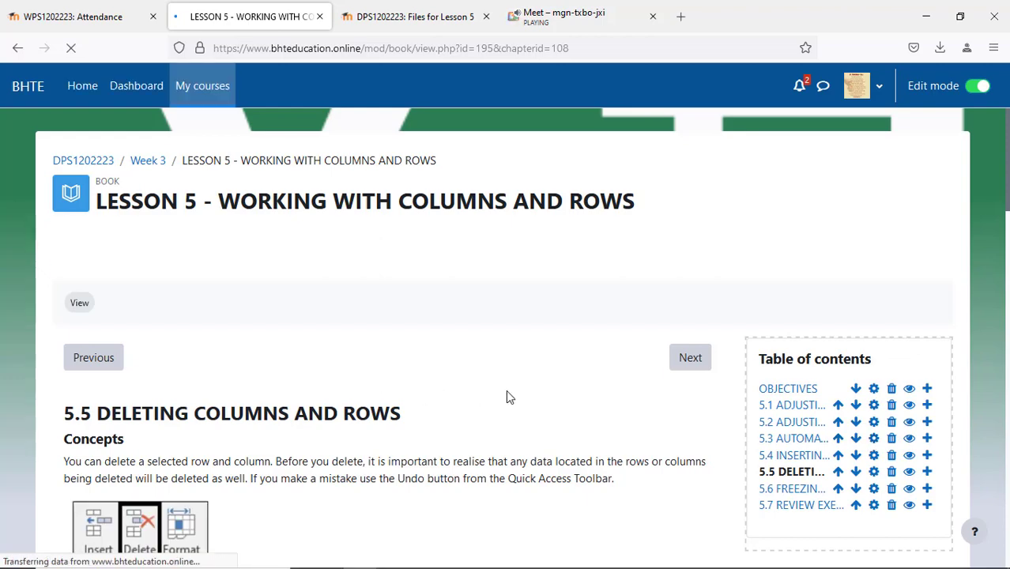
scroll(509, 395, "down", 3)
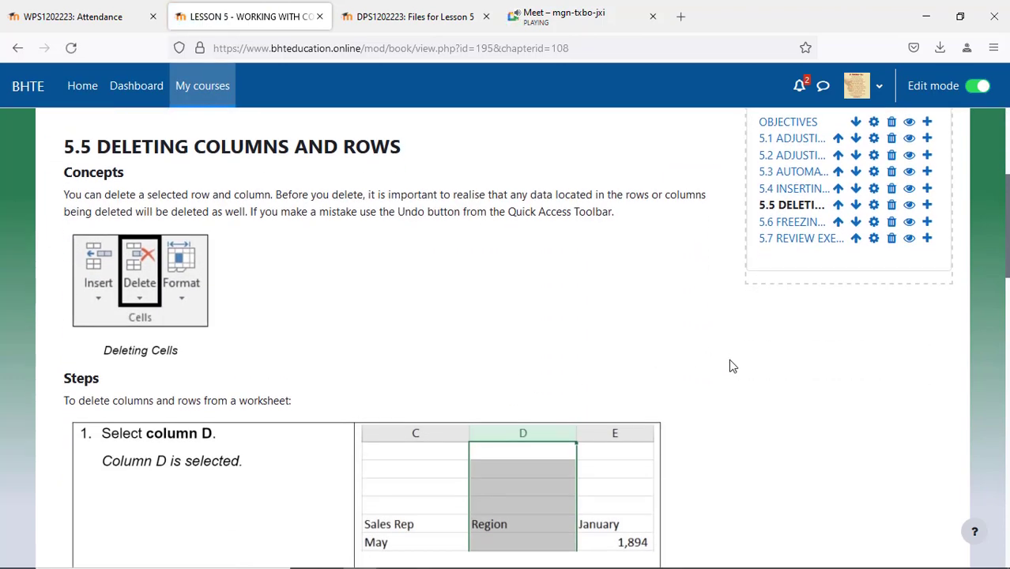
scroll(730, 365, "down", 2)
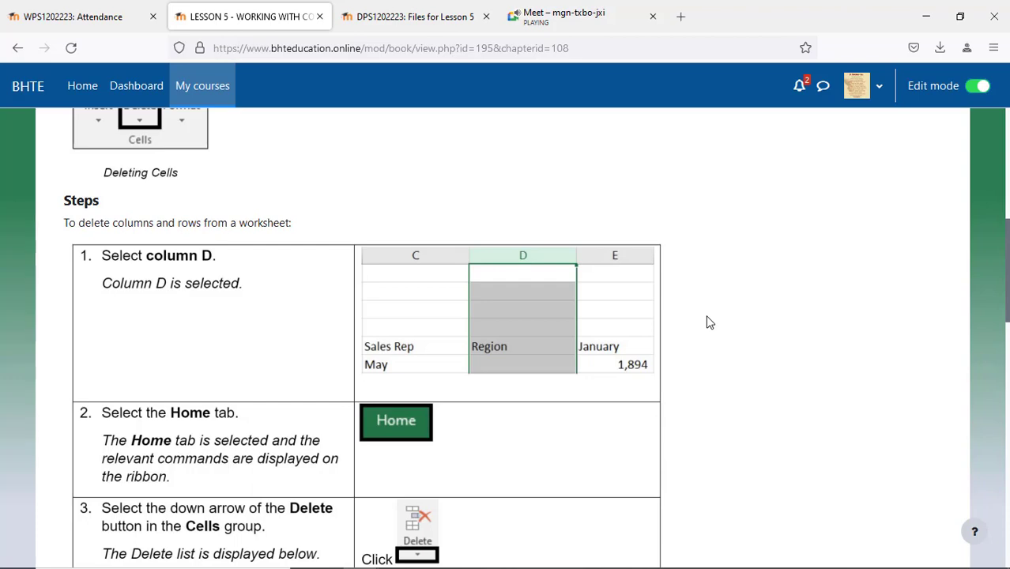
scroll(708, 323, "down", 5)
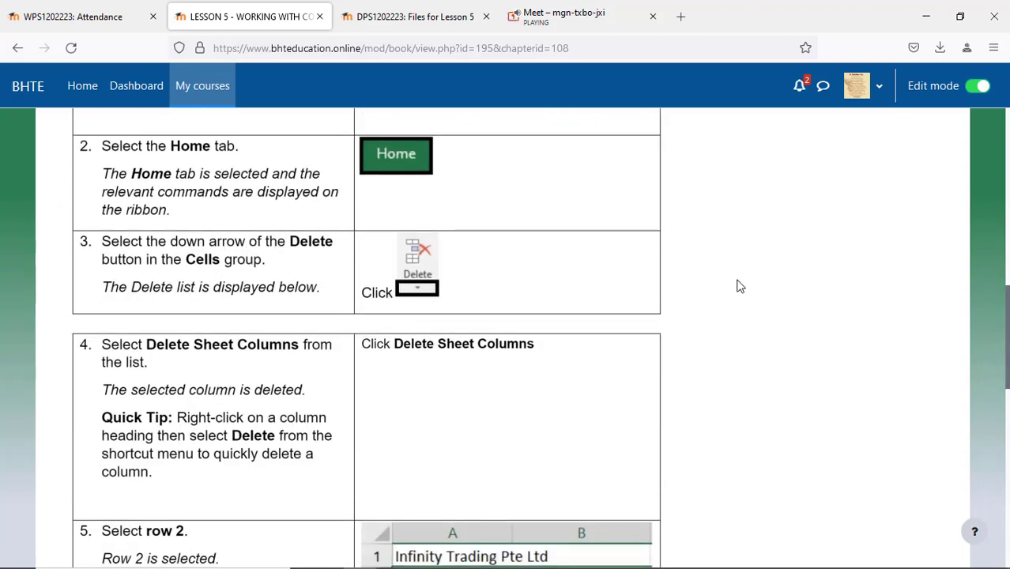
scroll(740, 286, "down", 5)
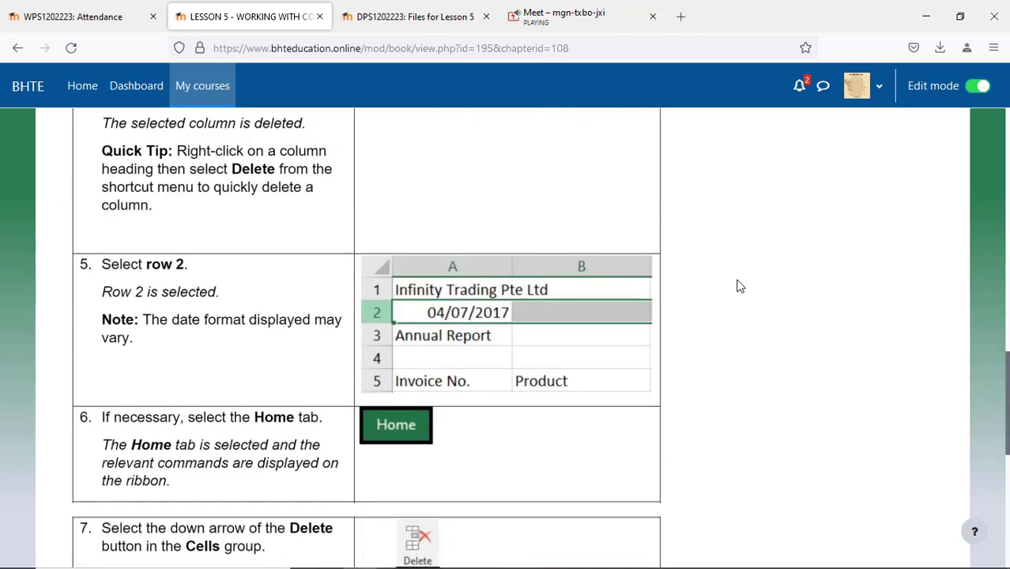
key("alt+Tab")
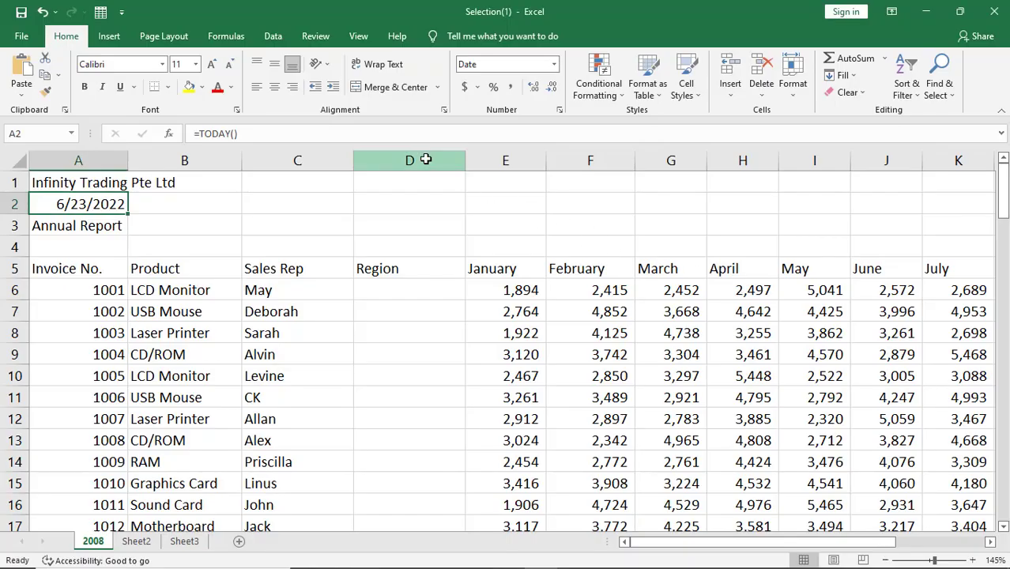
Delete column D (Region) with Delete Sheet Columns, shifting January into column D.
left_click(425, 160)
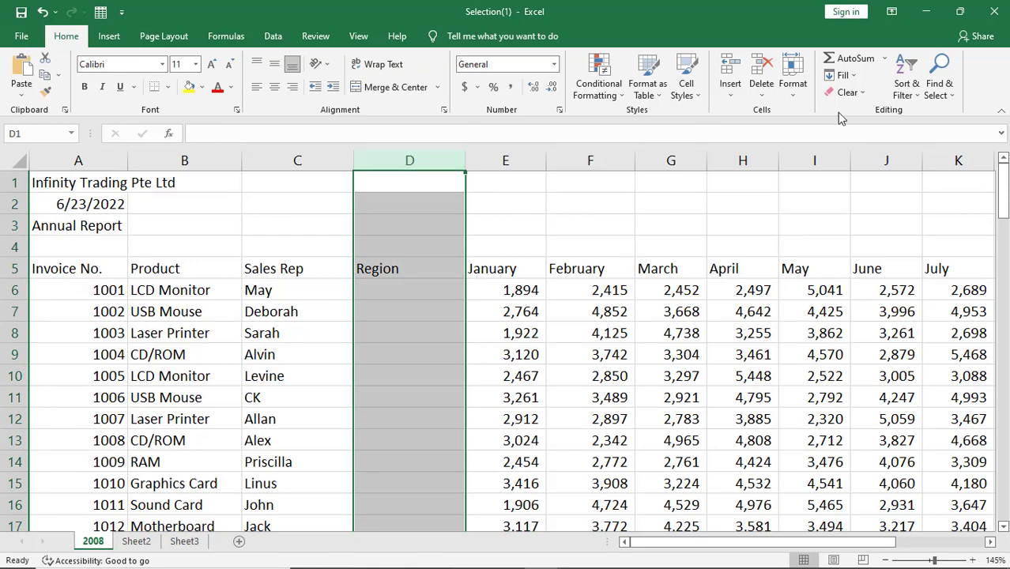
left_click(763, 96)
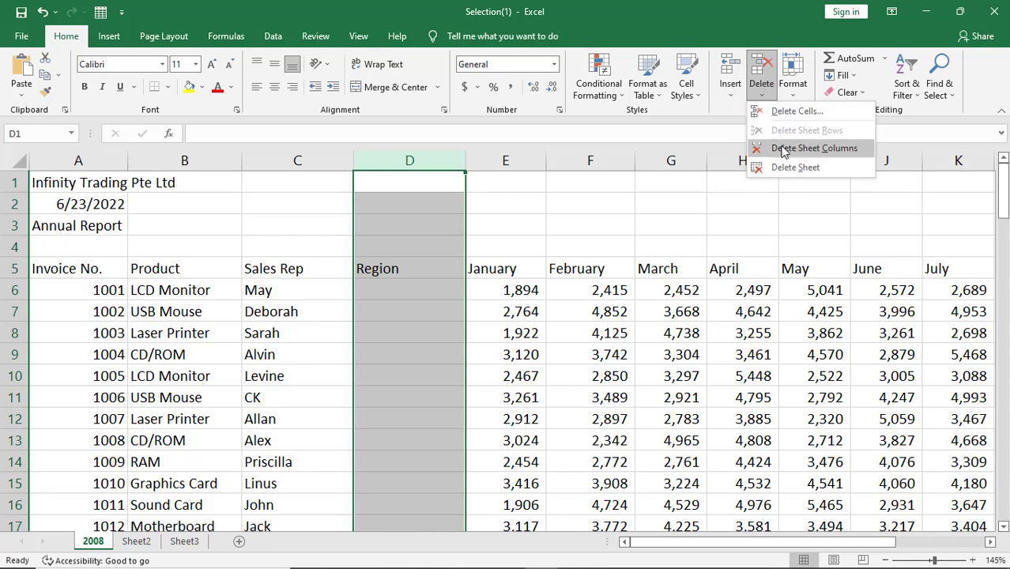
left_click(782, 150)
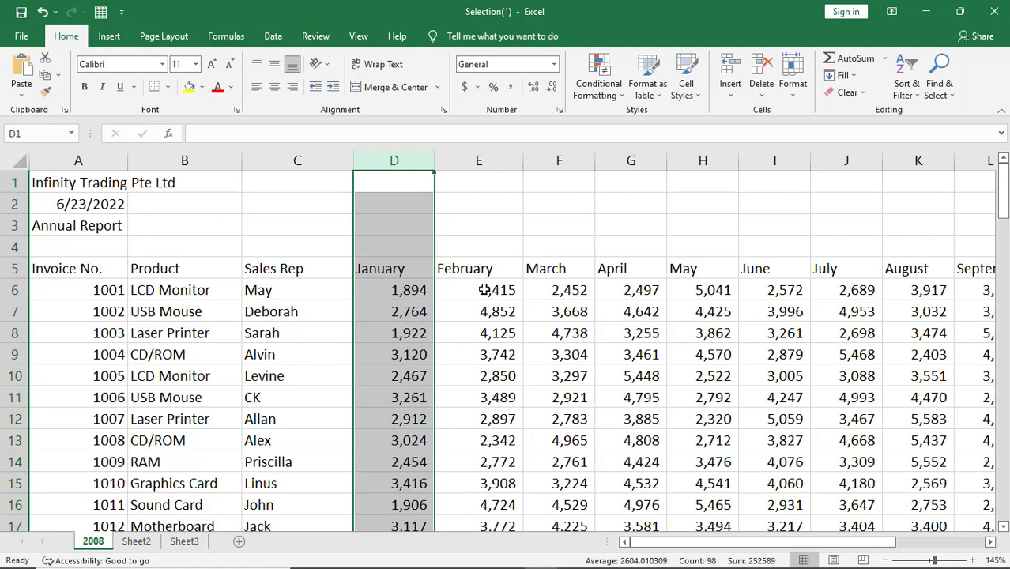
key("alt+Tab")
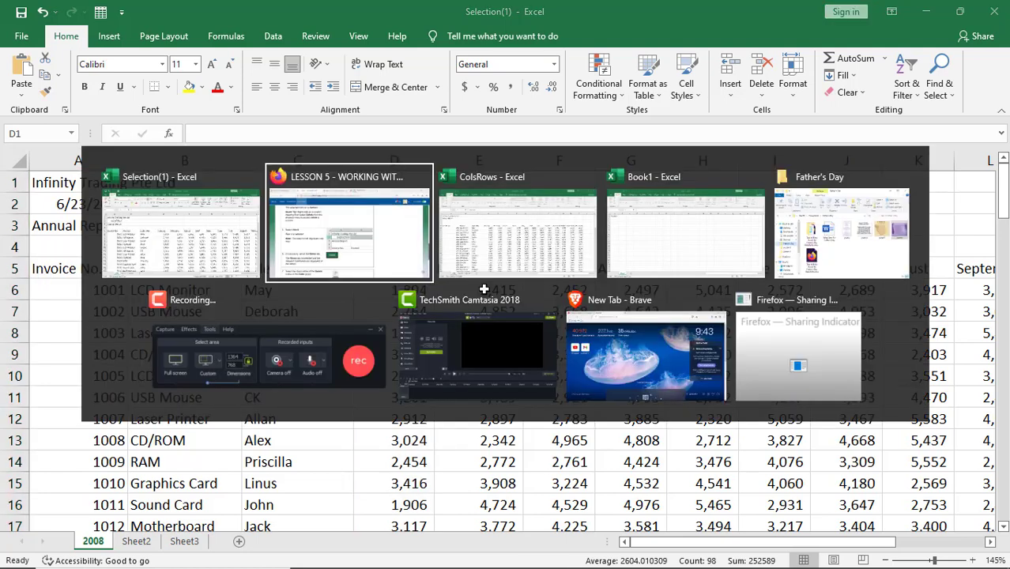
Scroll the lesson to steps 5–8 on deleting a row, then return to Selection(1).
scroll(629, 270, "down", 3)
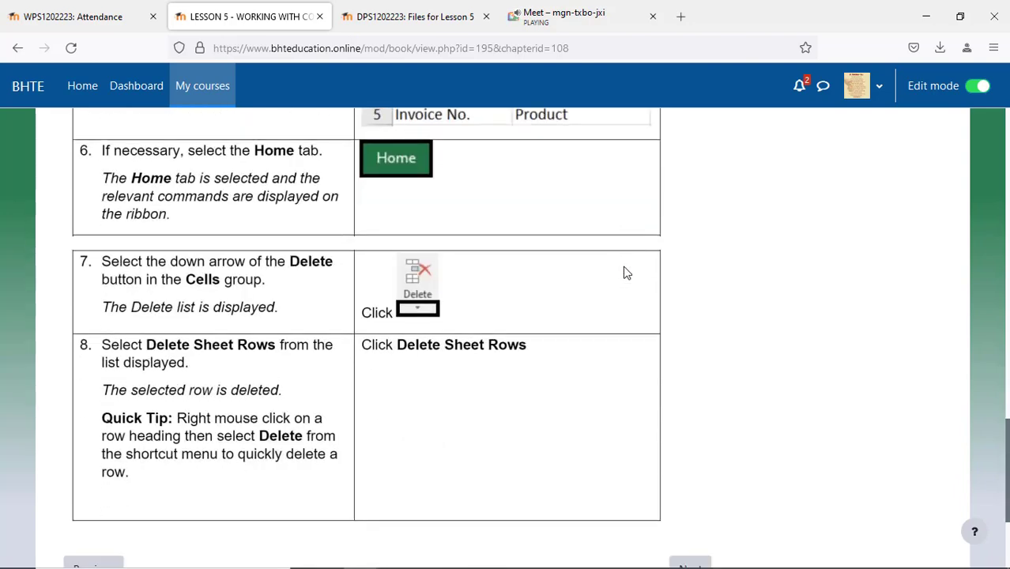
scroll(626, 273, "down", 2)
scroll(624, 271, "up", 2)
scroll(624, 272, "up", 2)
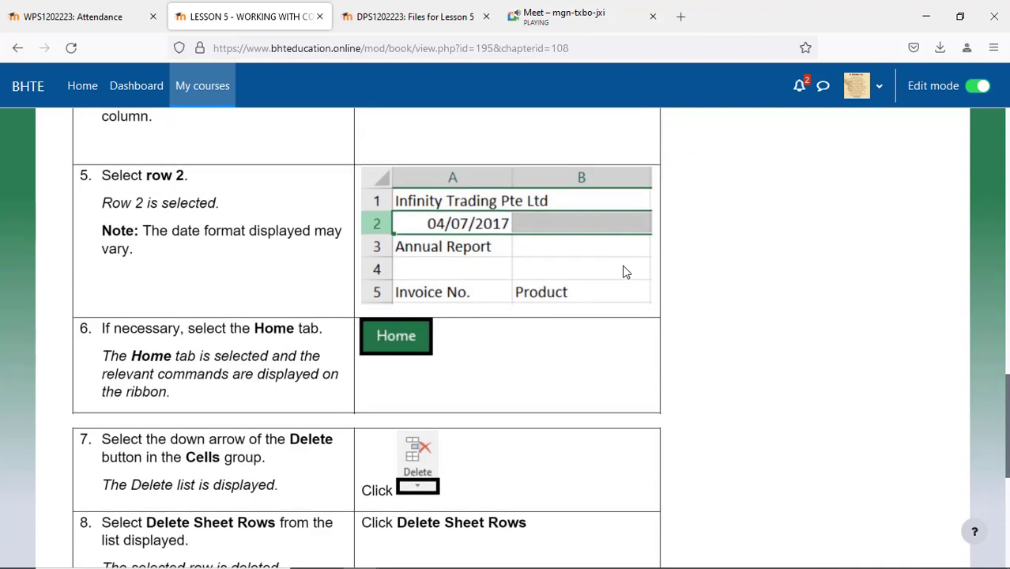
key("alt+Tab")
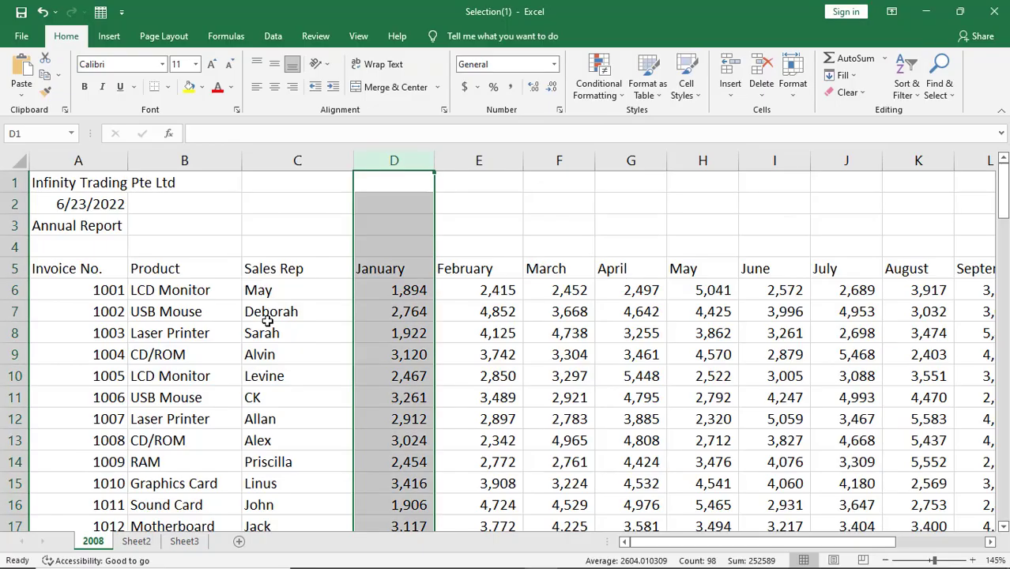
Delete row 2 holding the date with Delete Sheet Rows, moving Annual Report up.
left_click(14, 203)
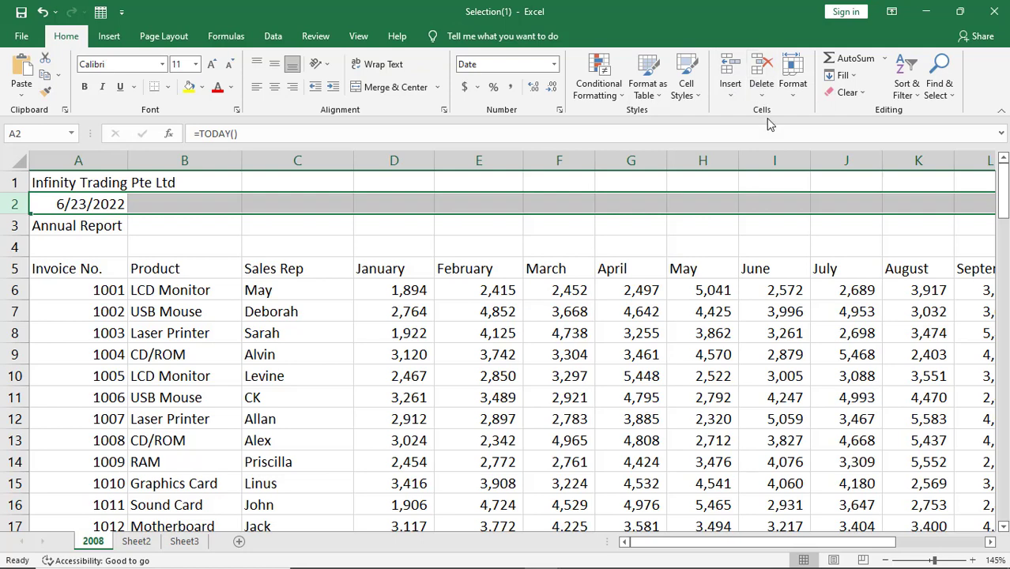
left_click(762, 93)
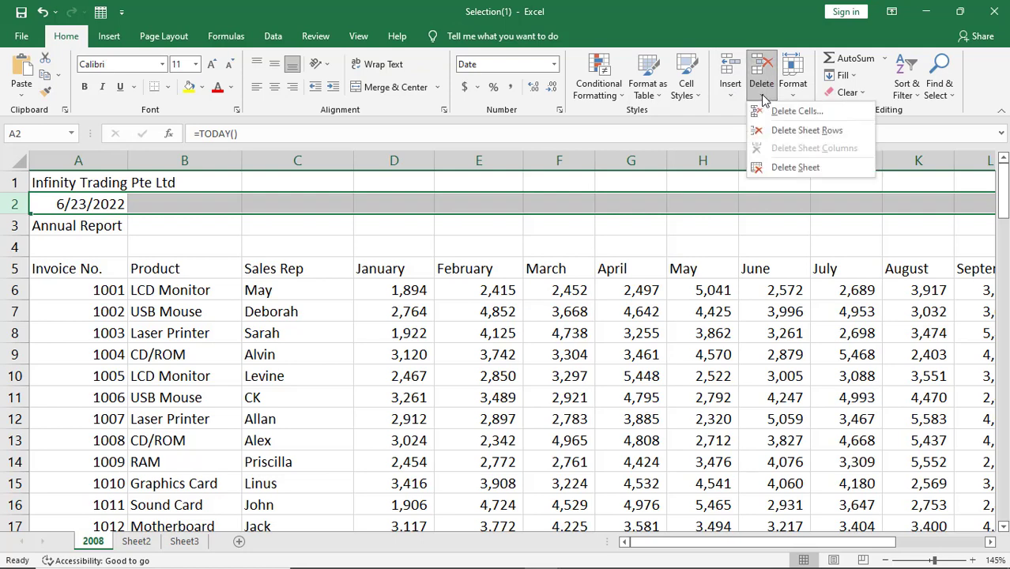
left_click(787, 130)
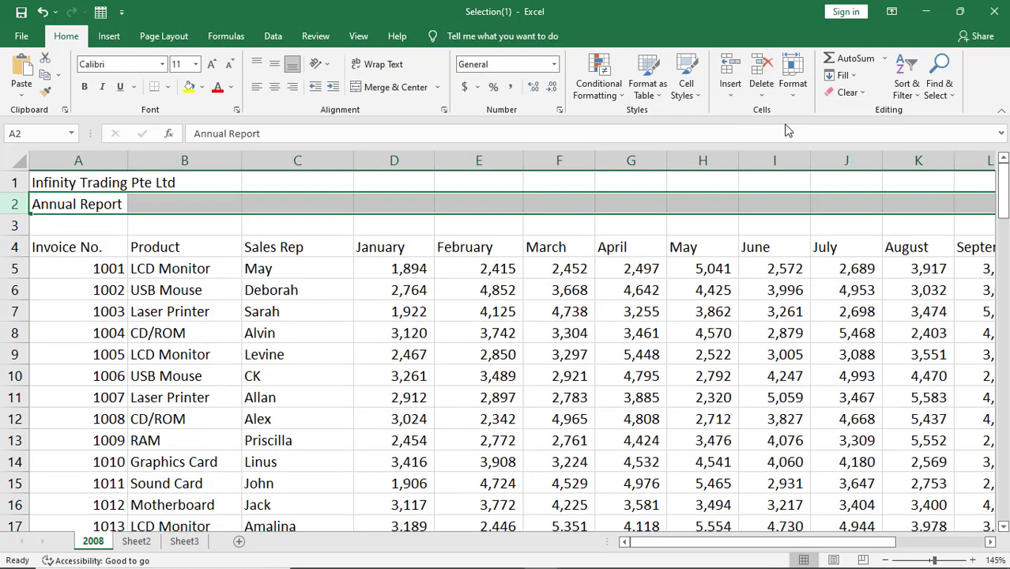
Read lesson chapter 5.6 Freezing and Unfreezing Columns and Rows, then return to Selection(1).
key("alt+Tab")
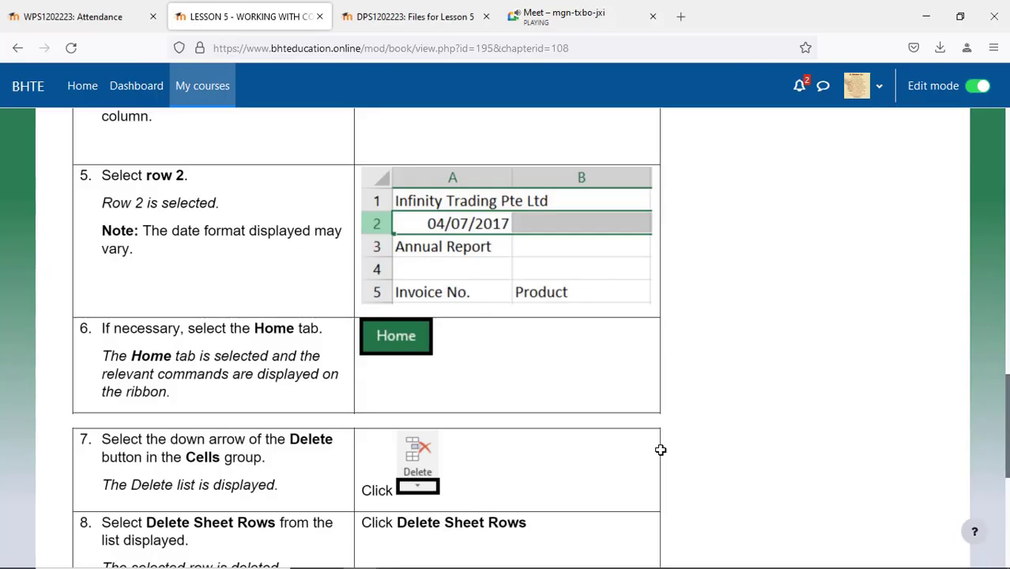
scroll(660, 442, "down", 5)
left_click(686, 388)
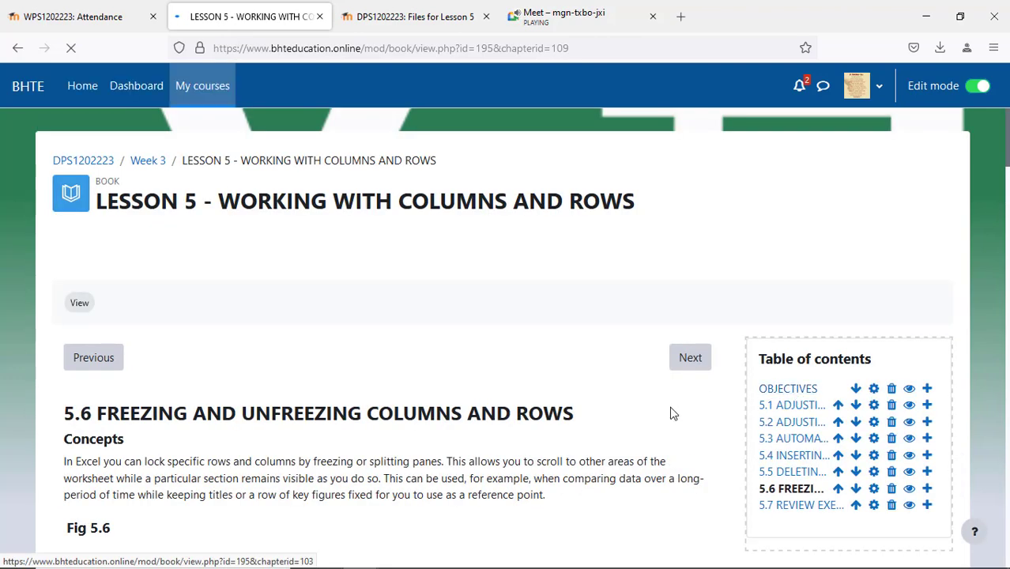
scroll(646, 415, "down", 3)
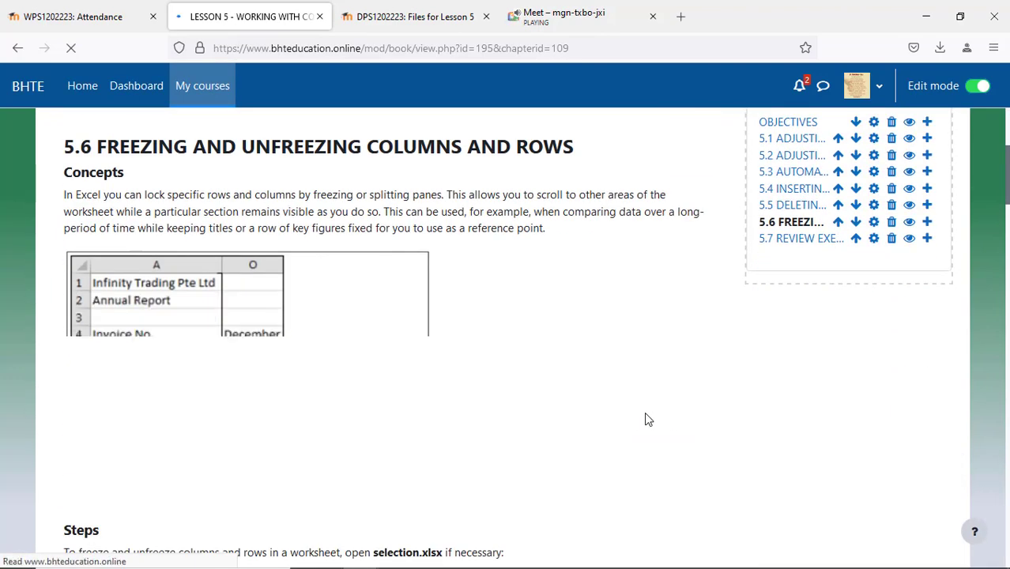
scroll(644, 419, "up", 2)
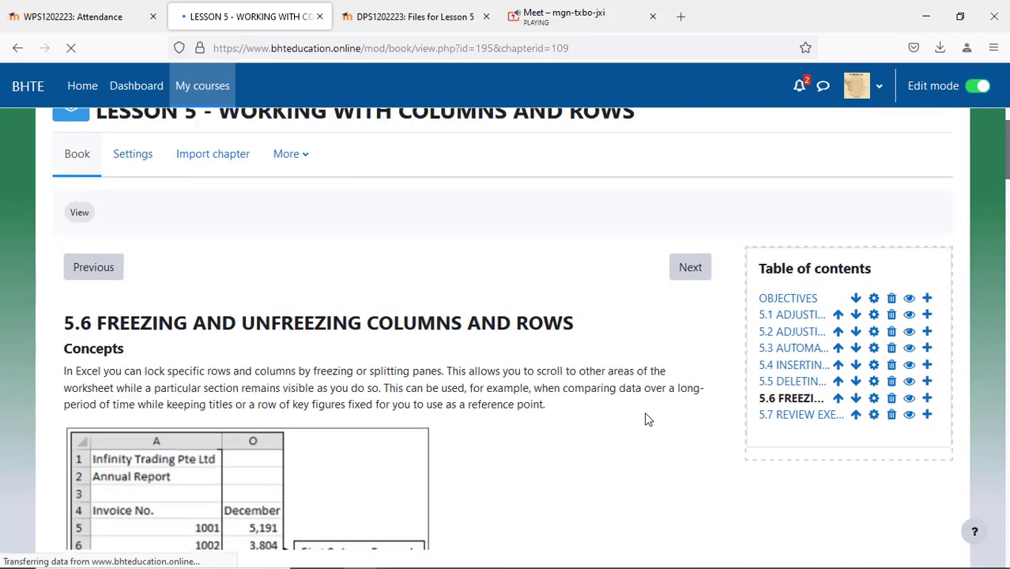
scroll(644, 418, "down", 2)
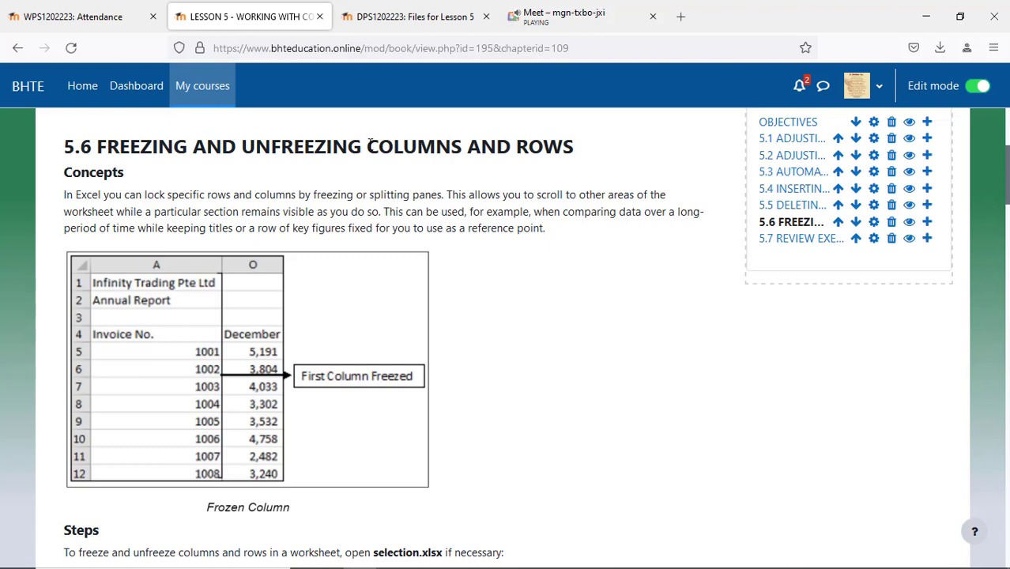
left_click_drag(368, 146, 577, 146)
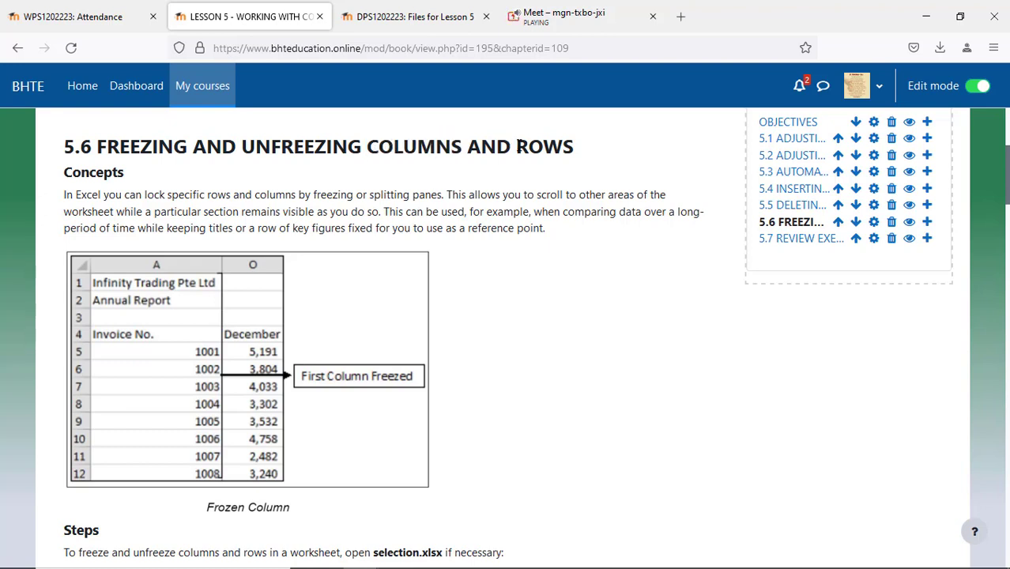
left_click(648, 275)
mouse_move(524, 563)
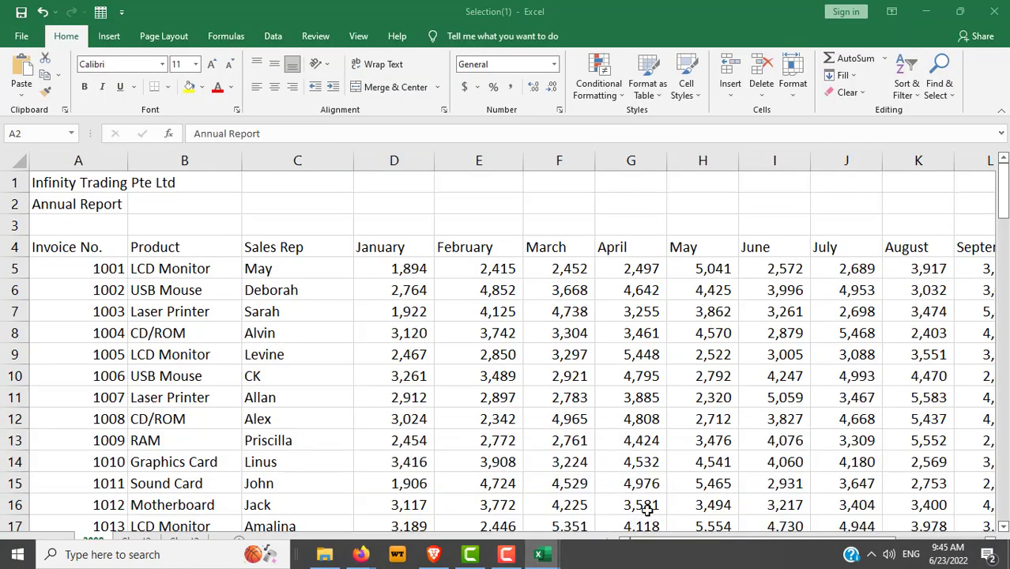
left_click(647, 508)
scroll(477, 310, "down", 3)
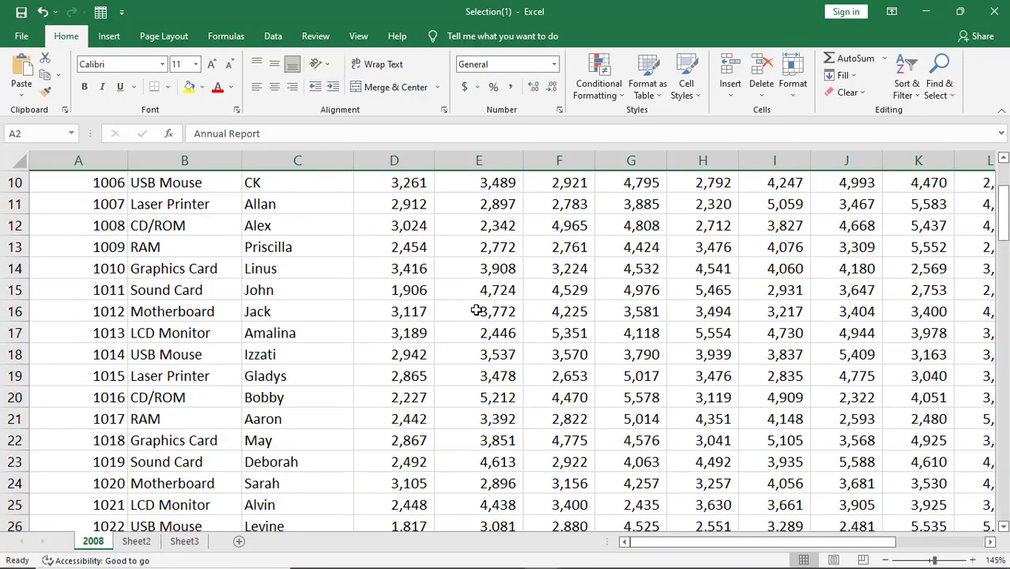
scroll(477, 311, "down", 4)
scroll(477, 311, "down", 5)
scroll(477, 310, "down", 6)
scroll(478, 311, "down", 4)
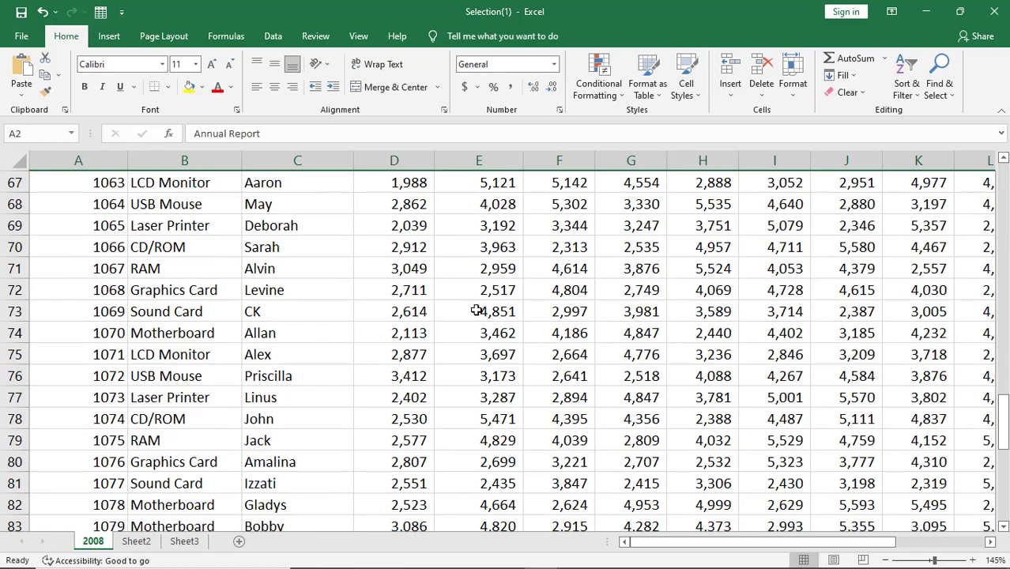
scroll(477, 311, "down", 6)
scroll(478, 311, "down", 4)
scroll(478, 311, "up", 3)
scroll(477, 311, "up", 6)
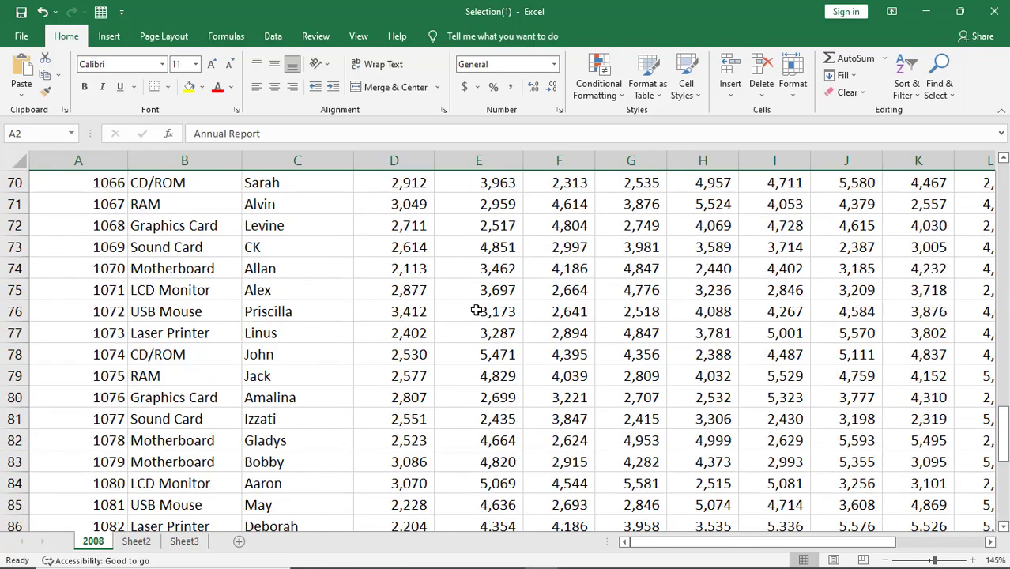
scroll(478, 310, "up", 6)
scroll(478, 310, "up", 6)
scroll(478, 310, "up", 10)
scroll(477, 310, "up", 1)
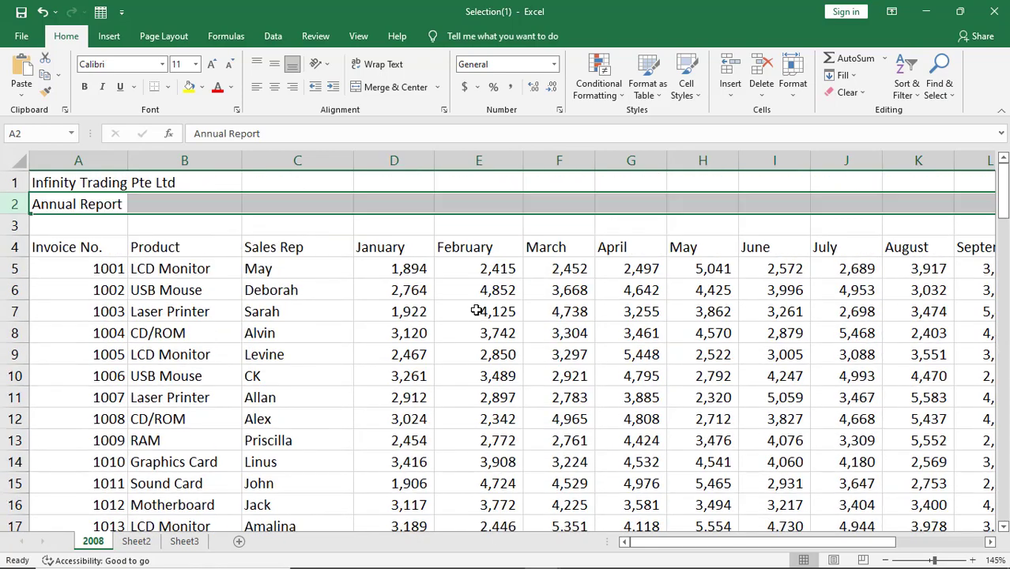
left_click(286, 348)
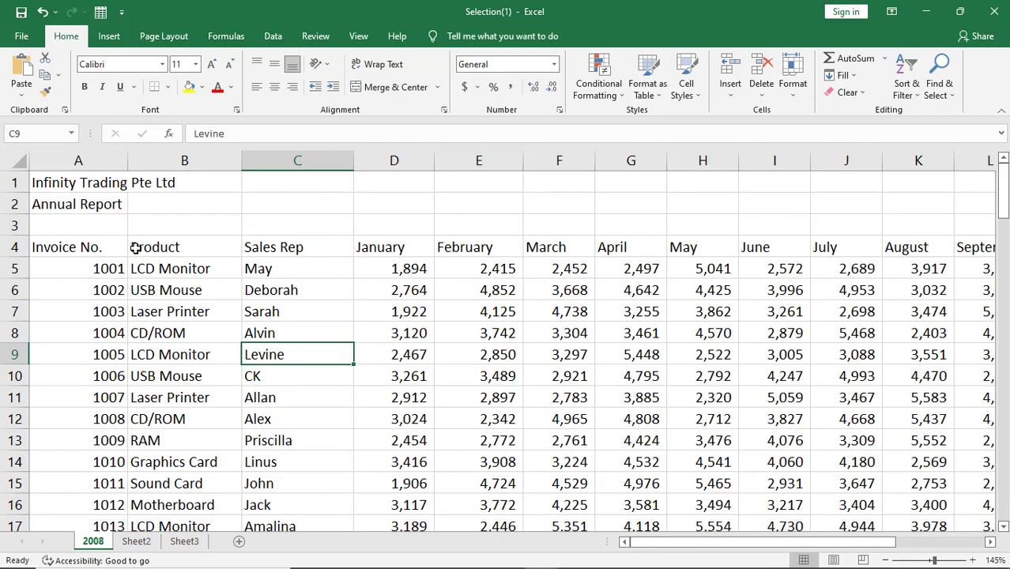
scroll(280, 285, "down", 3)
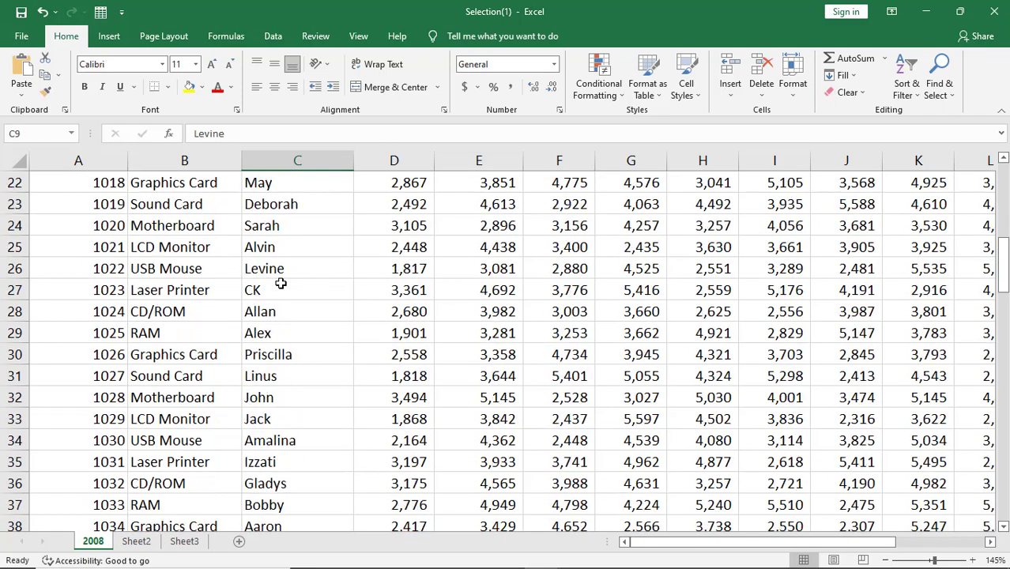
scroll(281, 284, "up", 2)
scroll(281, 285, "up", 5)
scroll(281, 285, "down", 6)
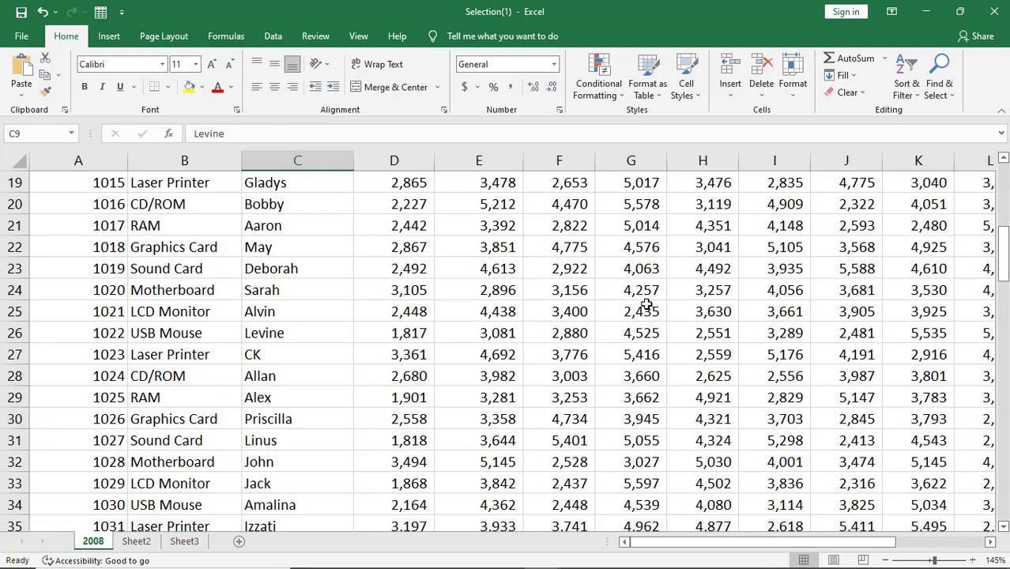
scroll(647, 304, "up", 5)
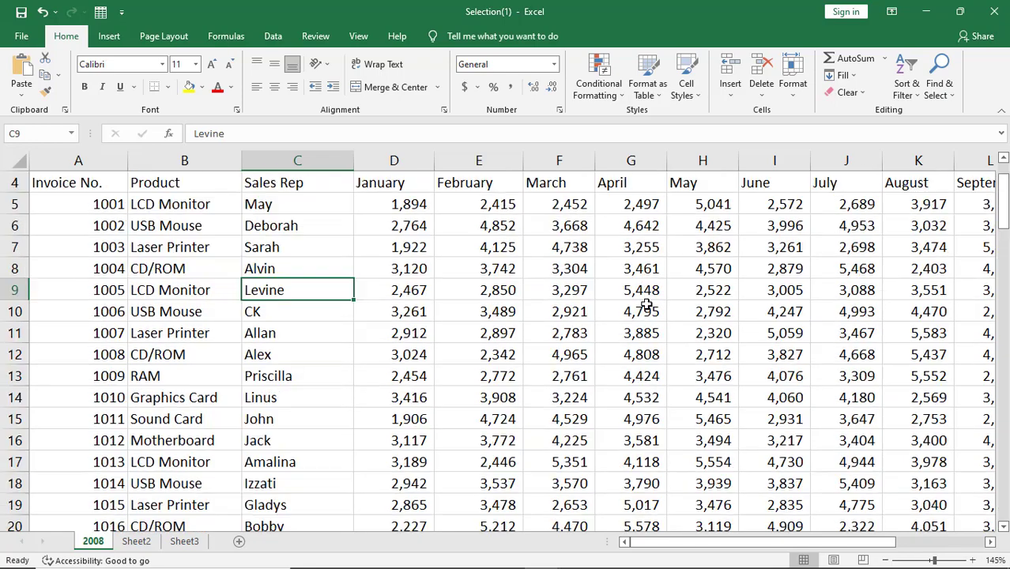
scroll(647, 304, "up", 1)
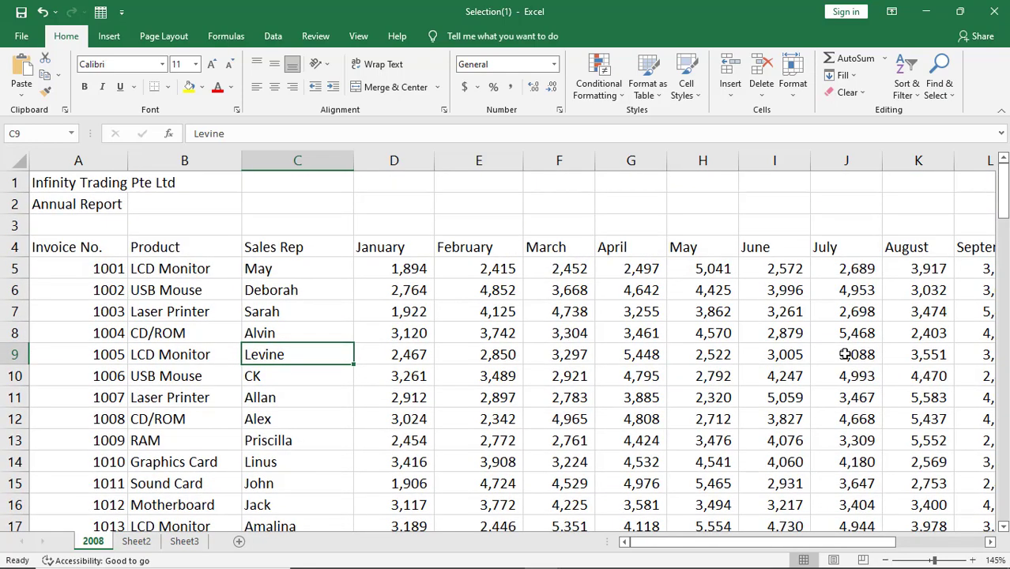
scroll(842, 354, "down", 6)
scroll(842, 354, "down", 6)
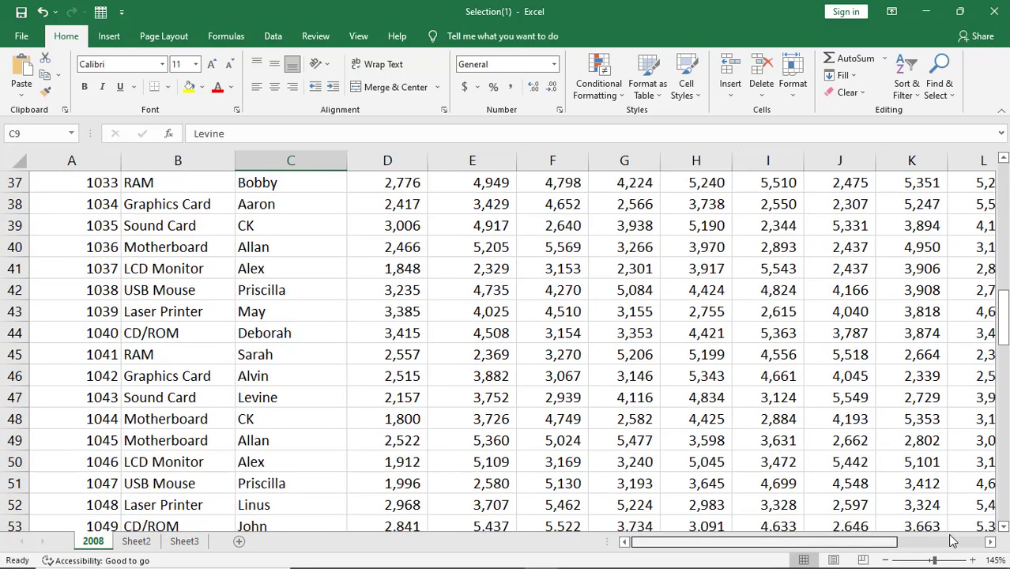
scroll(880, 465, "right", 4)
scroll(879, 464, "down", 3)
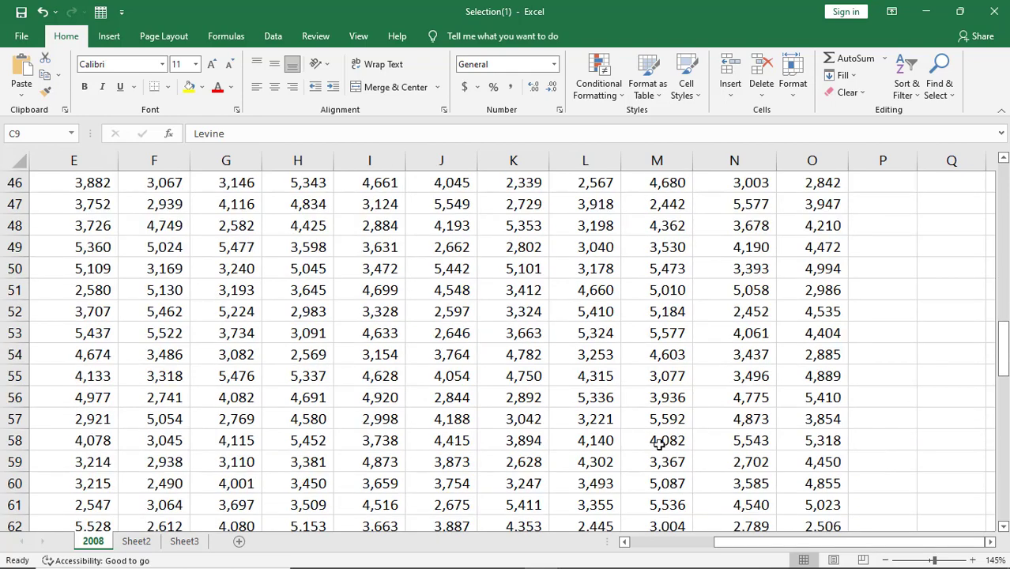
scroll(672, 427, "up", 6)
scroll(683, 409, "up", 6)
scroll(683, 409, "up", 3)
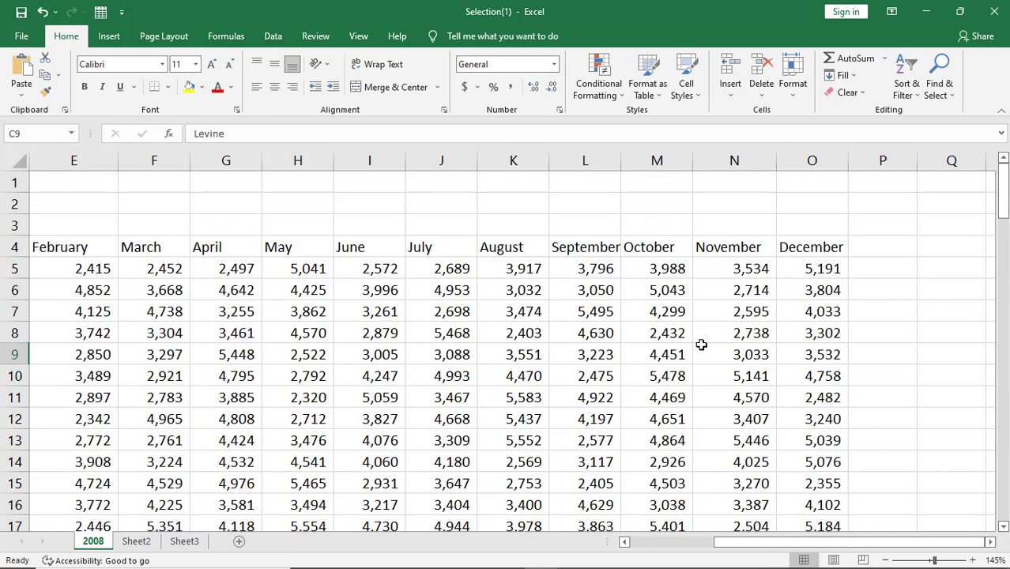
left_click(681, 544)
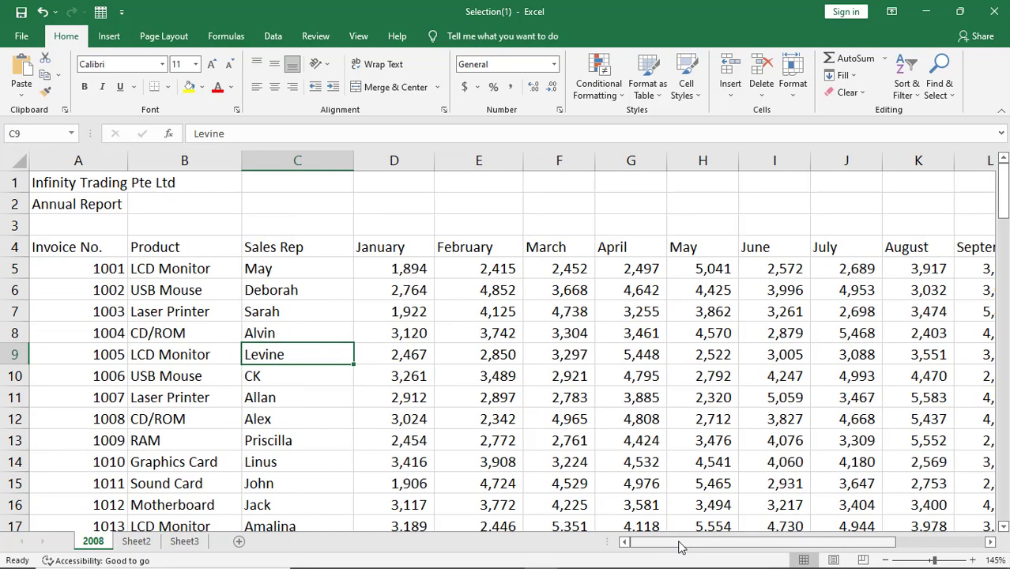
mouse_move(545, 557)
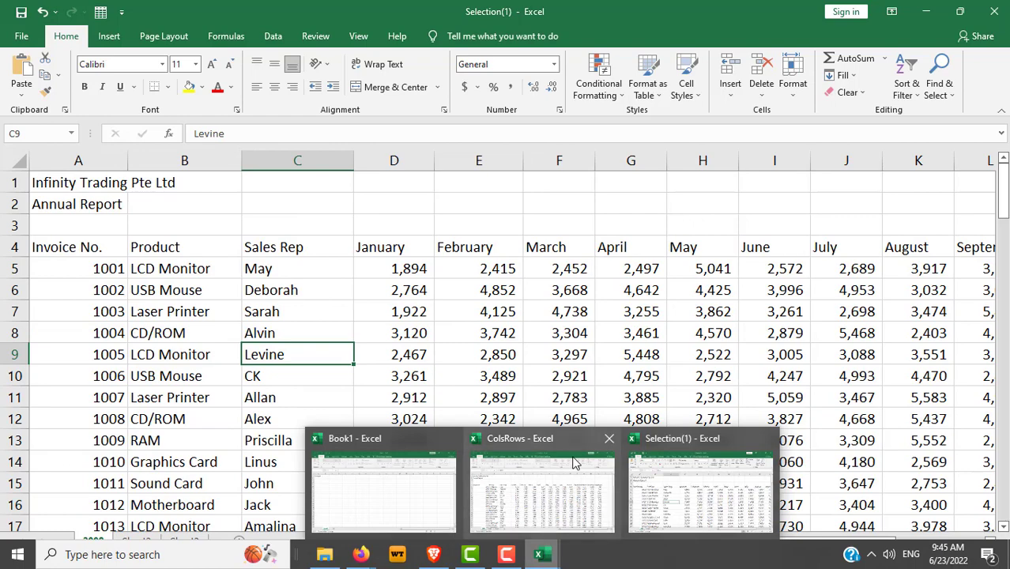
mouse_move(574, 463)
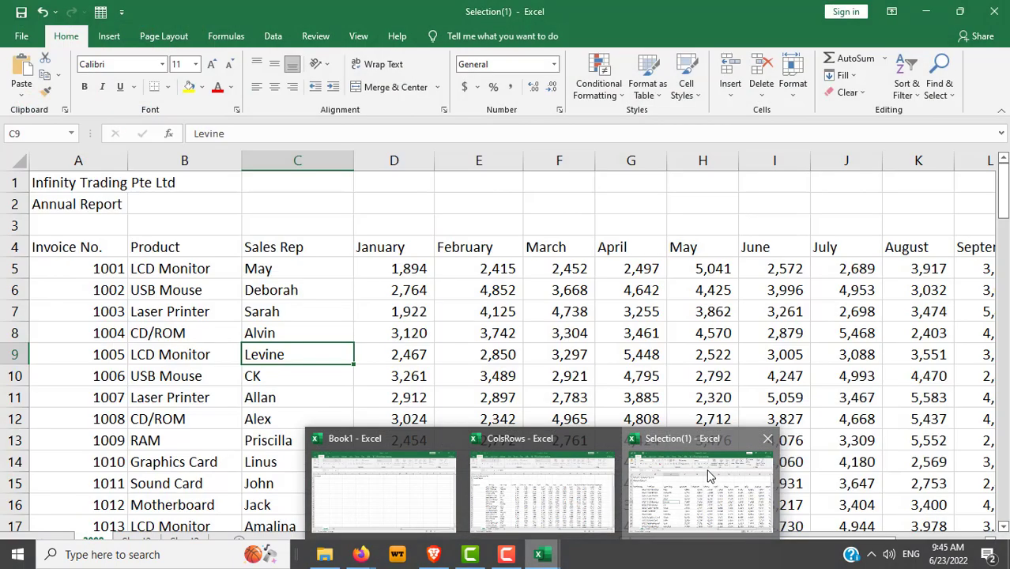
left_click(703, 470)
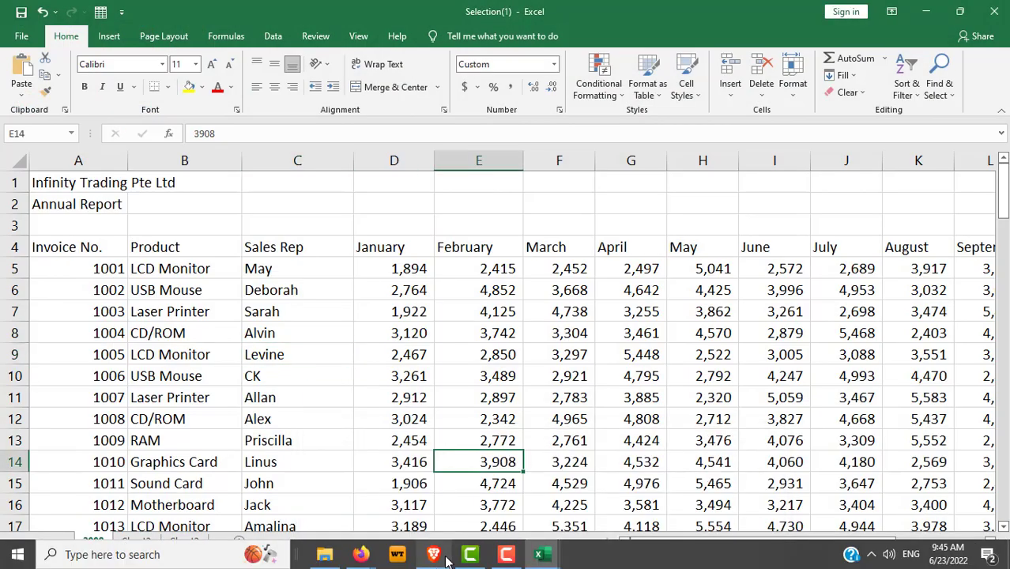
left_click(362, 558)
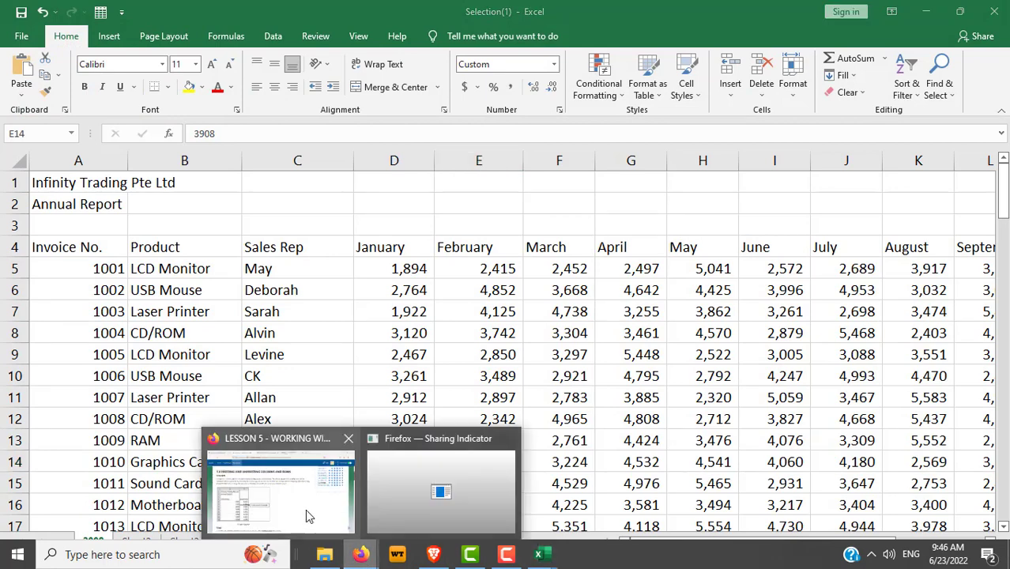
left_click(305, 508)
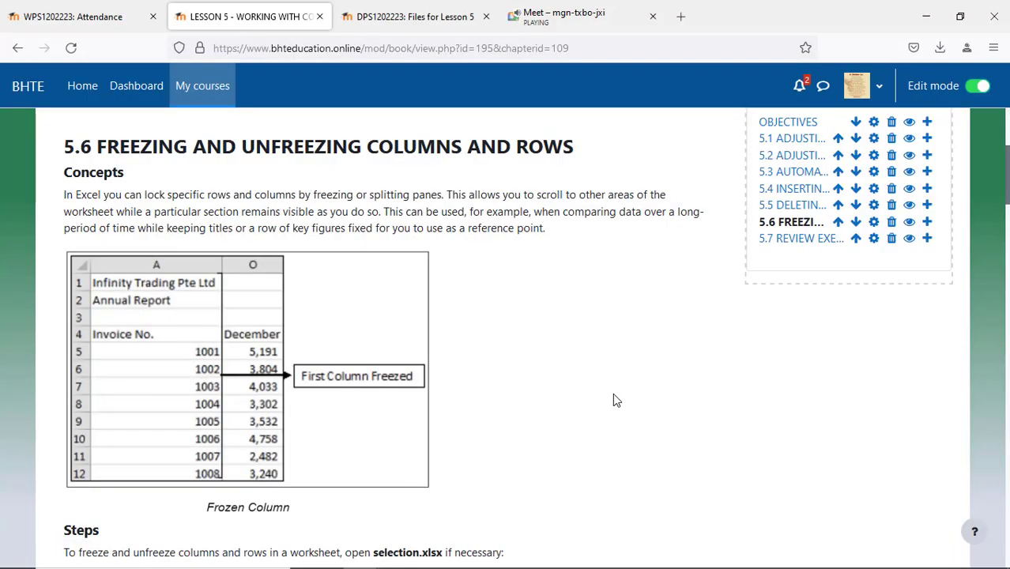
mouse_move(550, 565)
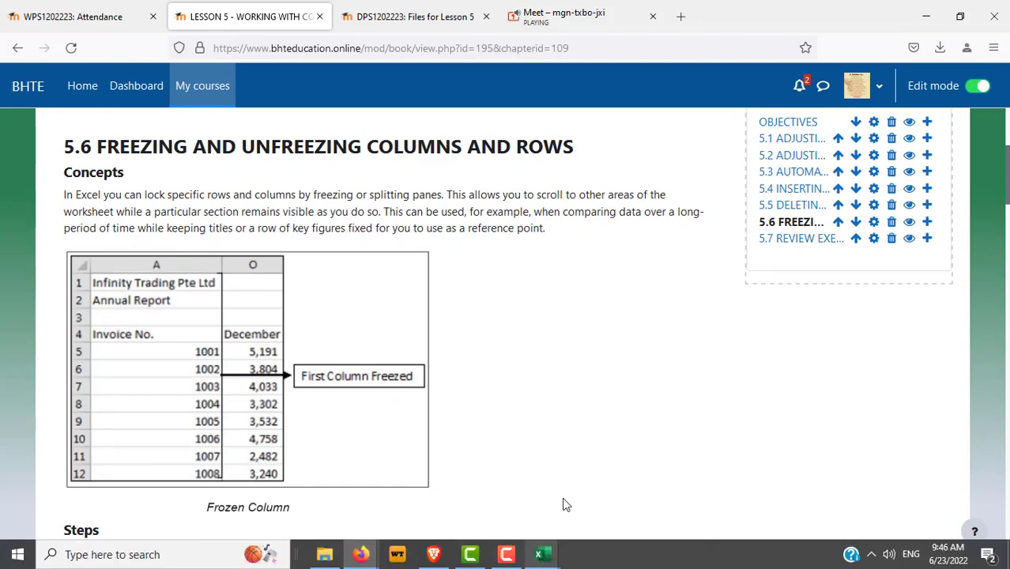
scroll(613, 384, "down", 1)
scroll(656, 338, "down", 4)
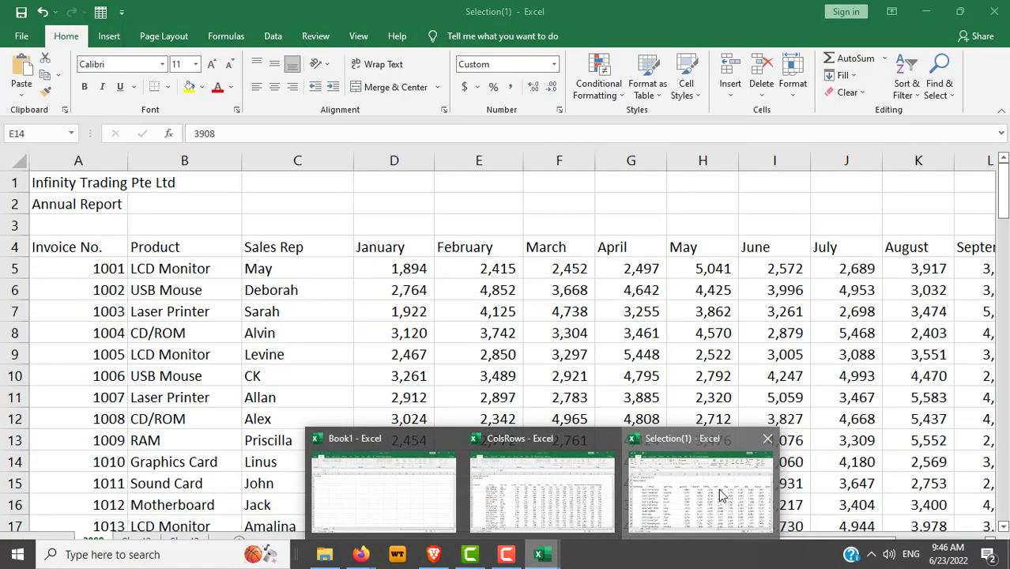
In Selection(1), select column A and scroll the sheet sideways.
left_click(700, 490)
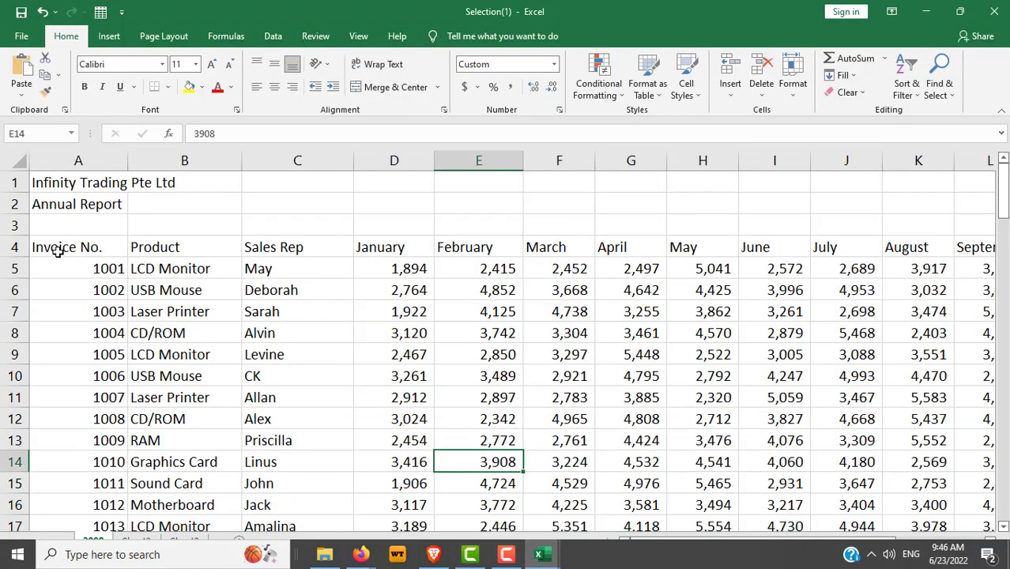
left_click(86, 162)
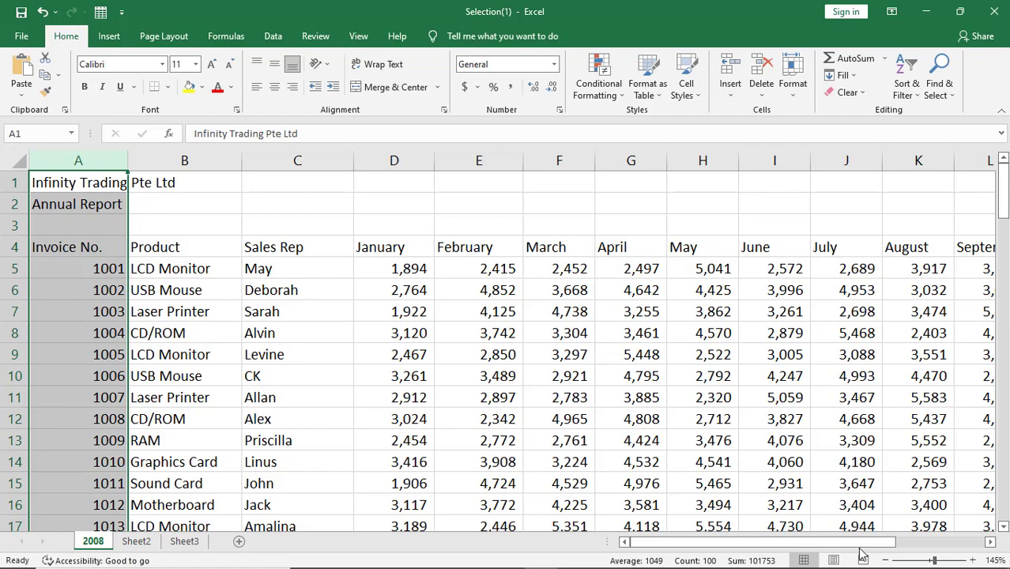
left_click(990, 542)
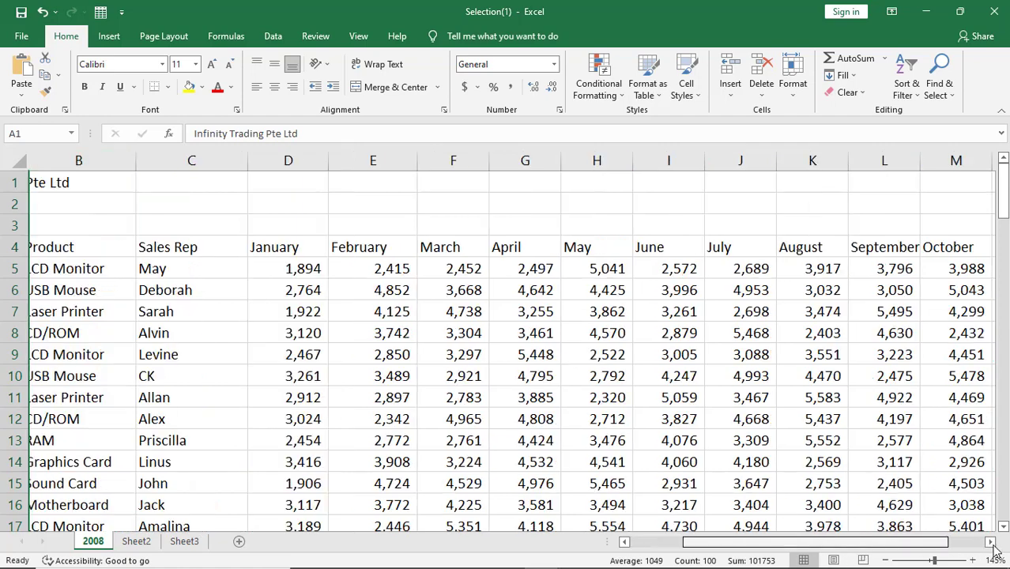
left_click(990, 542)
left_click(990, 542)
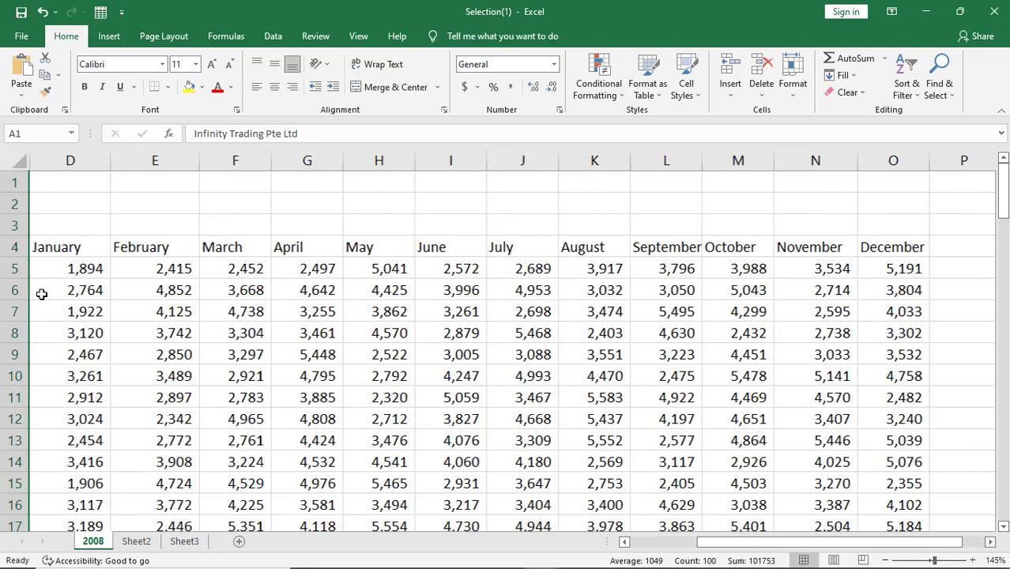
scroll(45, 324, "right", 1)
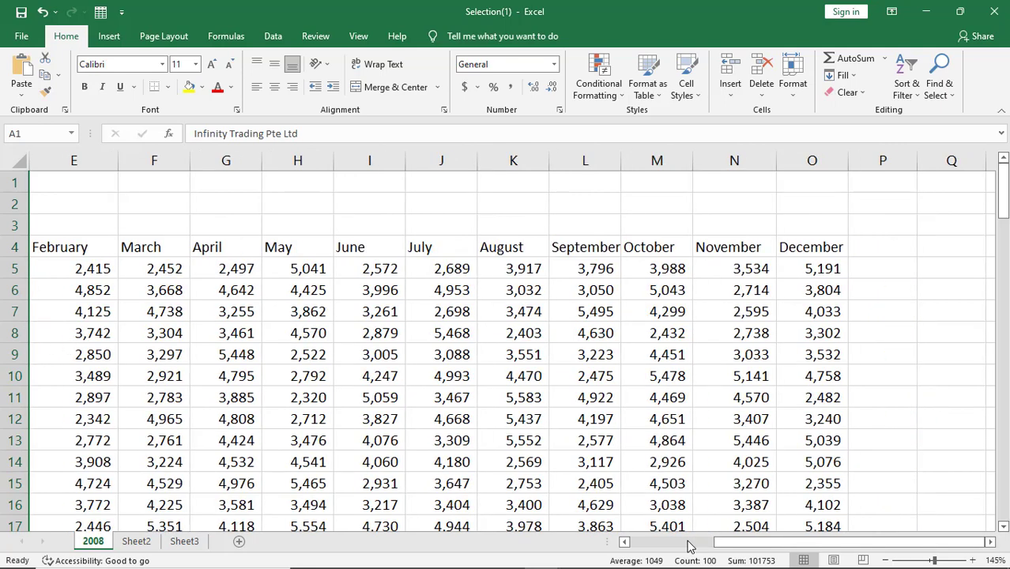
left_click(689, 542)
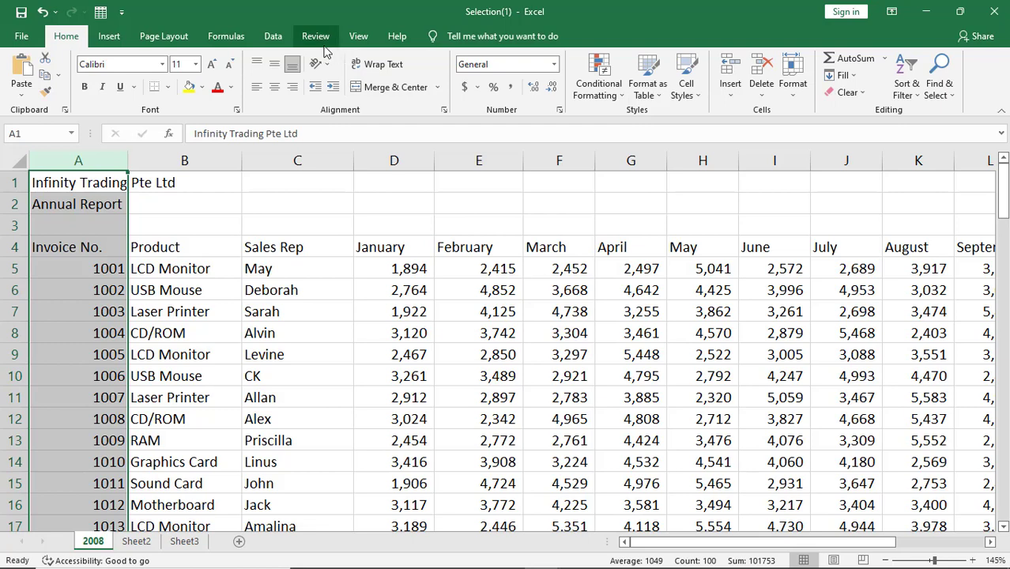
Freeze panes from the View tab, then select C10 and scroll horizontally to test it.
left_click(359, 37)
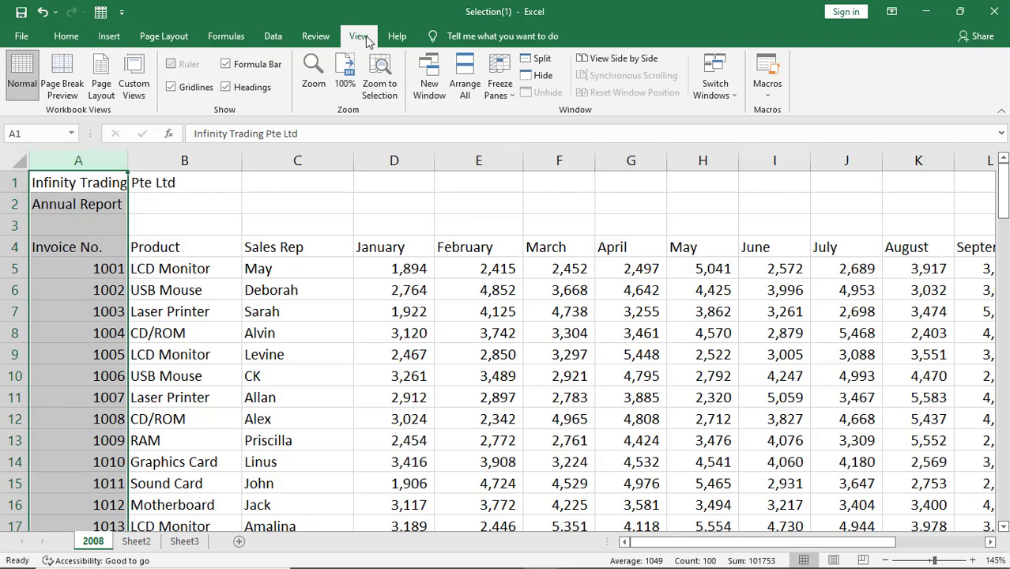
left_click(500, 79)
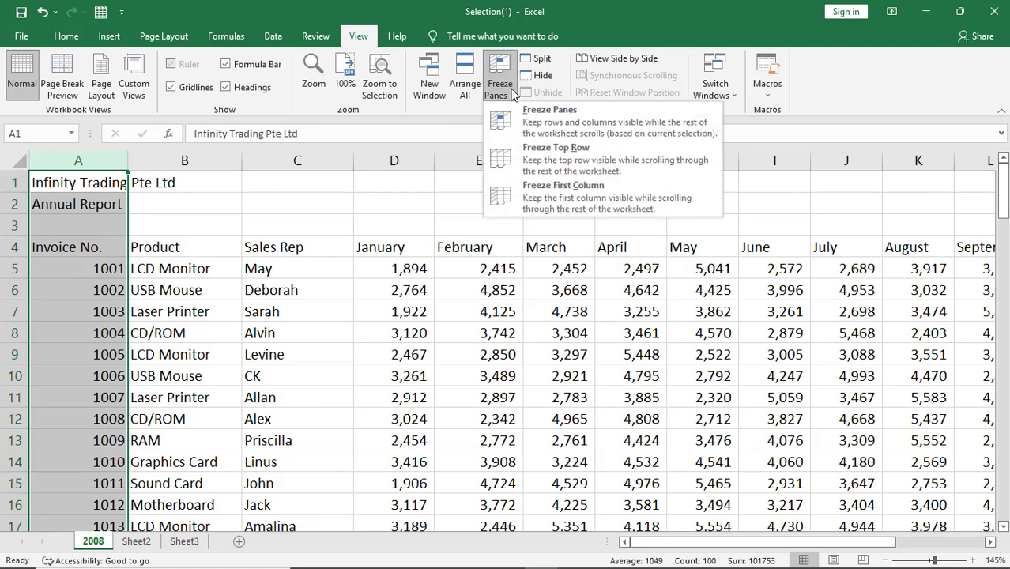
left_click(544, 127)
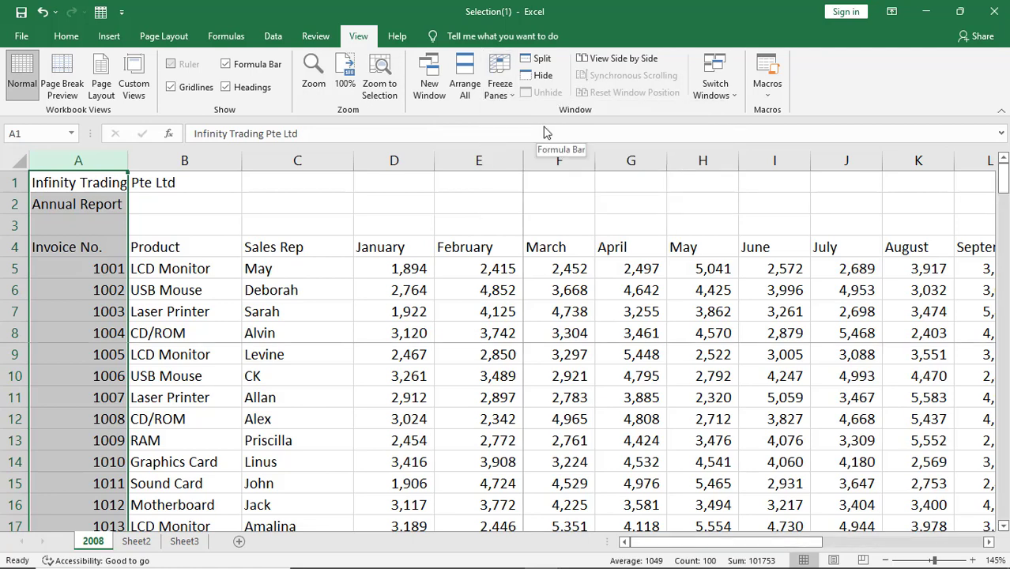
left_click(293, 376)
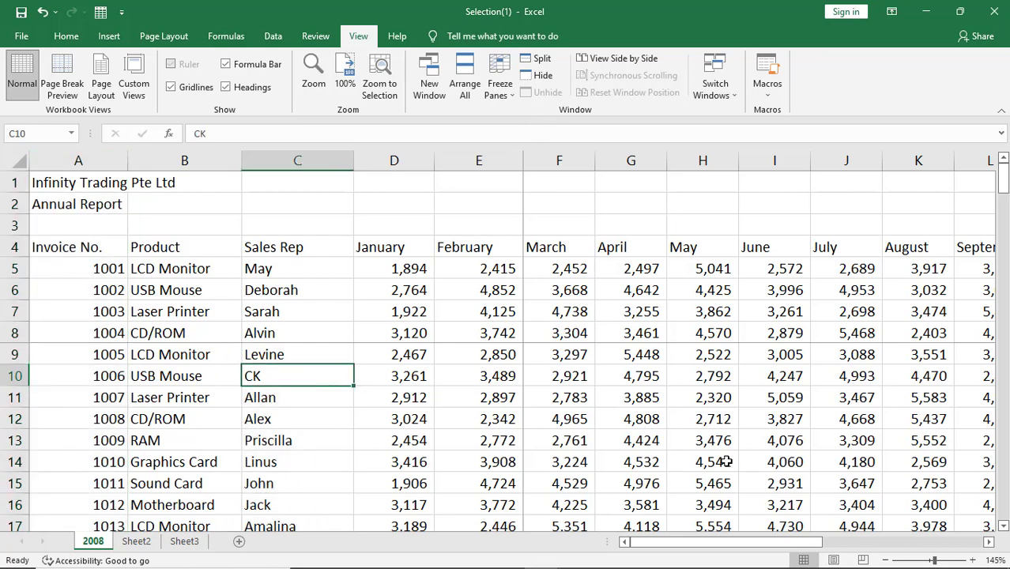
left_click(988, 542)
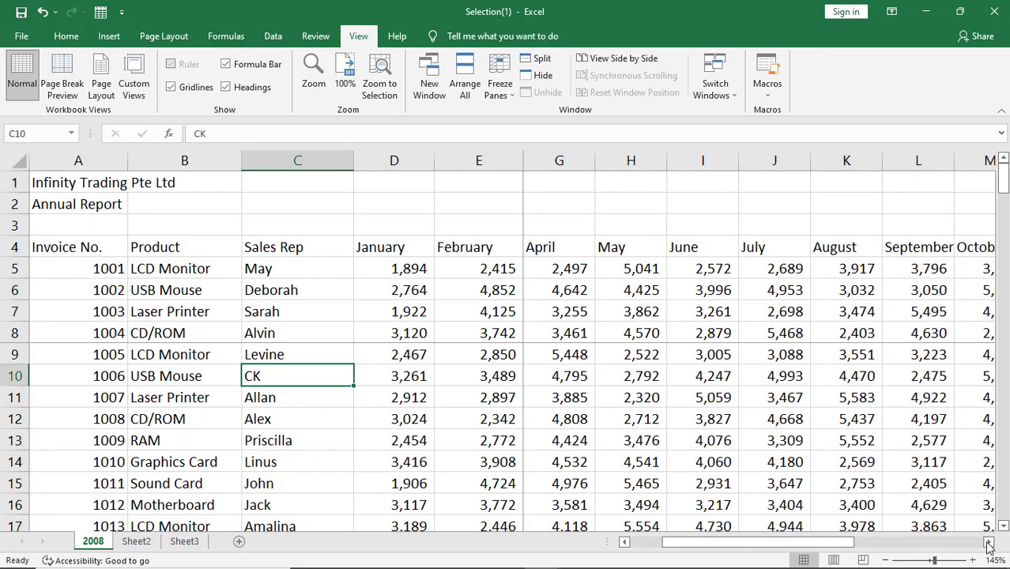
left_click_drag(789, 544, 755, 544)
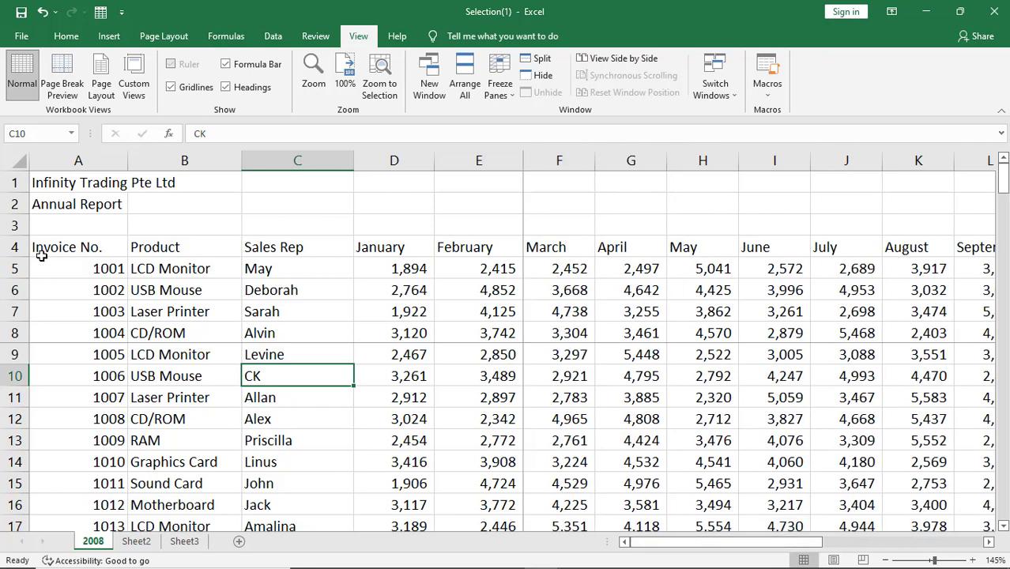
With column A selected, unfreeze and refreeze the panes, then undo and redo the row deletion.
left_click(60, 160)
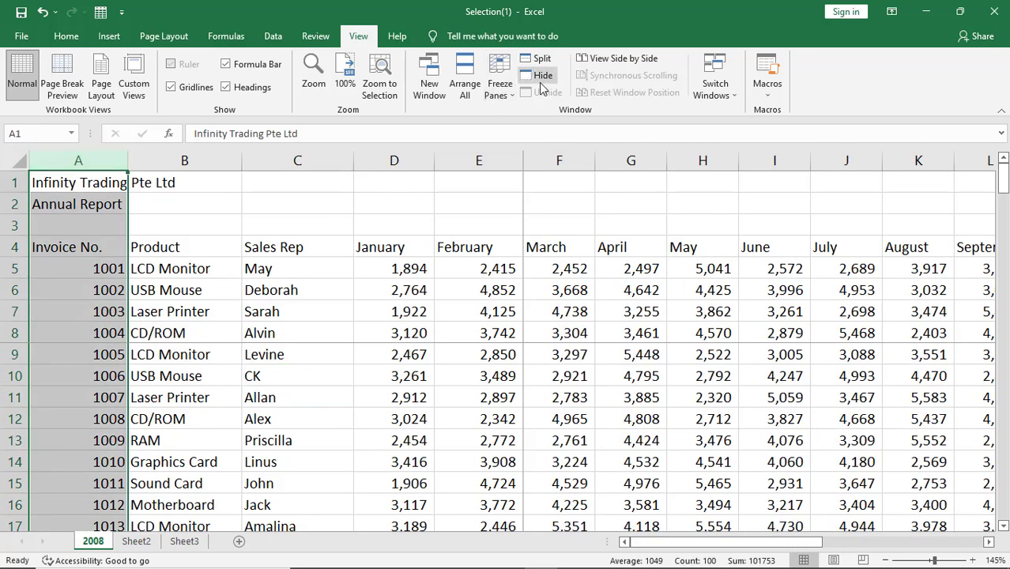
left_click(515, 91)
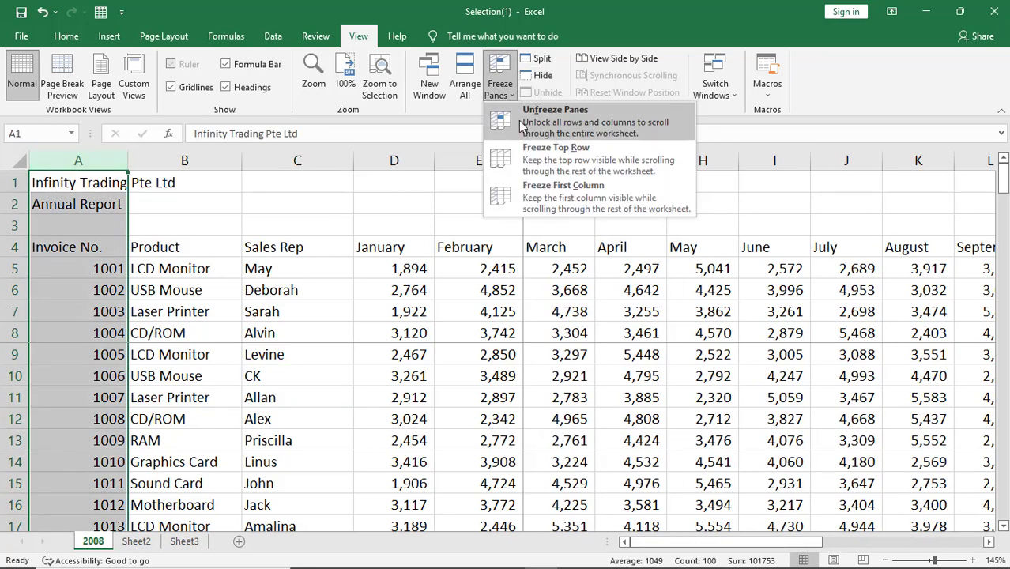
left_click(519, 121)
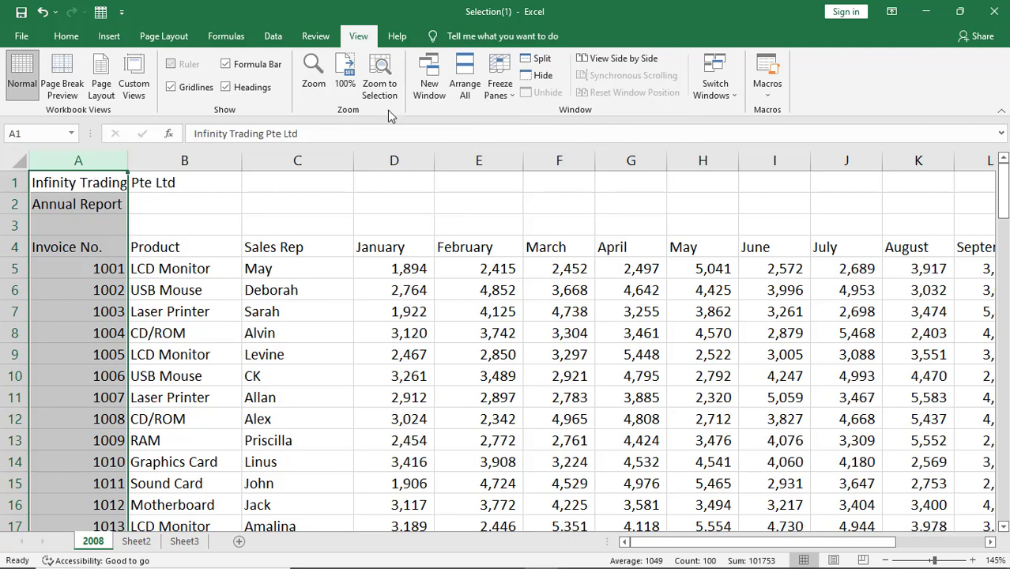
left_click(492, 86)
left_click(519, 124)
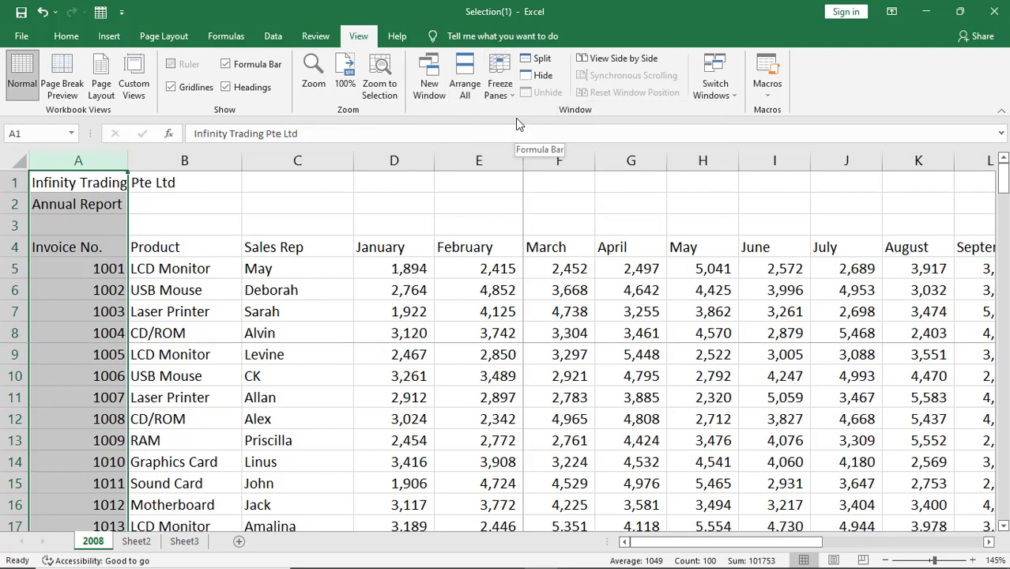
left_click(44, 13)
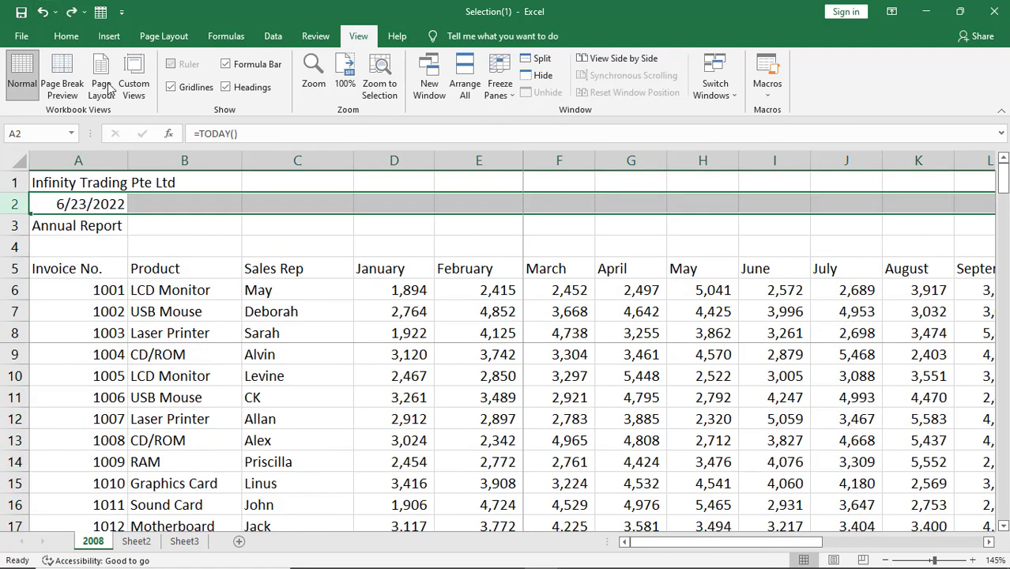
left_click(74, 13)
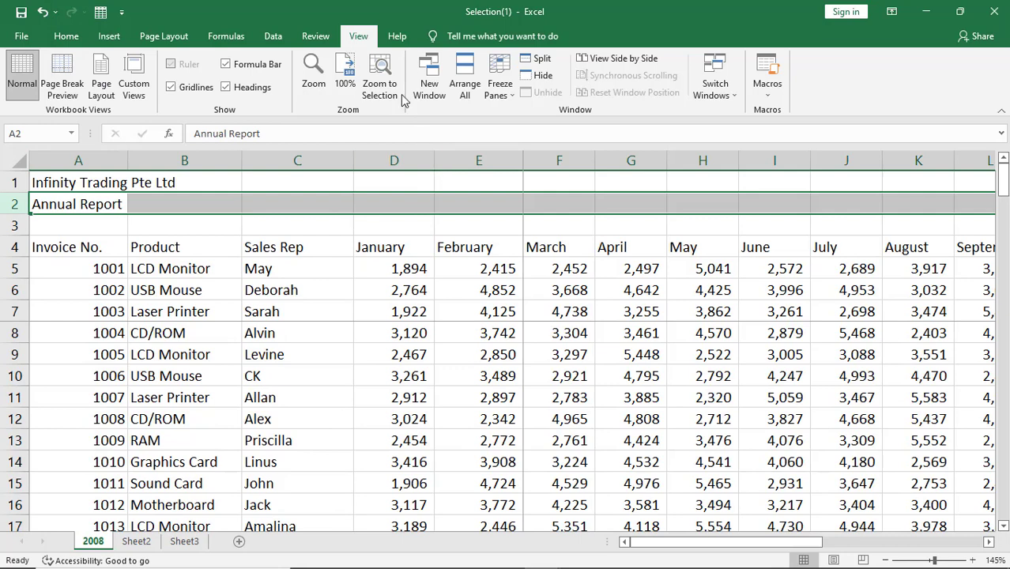
Unfreeze the panes, select column A, and scroll up and down to confirm free scrolling.
left_click(501, 89)
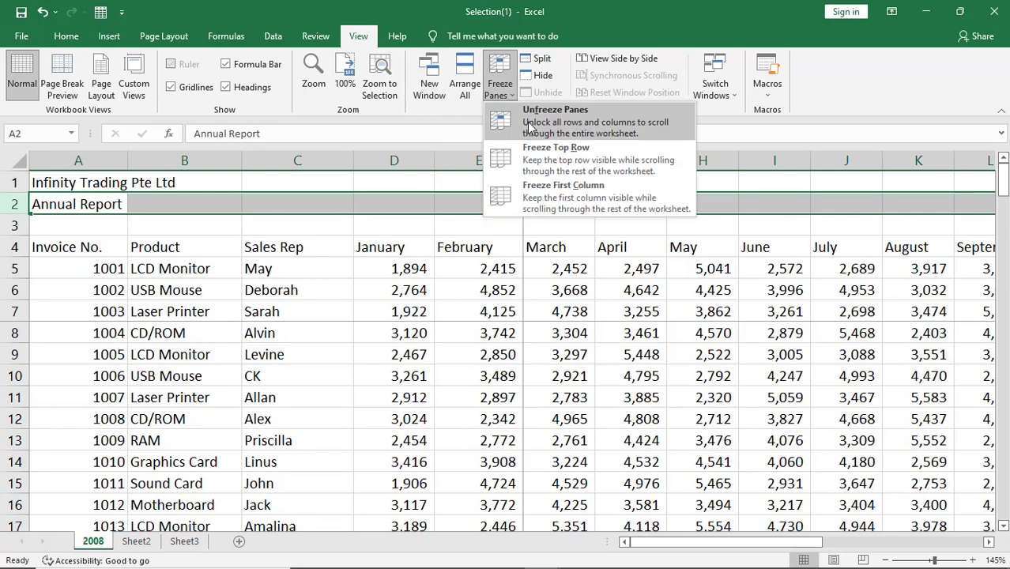
left_click(529, 126)
left_click(344, 379)
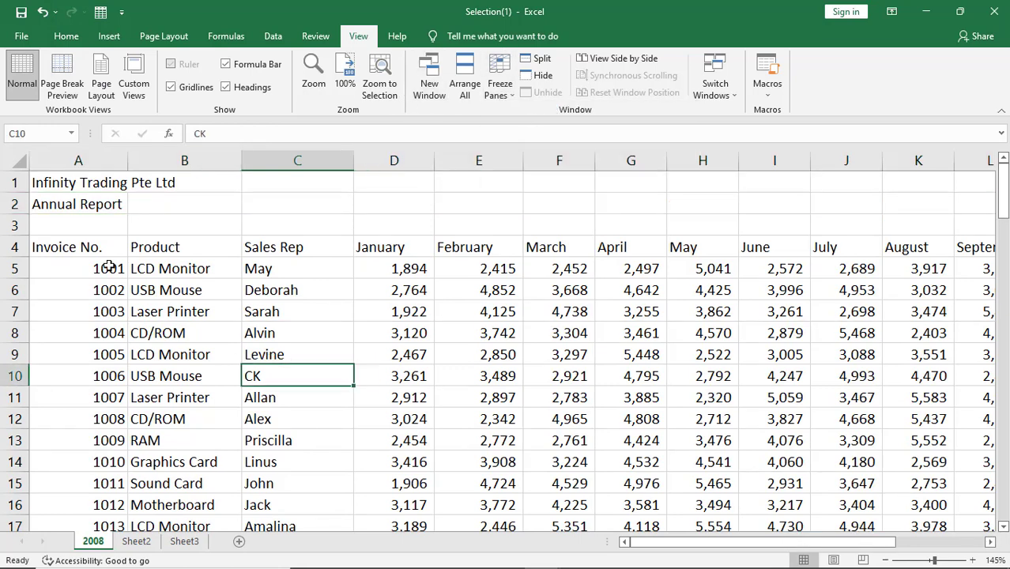
left_click(91, 161)
scroll(723, 342, "down", 5)
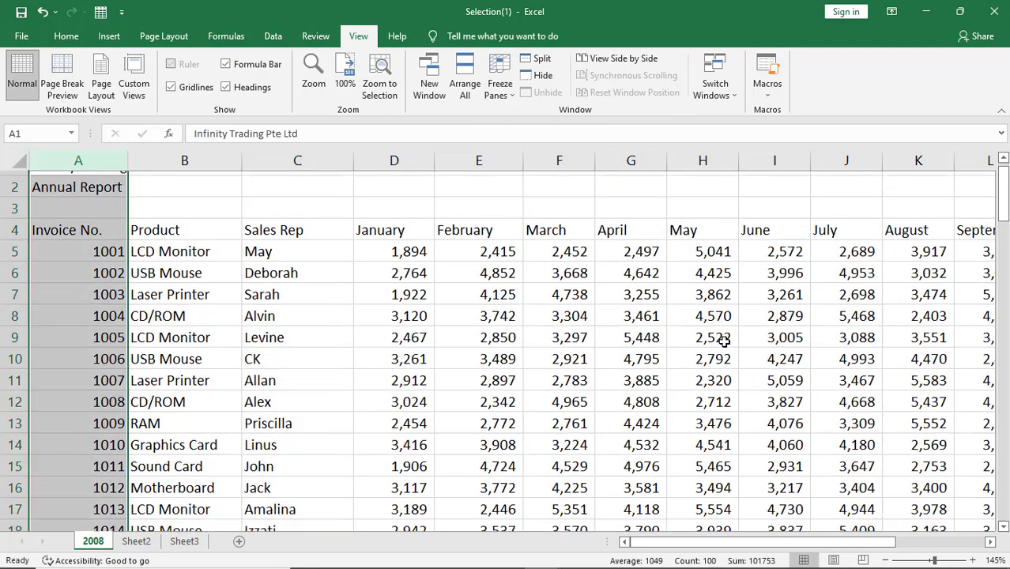
scroll(724, 342, "down", 12)
scroll(722, 338, "up", 6)
scroll(722, 338, "up", 11)
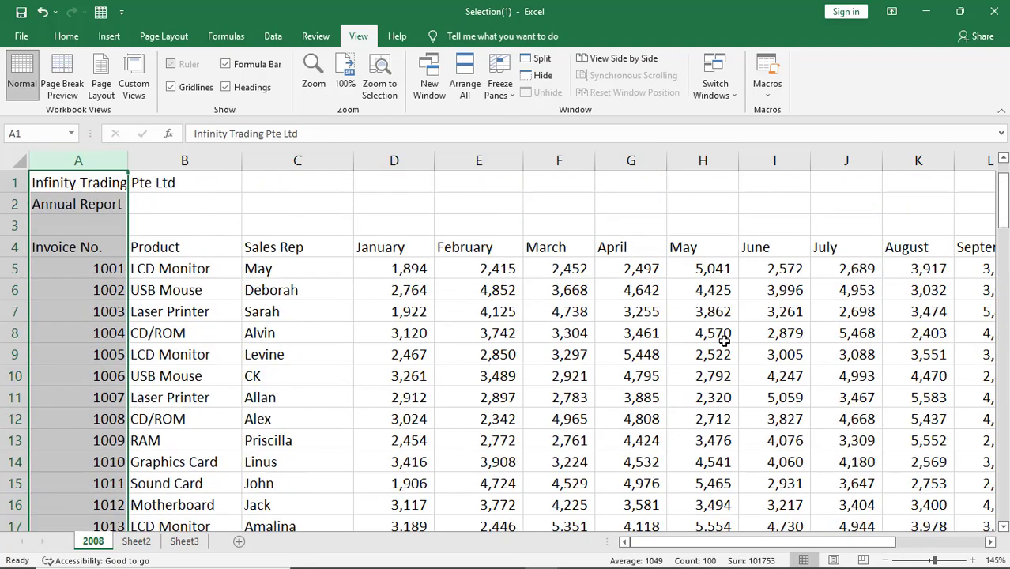
Apply Freeze First Column so Invoice No. stays fixed, then select cell D9.
right_click(111, 163)
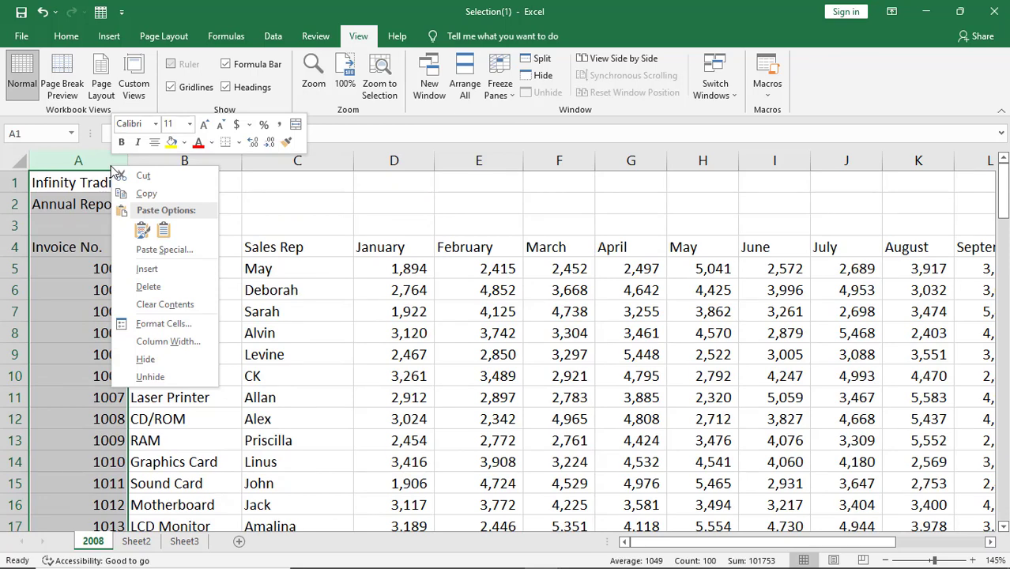
left_click(511, 98)
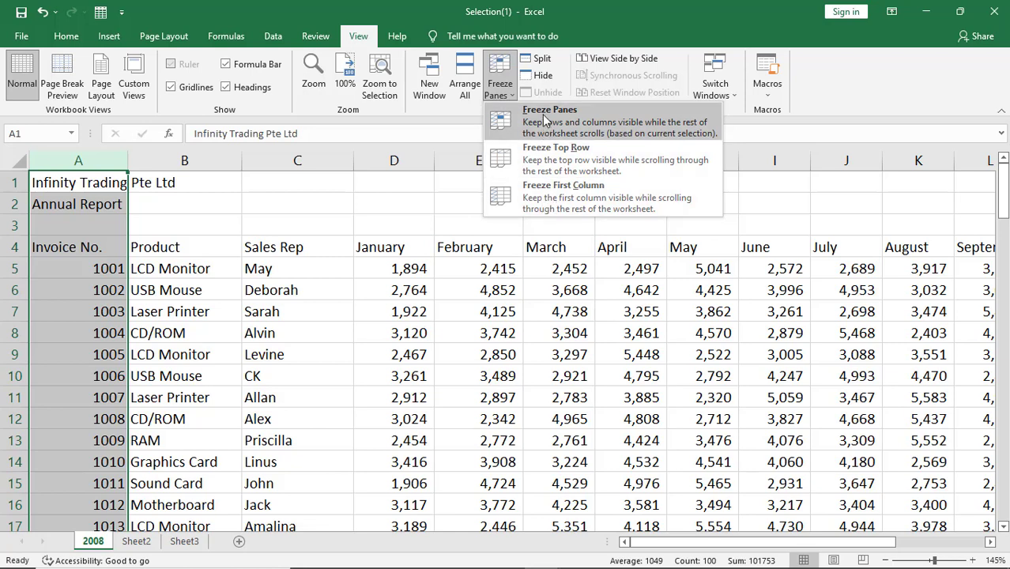
left_click(567, 201)
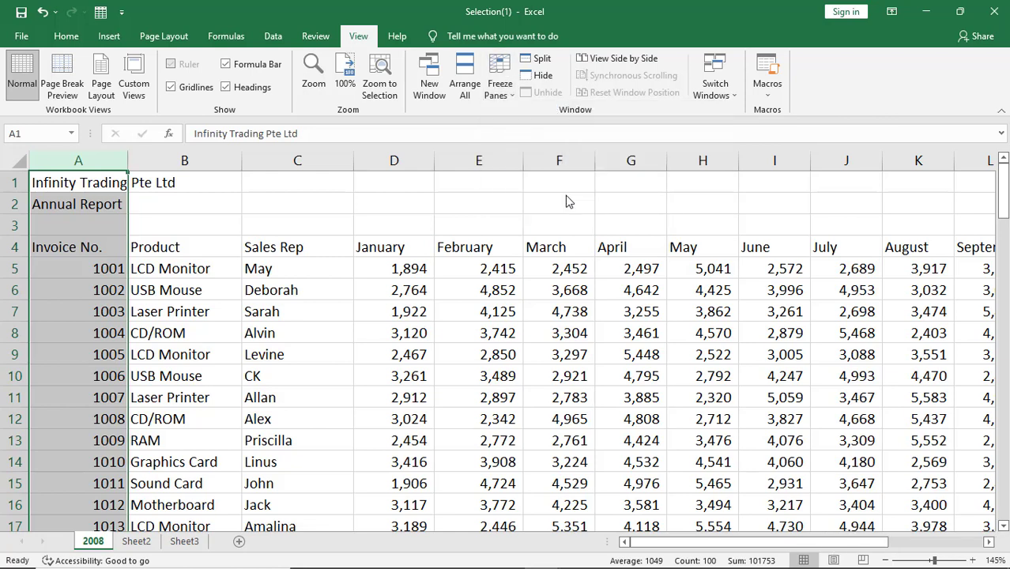
left_click(425, 363)
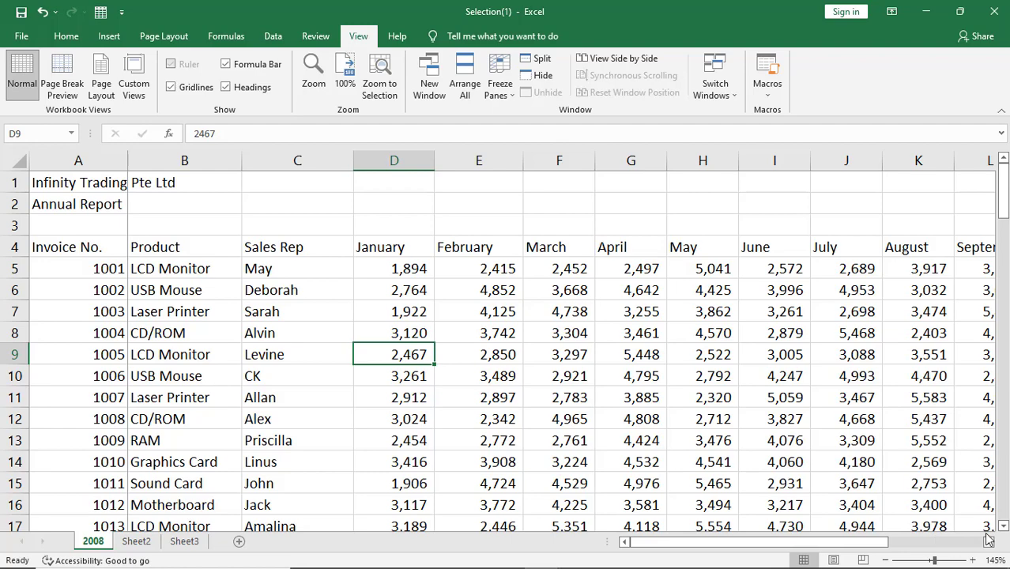
left_click_drag(988, 543, 988, 543)
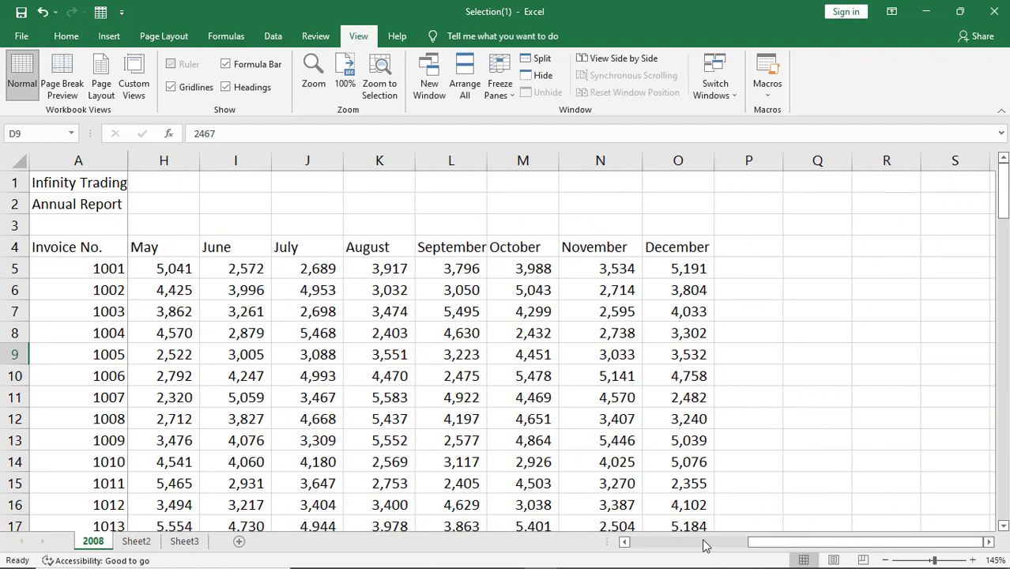
left_click(705, 545)
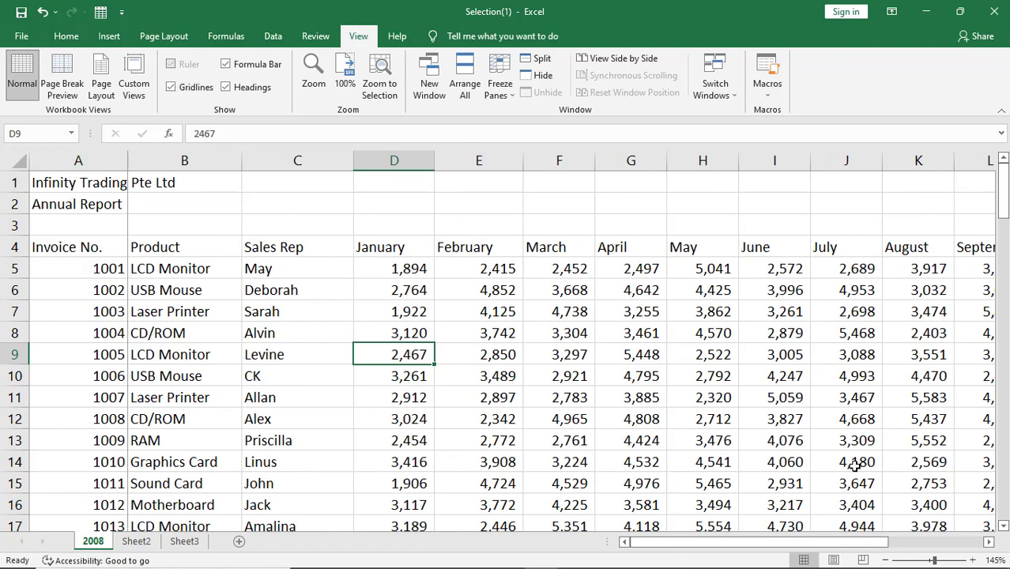
left_click(989, 543)
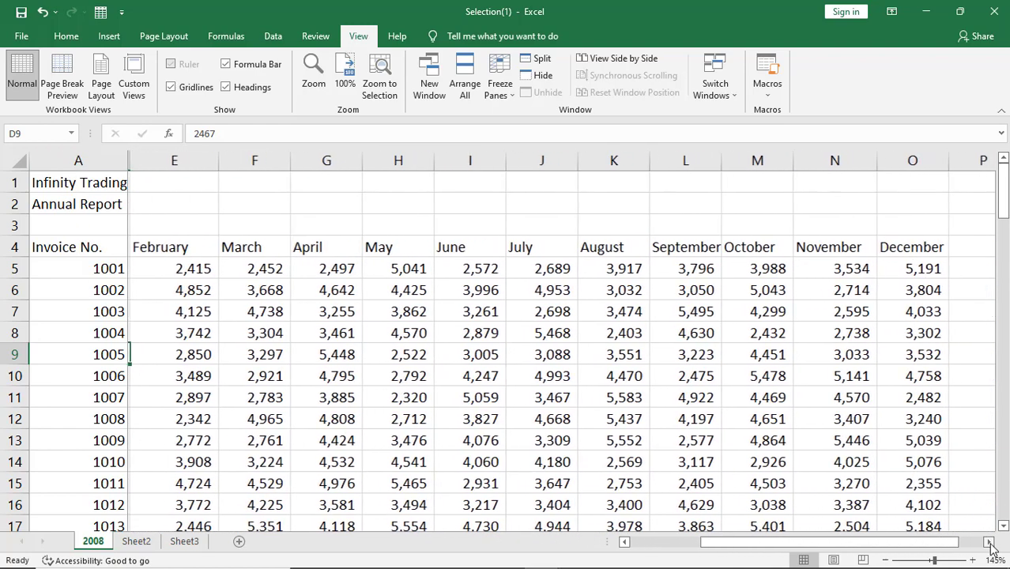
left_click(988, 542)
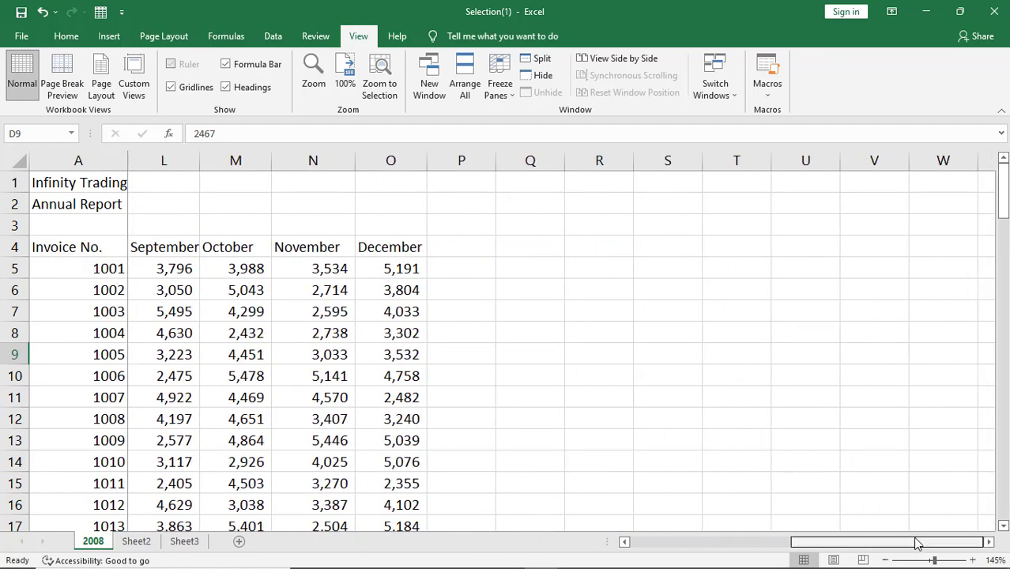
left_click_drag(921, 542, 739, 558)
scroll(709, 444, "down", 7)
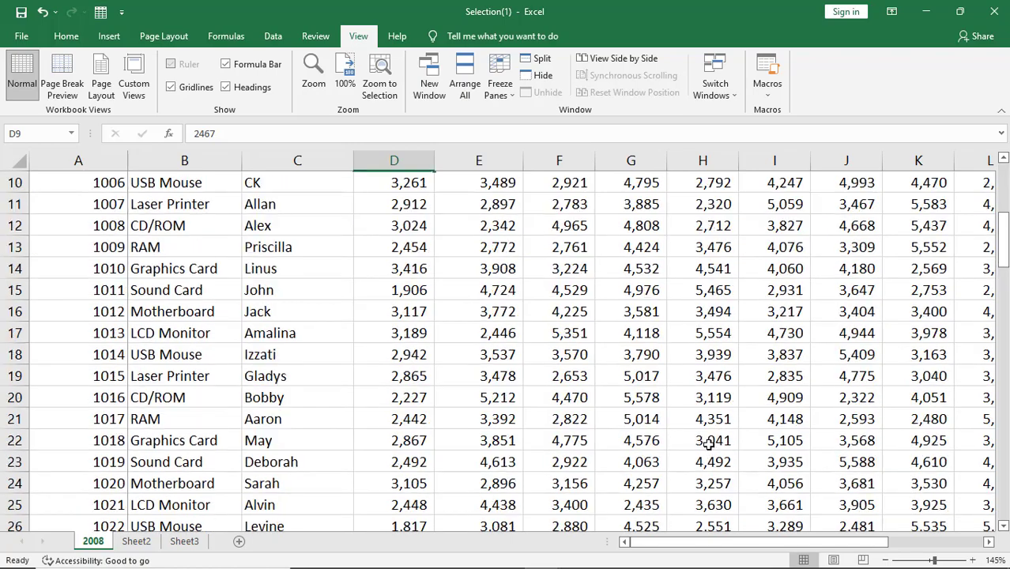
scroll(709, 444, "up", 6)
scroll(709, 444, "down", 5)
scroll(708, 444, "up", 6)
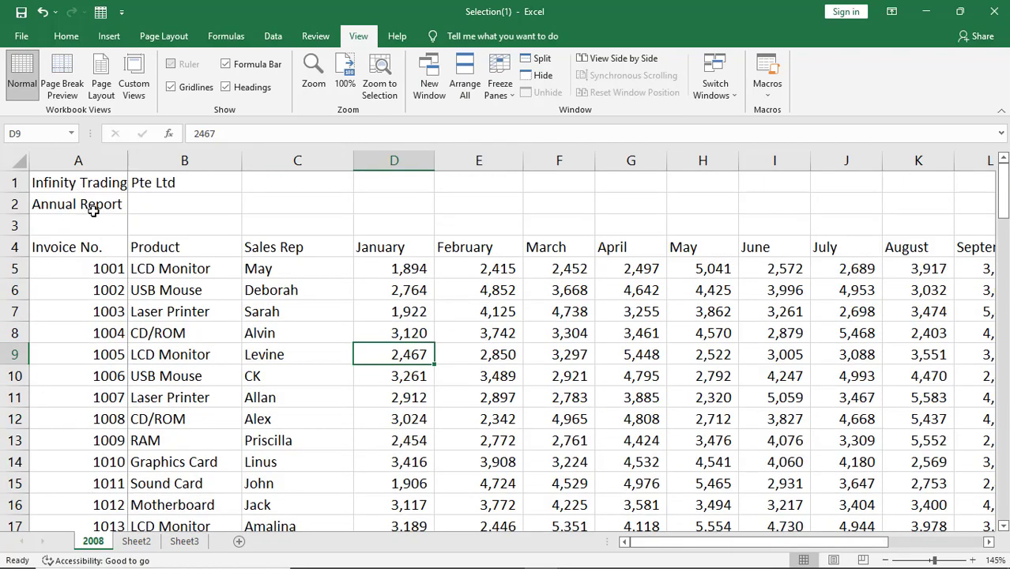
scroll(668, 394, "down", 2)
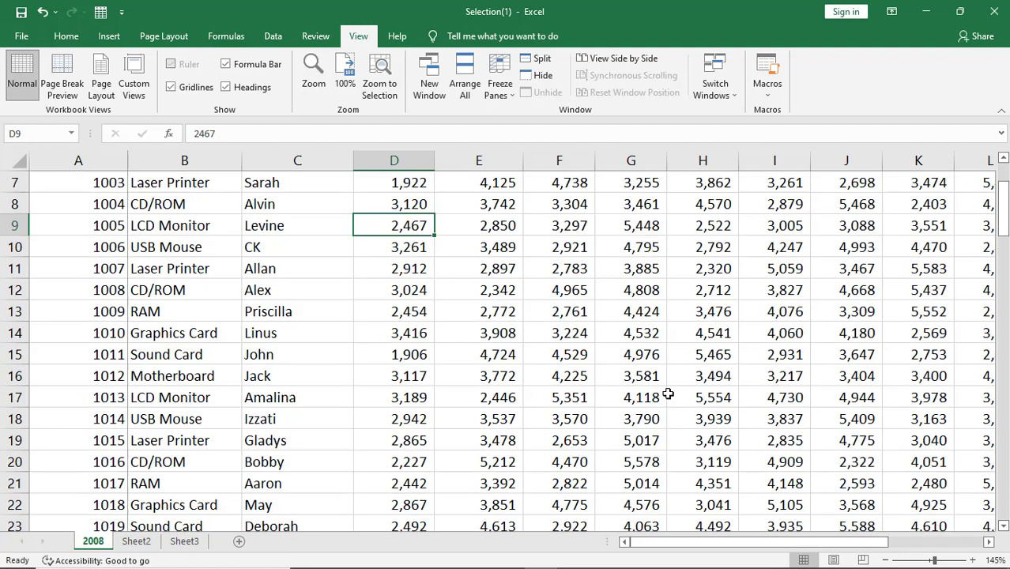
scroll(668, 394, "up", 2)
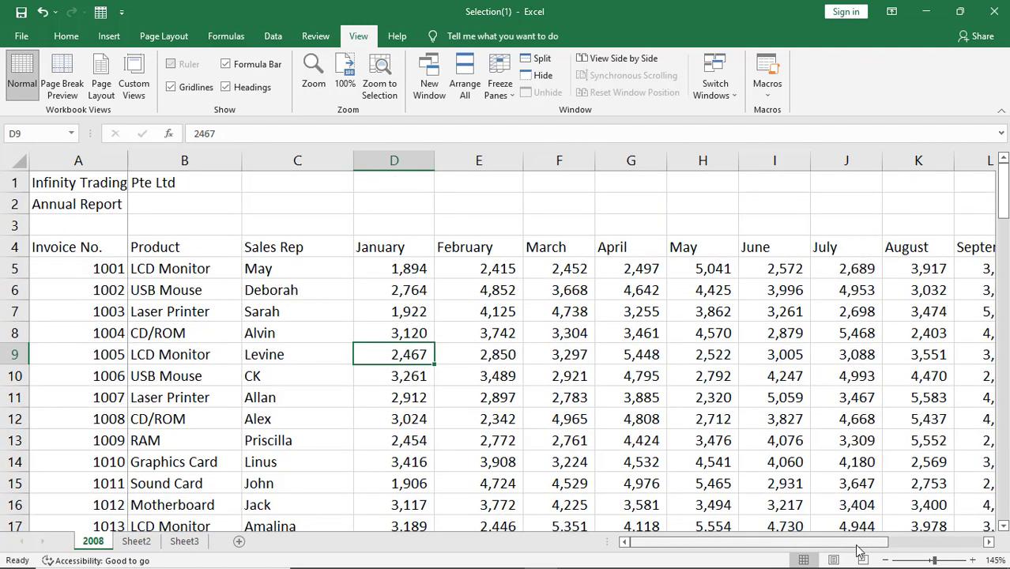
mouse_move(856, 545)
left_mouse_down()
mouse_move(925, 542)
mouse_move(856, 545)
mouse_move(839, 522)
left_mouse_up()
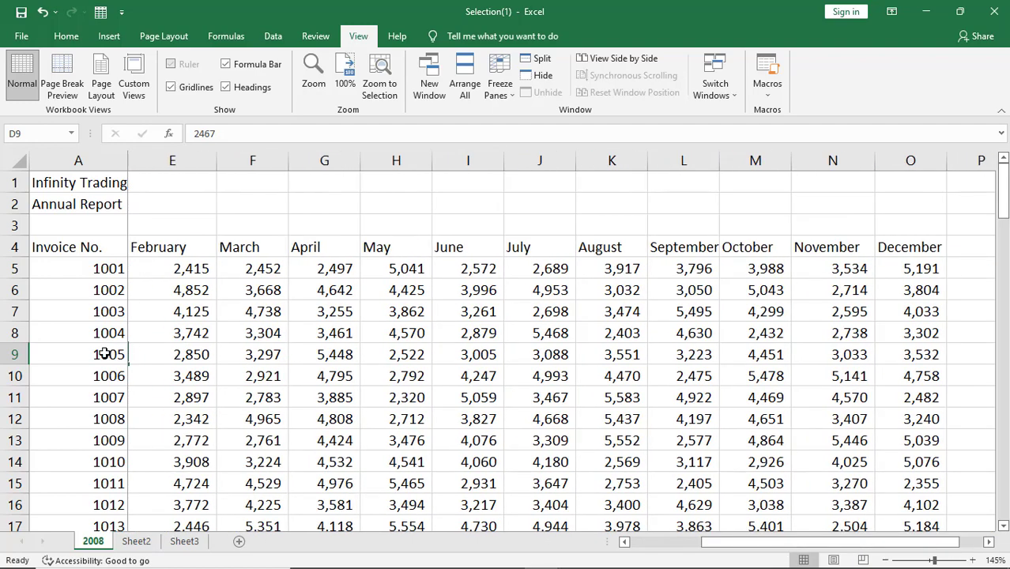
left_click(106, 354)
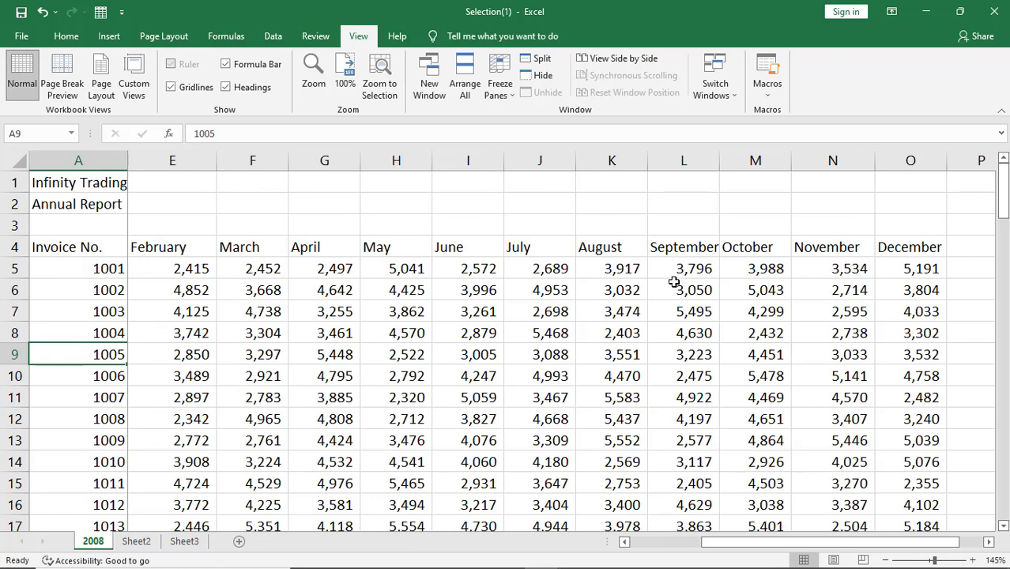
left_click(693, 356)
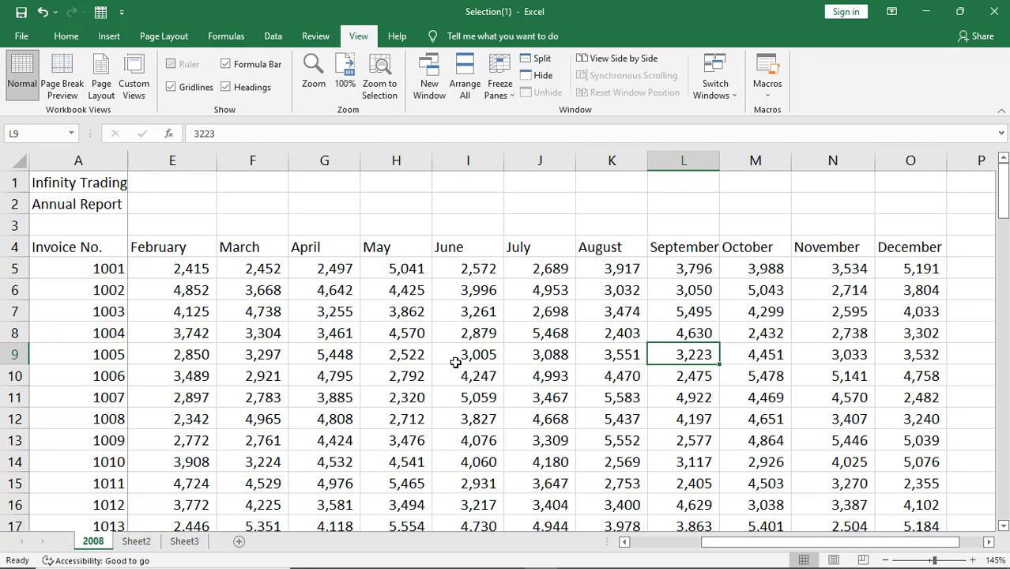
Read the lesson's unfreeze panes steps 5–11 in Firefox, then return to the ColsRows workbook.
mouse_move(439, 559)
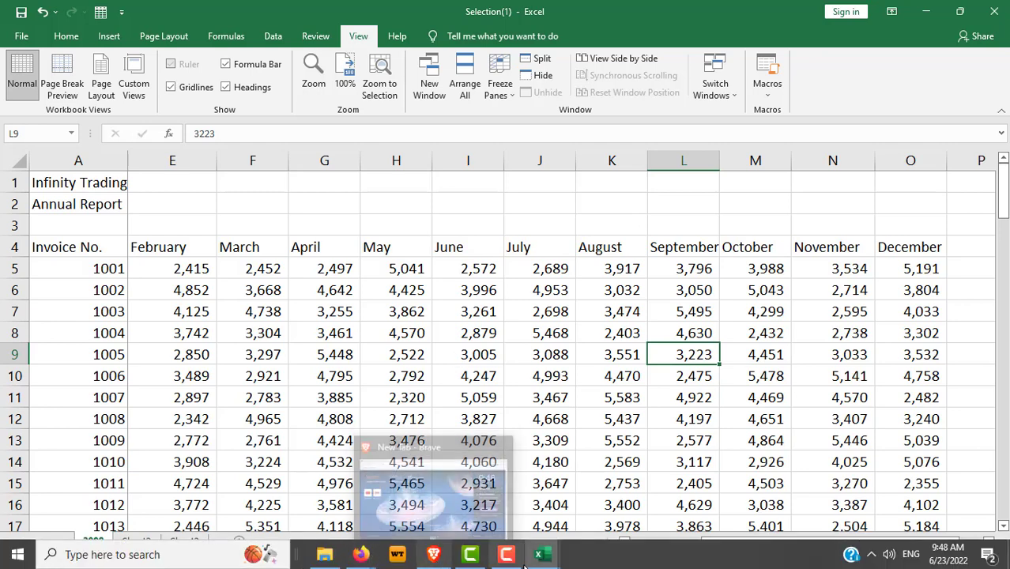
mouse_move(512, 558)
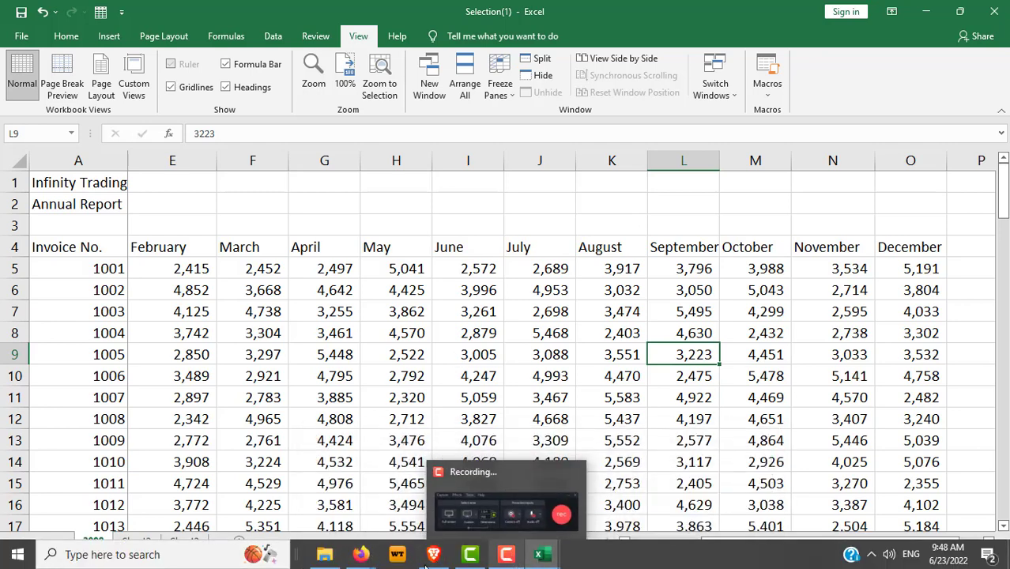
mouse_move(360, 554)
left_click(322, 512)
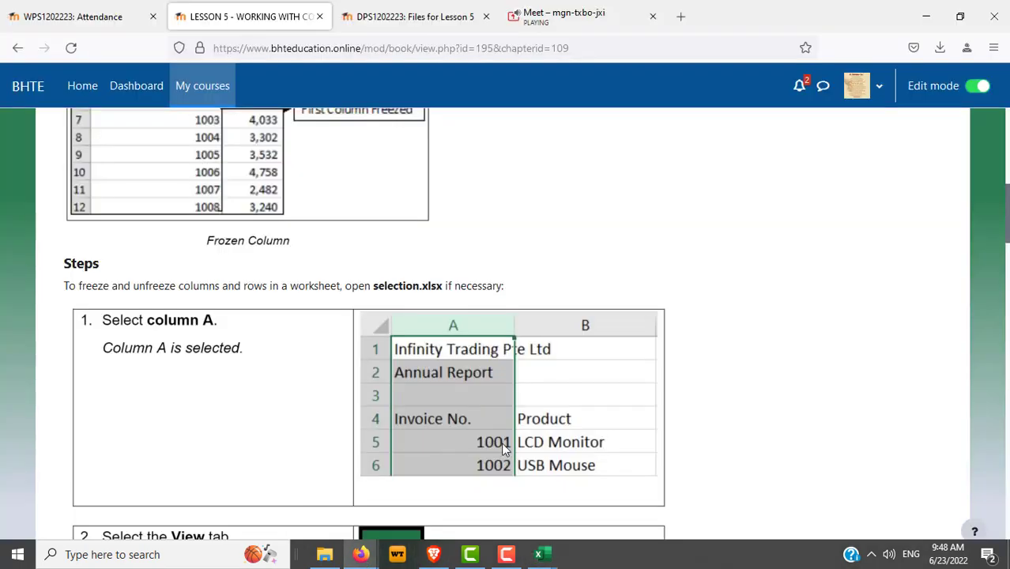
scroll(582, 424, "down", 5)
scroll(586, 428, "down", 5)
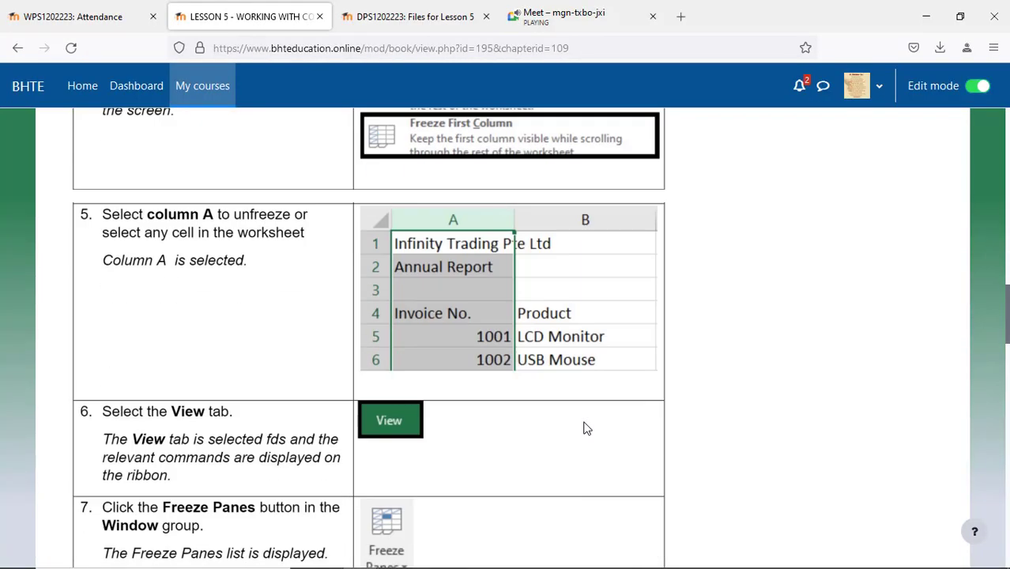
scroll(586, 427, "down", 4)
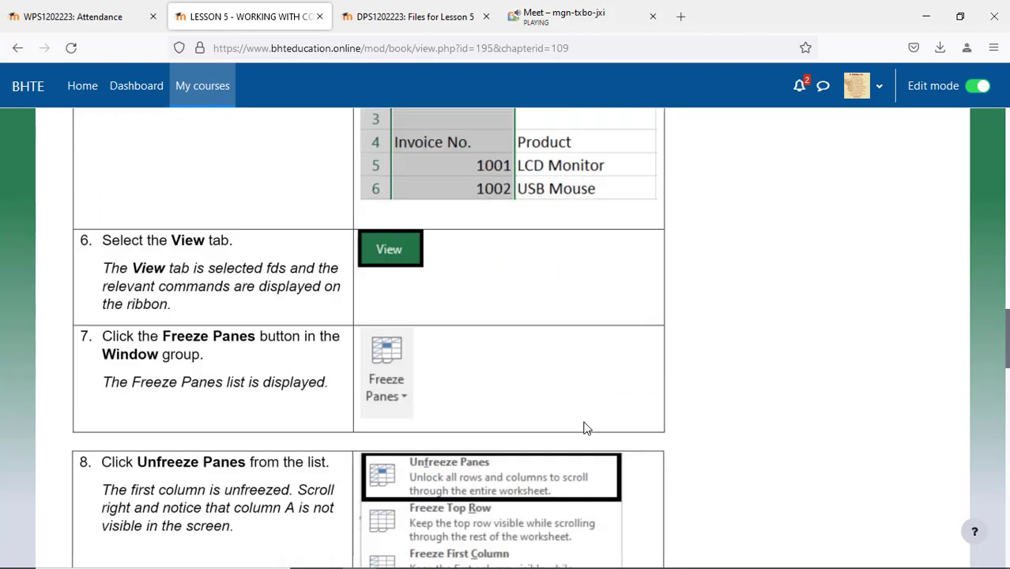
scroll(585, 427, "down", 4)
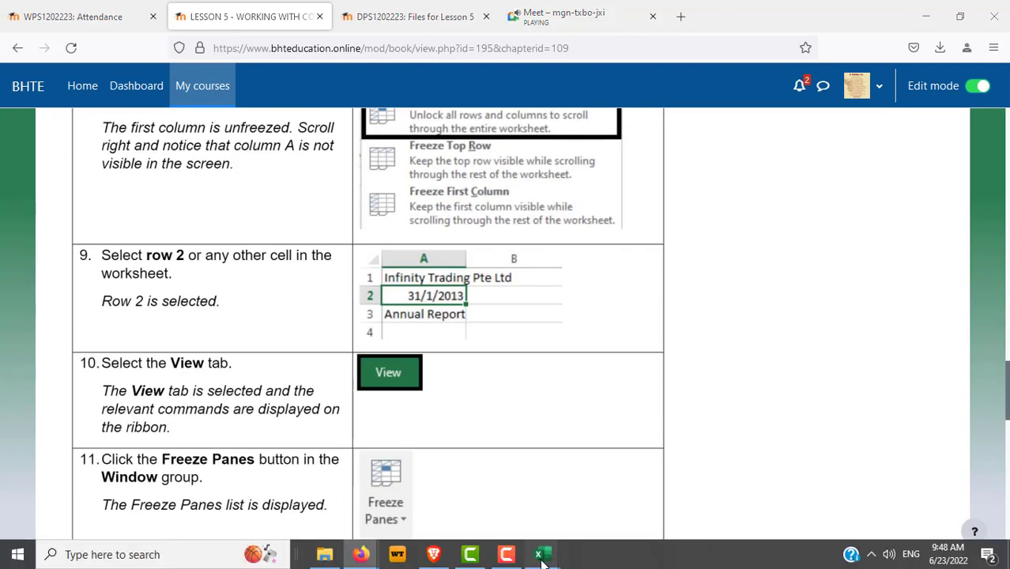
mouse_move(541, 560)
left_click(542, 490)
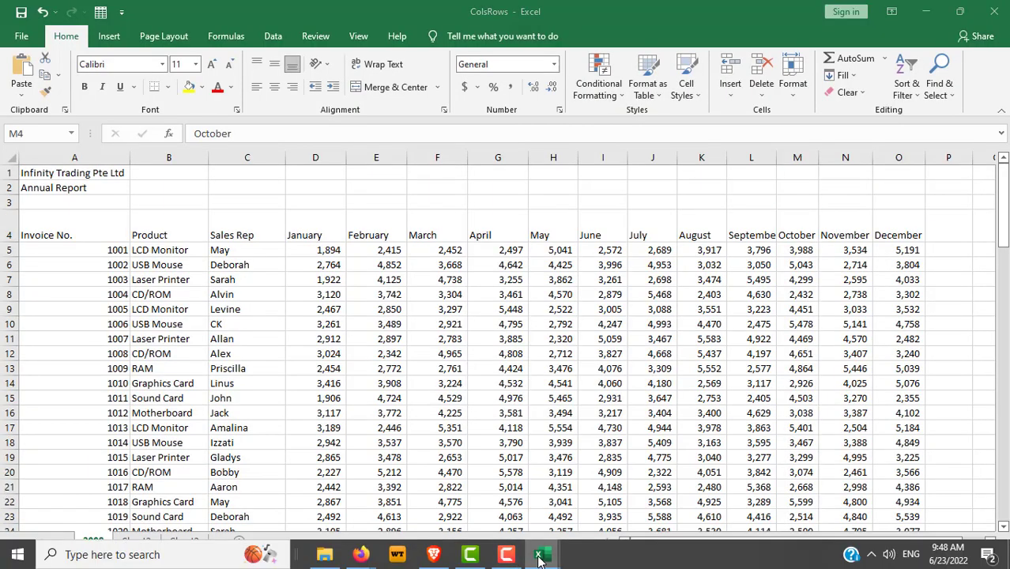
In the Selection(1) workbook, choose Freeze Panes > Unfreeze Panes to release column A.
mouse_move(541, 556)
left_click(739, 466)
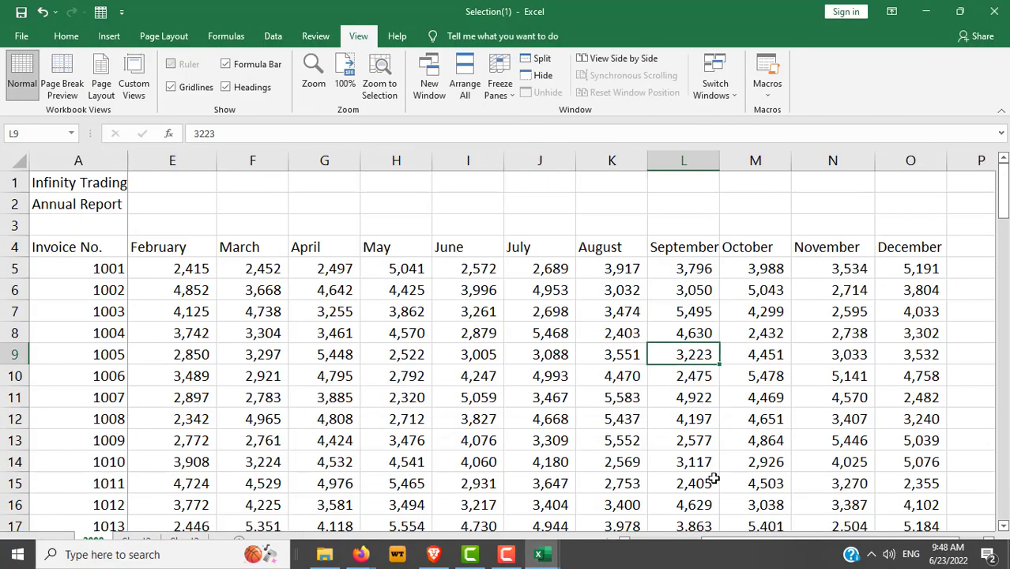
left_click(509, 105)
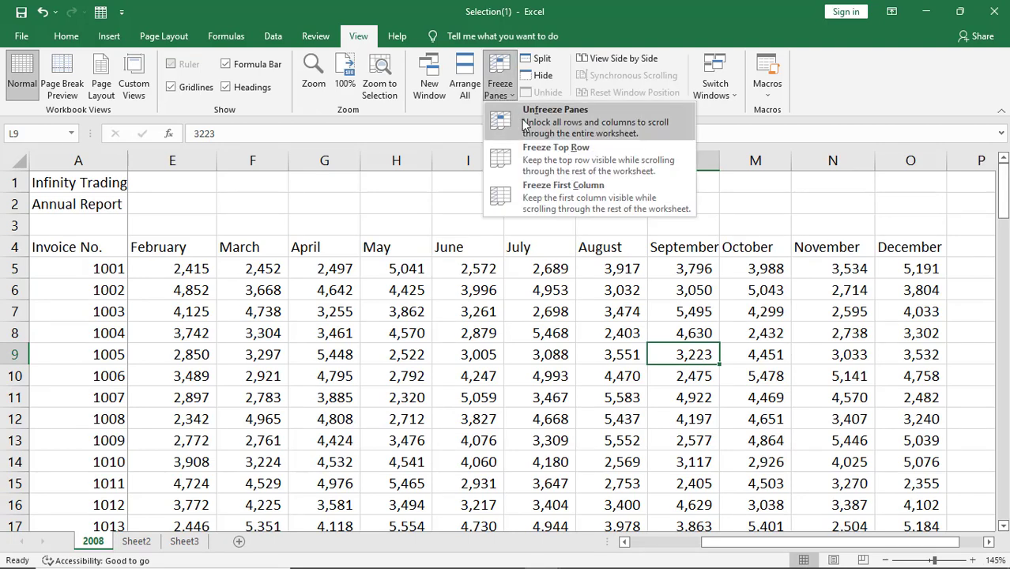
left_click(521, 123)
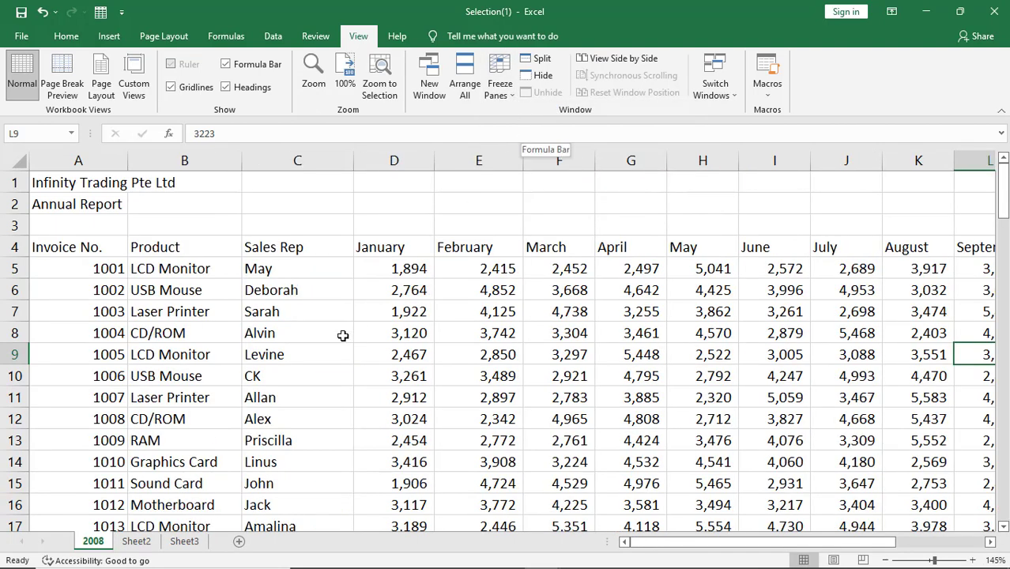
mouse_move(143, 566)
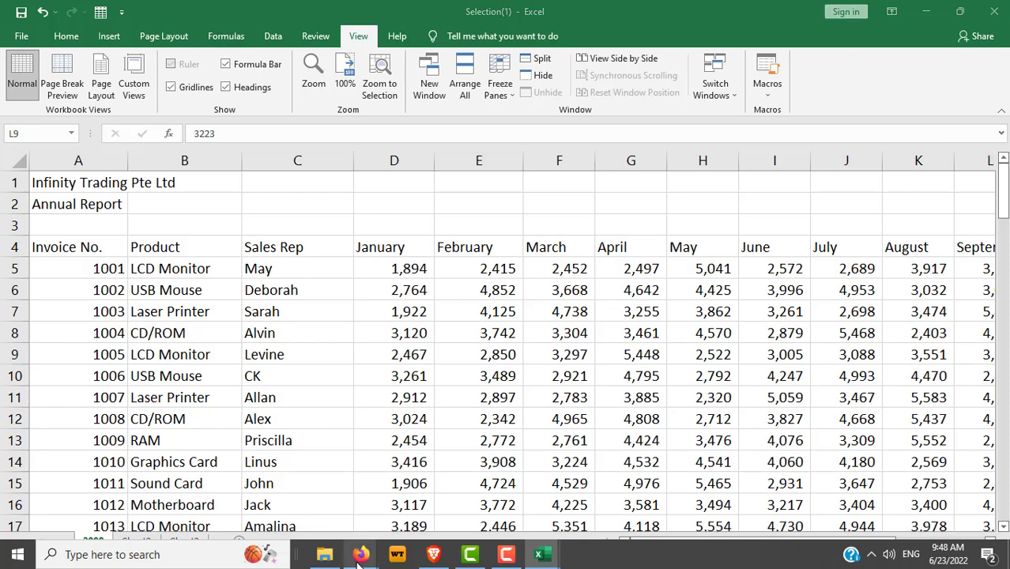
mouse_move(359, 557)
left_click(324, 522)
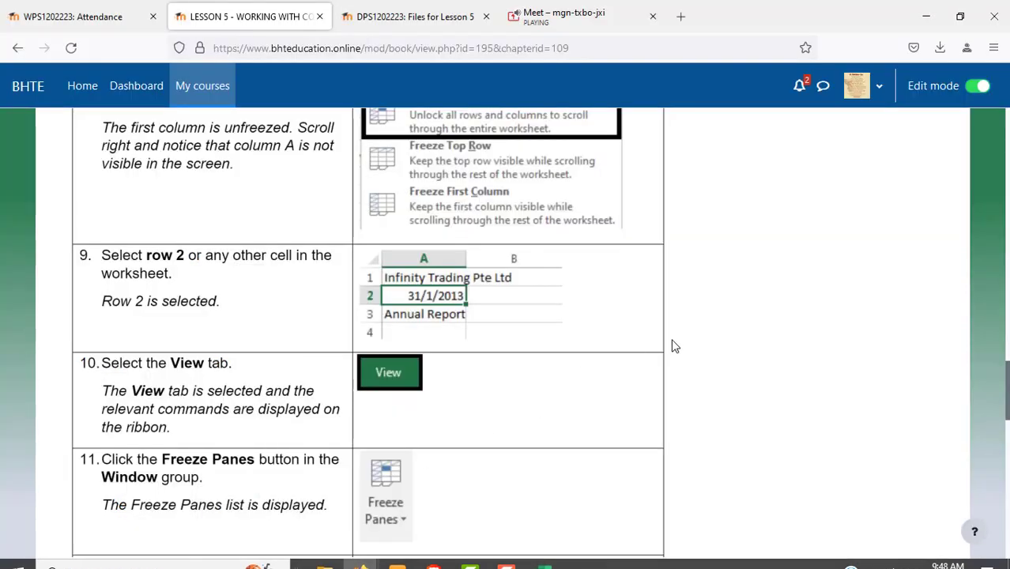
scroll(674, 346, "down", 5)
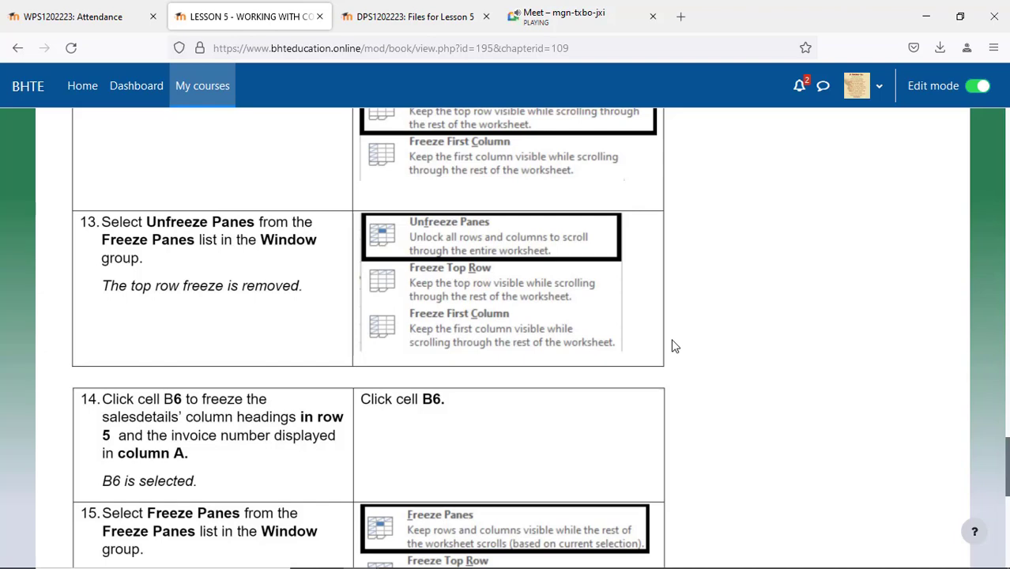
scroll(674, 345, "down", 3)
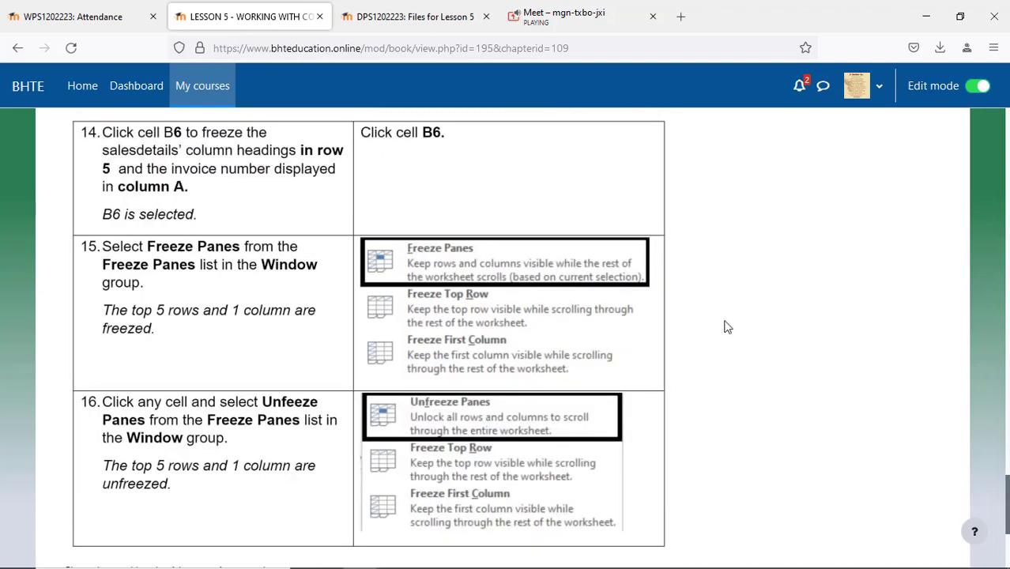
scroll(742, 329, "down", 2)
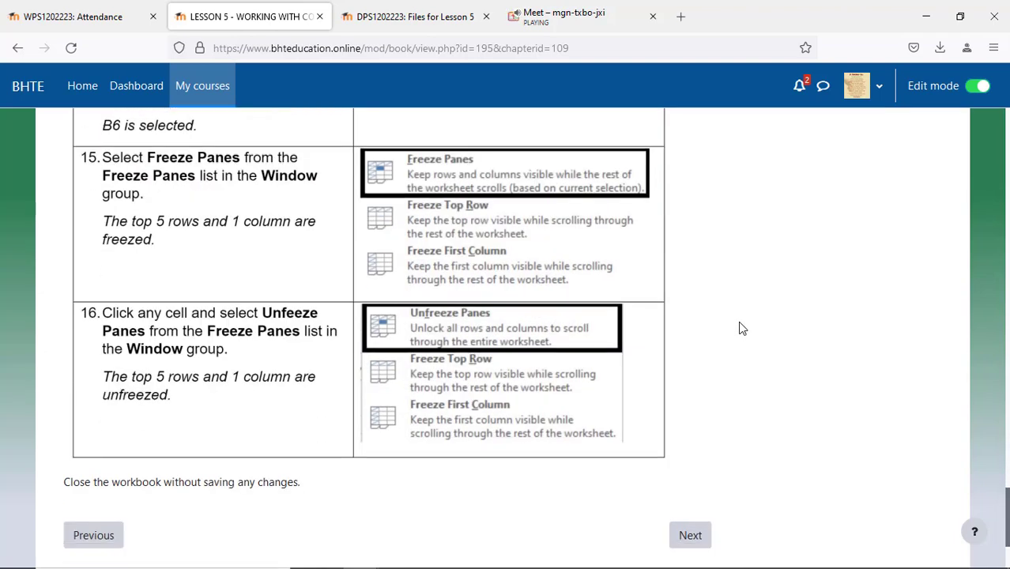
scroll(743, 329, "up", 2)
scroll(743, 329, "up", 2)
scroll(743, 329, "up", 10)
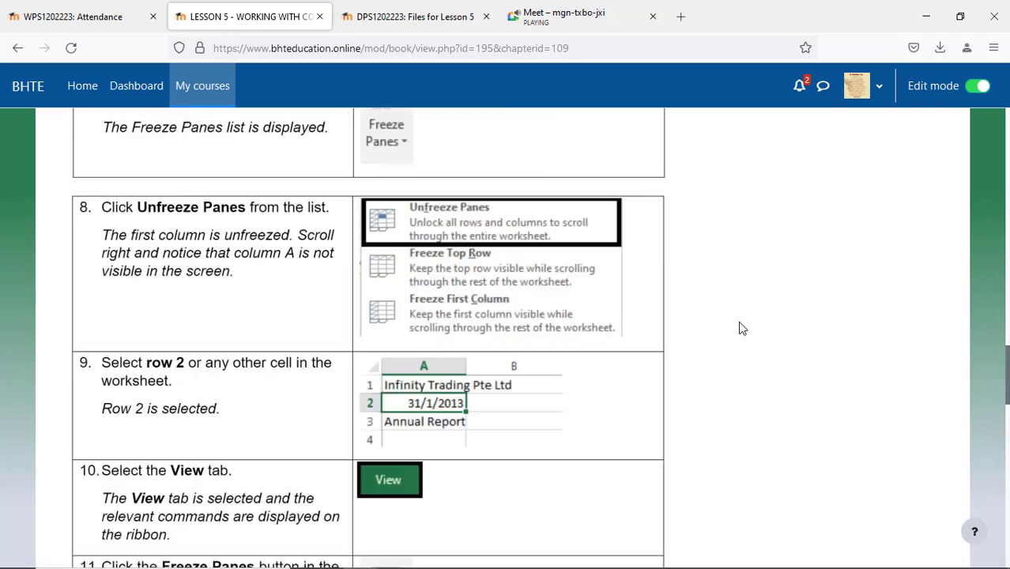
scroll(743, 329, "up", 1)
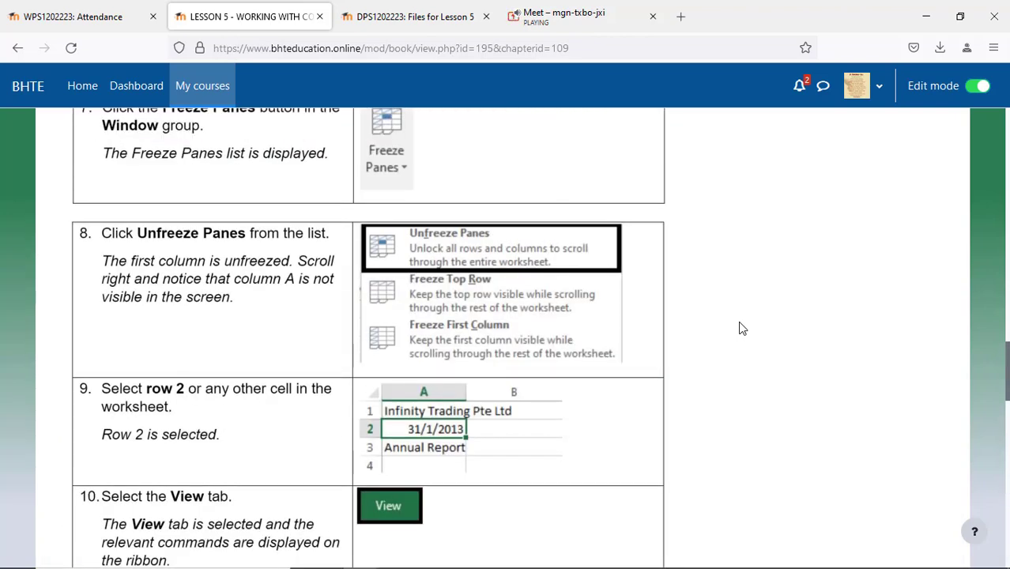
scroll(743, 329, "up", 3)
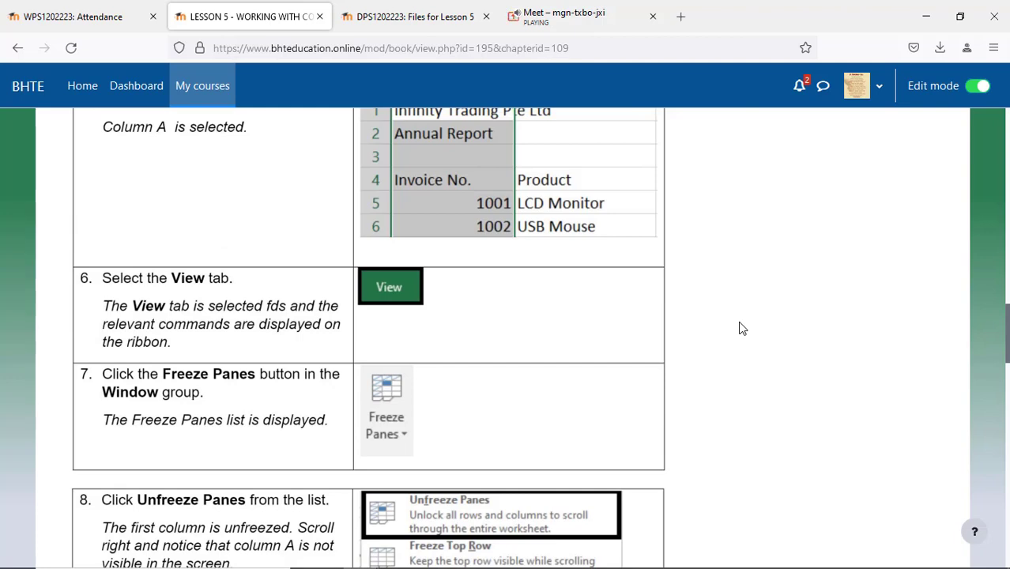
scroll(743, 329, "up", 1)
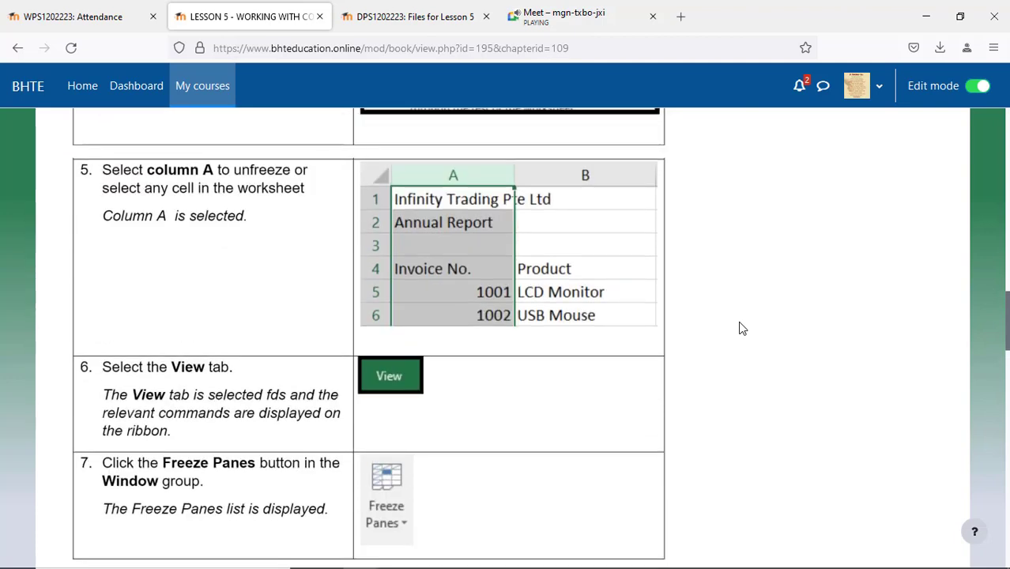
scroll(743, 329, "down", 2)
scroll(743, 328, "down", 1)
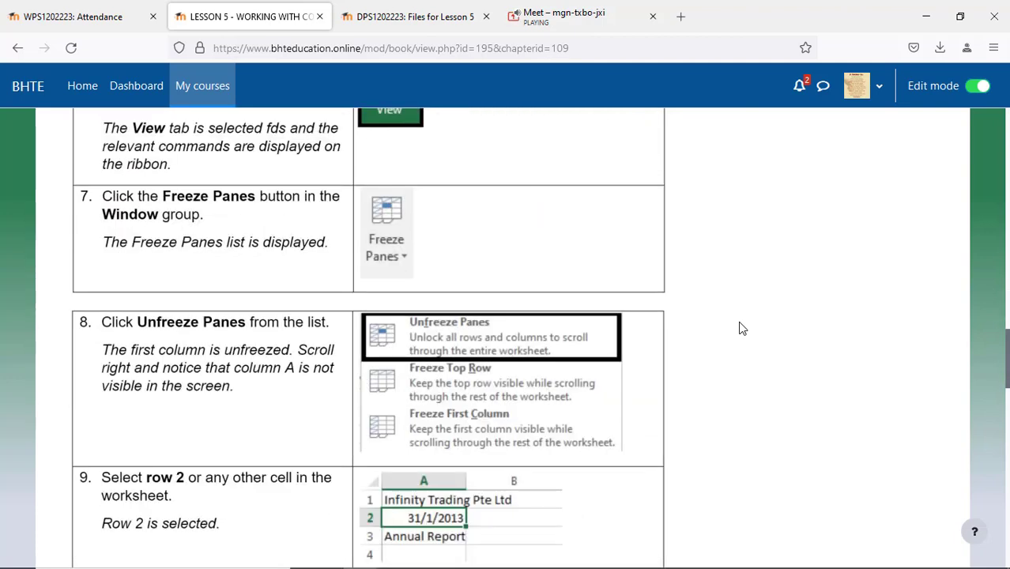
scroll(743, 329, "down", 2)
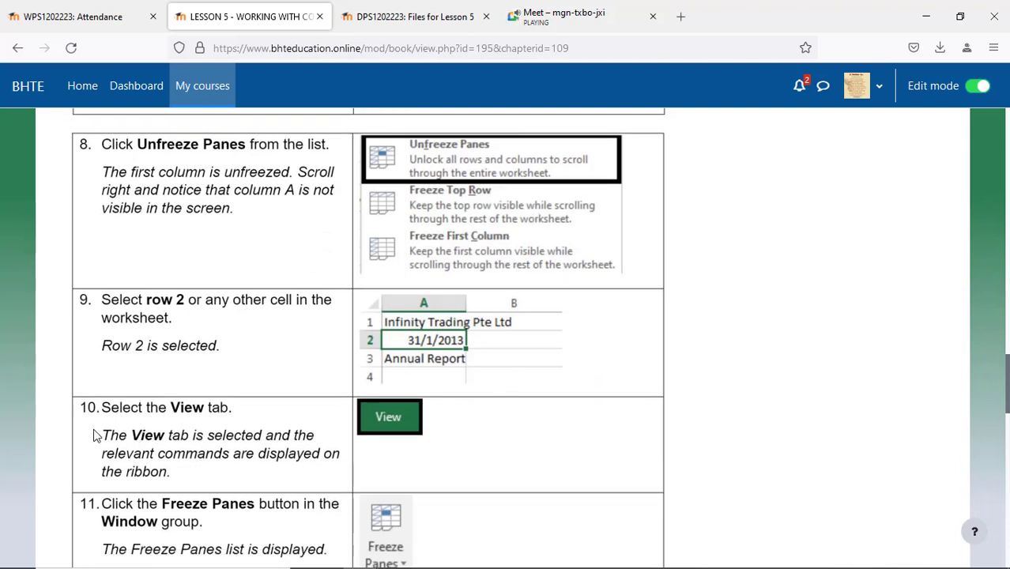
mouse_move(494, 559)
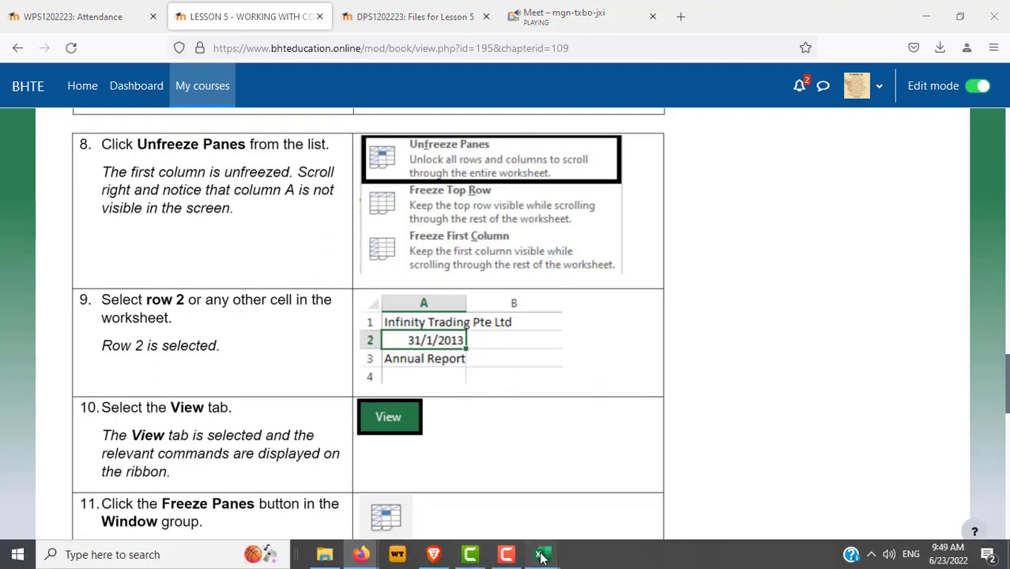
In Selection(1), select row 2 and freeze panes so row 1 stays fixed.
mouse_move(540, 556)
left_click(717, 496)
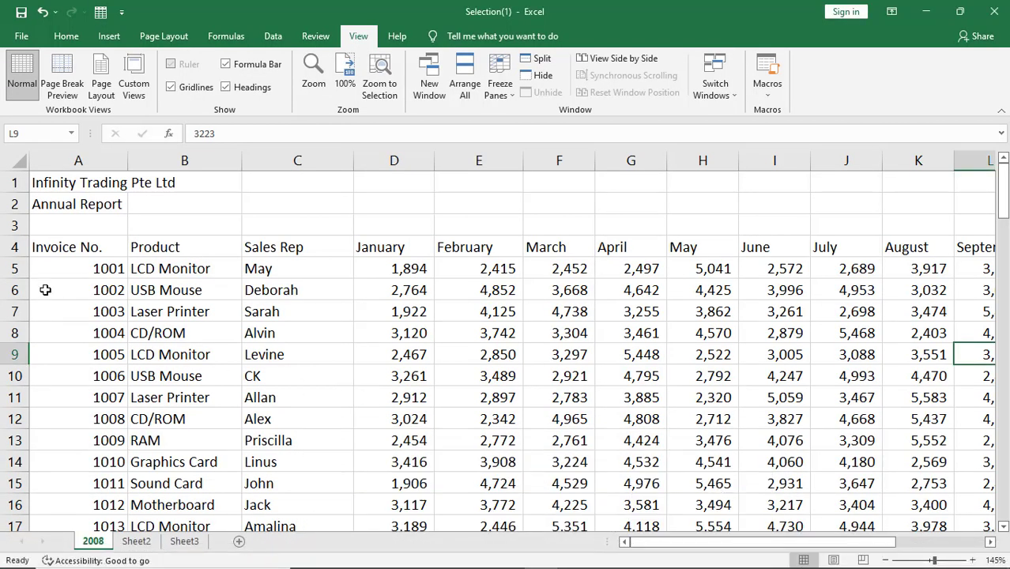
left_click(12, 204)
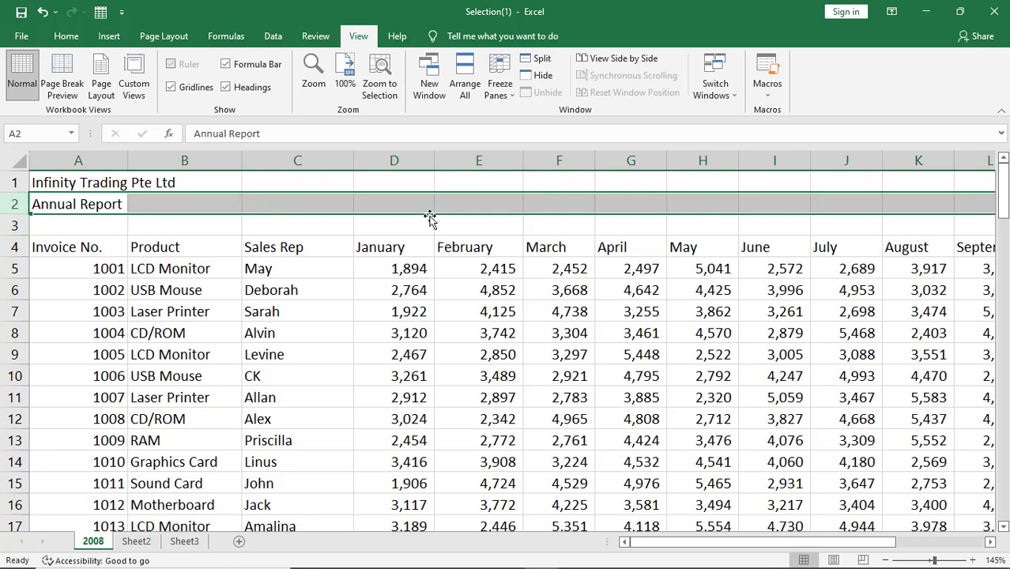
left_click(495, 96)
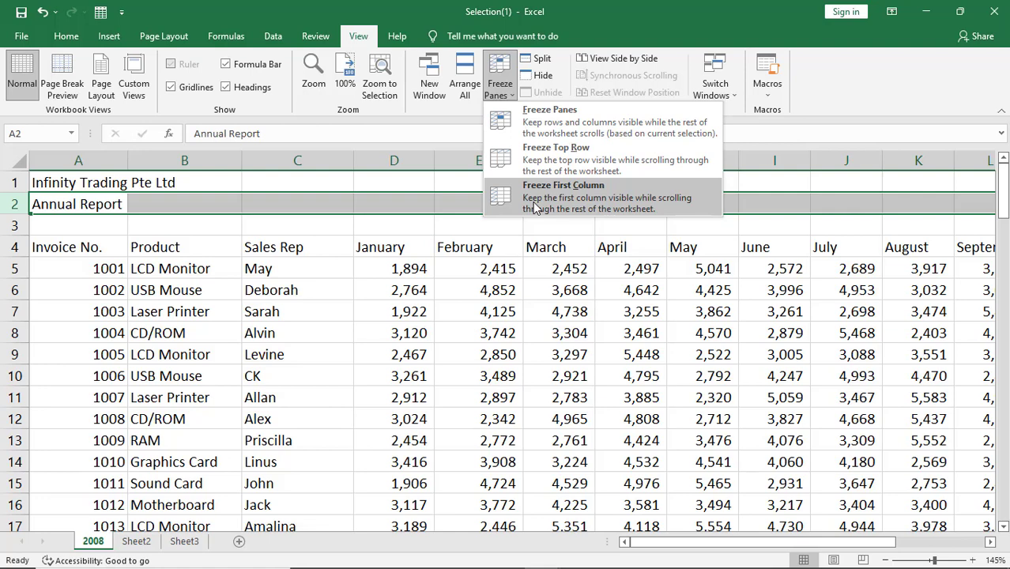
left_click(575, 127)
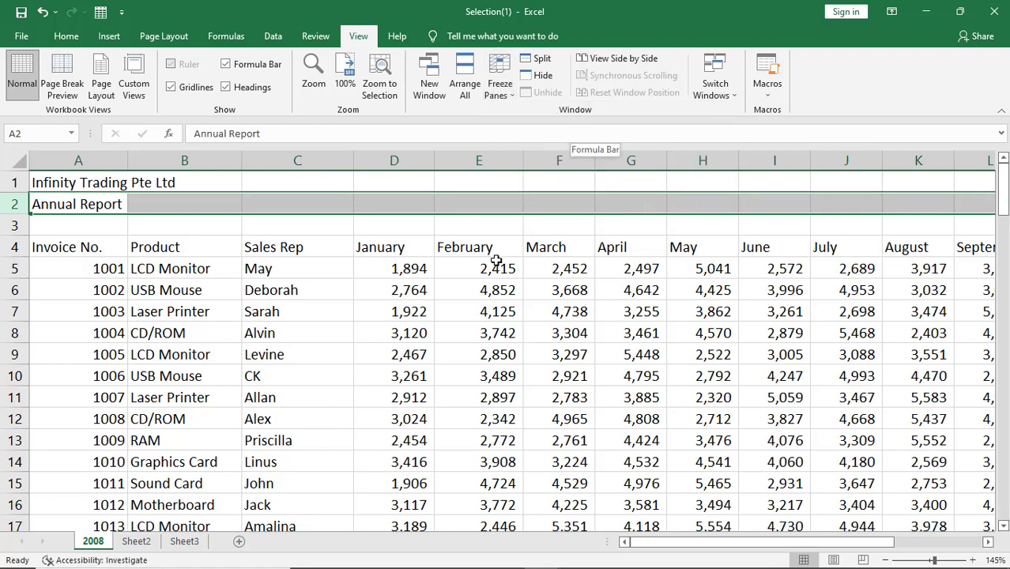
Scroll the sales rows to confirm the Infinity Trading title in row 1 stays visible.
left_click(498, 267)
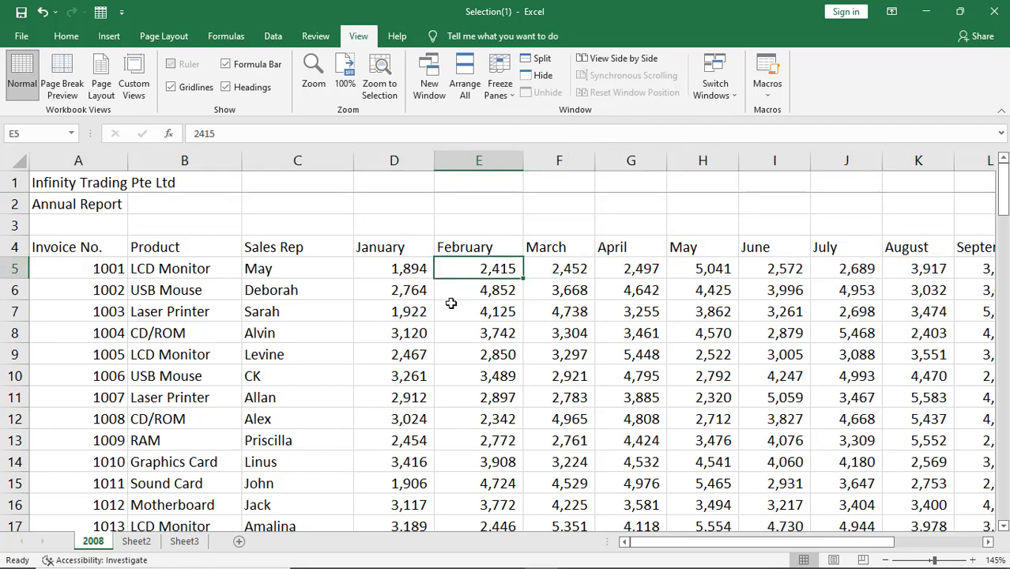
scroll(450, 303, "down", 3)
scroll(451, 303, "down", 3)
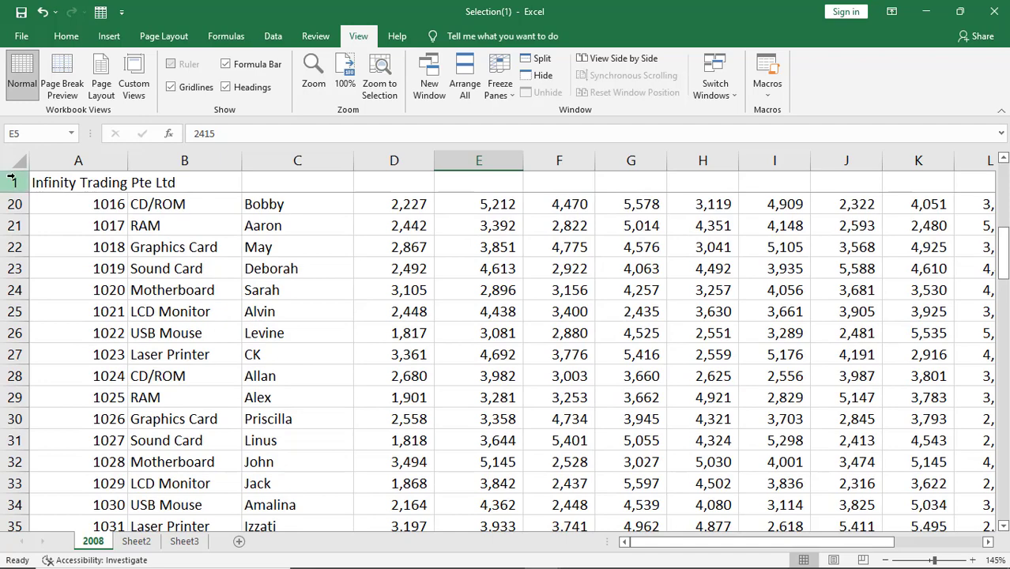
left_click(16, 182)
scroll(515, 375, "down", 4)
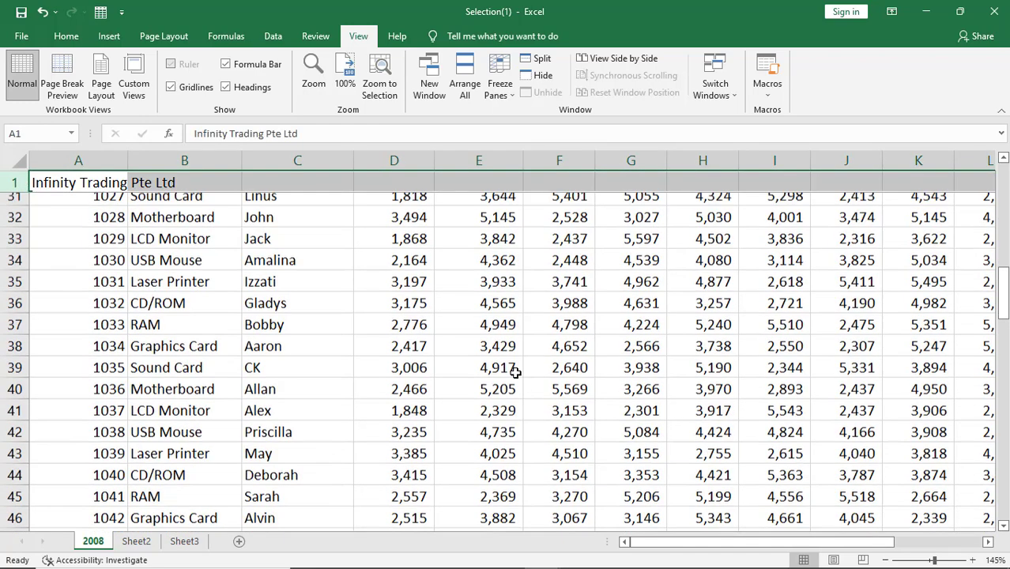
scroll(515, 375, "up", 5)
scroll(515, 375, "up", 5)
left_click(299, 249)
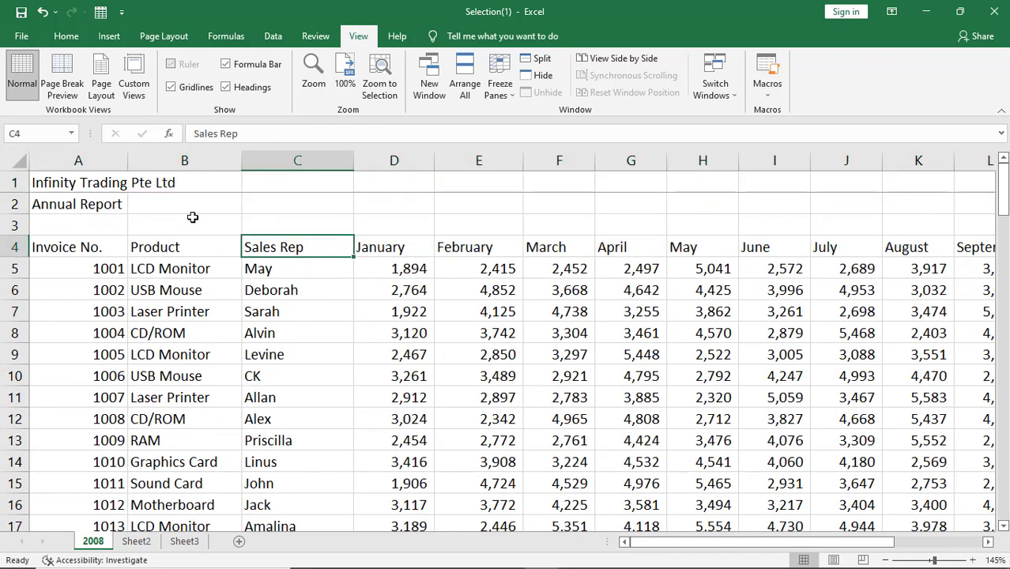
Point out title rows 1 and 2 and scroll to show only row 1 is frozen.
left_click(44, 182)
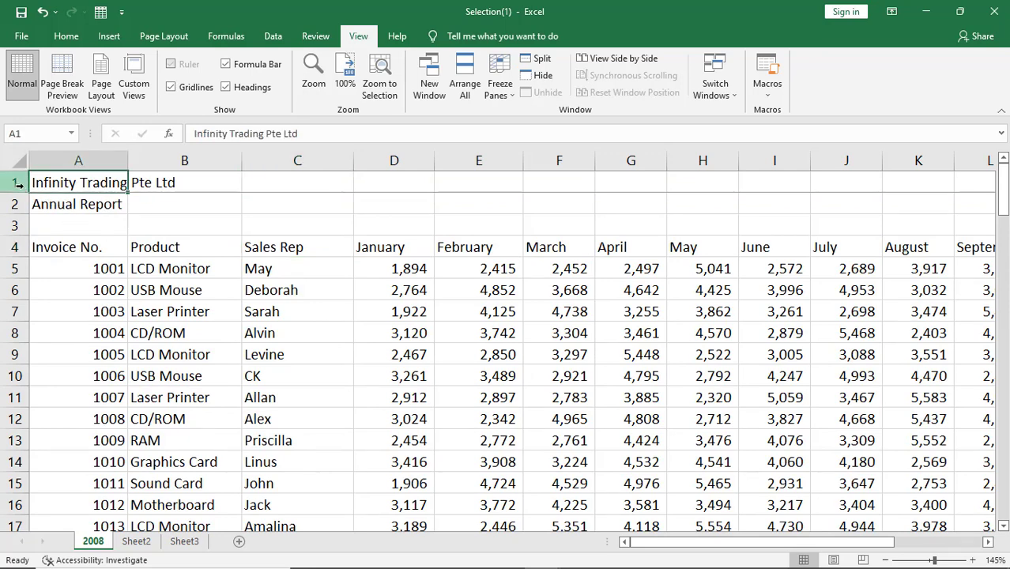
left_click(157, 207)
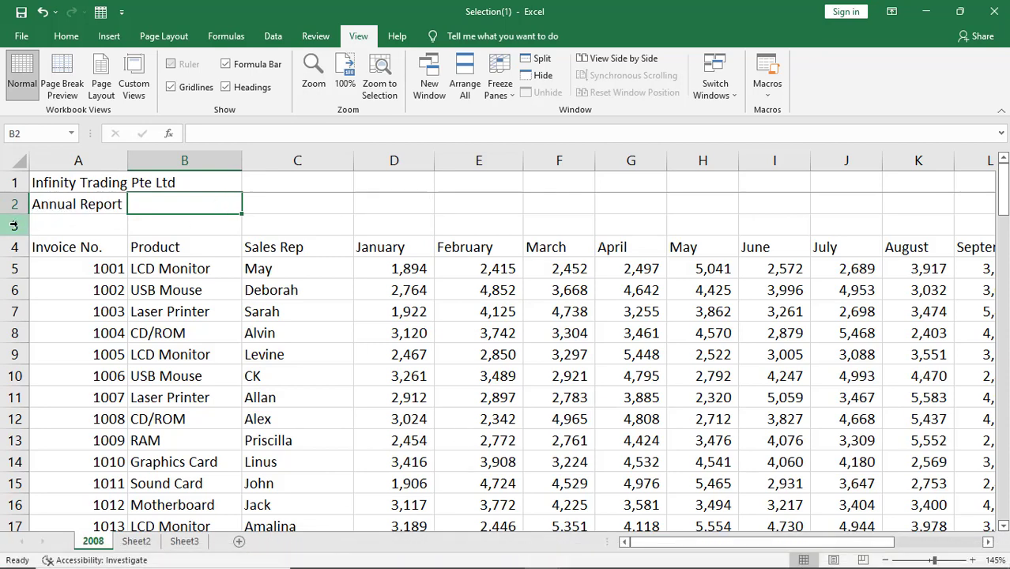
left_click(14, 182)
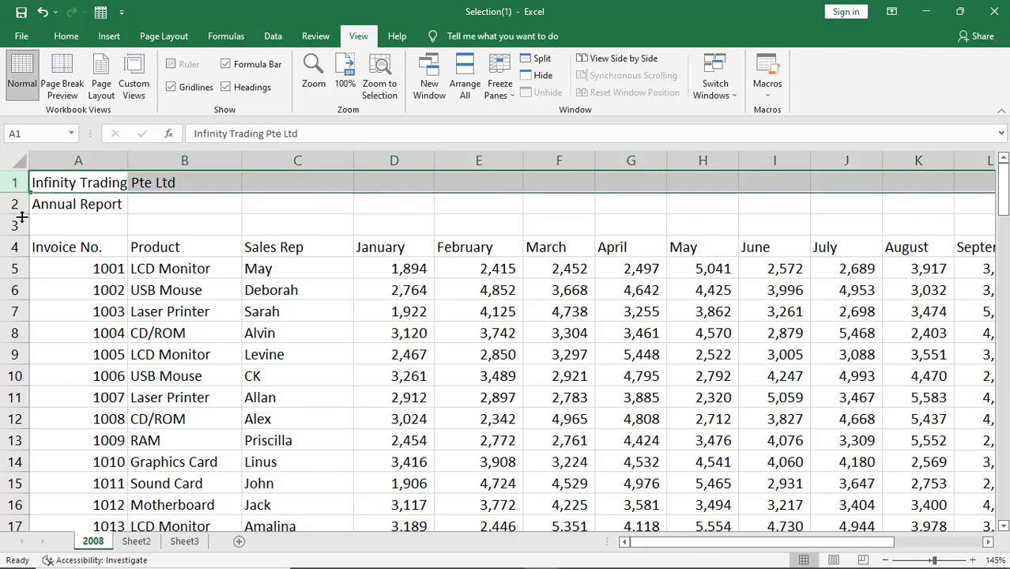
left_click(14, 204)
scroll(563, 485, "down", 3)
scroll(561, 488, "up", 3)
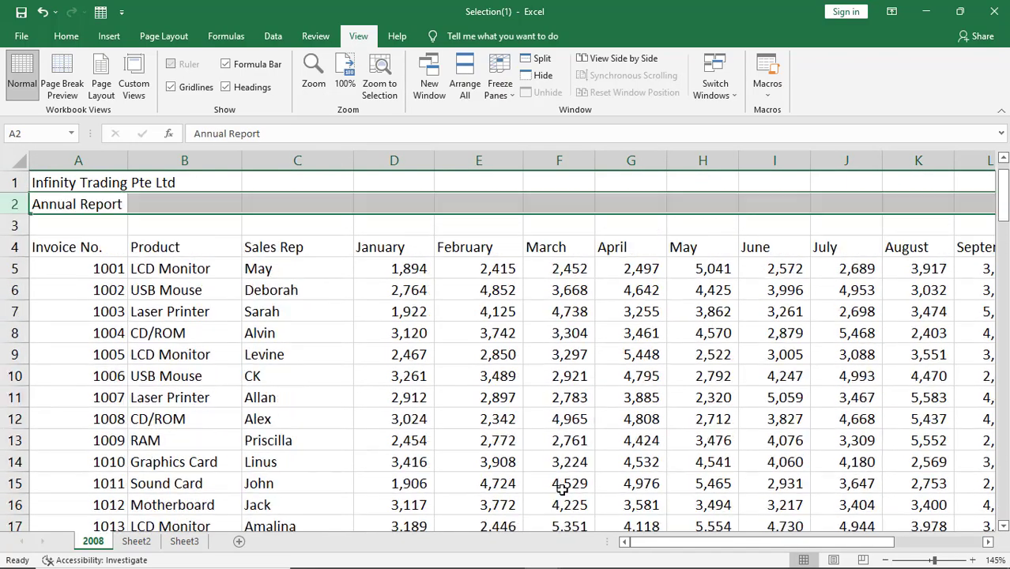
scroll(562, 489, "down", 5)
scroll(558, 485, "up", 5)
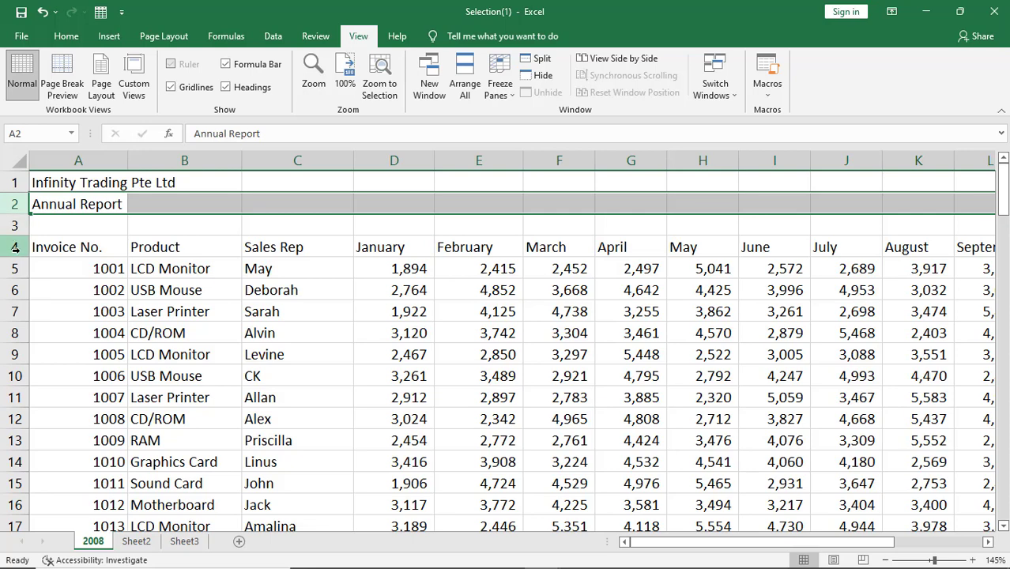
With row 3 selected, unfreeze and refreeze panes so rows 1–2 stay fixed.
left_click(15, 227)
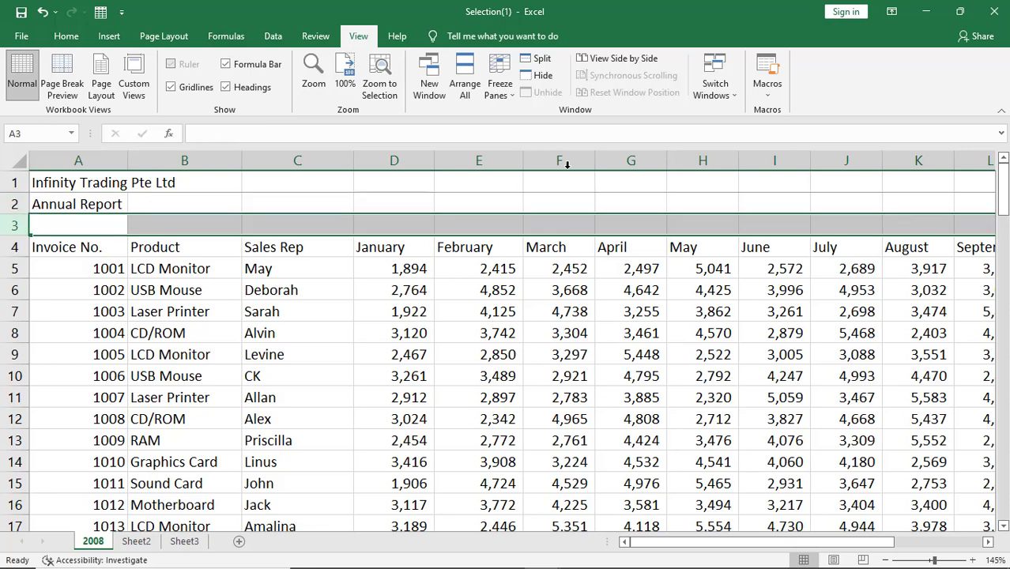
left_click(501, 88)
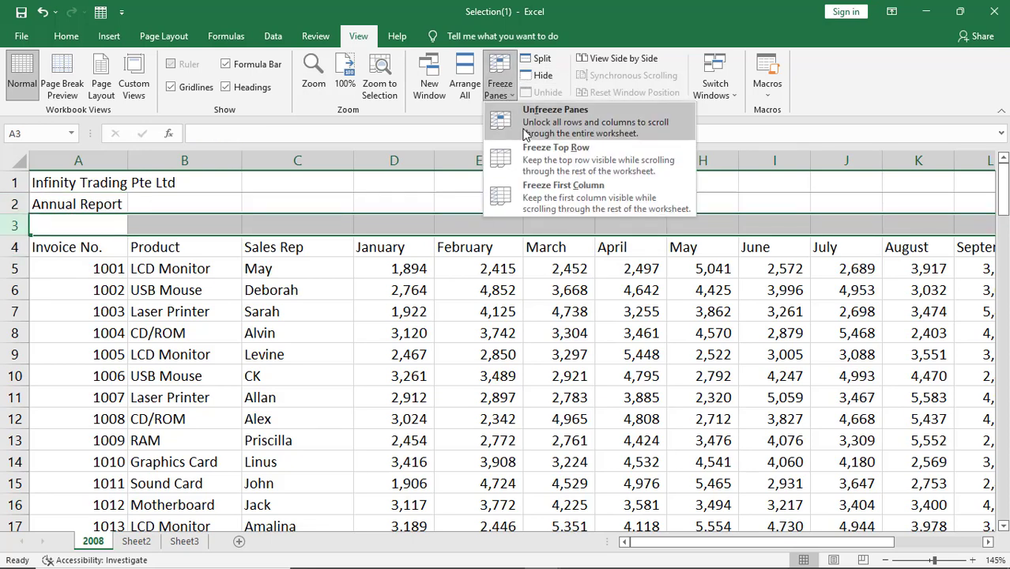
left_click(524, 128)
left_click(498, 93)
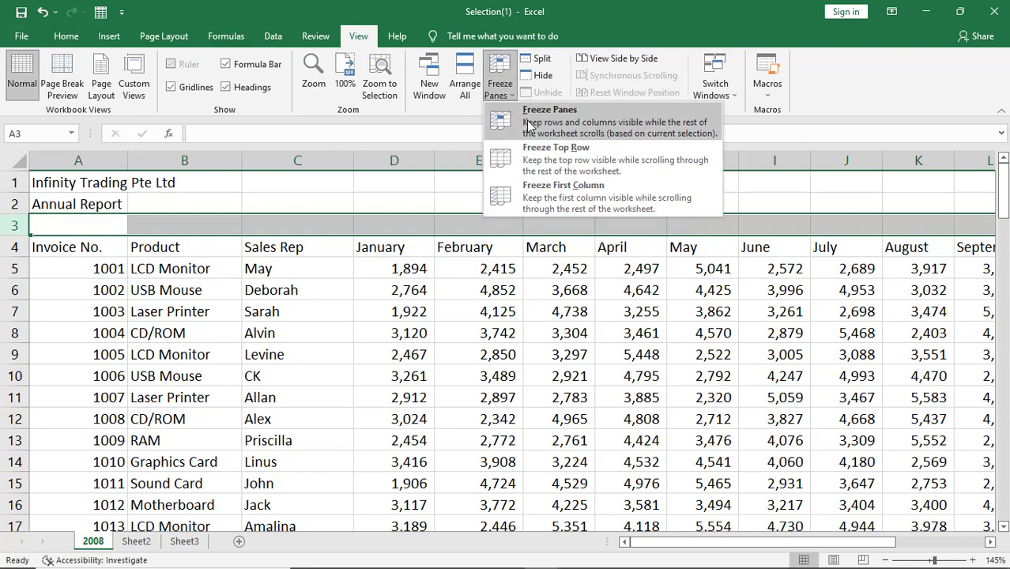
left_click(527, 126)
left_click(580, 348)
scroll(581, 345, "down", 4)
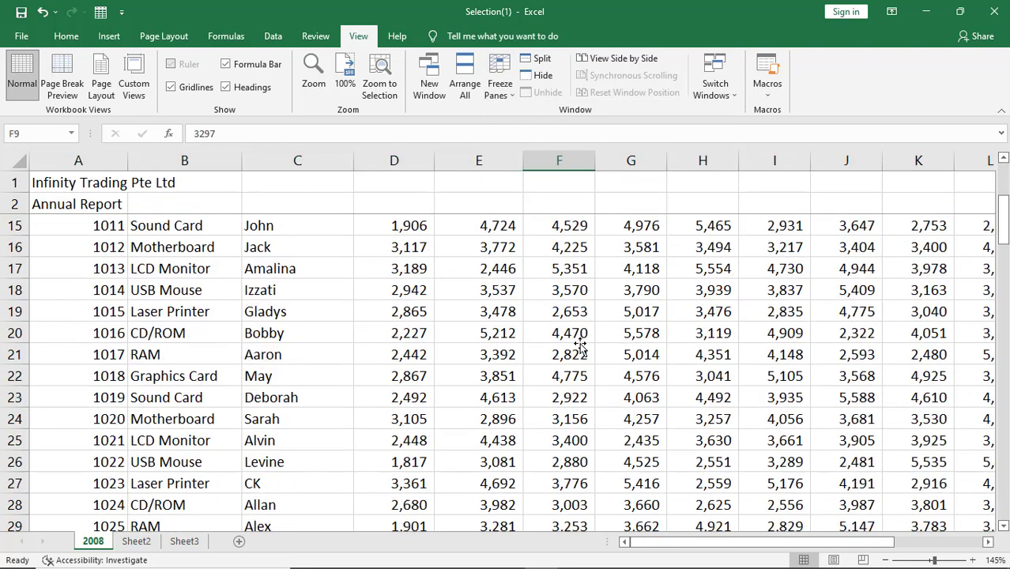
scroll(581, 345, "down", 1)
scroll(581, 345, "up", 5)
scroll(581, 345, "down", 6)
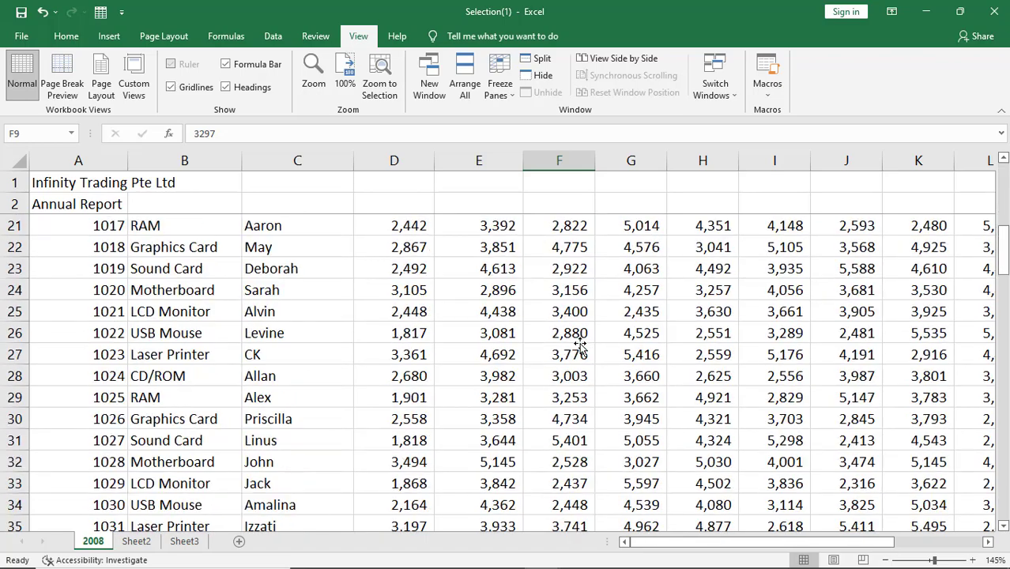
scroll(581, 346, "down", 5)
scroll(581, 346, "down", 3)
scroll(579, 344, "down", 4)
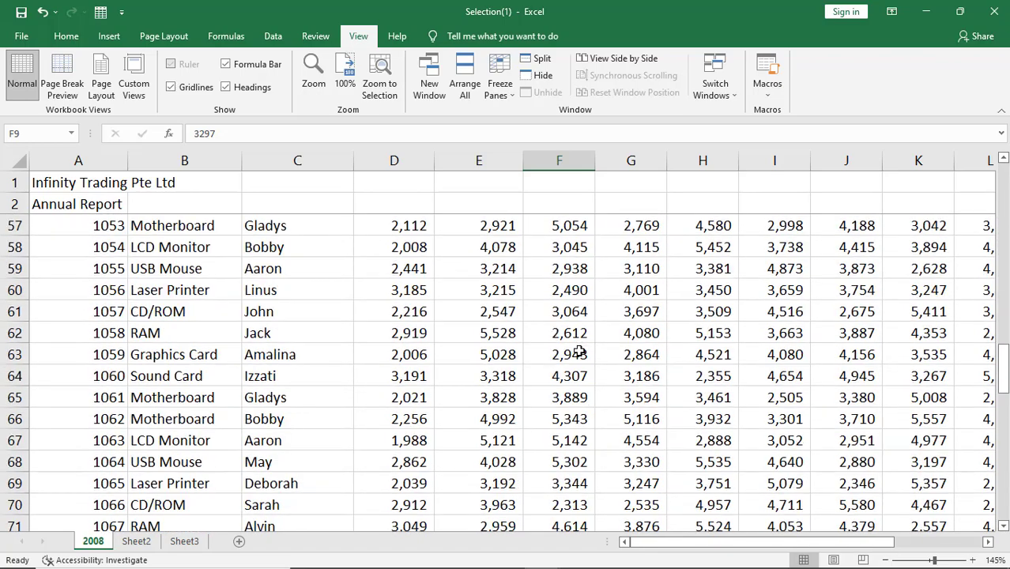
scroll(583, 358, "up", 2)
scroll(582, 358, "up", 3)
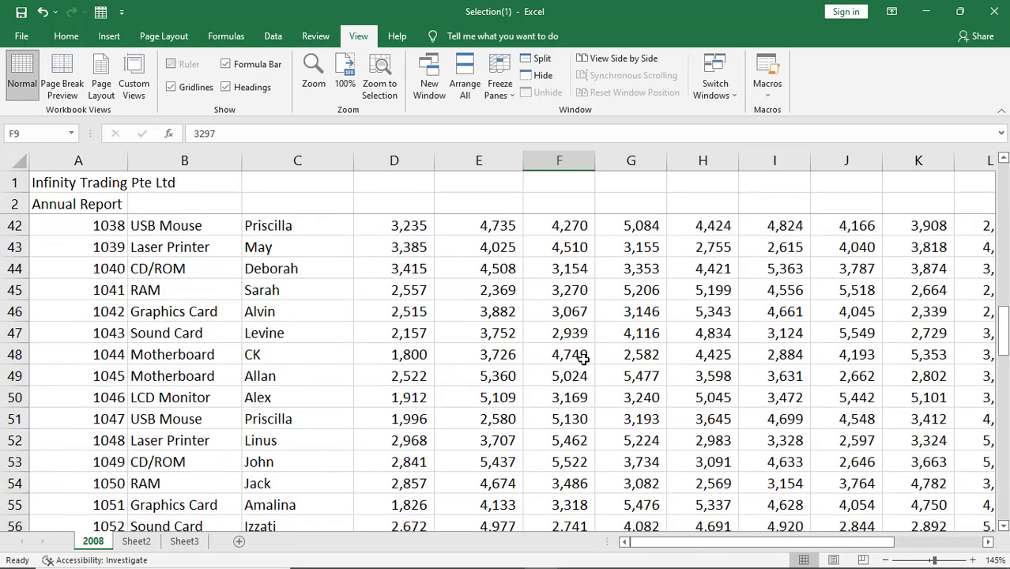
scroll(583, 358, "up", 4)
scroll(582, 358, "up", 3)
scroll(582, 358, "up", 4)
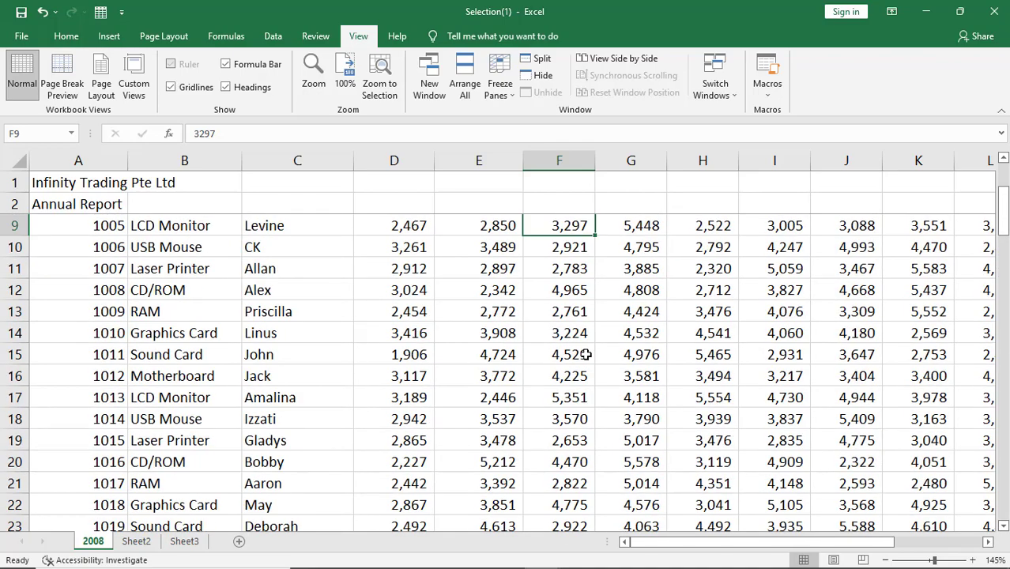
scroll(585, 355, "up", 2)
scroll(585, 354, "down", 3)
scroll(585, 354, "up", 3)
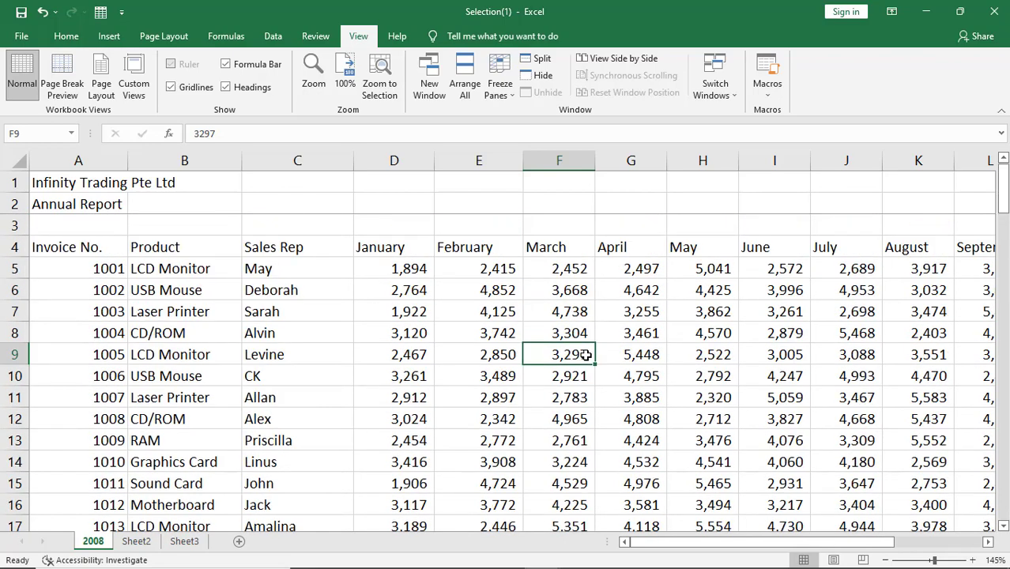
scroll(585, 354, "down", 2)
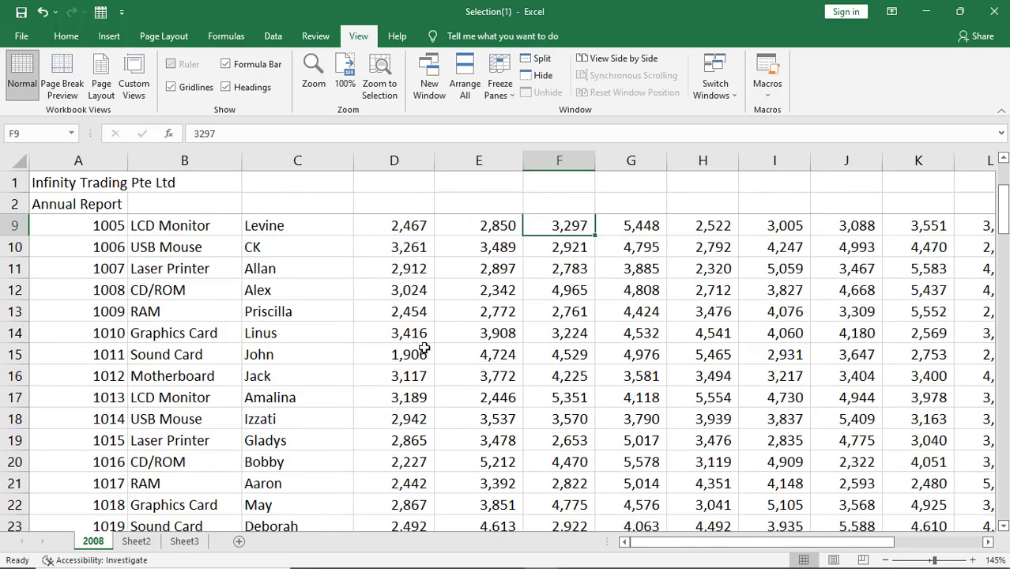
scroll(366, 333, "down", 4)
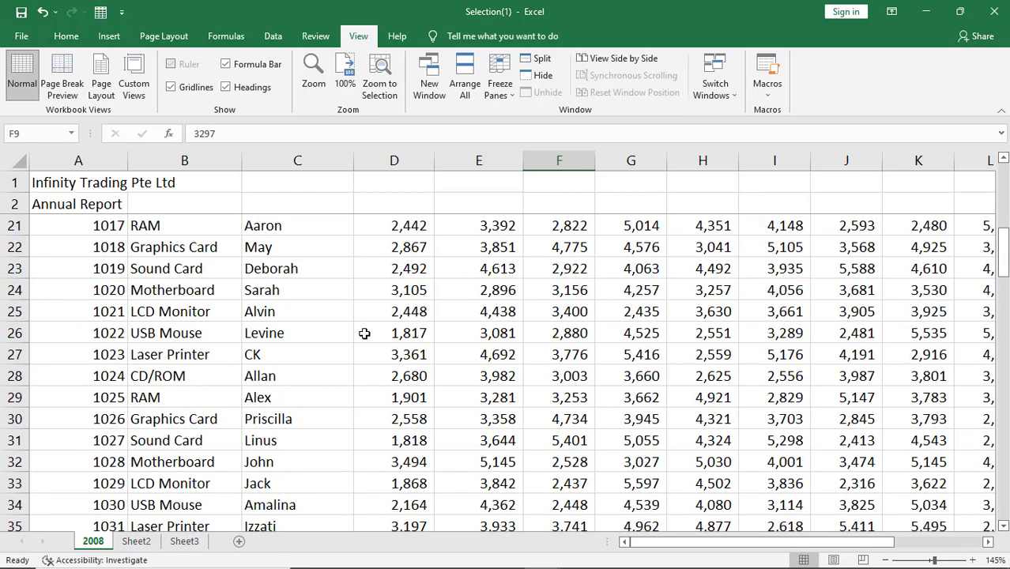
scroll(364, 332, "down", 3)
scroll(365, 333, "down", 4)
scroll(365, 332, "up", 4)
scroll(363, 335, "up", 5)
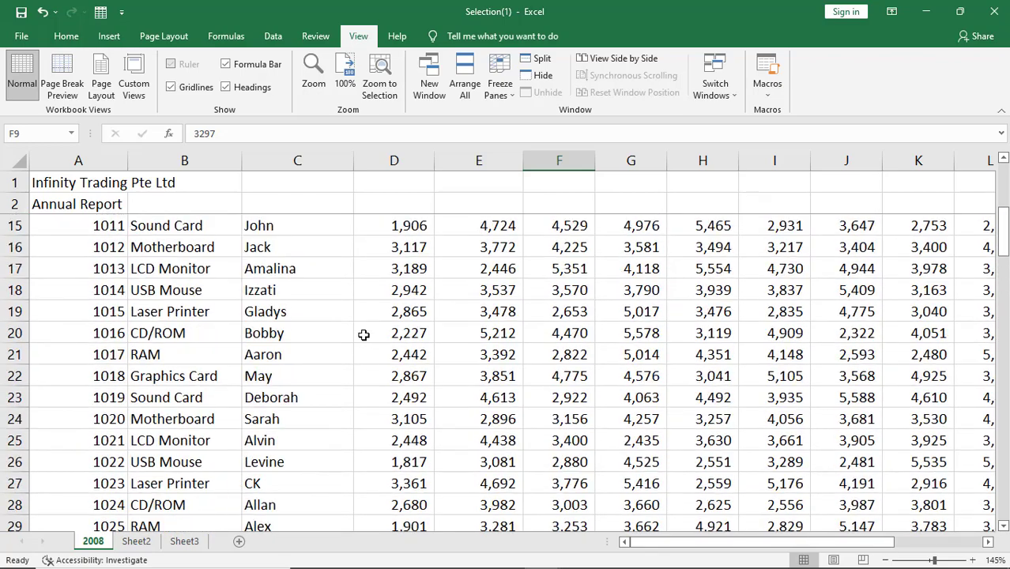
scroll(363, 334, "up", 4)
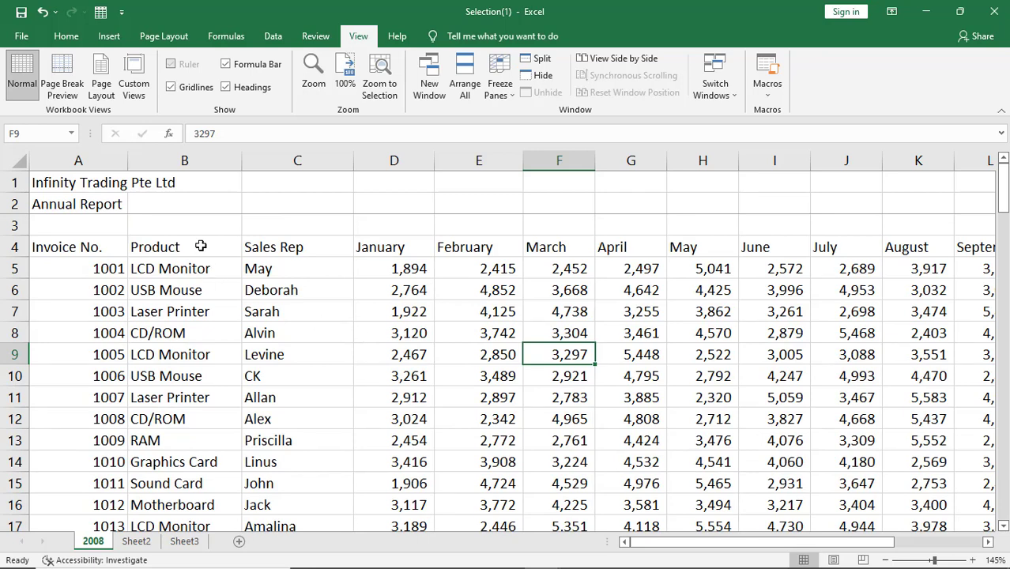
Remove the row freeze, then select column C and freeze columns A and B.
left_click(498, 93)
left_click(518, 126)
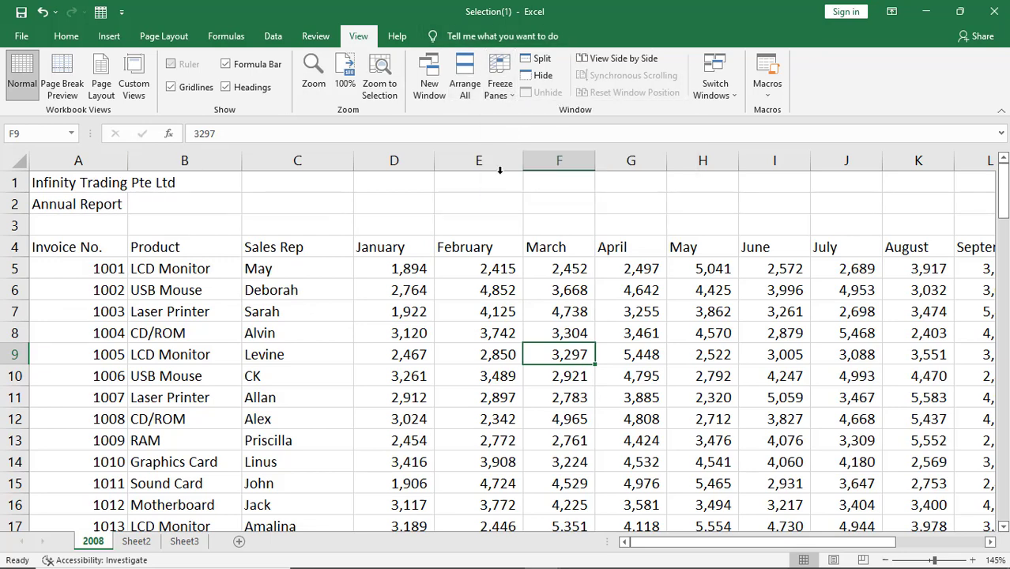
left_click(199, 161)
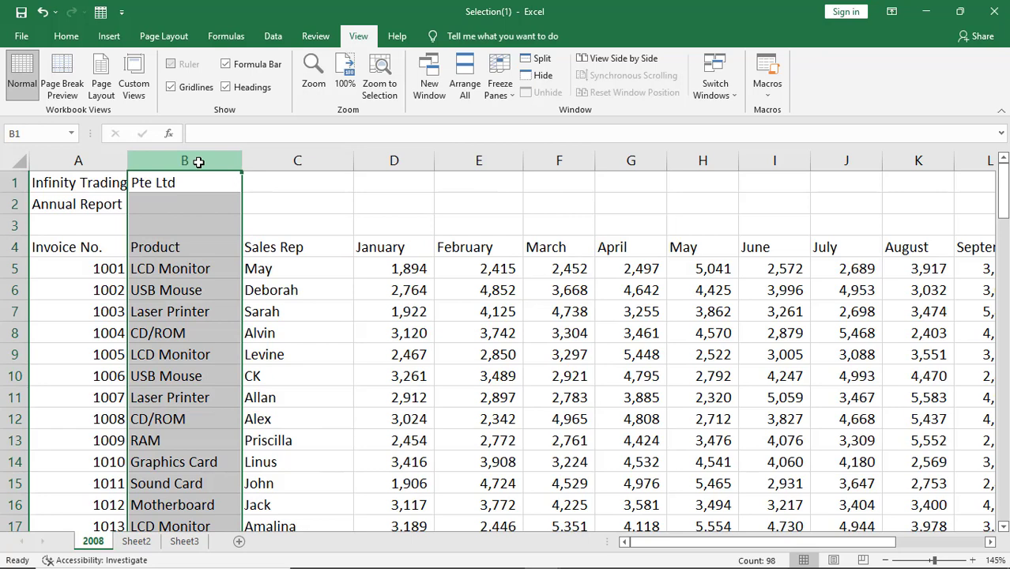
left_click(83, 161)
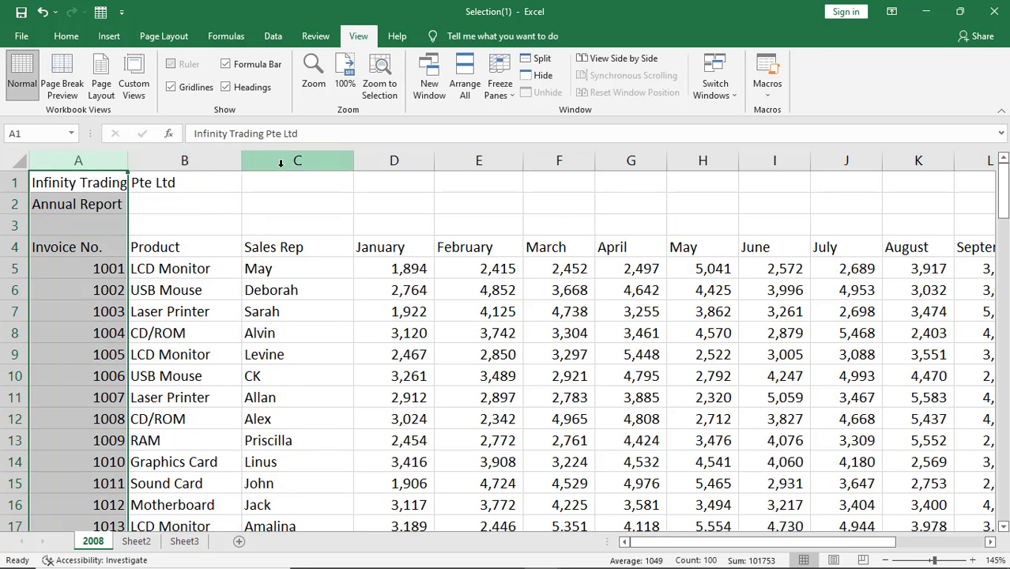
left_click(280, 163)
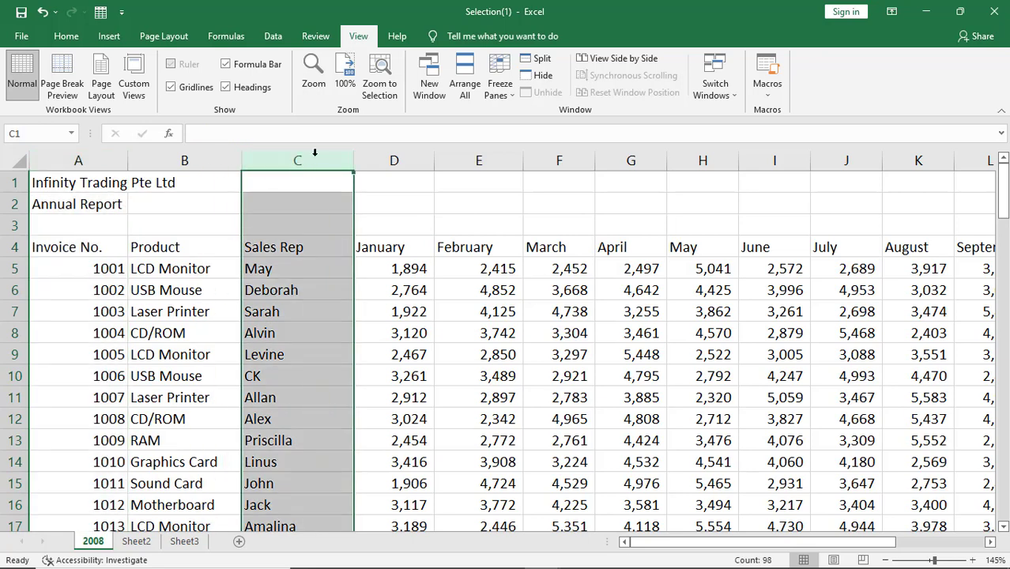
left_click(501, 93)
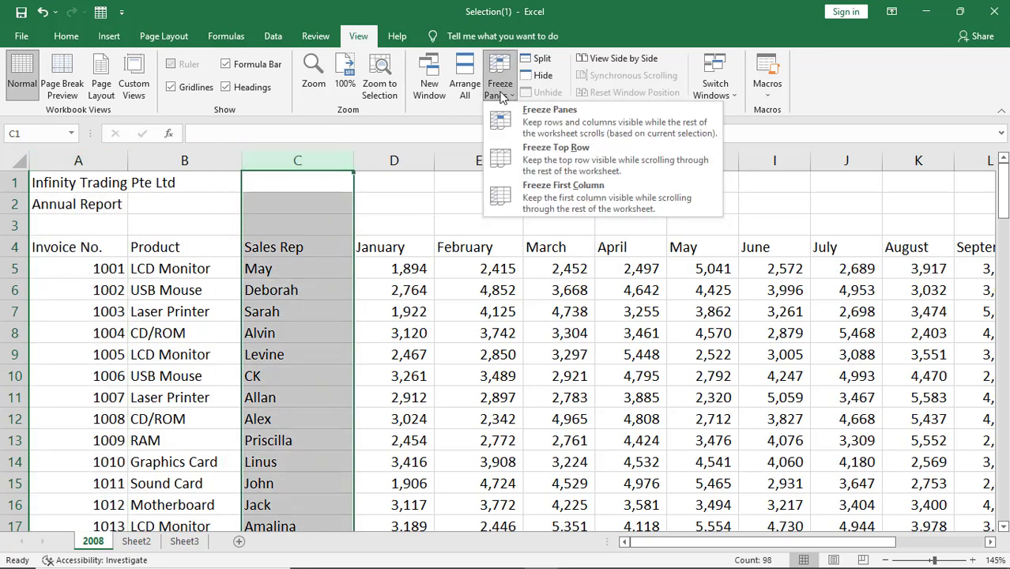
left_click(540, 126)
Scroll to later months to show columns A–B stay fixed, then unfreeze them.
left_click(571, 336)
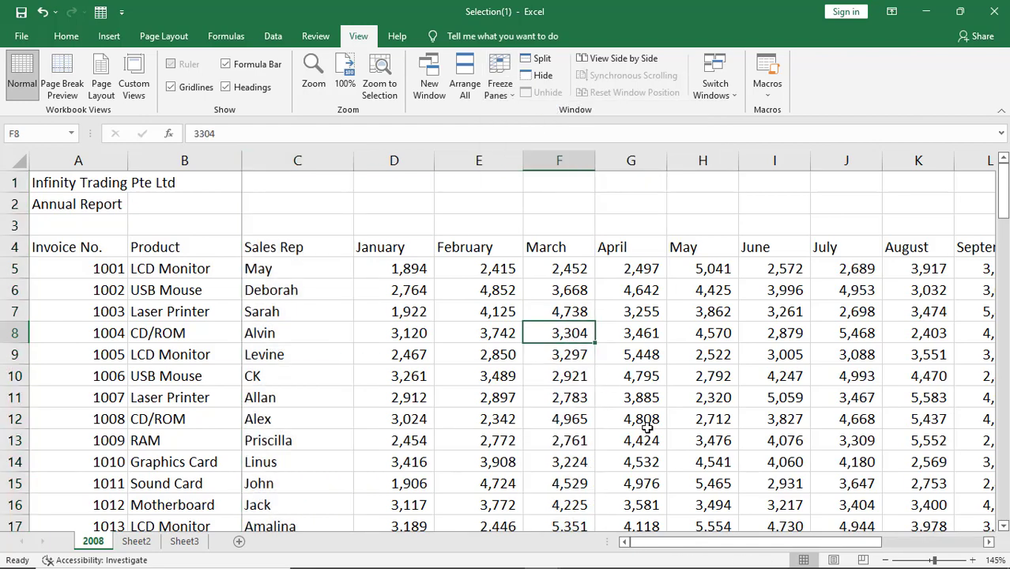
left_click(990, 542)
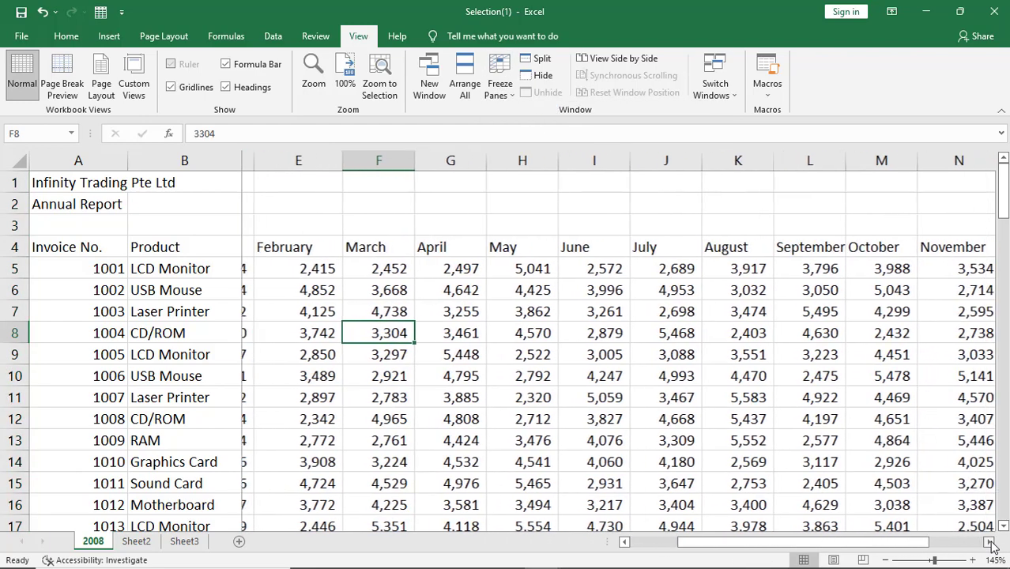
left_click(624, 544)
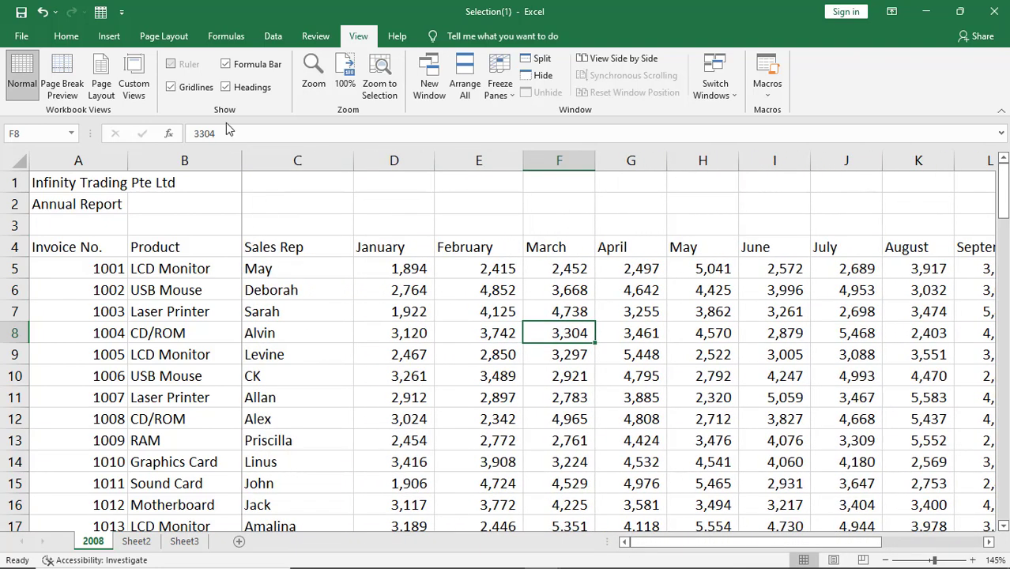
left_click(187, 161)
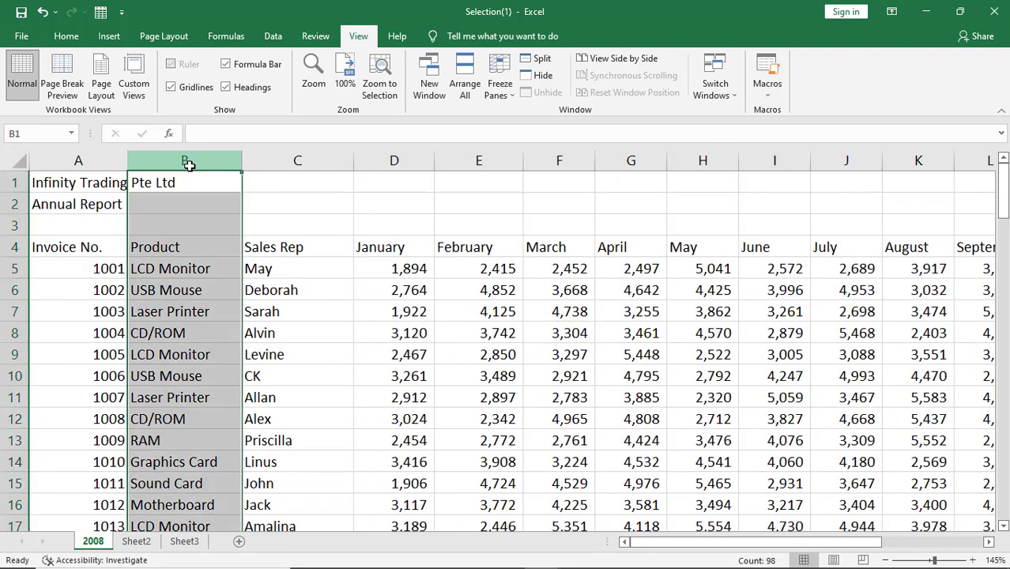
left_click(77, 160)
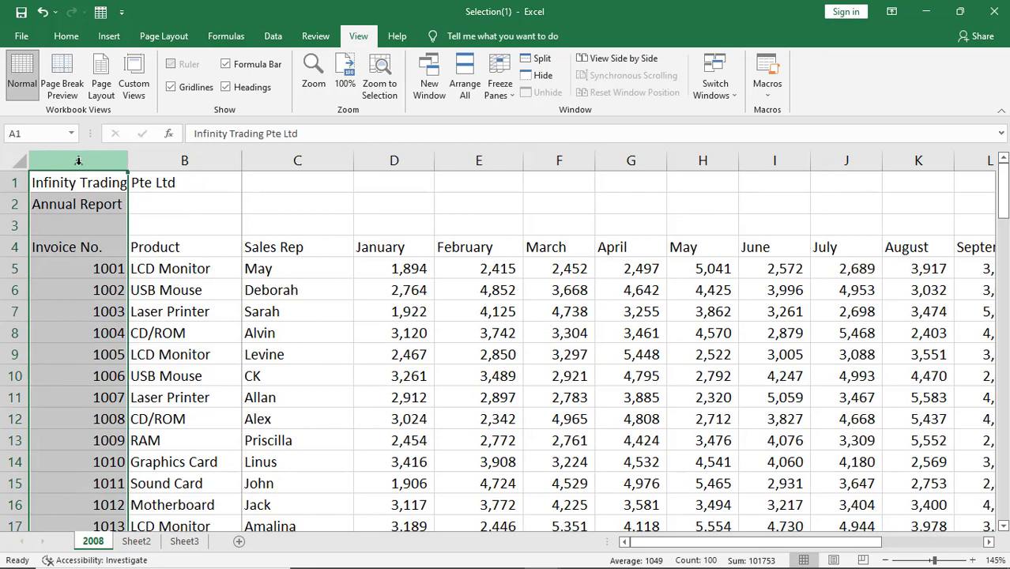
left_click(212, 161)
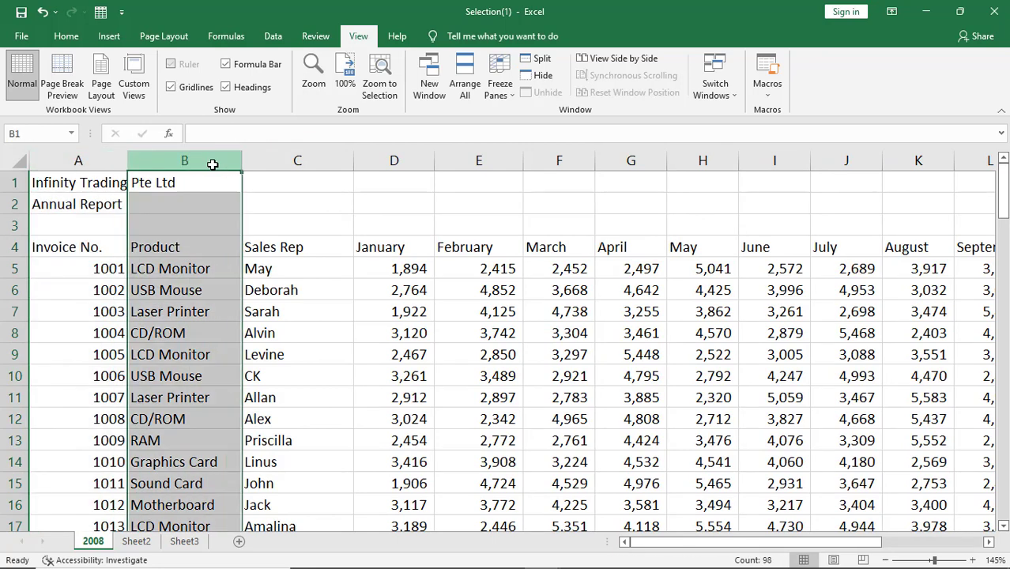
left_click(497, 99)
left_click(509, 122)
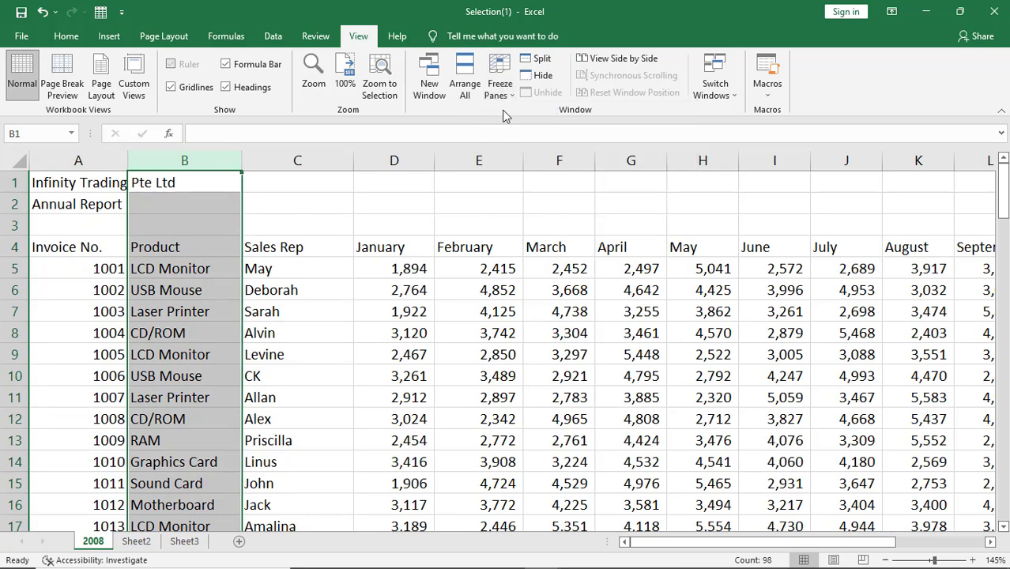
left_click(499, 94)
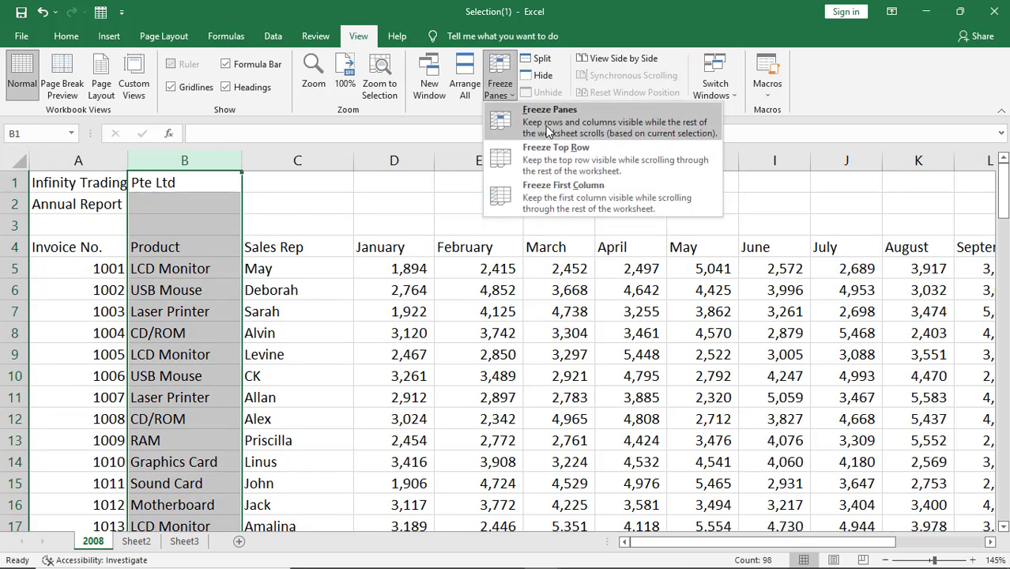
Freeze panes at column B so column A stays fixed, dragging the scrollbar to show it.
left_click(547, 130)
left_click(368, 372)
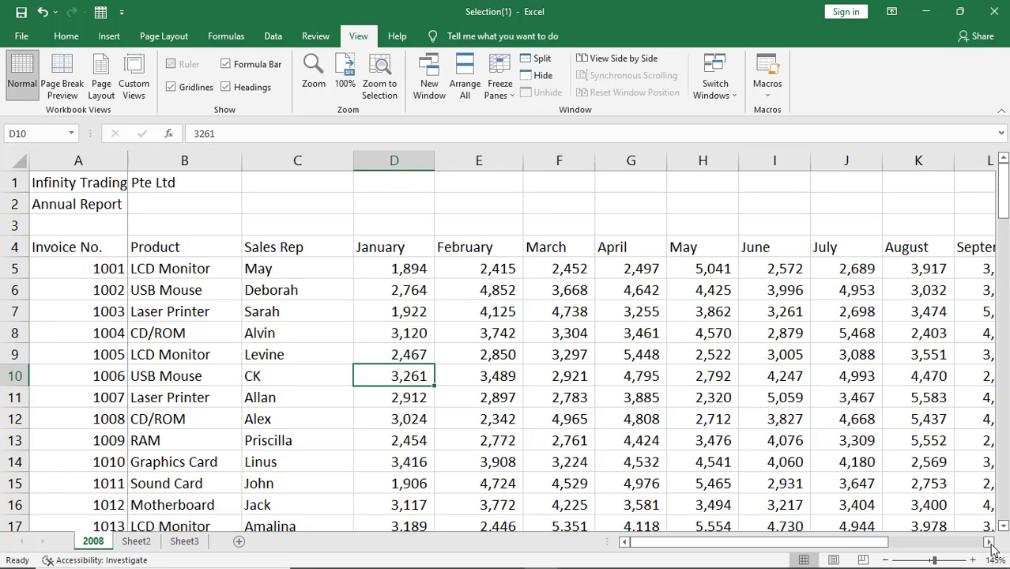
left_click_drag(992, 547, 865, 530)
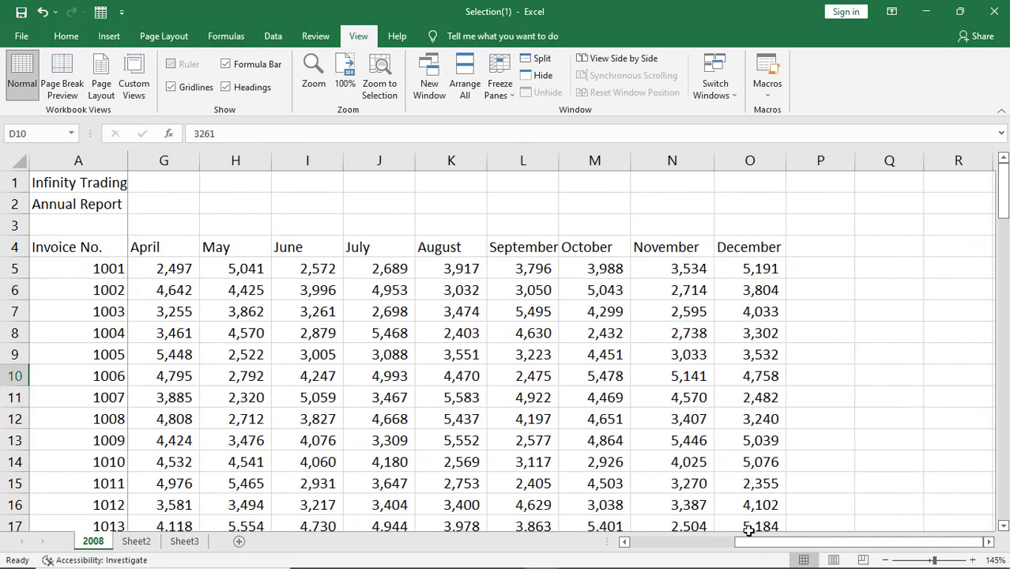
left_click_drag(758, 545, 616, 539)
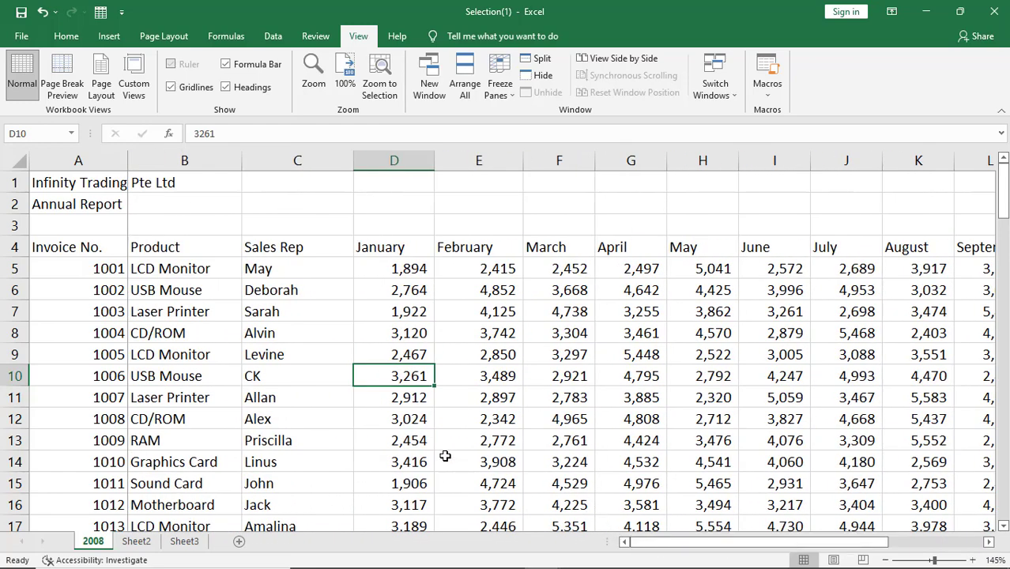
Check the lesson's freeze panes steps in Firefox, then return to Selection(1).
mouse_move(470, 554)
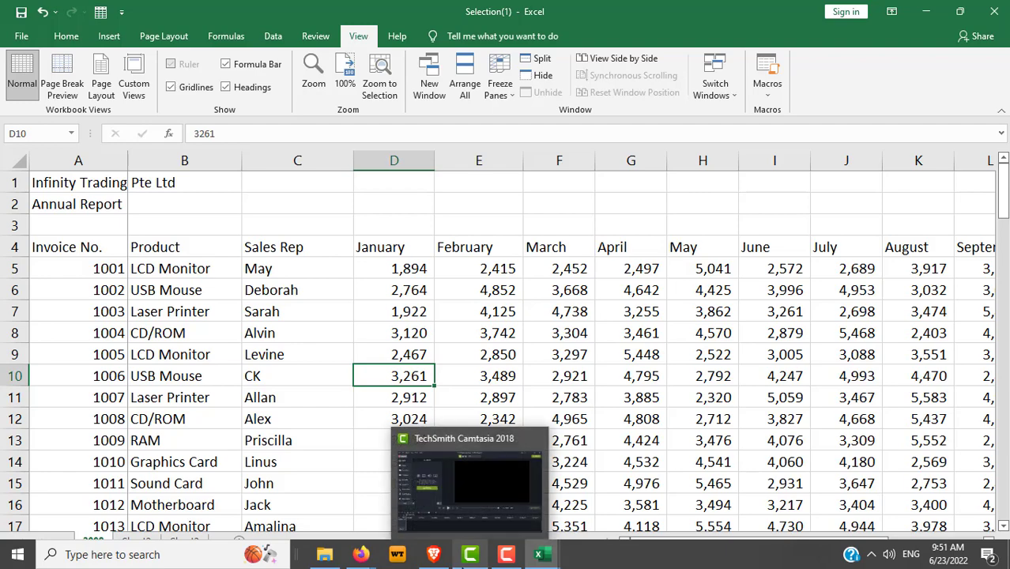
mouse_move(360, 554)
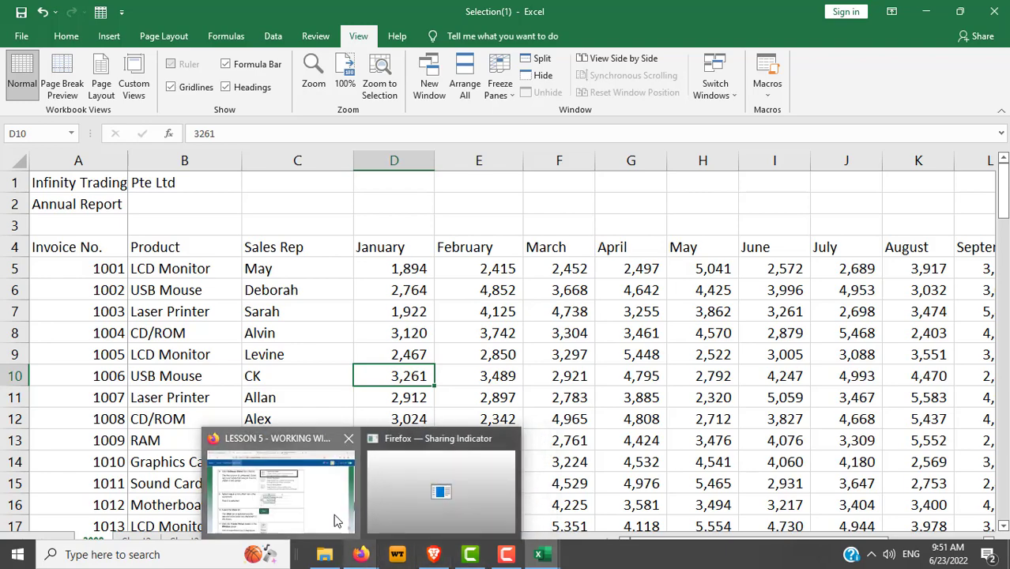
left_click(334, 521)
scroll(824, 454, "down", 5)
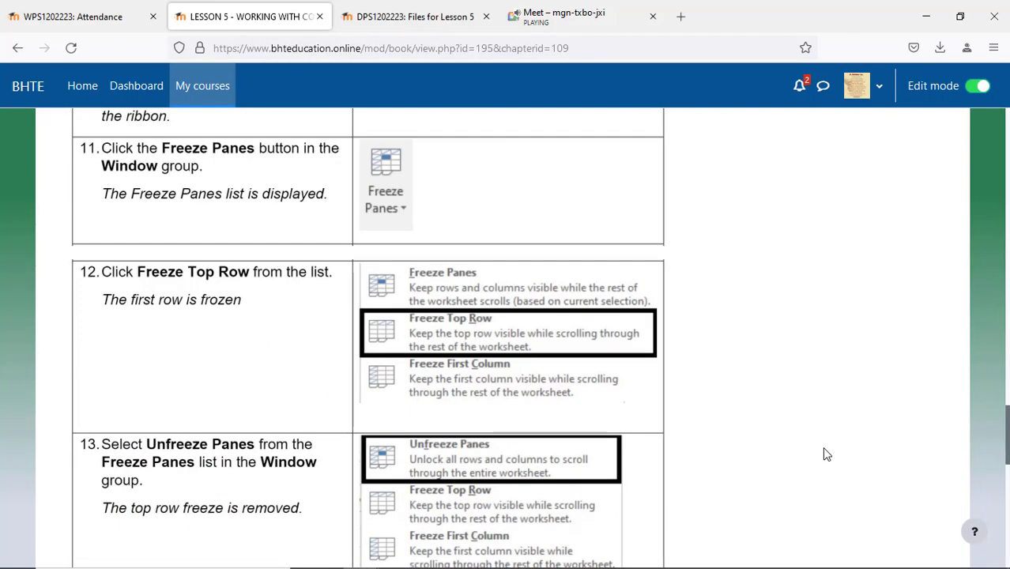
mouse_move(547, 558)
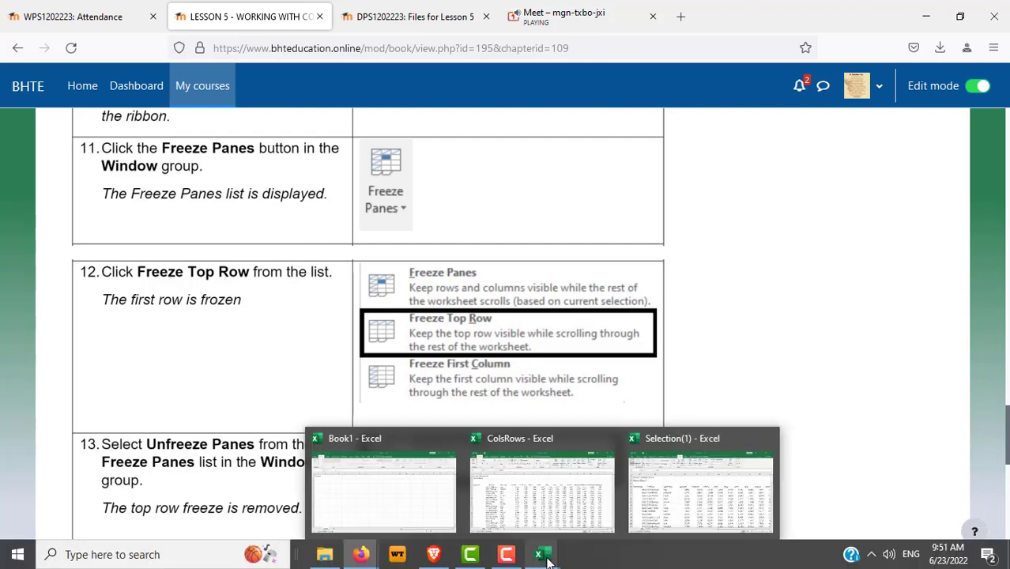
left_click(658, 523)
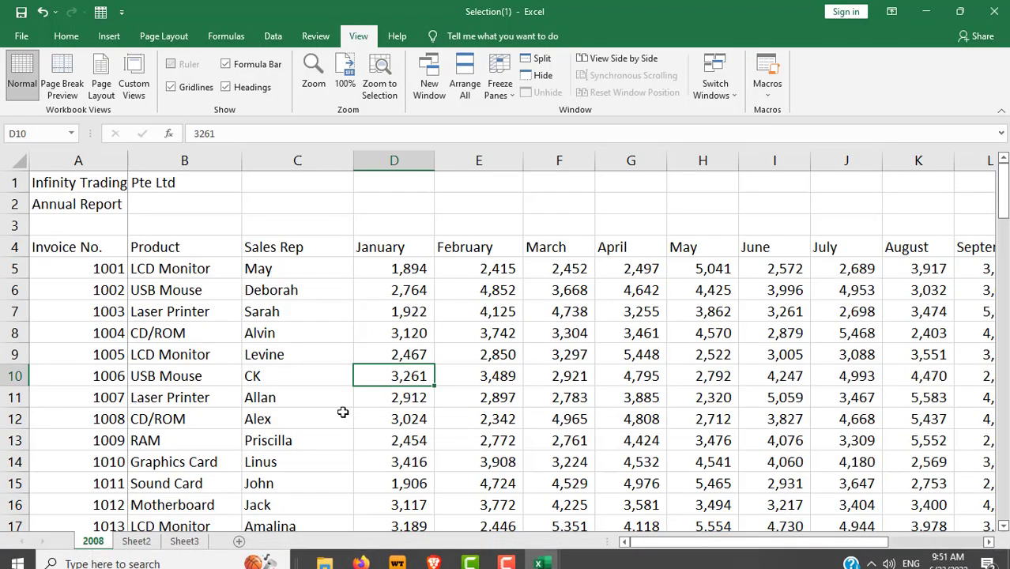
Scroll through later months and back to confirm the Invoice No. column stays in place.
left_click(988, 543)
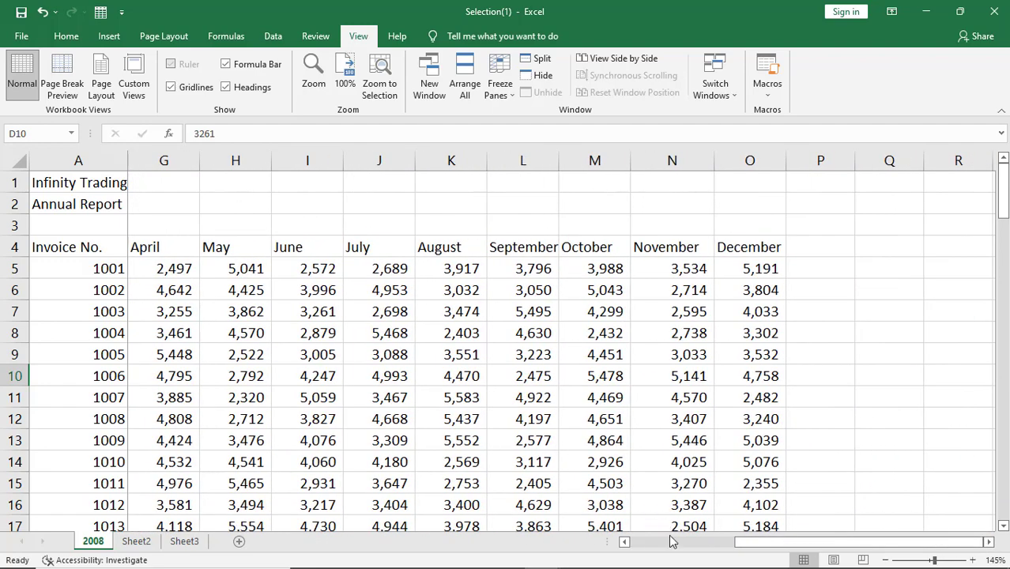
left_click(626, 542)
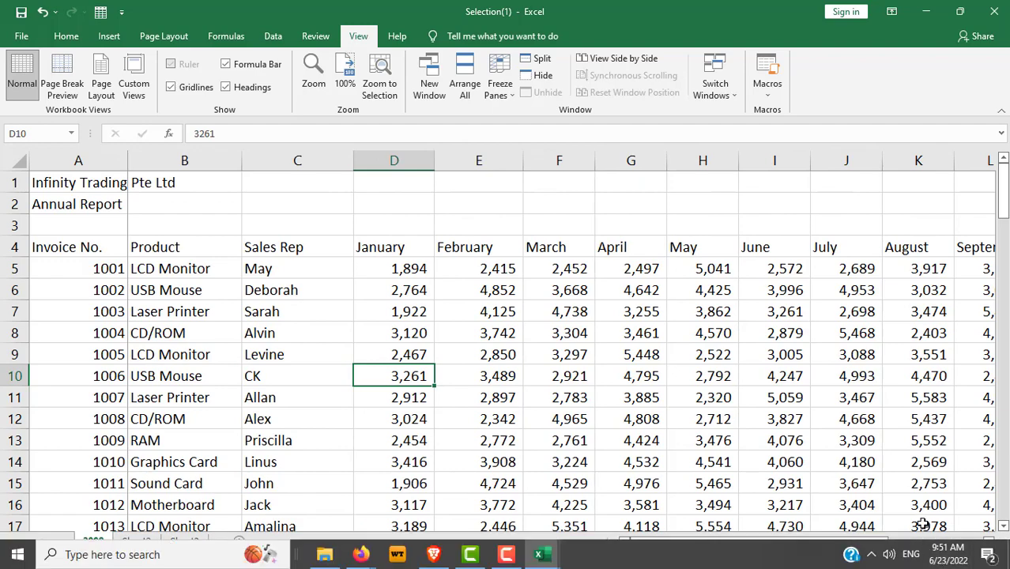
mouse_move(867, 543)
left_mouse_down()
mouse_move(996, 555)
mouse_move(841, 555)
left_mouse_up()
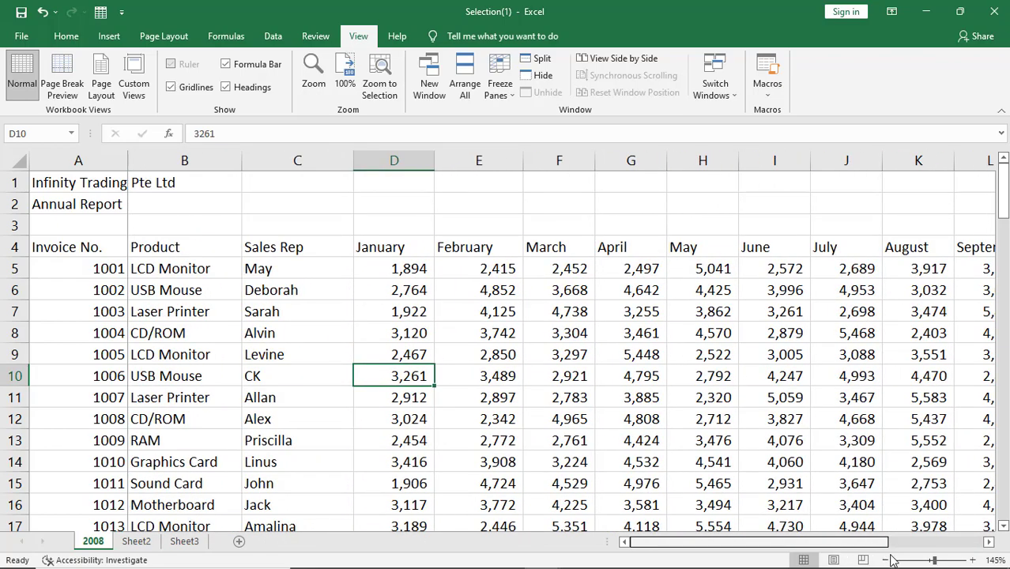
left_click_drag(840, 555, 713, 512)
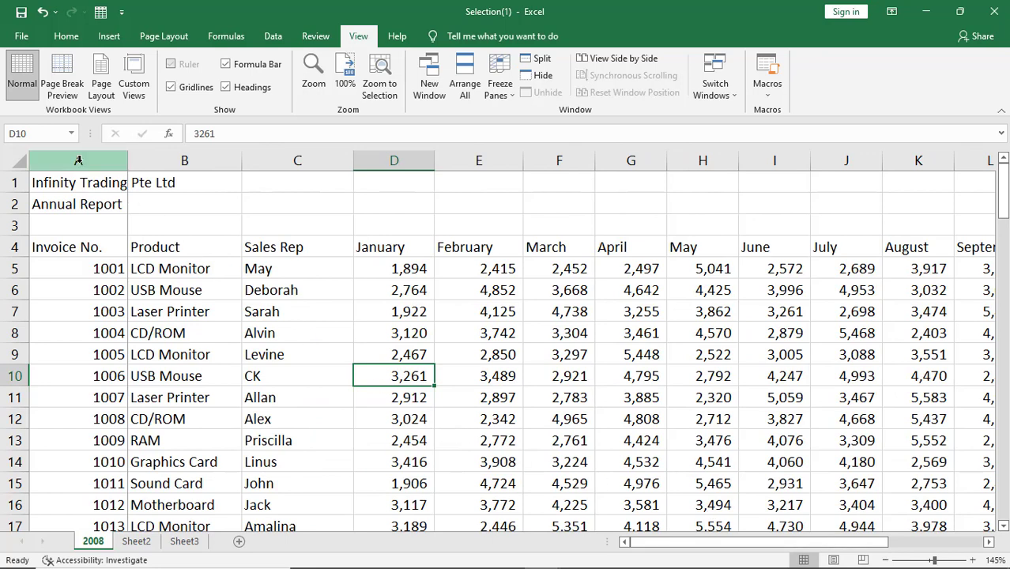
Select column A, scroll sideways, then choose Unfreeze Panes to release it.
left_click(78, 161)
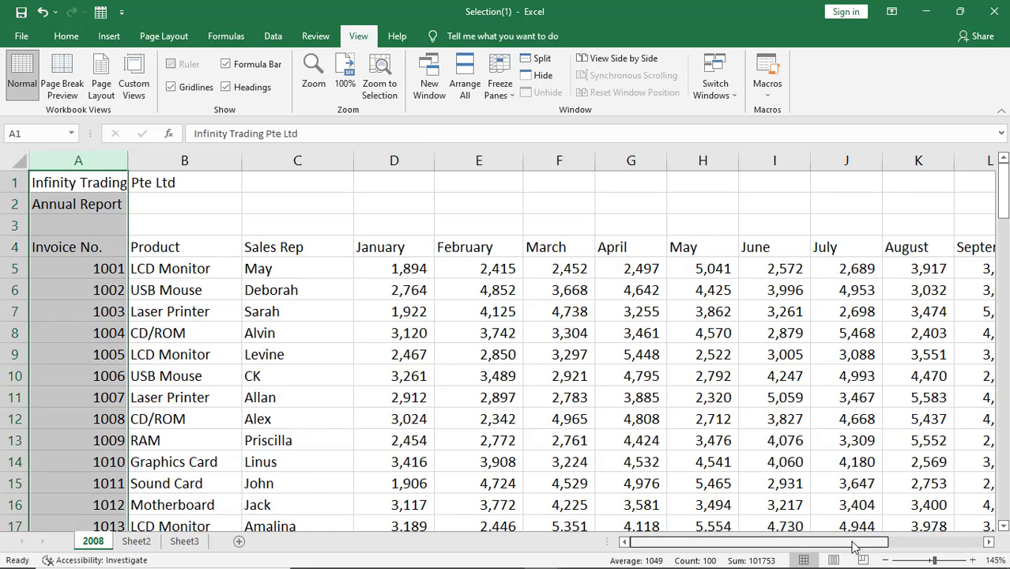
scroll(852, 543, "right", 3)
scroll(731, 531, "right", 1)
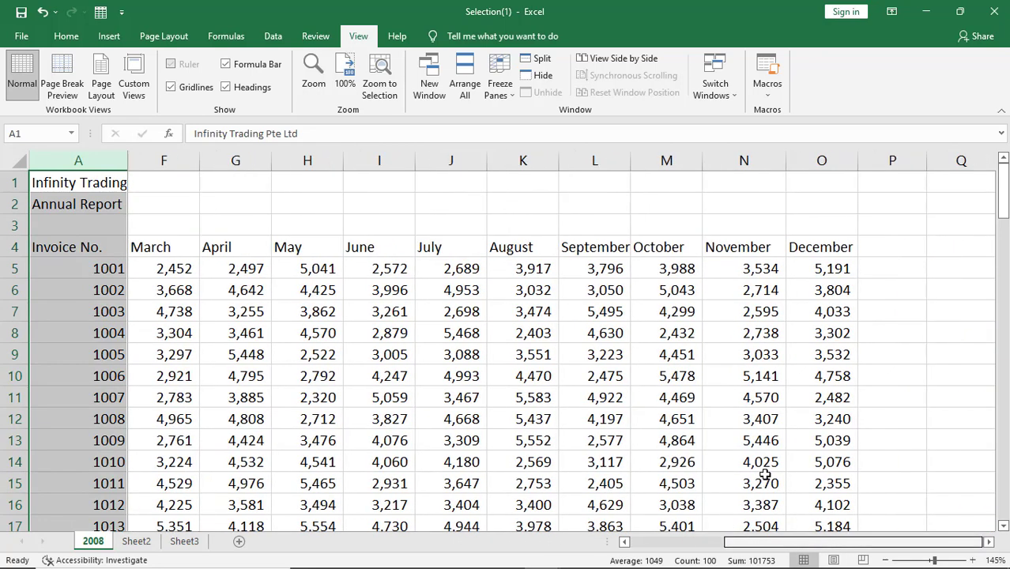
scroll(765, 474, "left", 4)
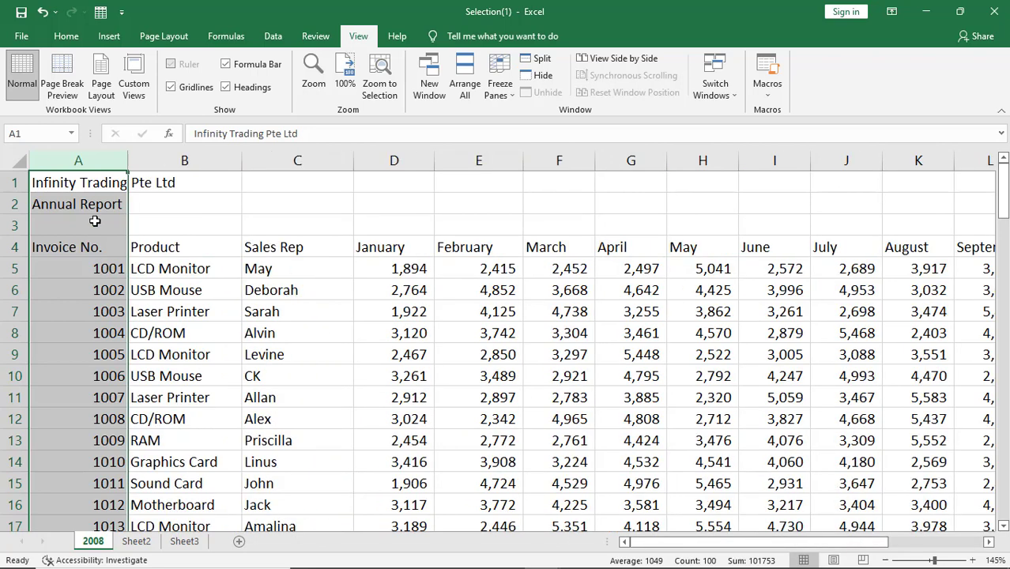
left_click(499, 94)
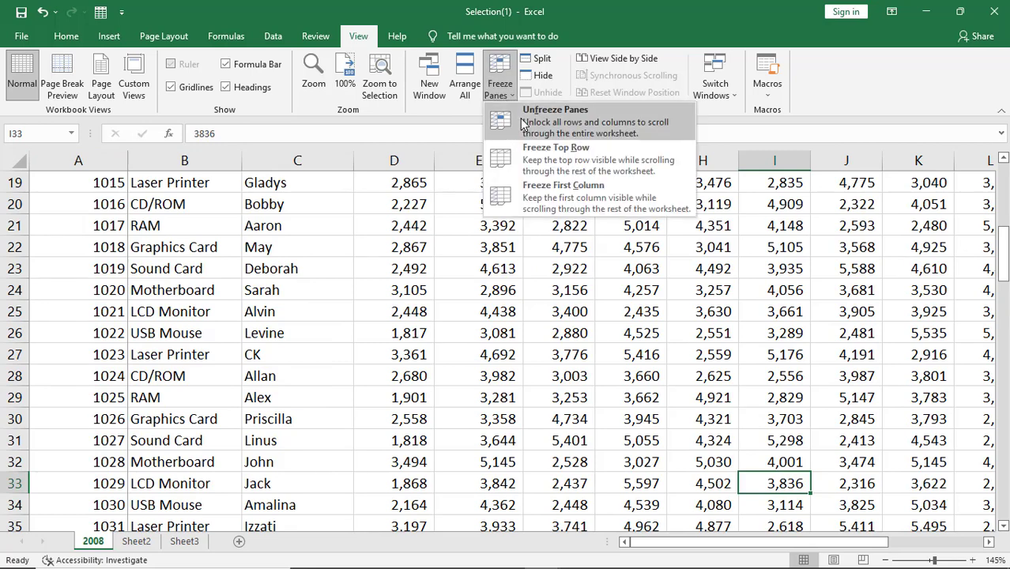
left_click(522, 122)
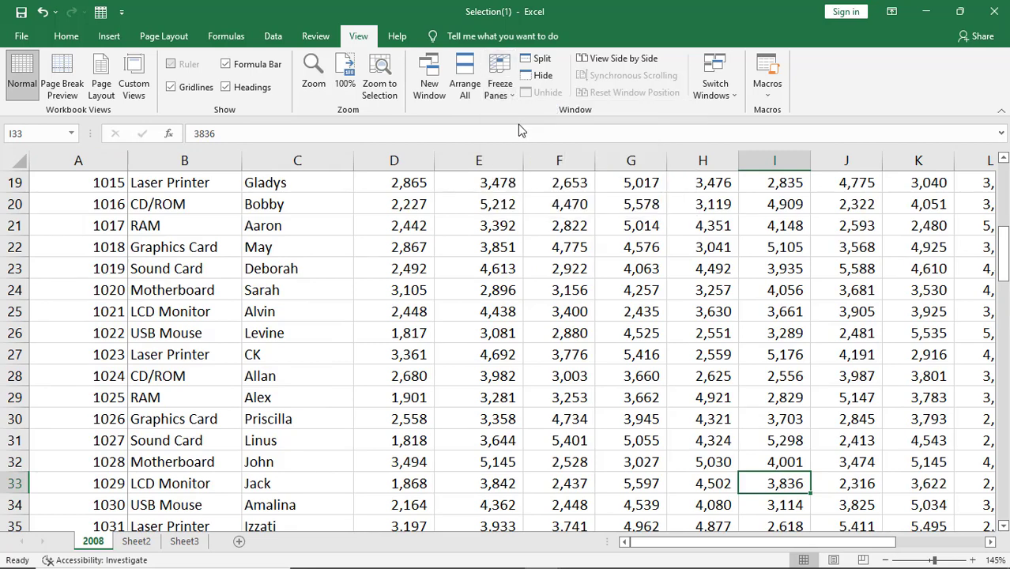
Click cells C28, C7 and C10 and select rows 1–2 to check everything scrolls freely.
left_click(301, 377)
scroll(330, 397, "up", 5)
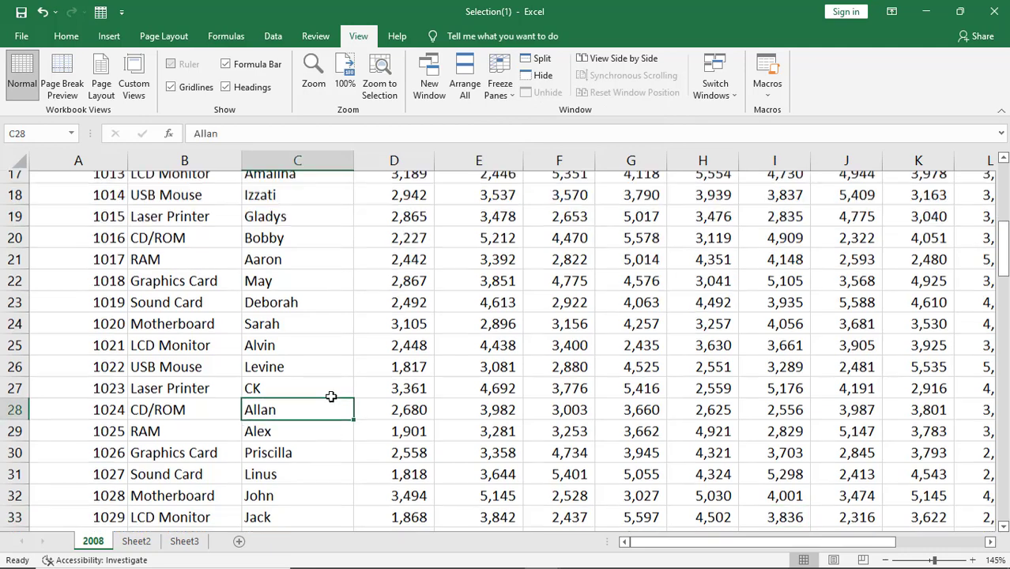
scroll(331, 396, "up", 1)
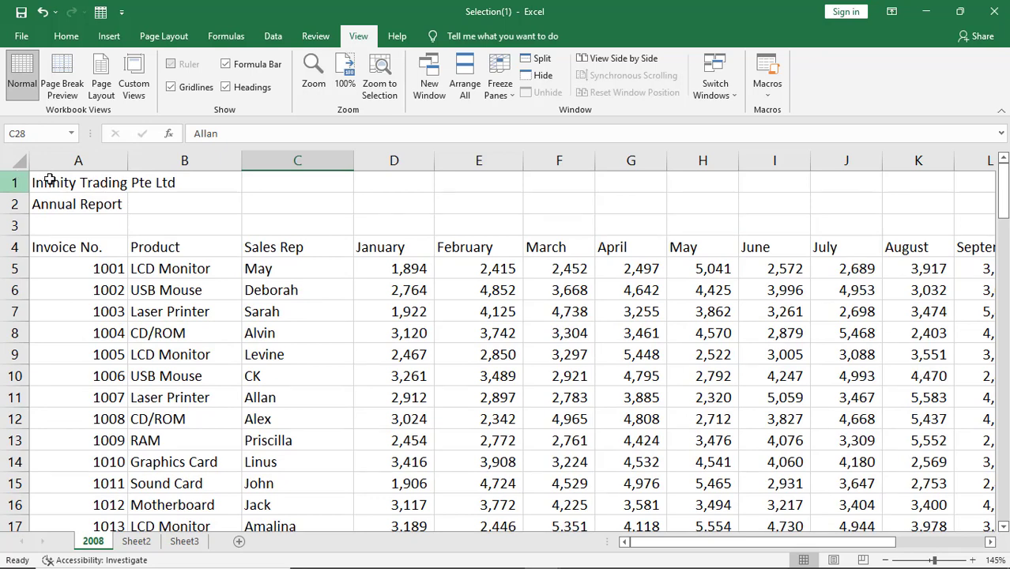
left_click(103, 160)
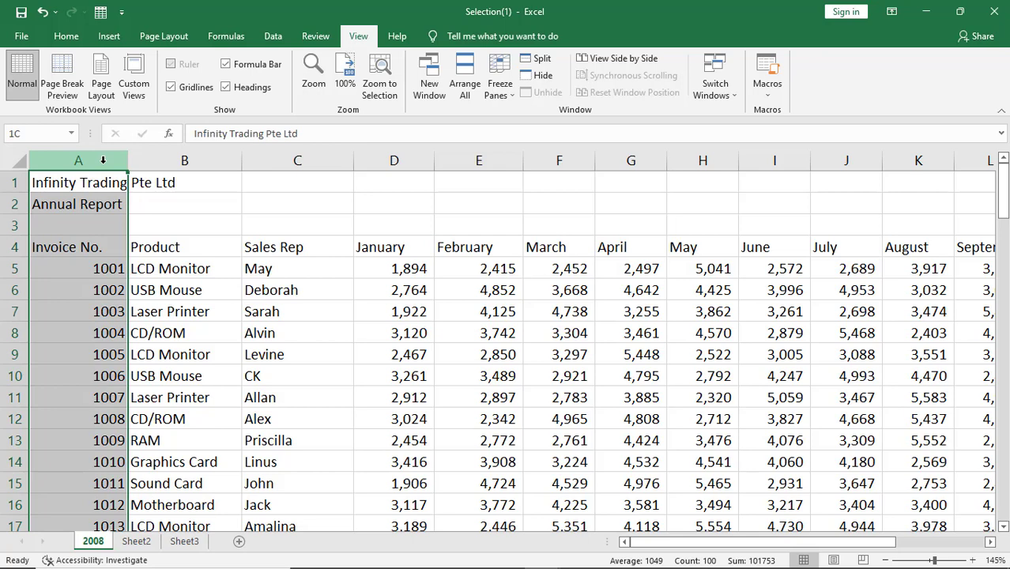
left_click(270, 309)
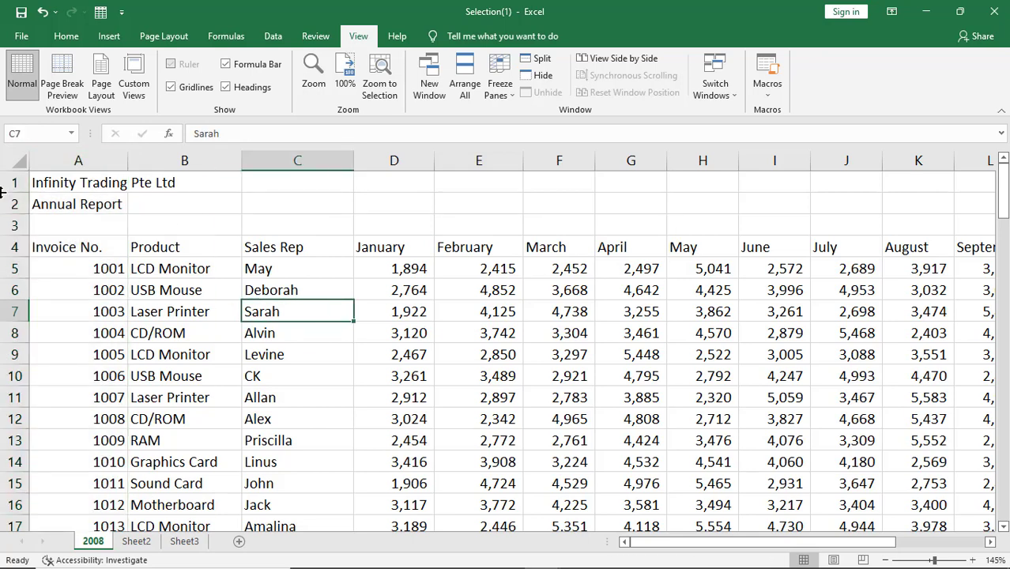
left_click_drag(12, 183, 15, 207)
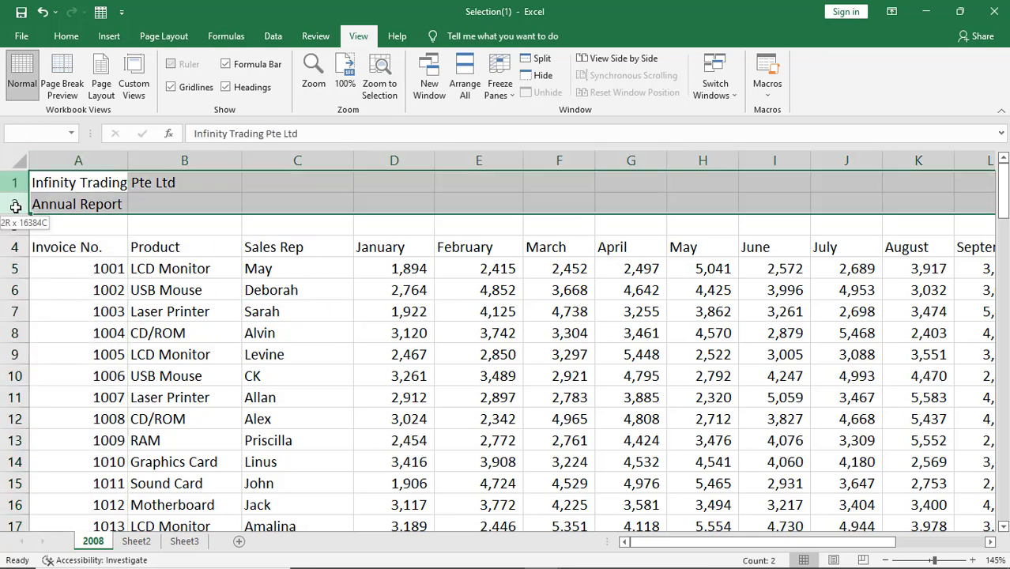
left_click(334, 368)
Return to the LESSON 5 freeze panes page and advance to the next chapter.
mouse_move(541, 557)
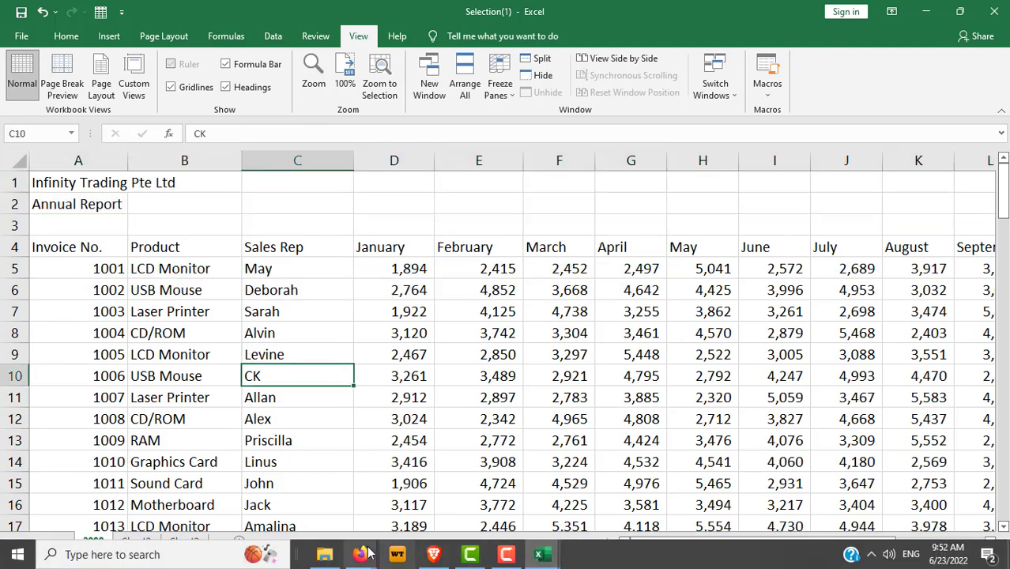
mouse_move(360, 554)
left_click(299, 491)
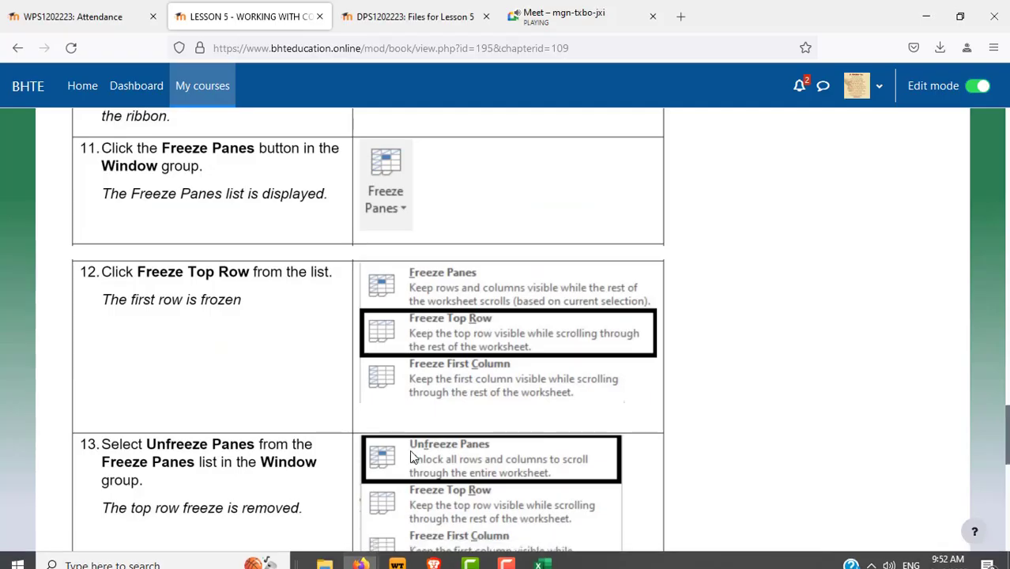
left_click(561, 25)
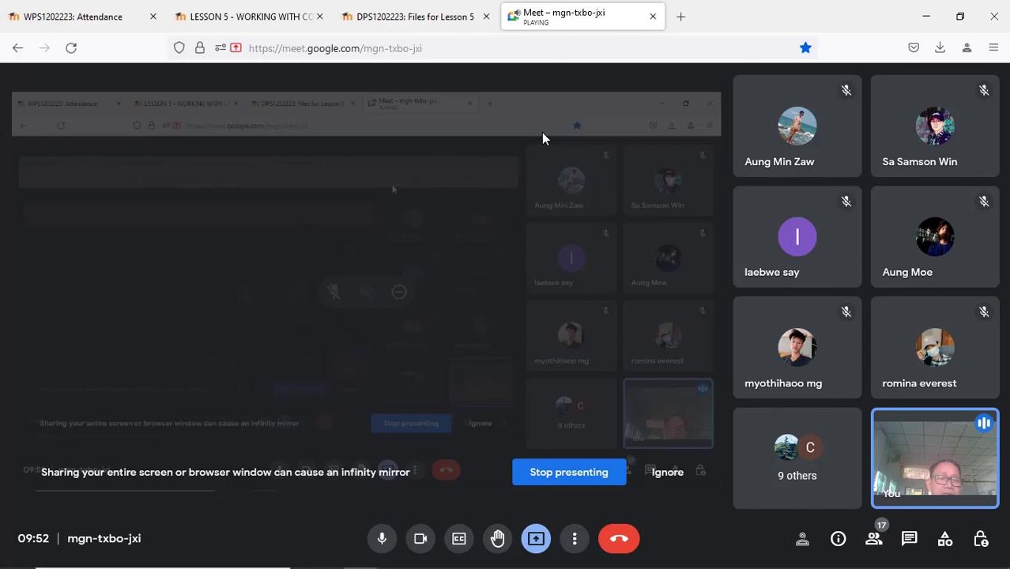
left_click(283, 22)
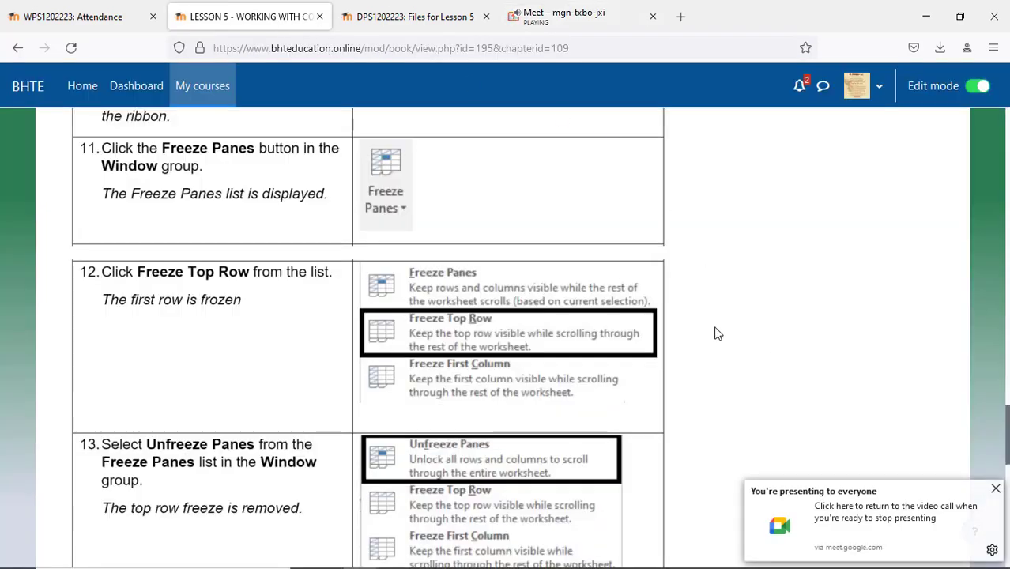
scroll(709, 328, "down", 4)
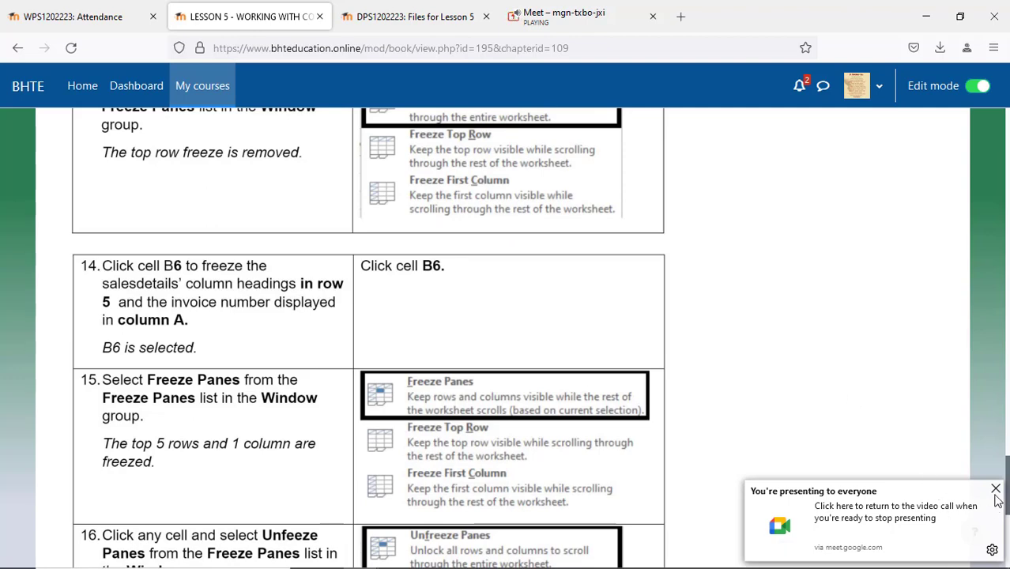
scroll(759, 433, "down", 5)
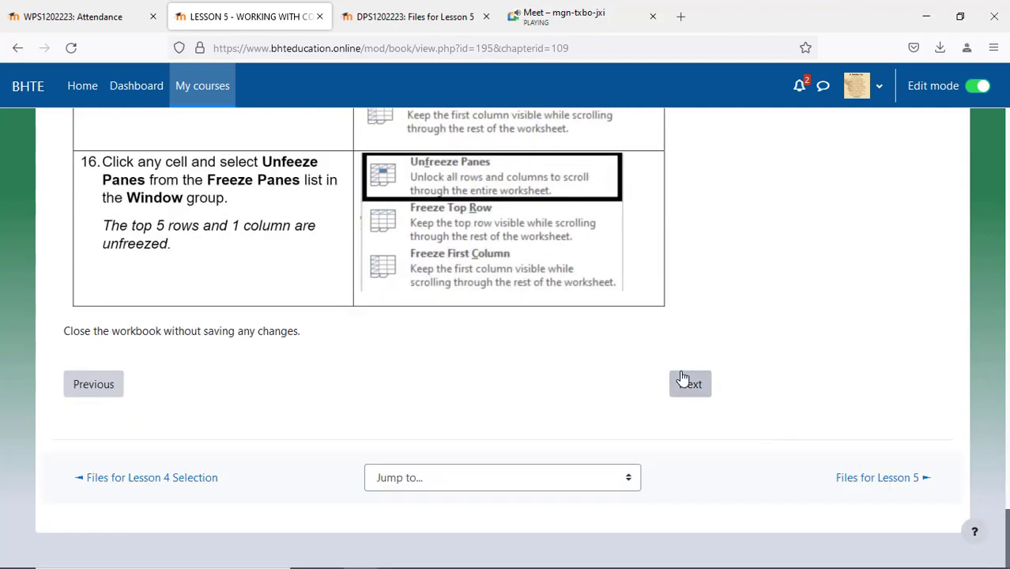
left_click(687, 386)
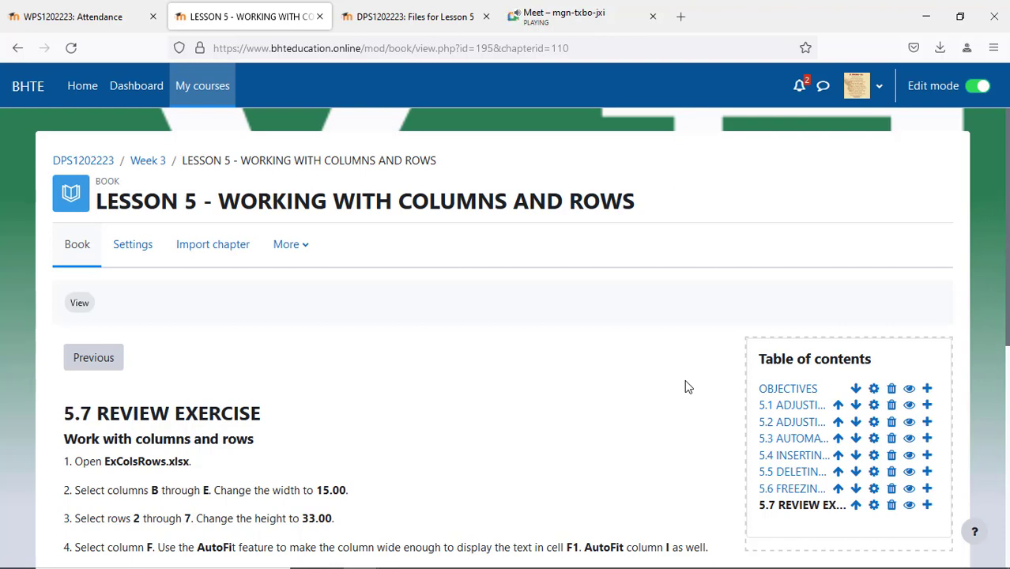
scroll(685, 385, "down", 3)
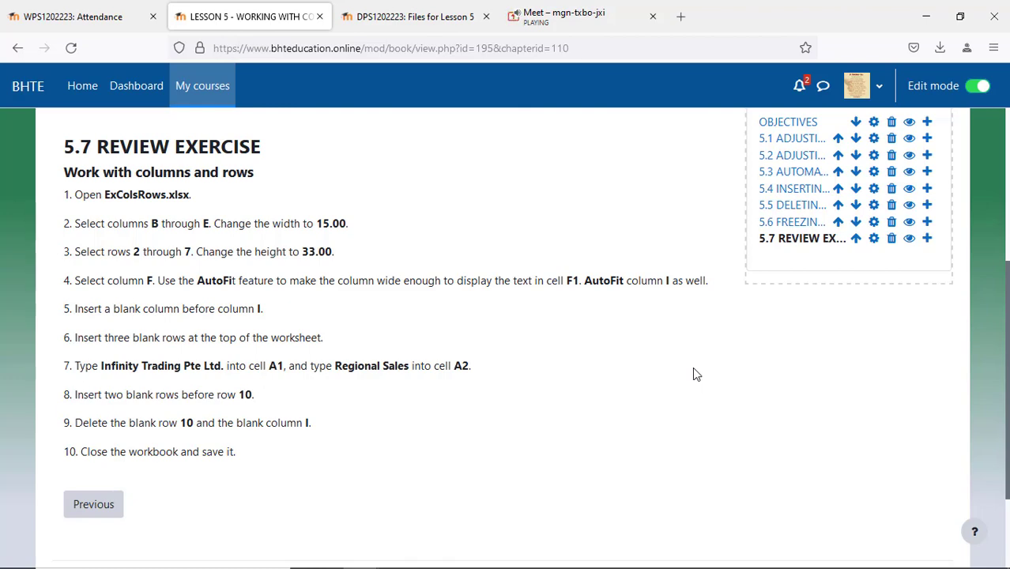
scroll(694, 376, "up", 3)
scroll(693, 373, "down", 3)
left_click_drag(317, 223, 346, 223)
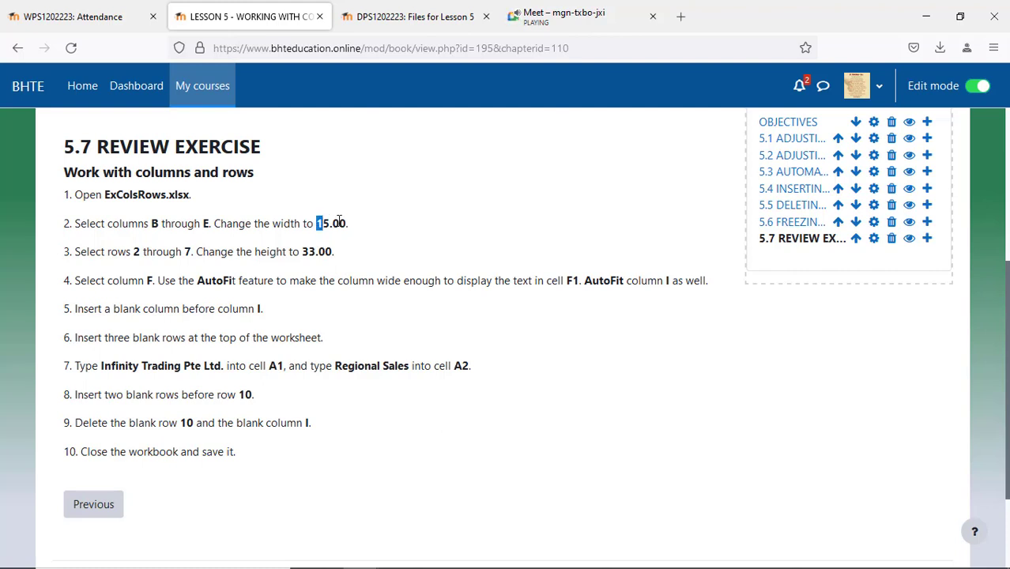
left_click(366, 259)
left_click_drag(134, 250, 192, 249)
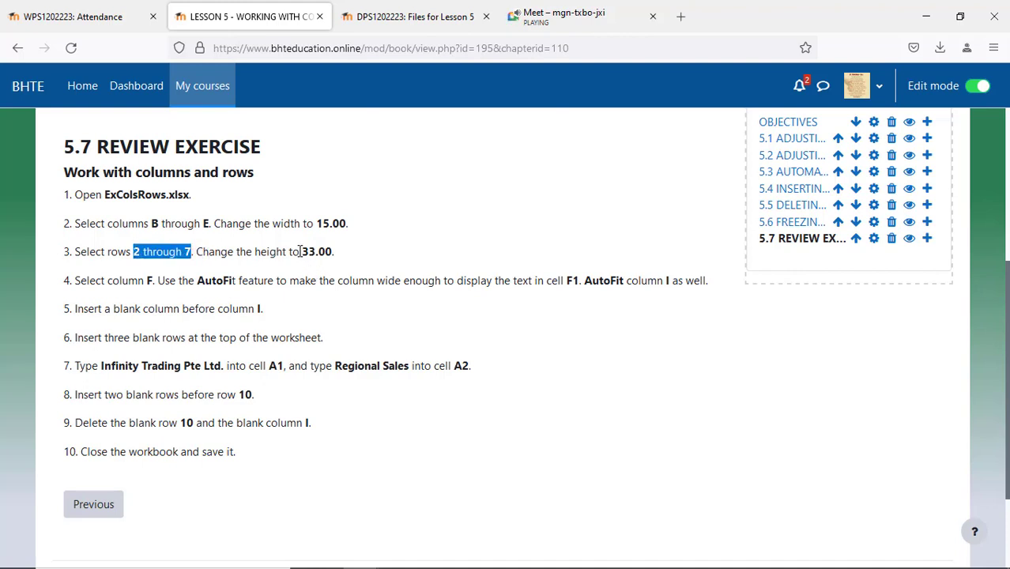
left_click_drag(299, 251, 333, 251)
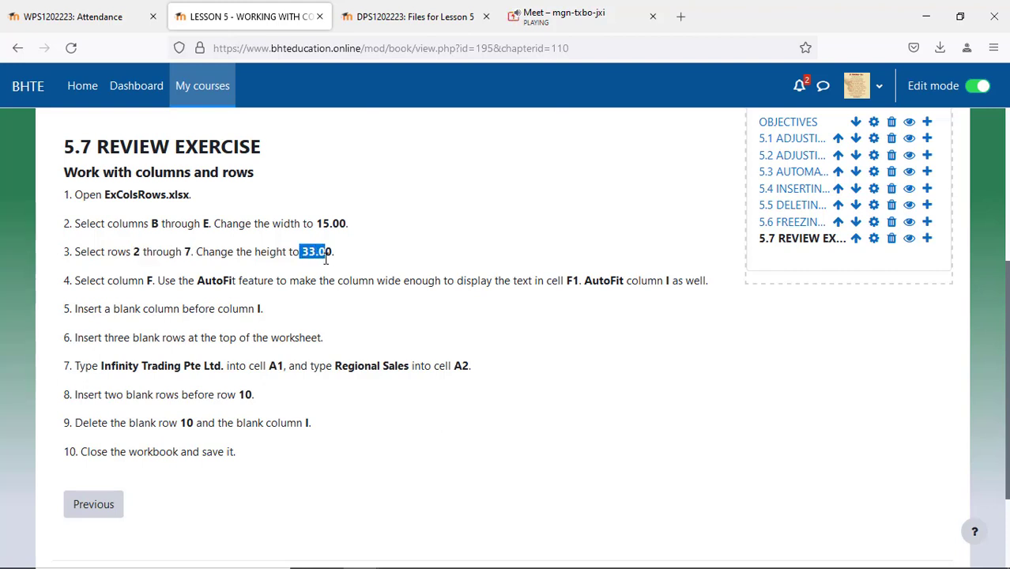
left_click(459, 360)
scroll(543, 383, "down", 2)
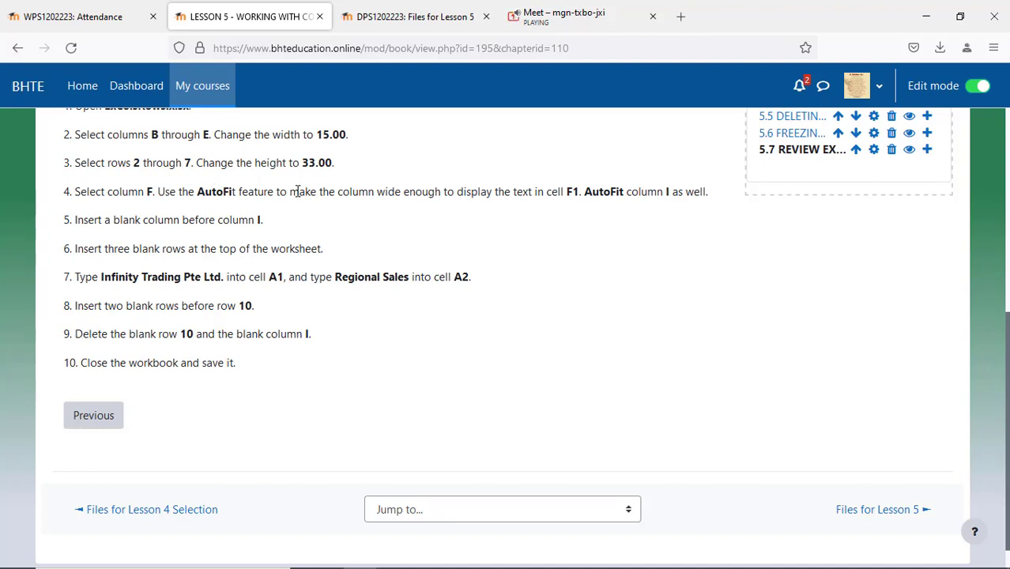
Highlight and clear step 4's AutoFit column I instruction, then switch to the Meet tab.
left_click_drag(585, 191, 693, 224)
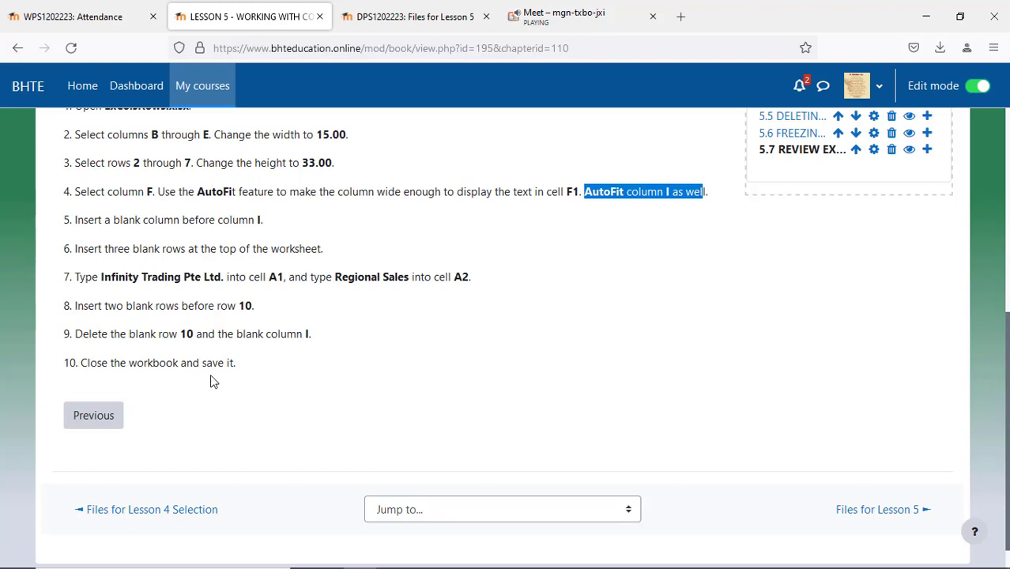
left_click(715, 192)
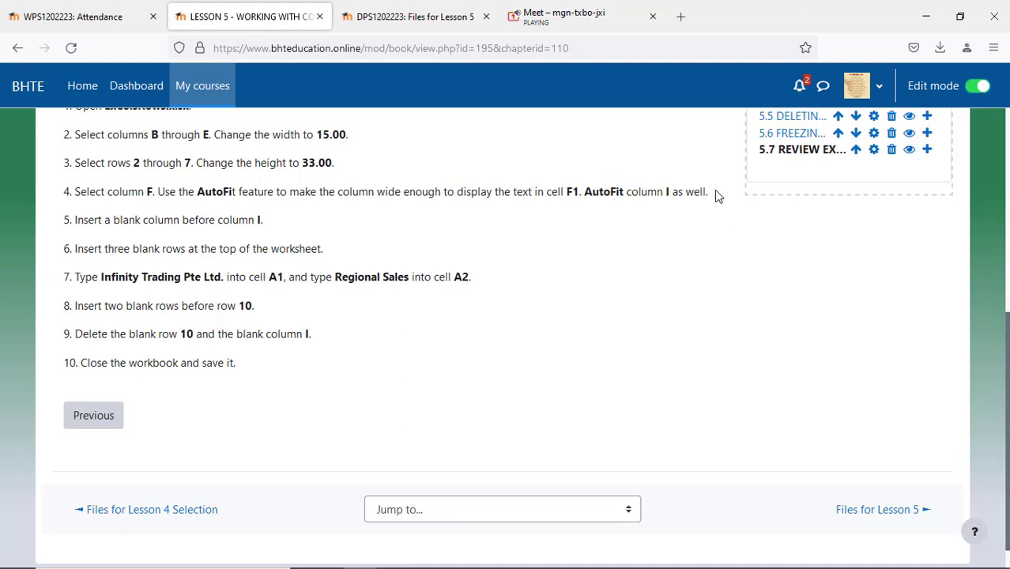
mouse_move(767, 568)
left_click(567, 21)
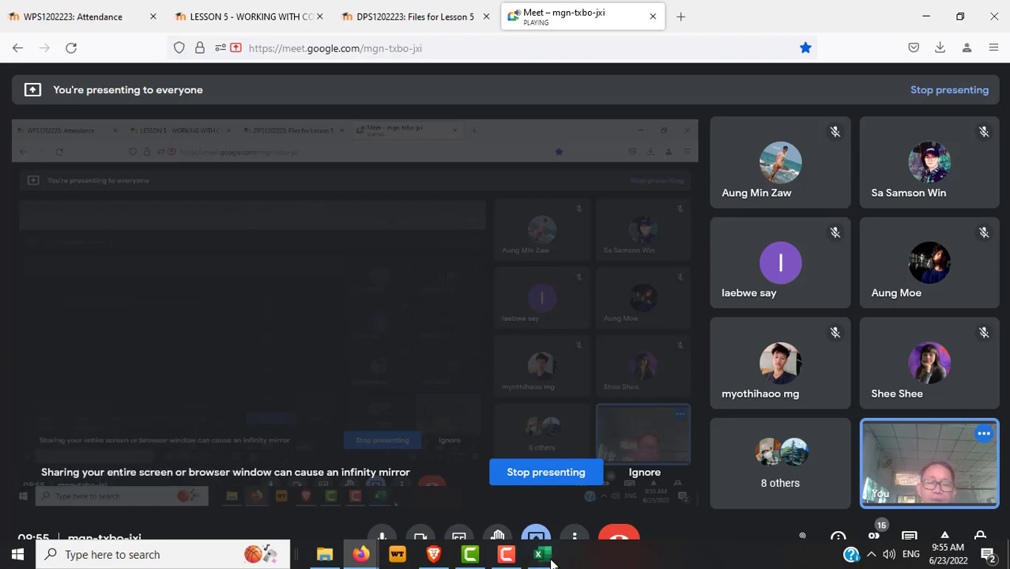
Stop the class screen recording from the recorder's taskbar control panel.
mouse_move(542, 559)
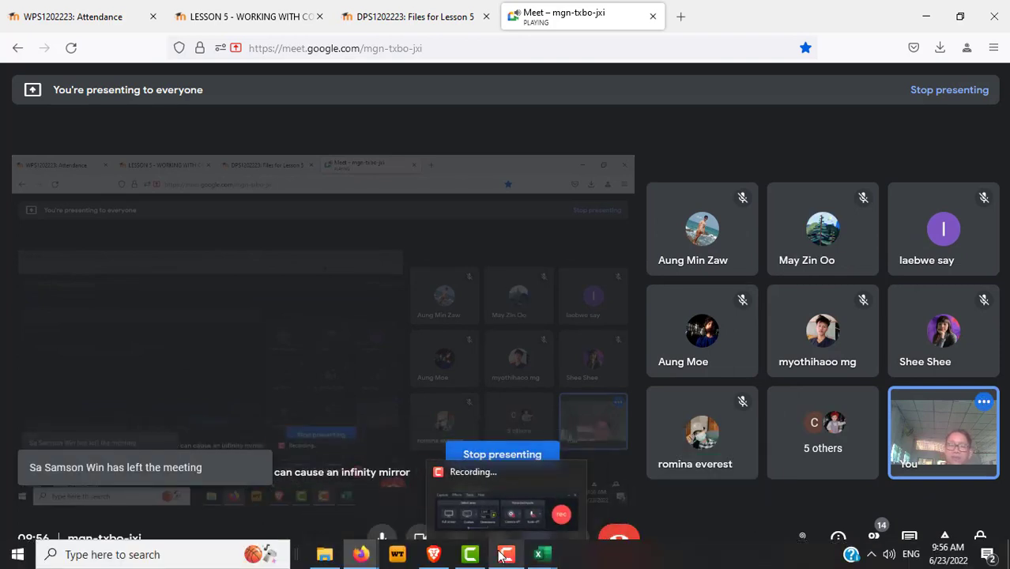
left_click(503, 556)
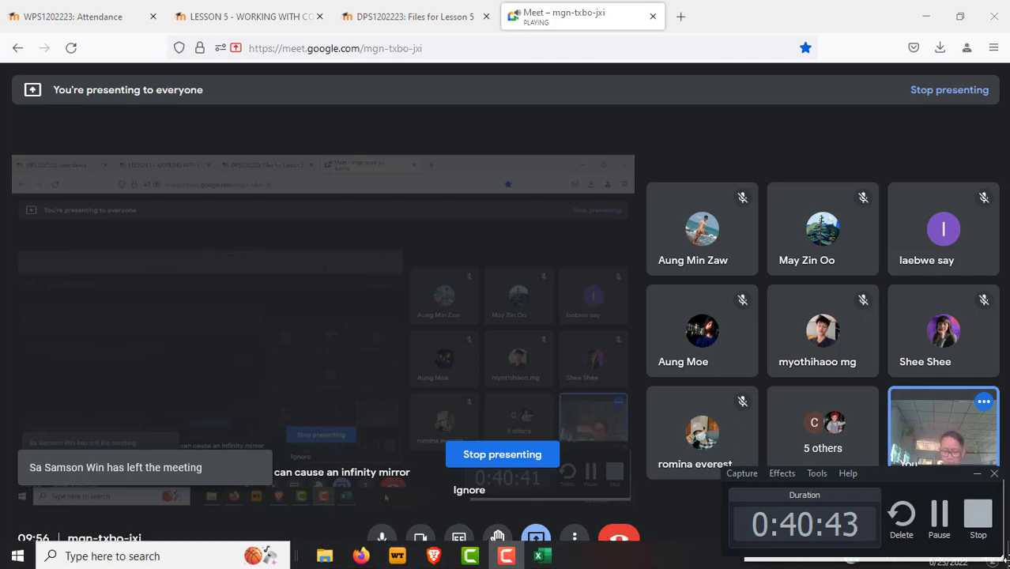
left_click(977, 517)
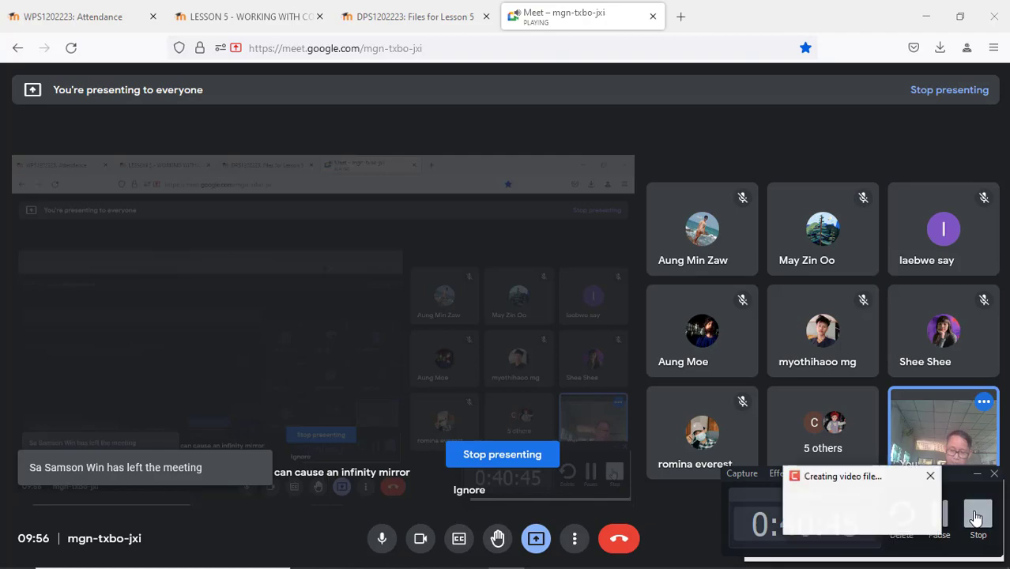